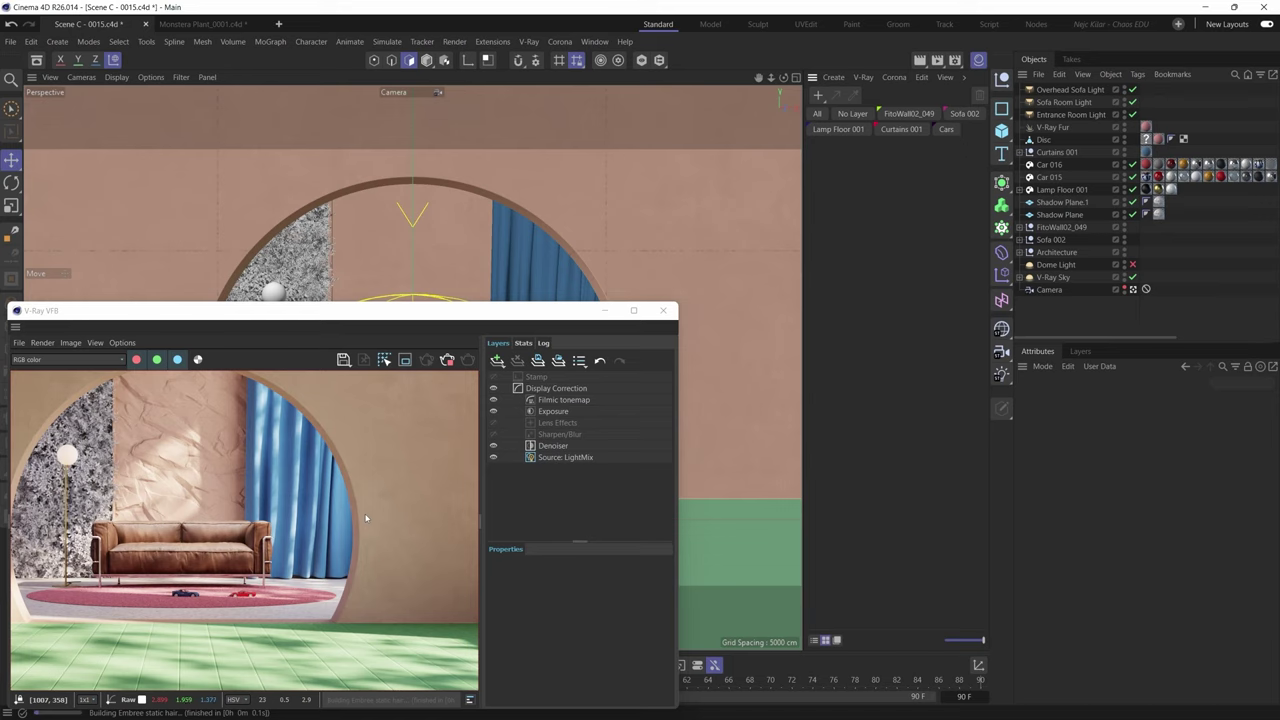
- Minimize the V-Ray frame buffer and switch to the Monstera Plant_0001.c4d document
left_click(364, 515)
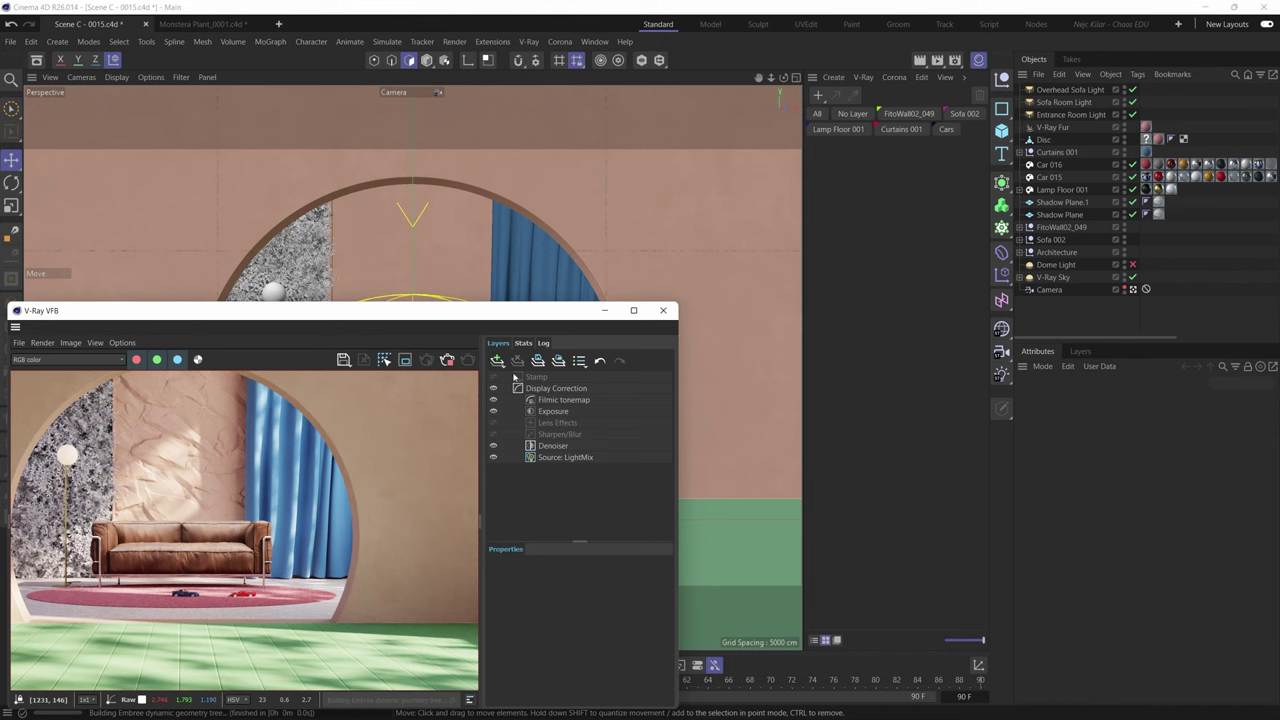
left_click(604, 310)
left_click(213, 26)
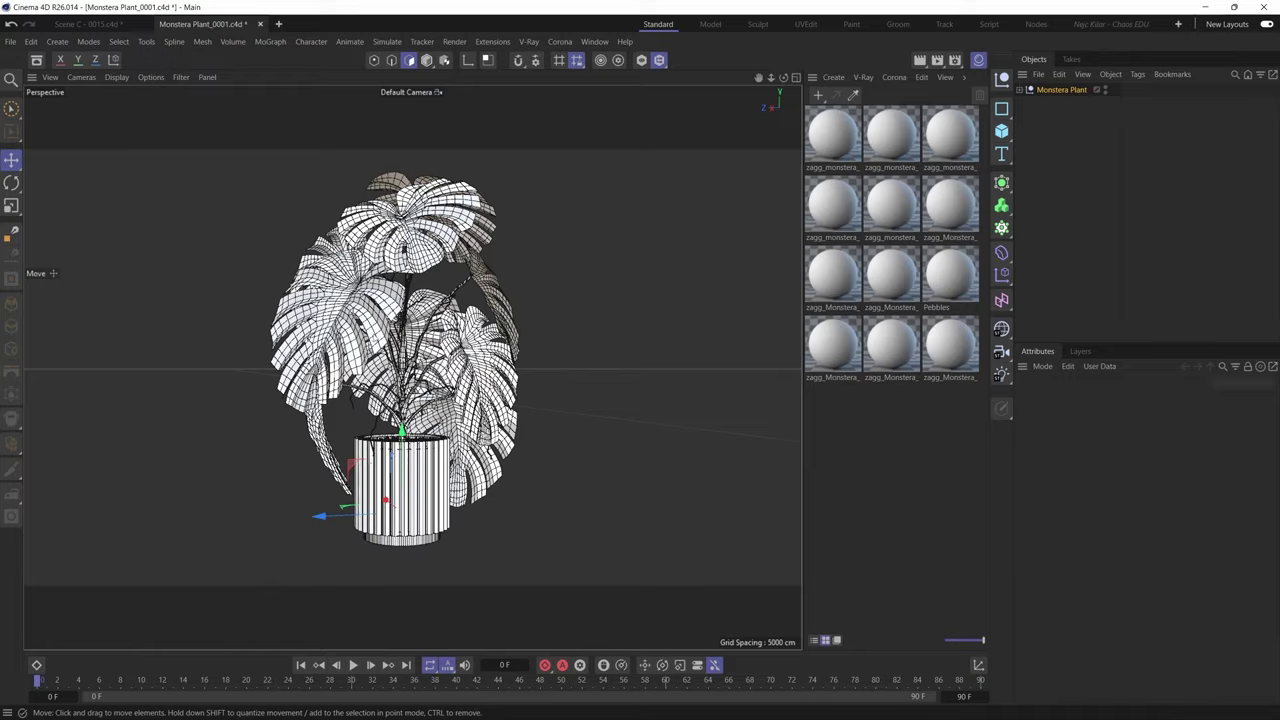
- Orbit around the potted monstera plant, then bring up the V-Ray menu
left_click_drag(500, 306, 358, 312, "alt")
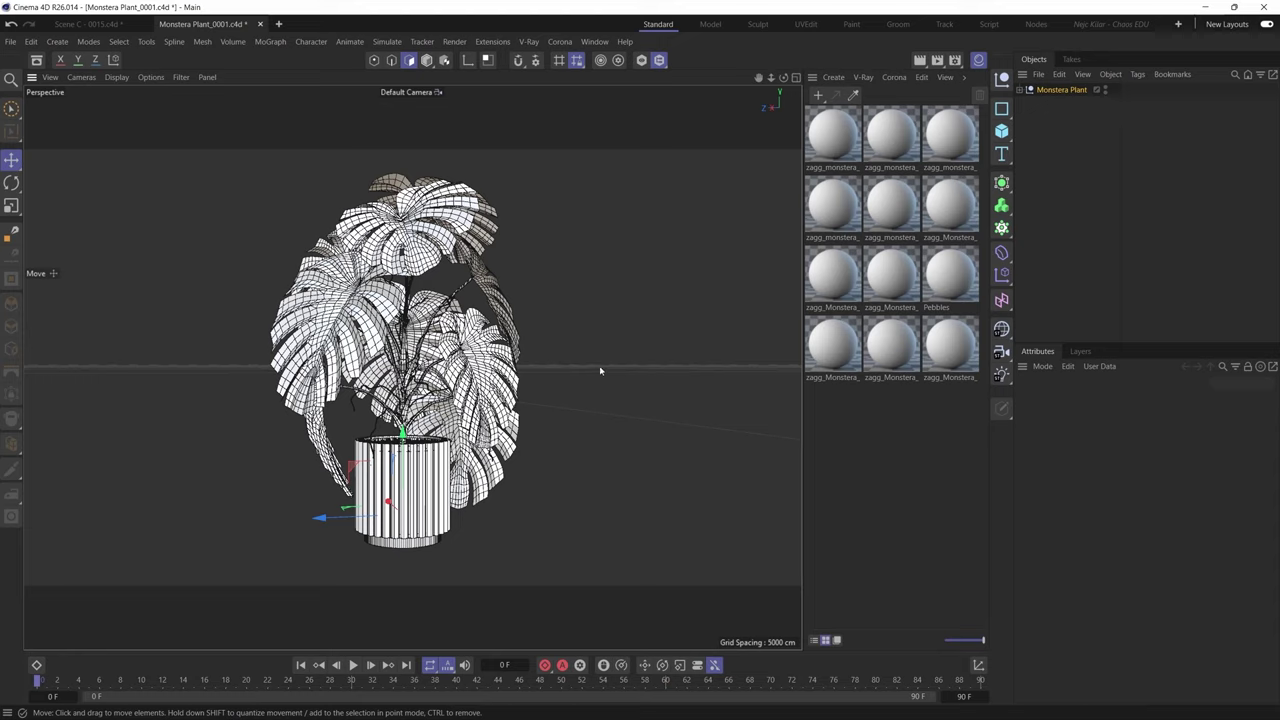
left_click(529, 41)
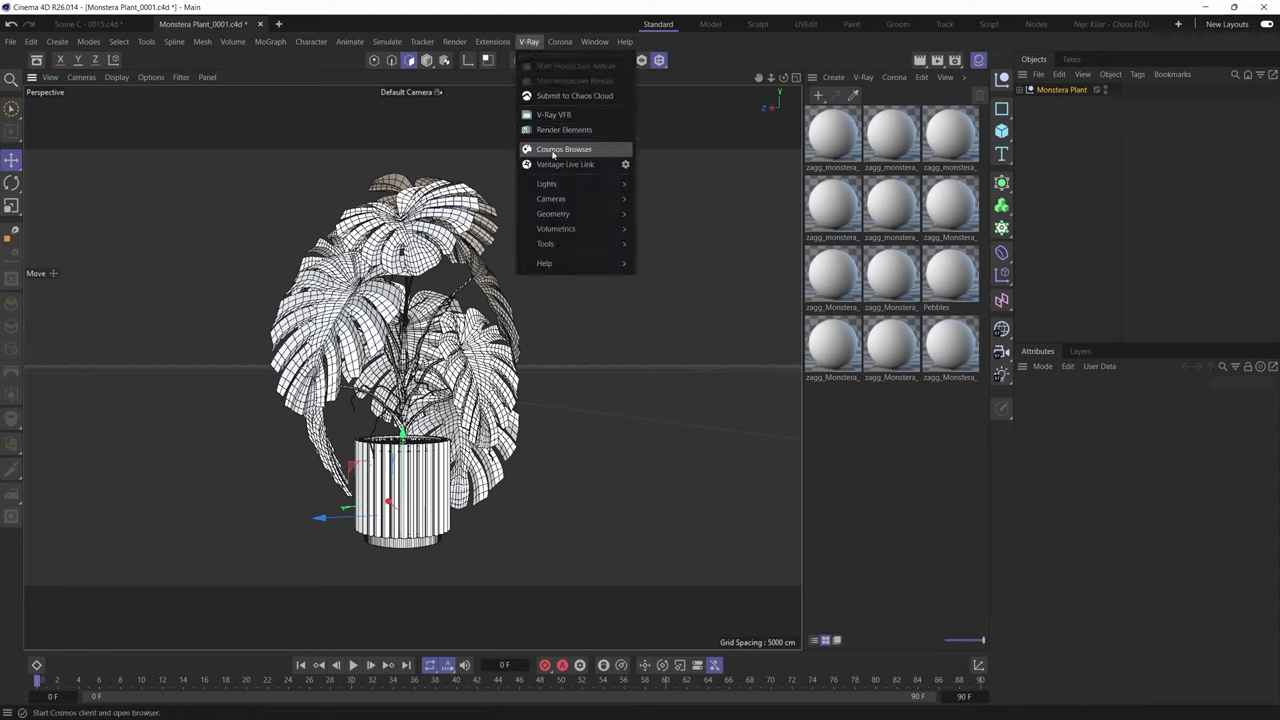
- Browse the Vegetation models in the Chaos Cosmos browser, then close it
left_click(549, 153)
left_click_drag(652, 134, 130, 99)
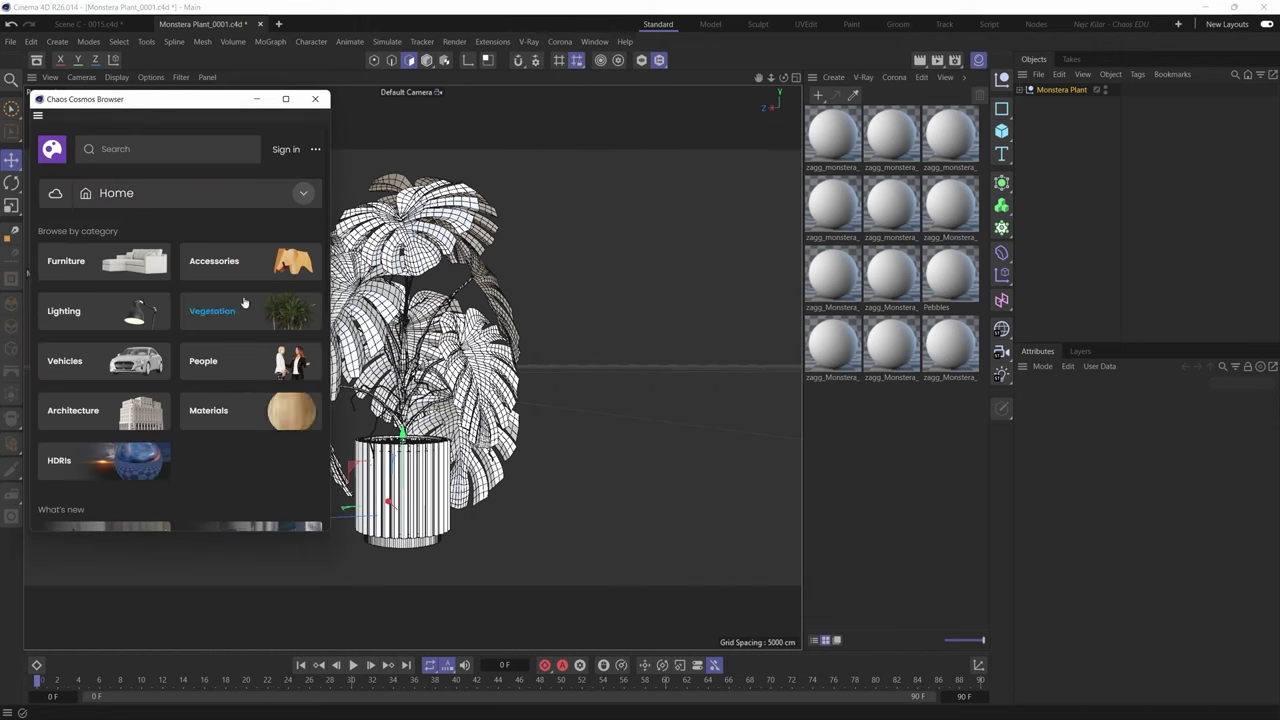
left_click(244, 302)
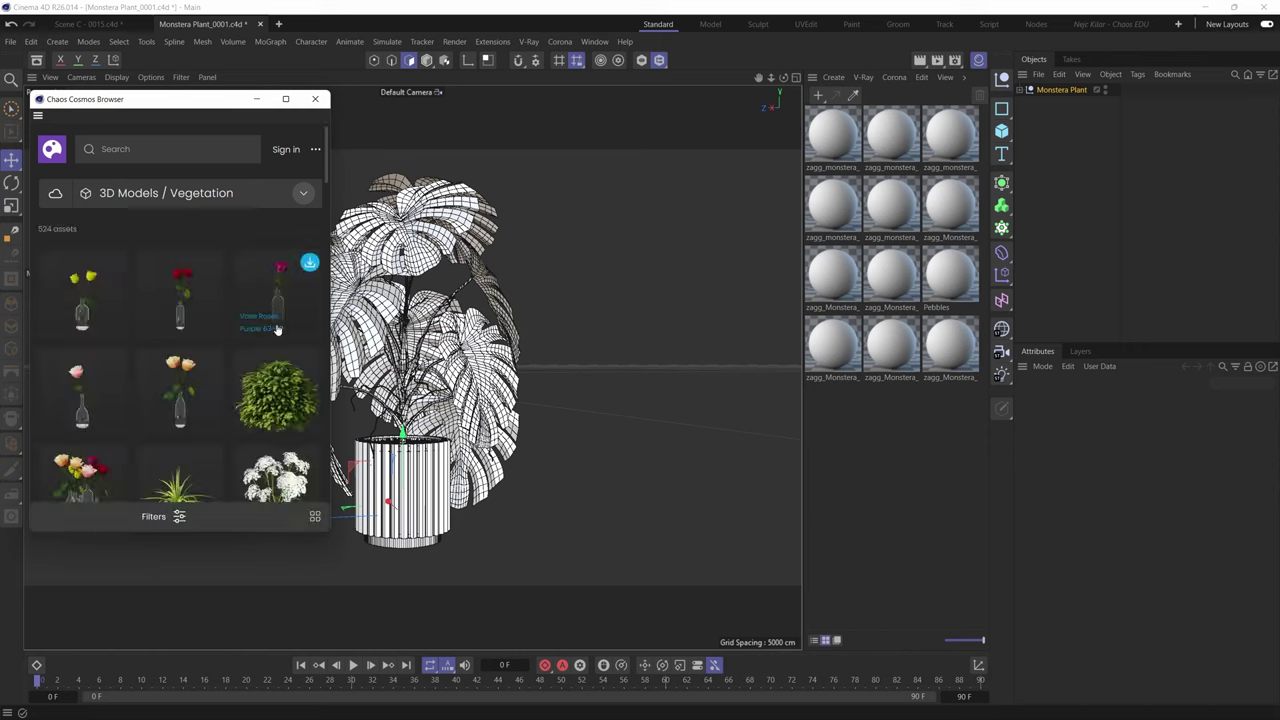
scroll(309, 300, "down", 2)
mouse_move(310, 330)
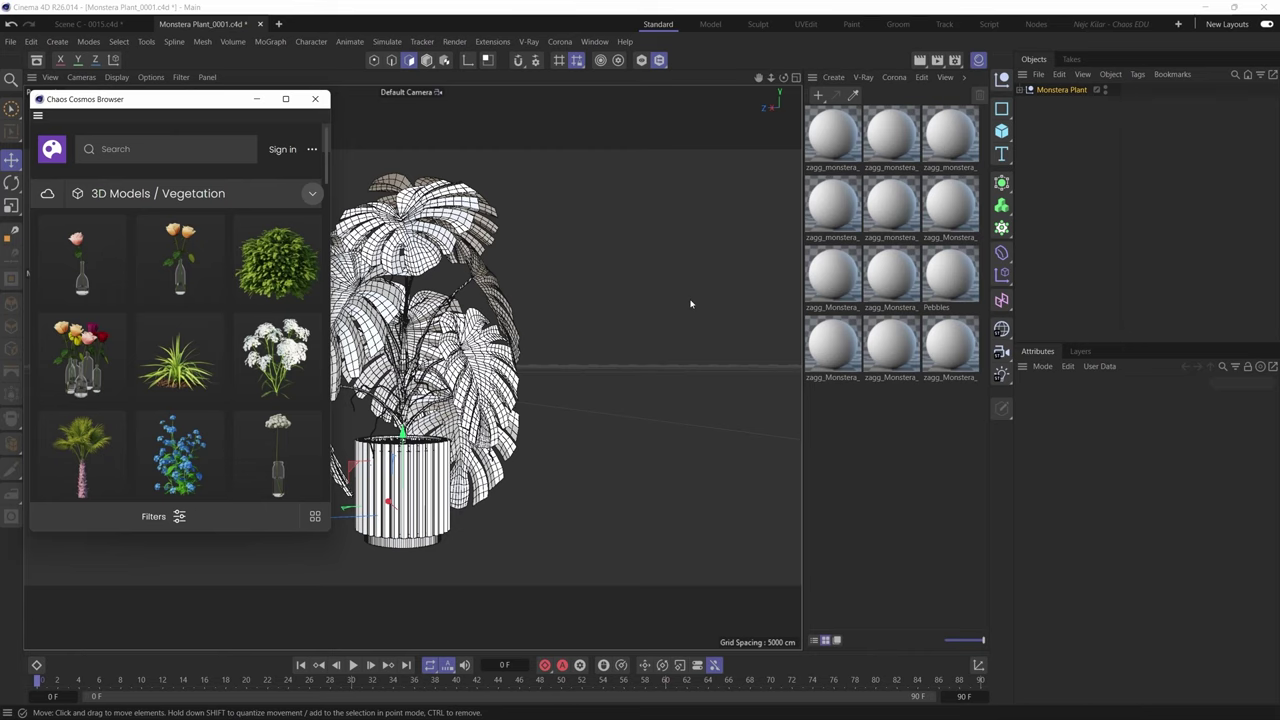
left_click(315, 98)
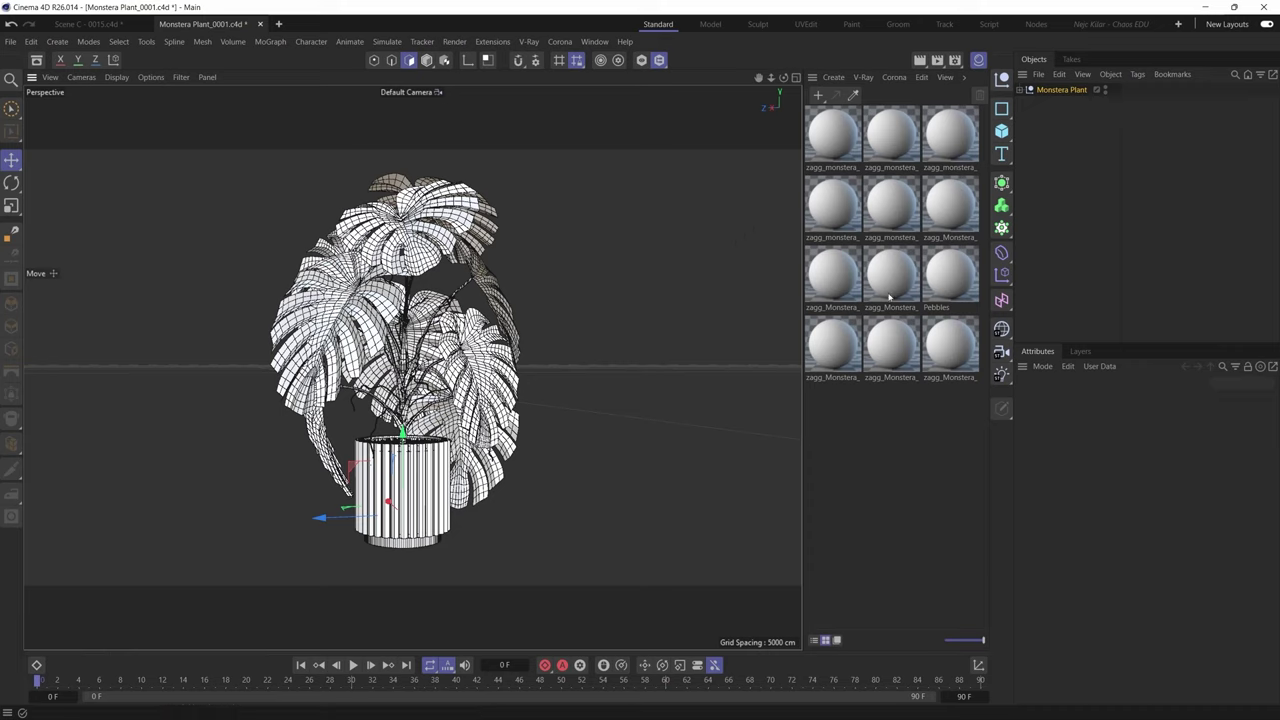
- Select the Monstera Plant object and switch back to the Scene C - 0015.c4d document
left_click(845, 148)
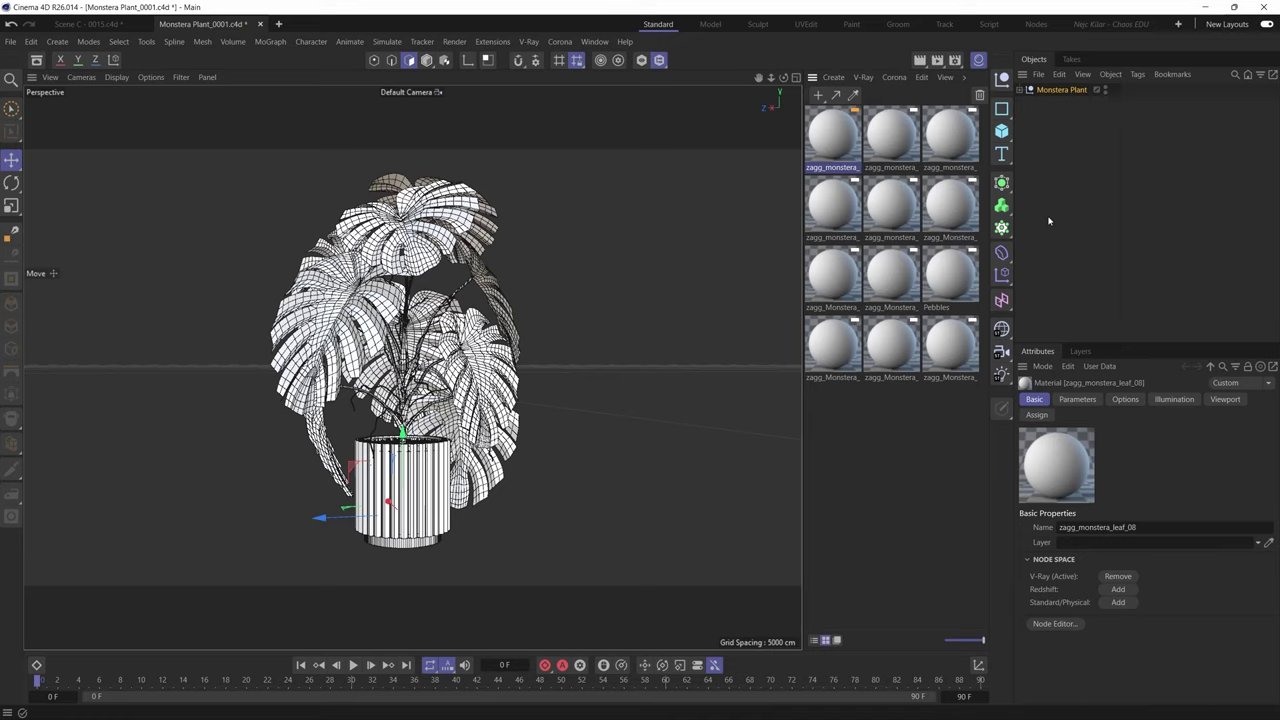
left_click(1037, 92)
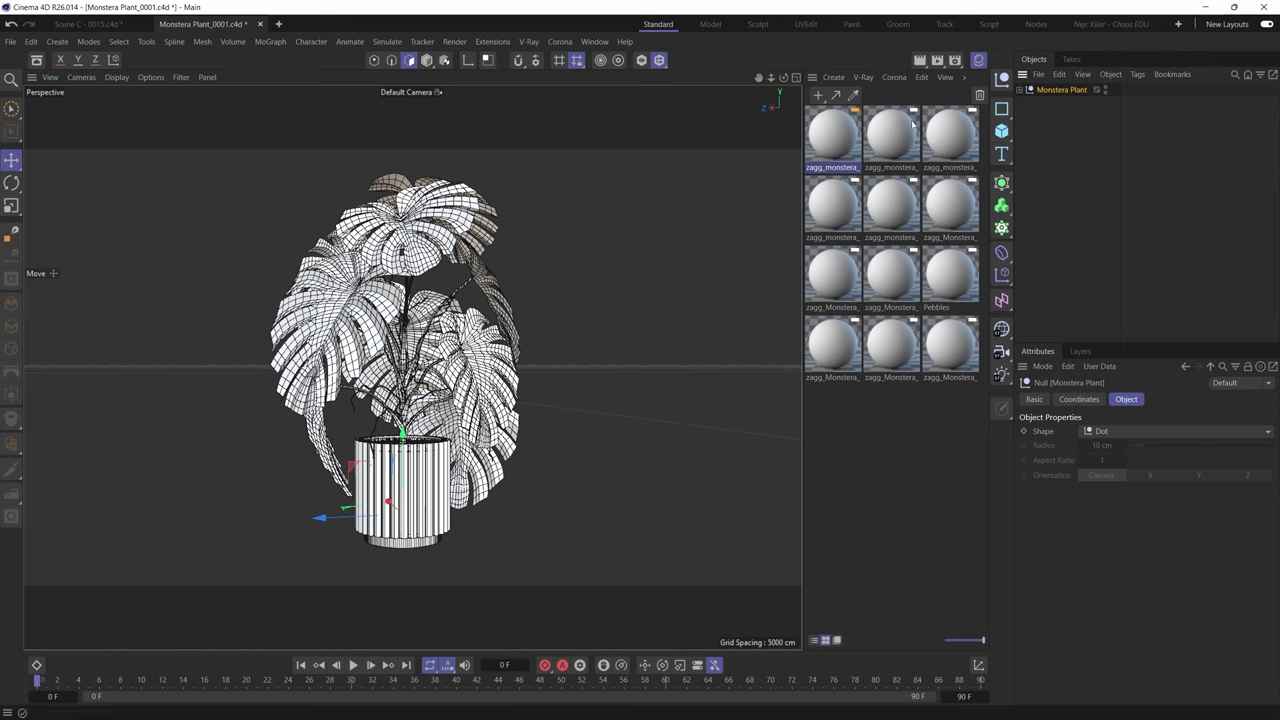
left_click(90, 23)
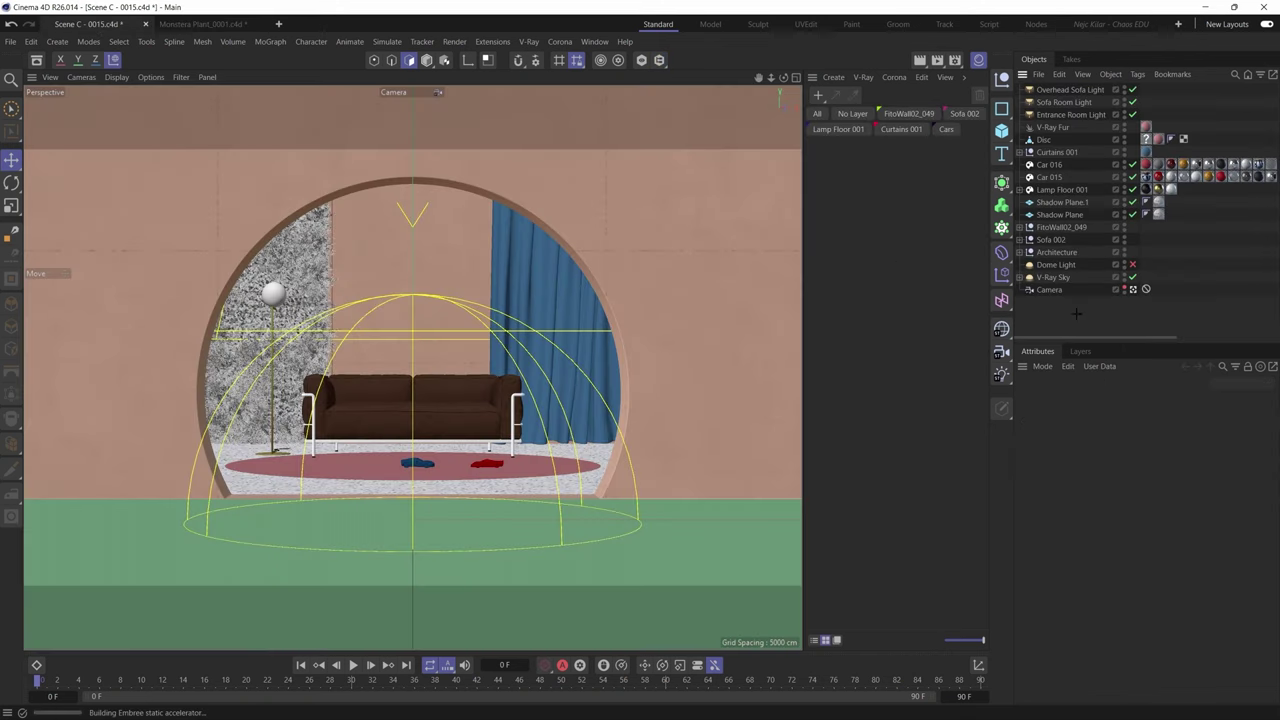
- Paste the Monstera Plant into the room and view it beside the brown sofa
key("ctrl+v")
key("s")
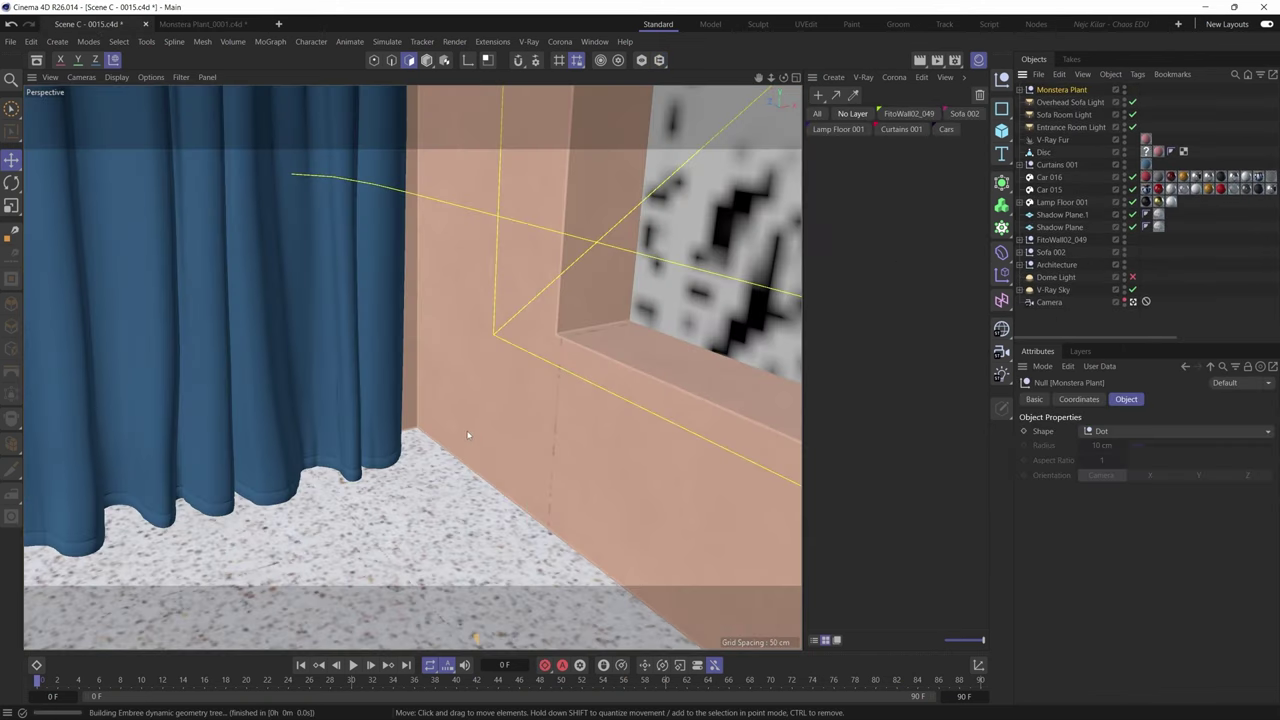
scroll(473, 440, "down", 3)
scroll(473, 443, "down", 5)
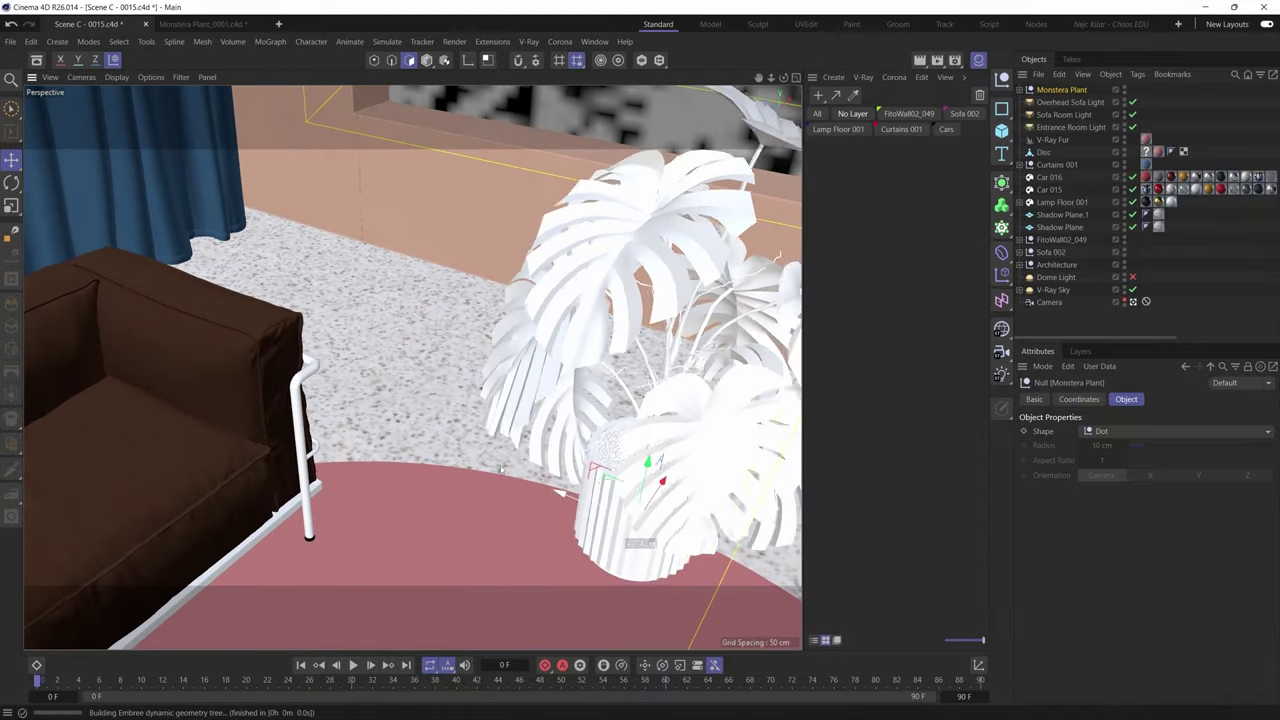
mouse_move(500, 468)
left_mouse_down("alt")
mouse_move(330, 305)
mouse_move(491, 451)
mouse_move(312, 370)
mouse_move(443, 450)
mouse_move(327, 281)
left_mouse_up("alt")
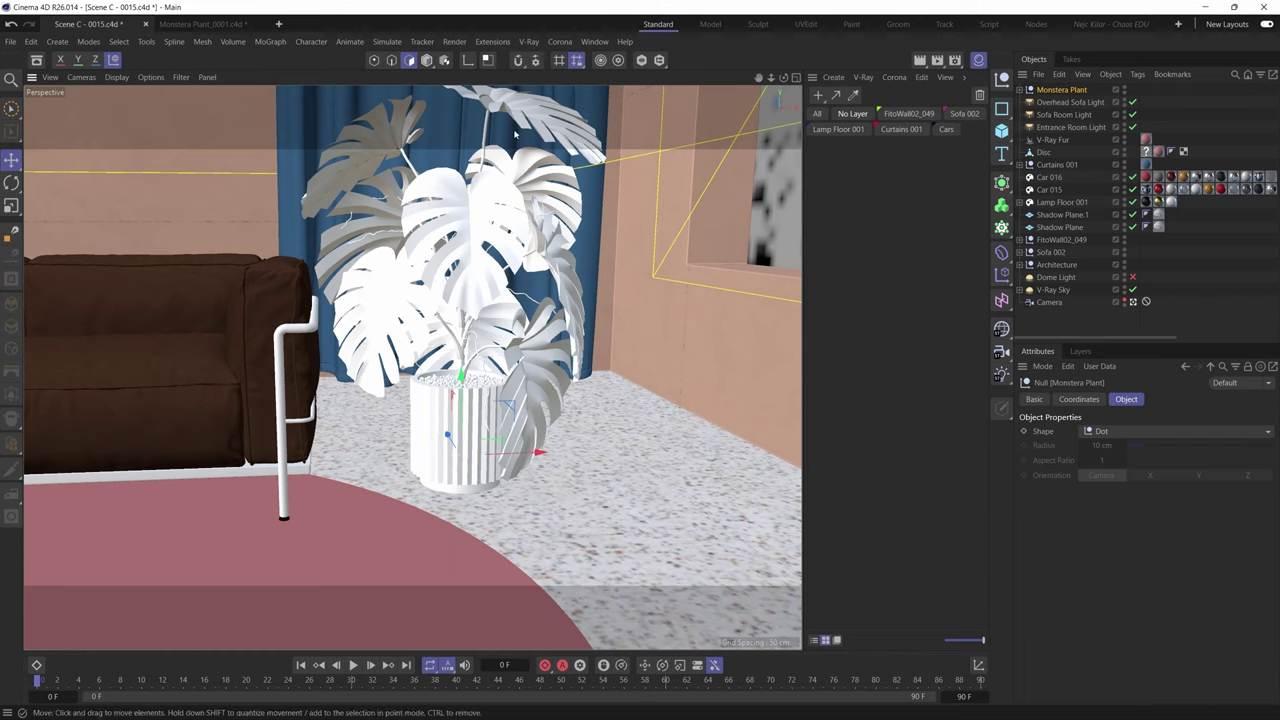
left_click(529, 41)
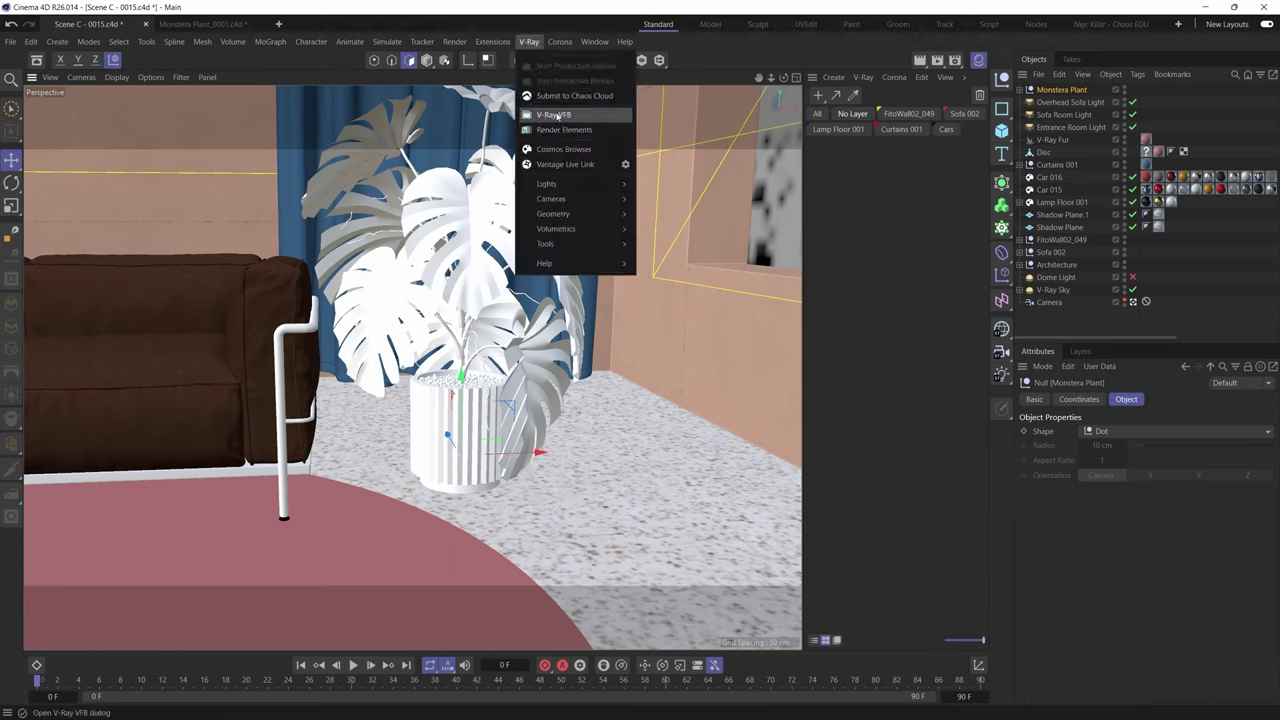
- Open the V-Ray VFB and move all twelve zagg_monstera materials onto a new 'Monstera Plant' layer
left_click(572, 112)
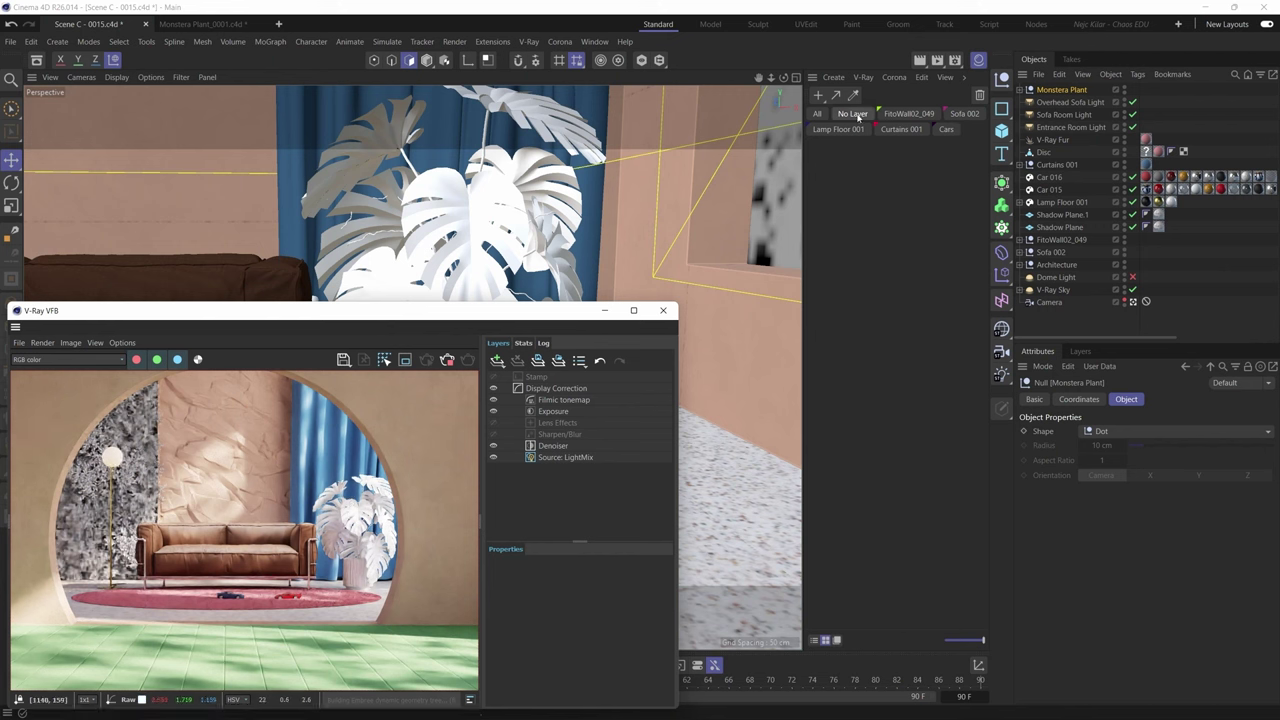
left_click(868, 161)
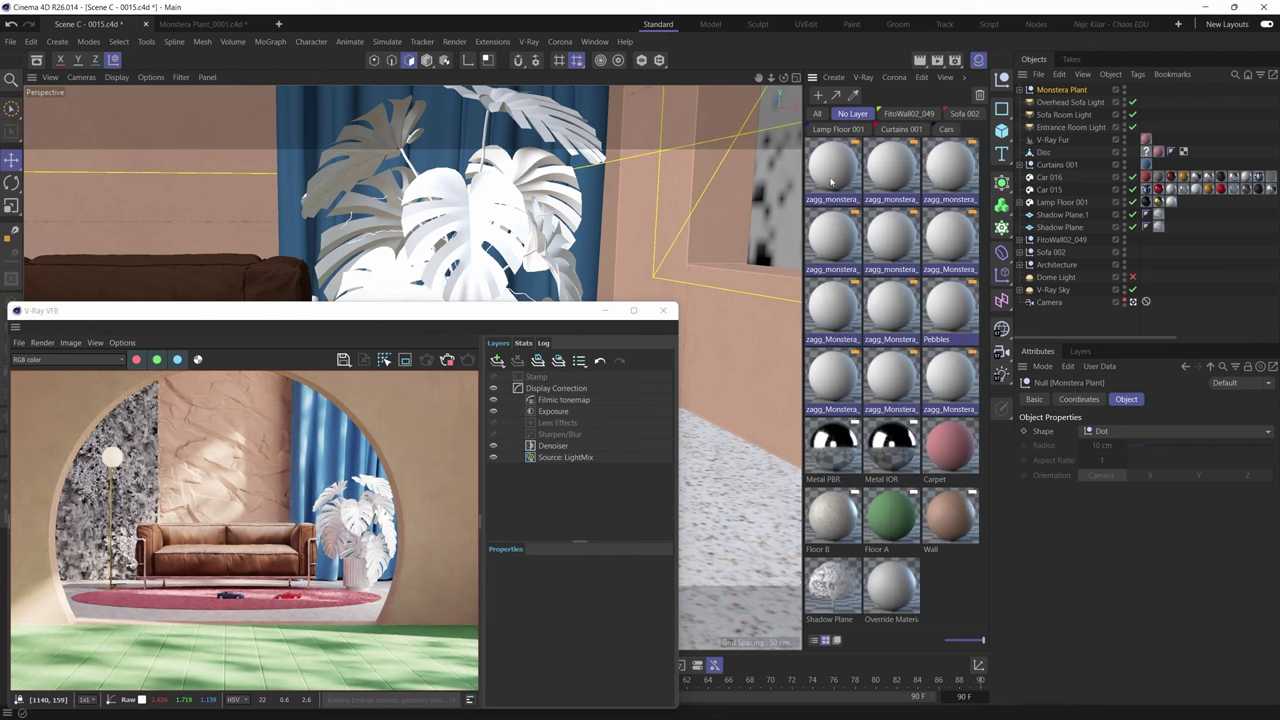
left_click(830, 173)
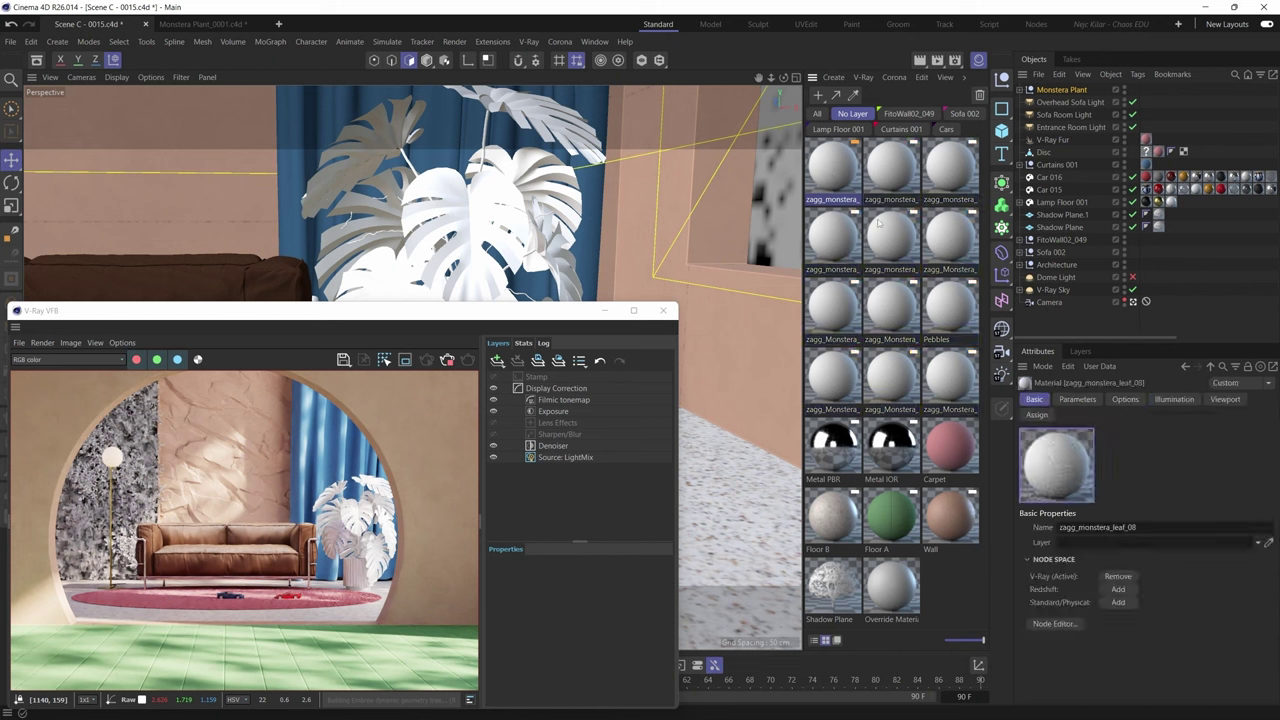
left_click(952, 386, "shift")
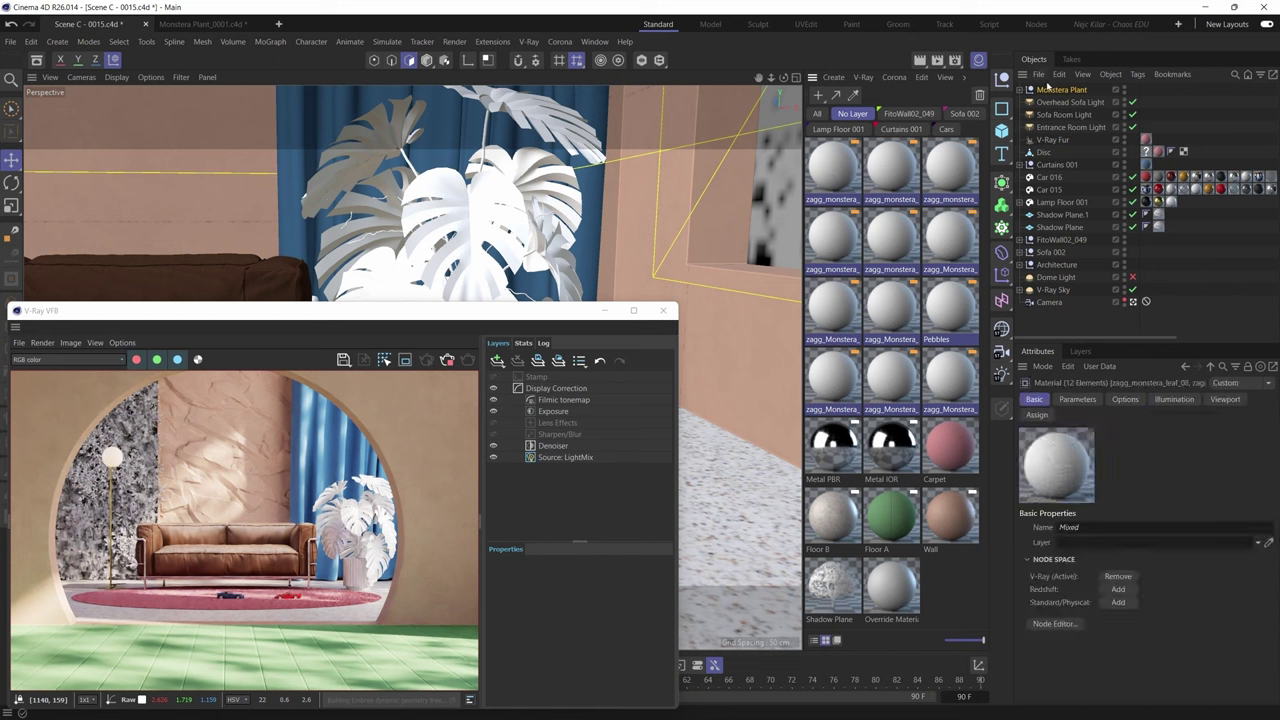
right_click(833, 241)
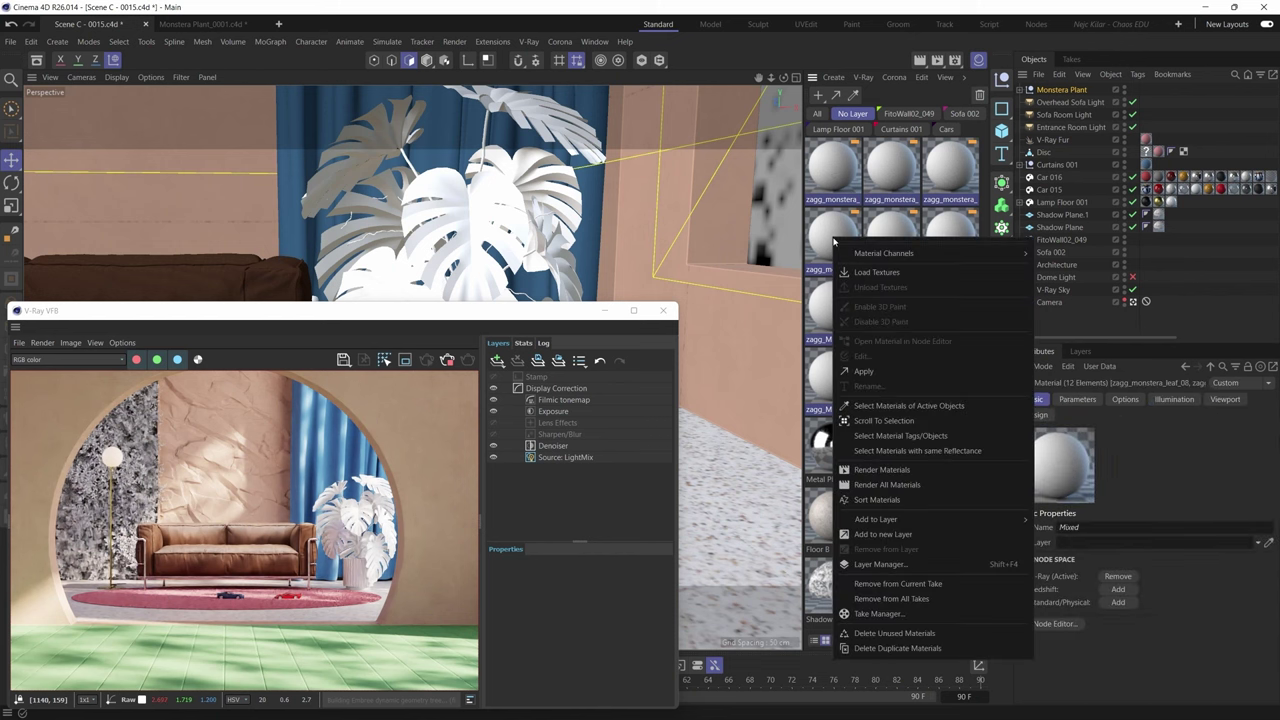
left_click(865, 534)
double_click(822, 145)
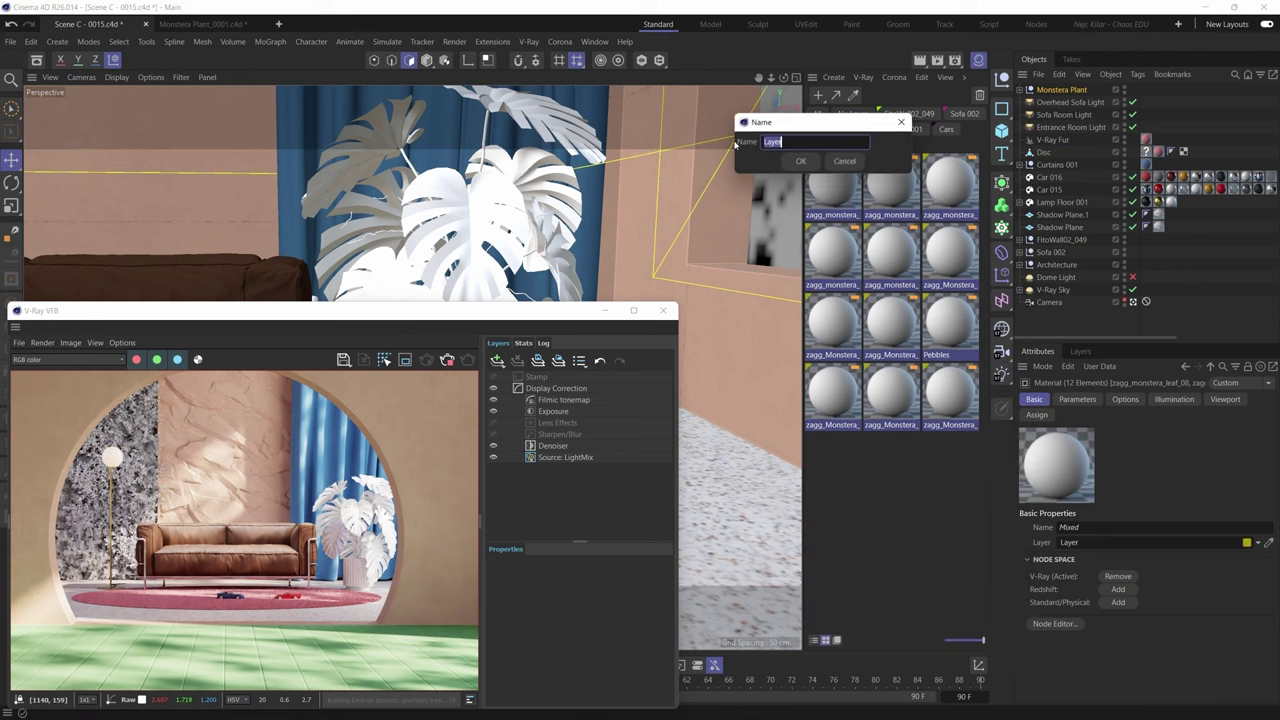
type("Morstera llant")
key("Return")
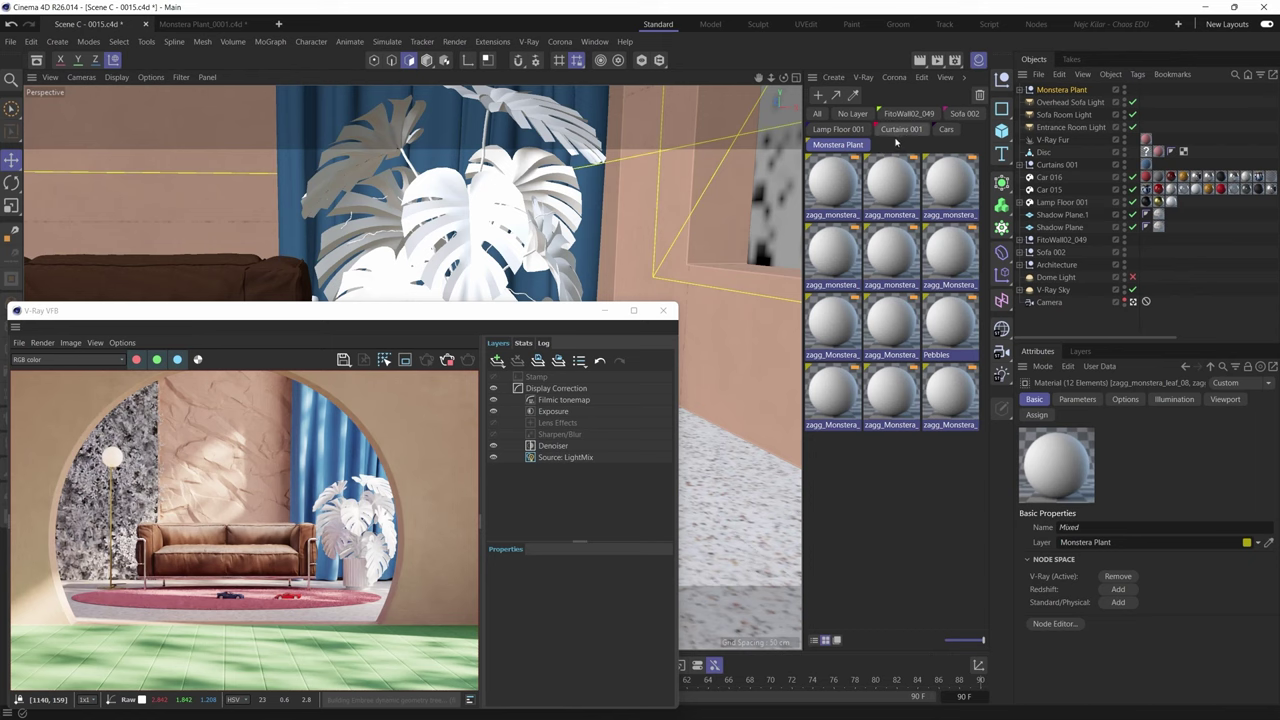
left_click(908, 451)
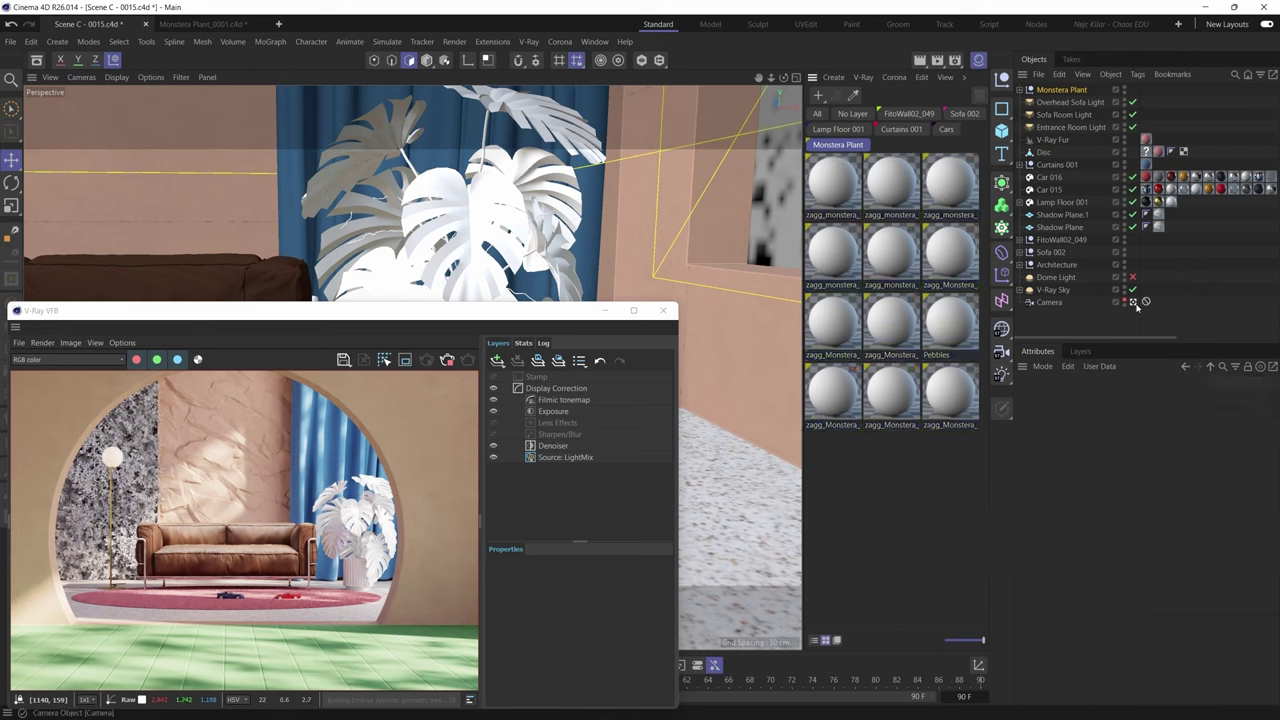
- Zoom onto the big monstera leaf and region-render just the area around it
scroll(478, 240, "up", 3)
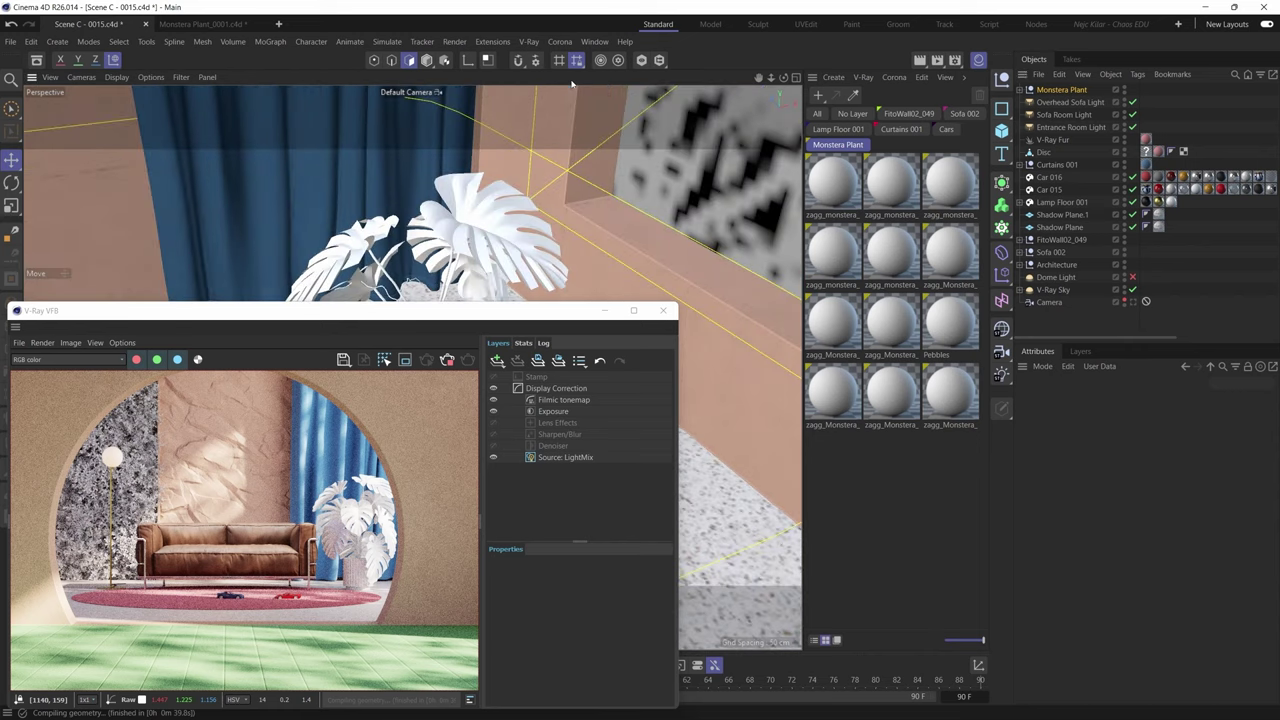
scroll(470, 224, "up", 5)
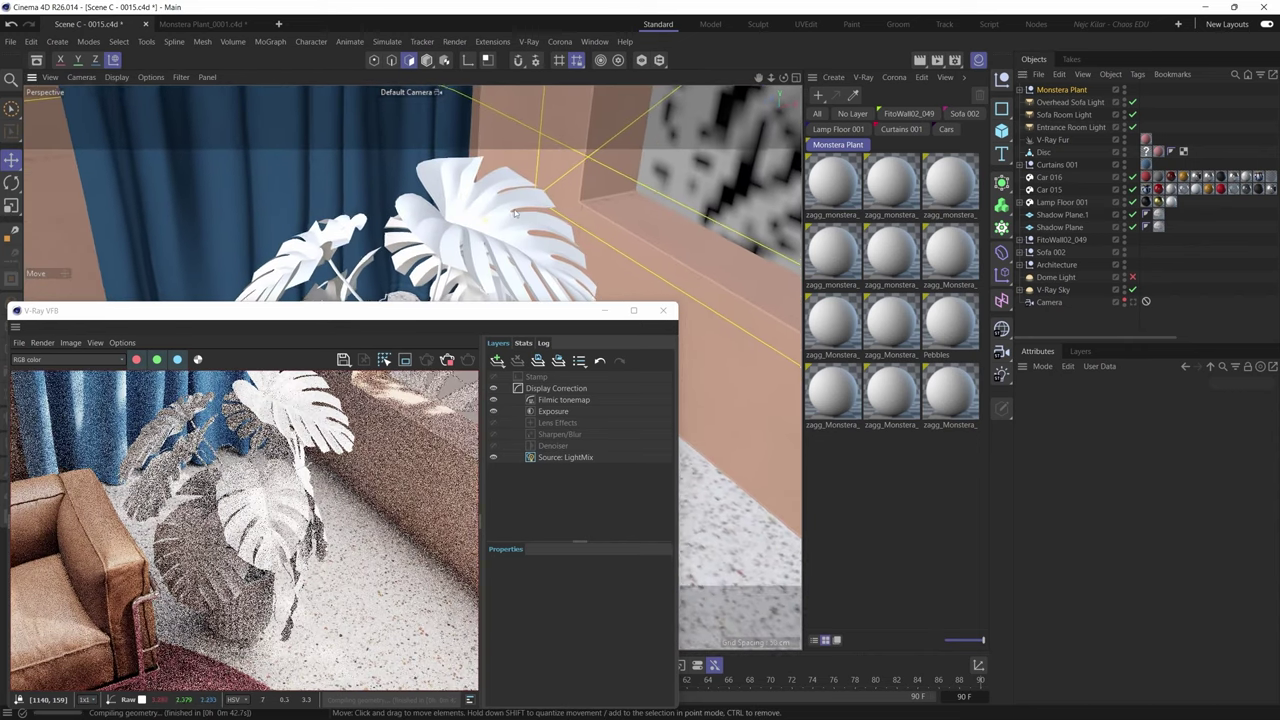
scroll(446, 220, "up", 5)
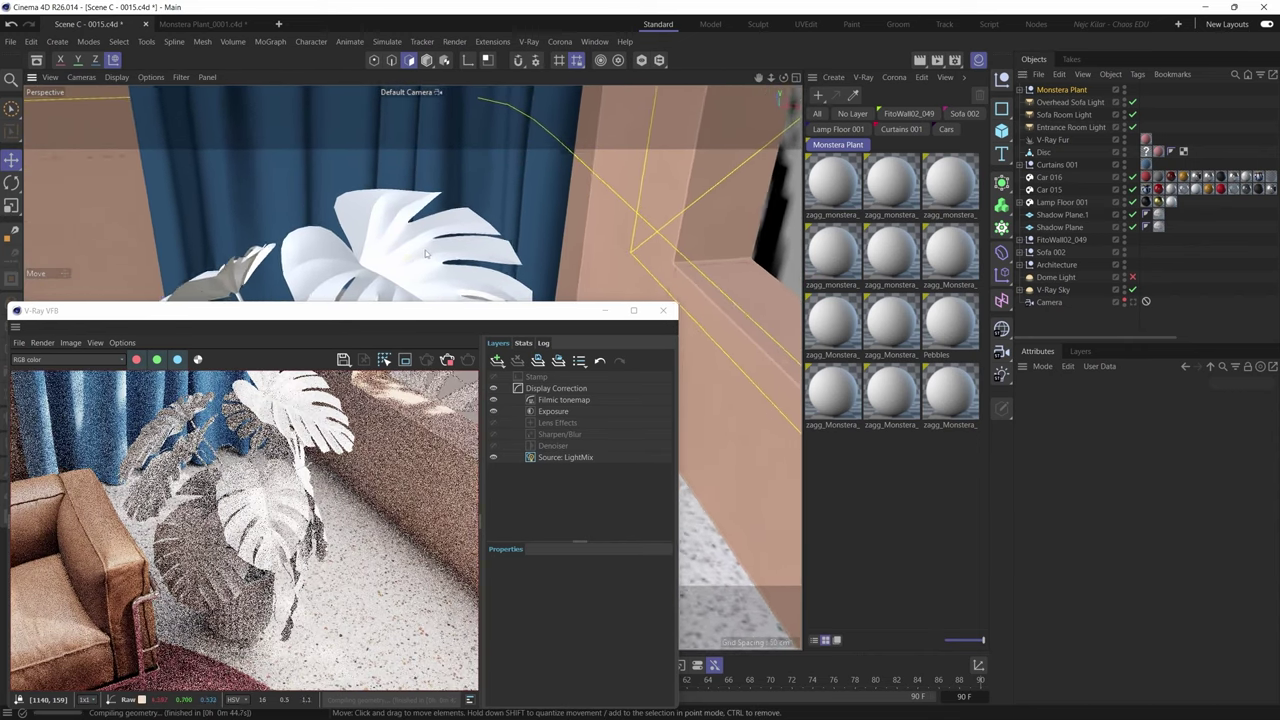
scroll(401, 250, "down", 1)
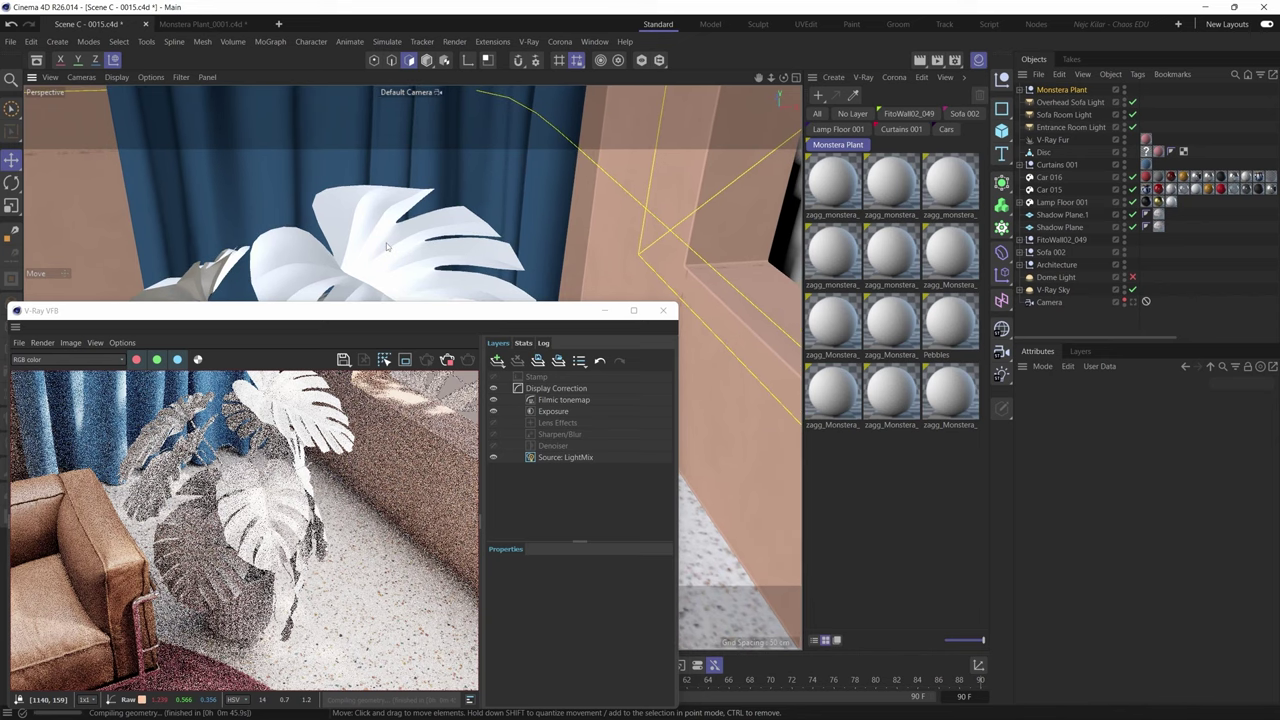
scroll(400, 246, "up", 4)
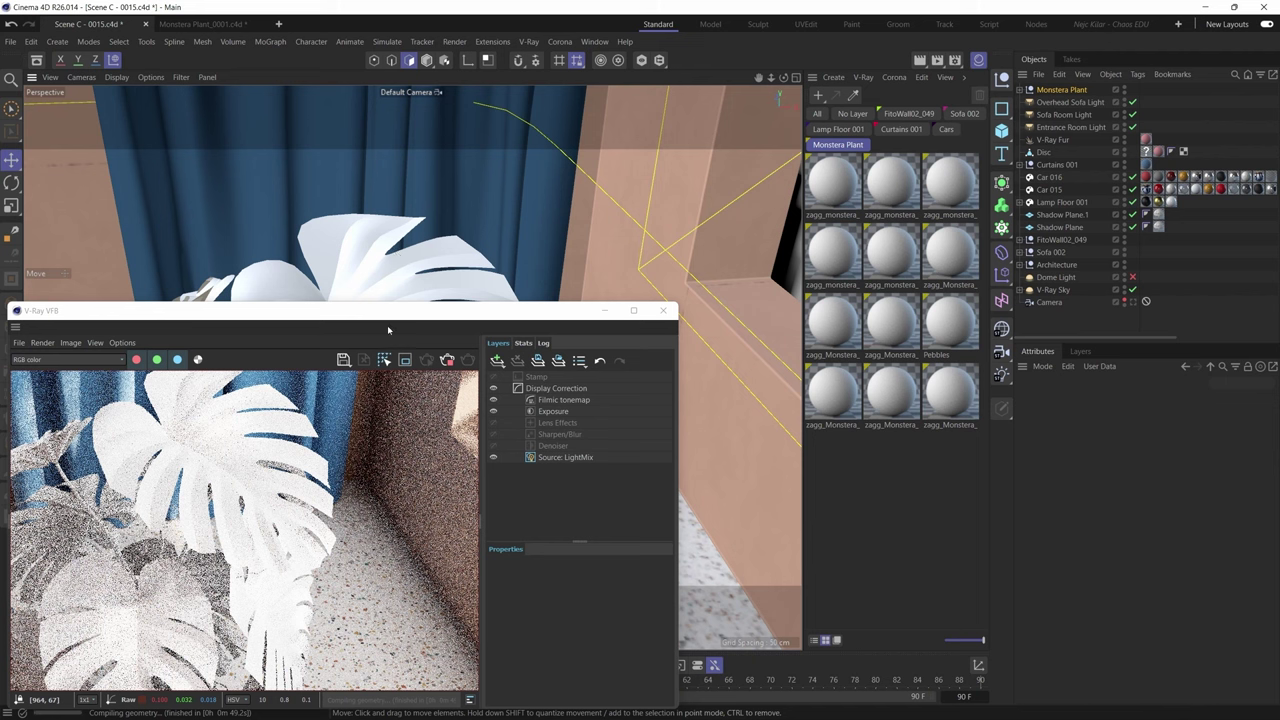
left_click(405, 360)
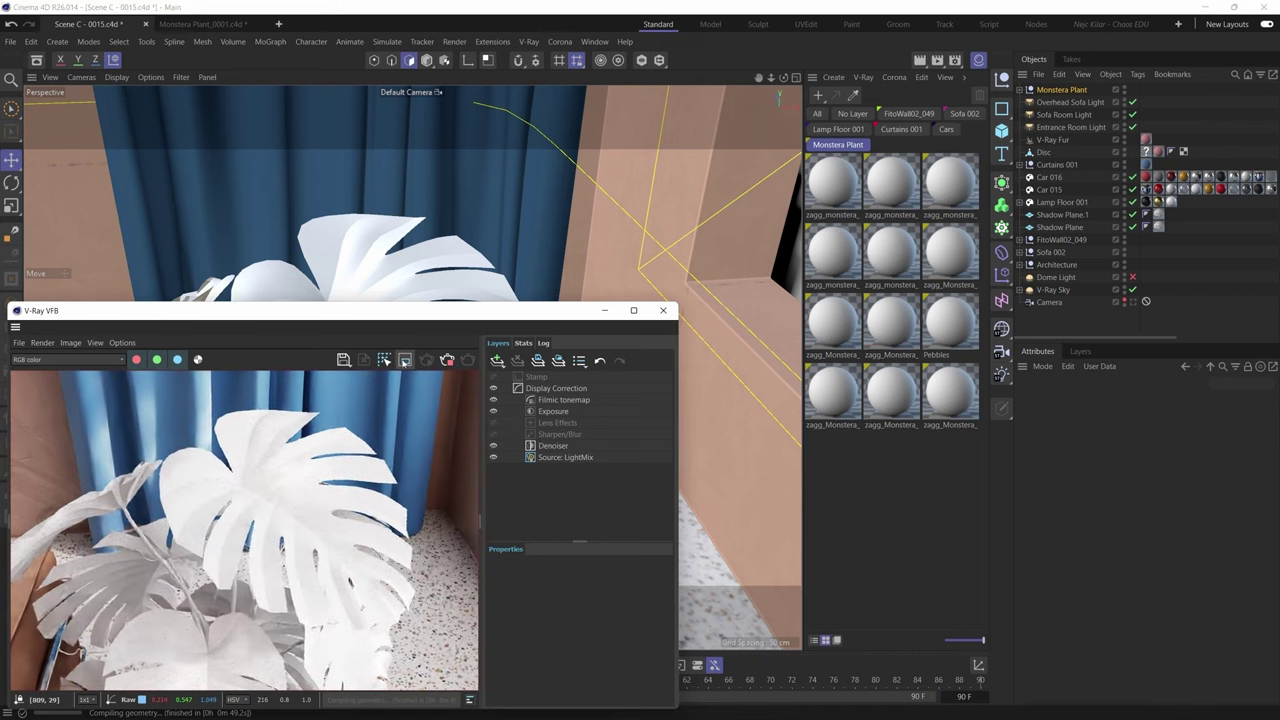
left_click_drag(152, 403, 433, 640)
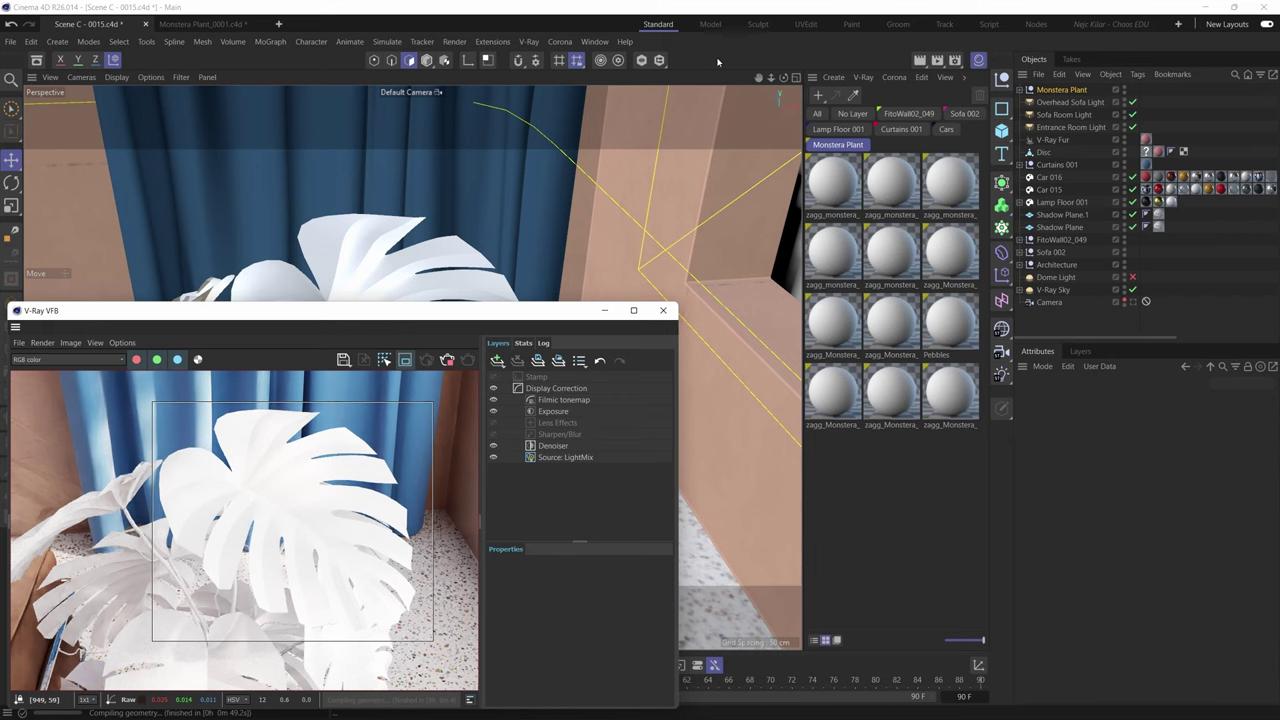
- Select the monstera plant, orbit around it, and expand its group to reveal plant_590_Zagg_Monstera
key("o")
left_click_drag(528, 117, 461, 175, "alt")
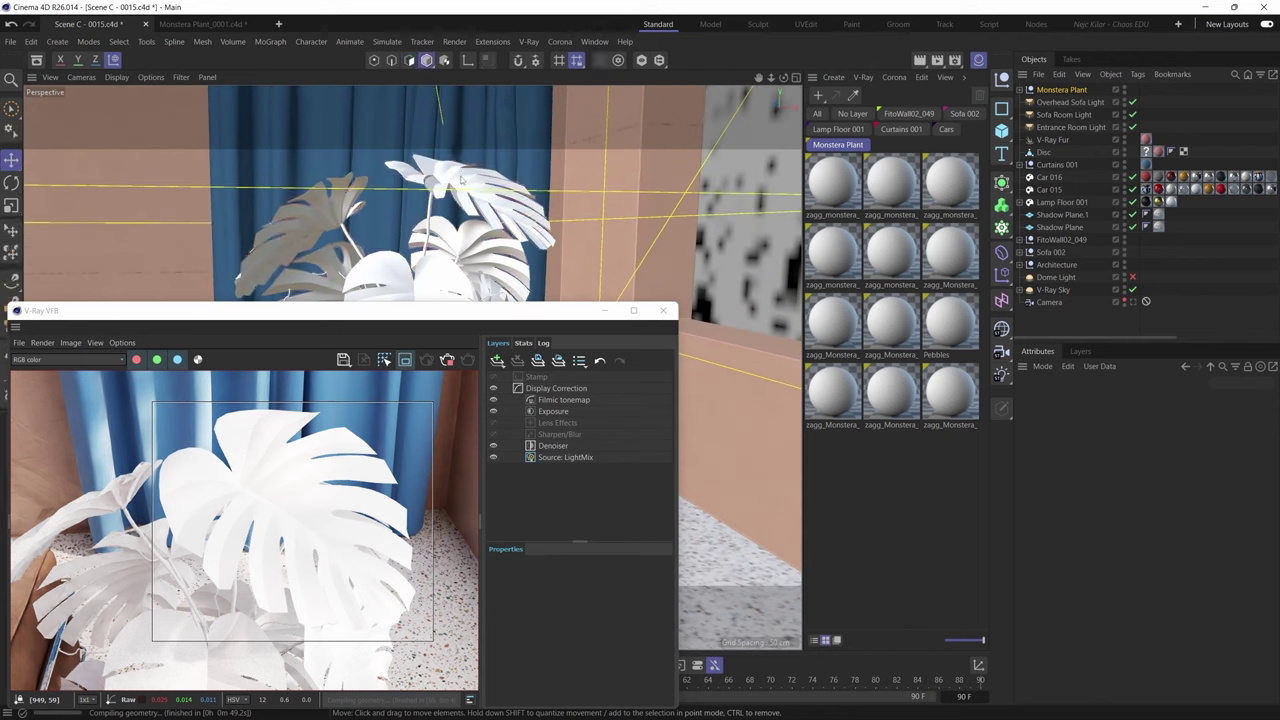
left_click(461, 180)
scroll(461, 180, "up", 1)
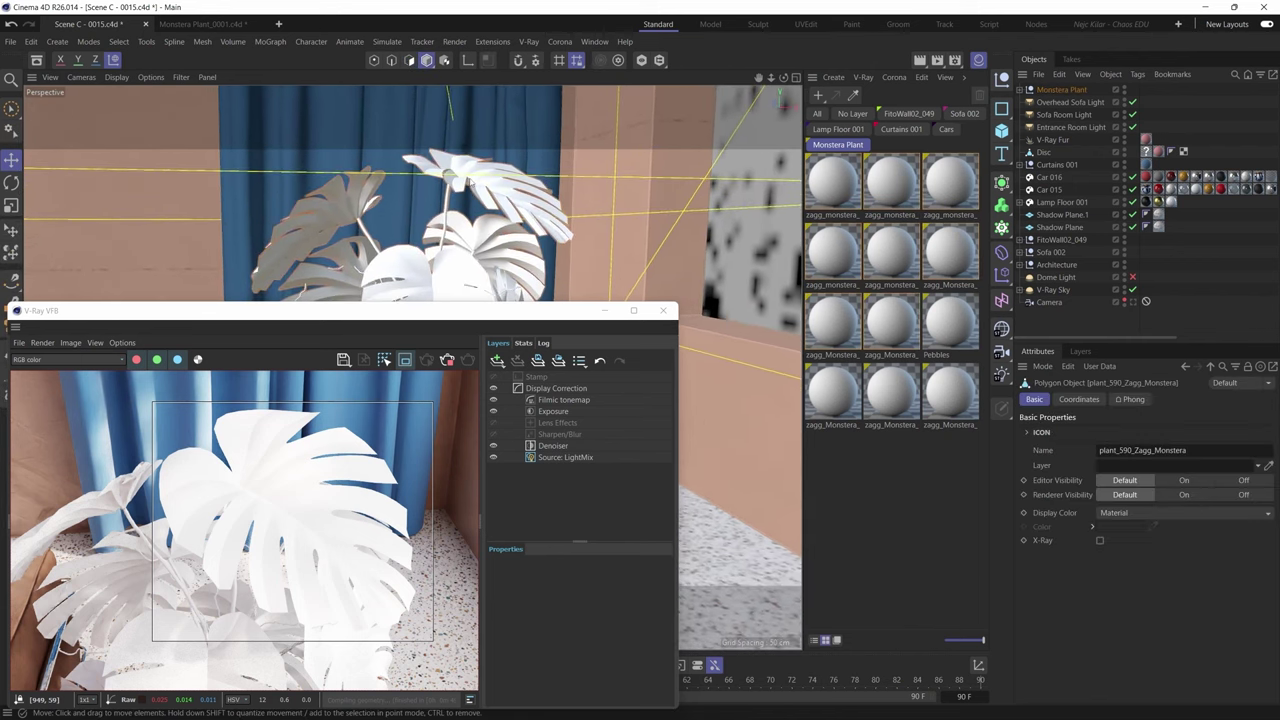
mouse_move(478, 251)
left_mouse_down("alt")
mouse_move(460, 212)
mouse_move(437, 232)
mouse_move(455, 240)
left_mouse_up("alt")
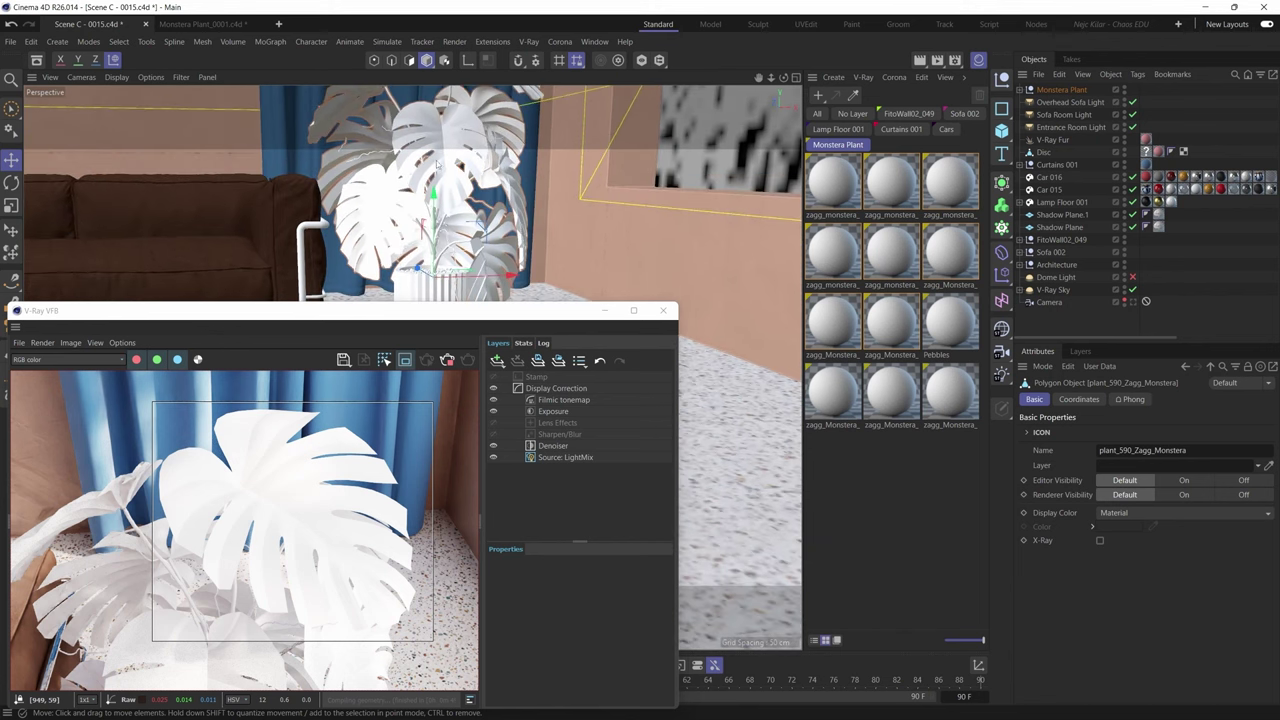
left_click_drag(437, 163, 467, 230, "alt")
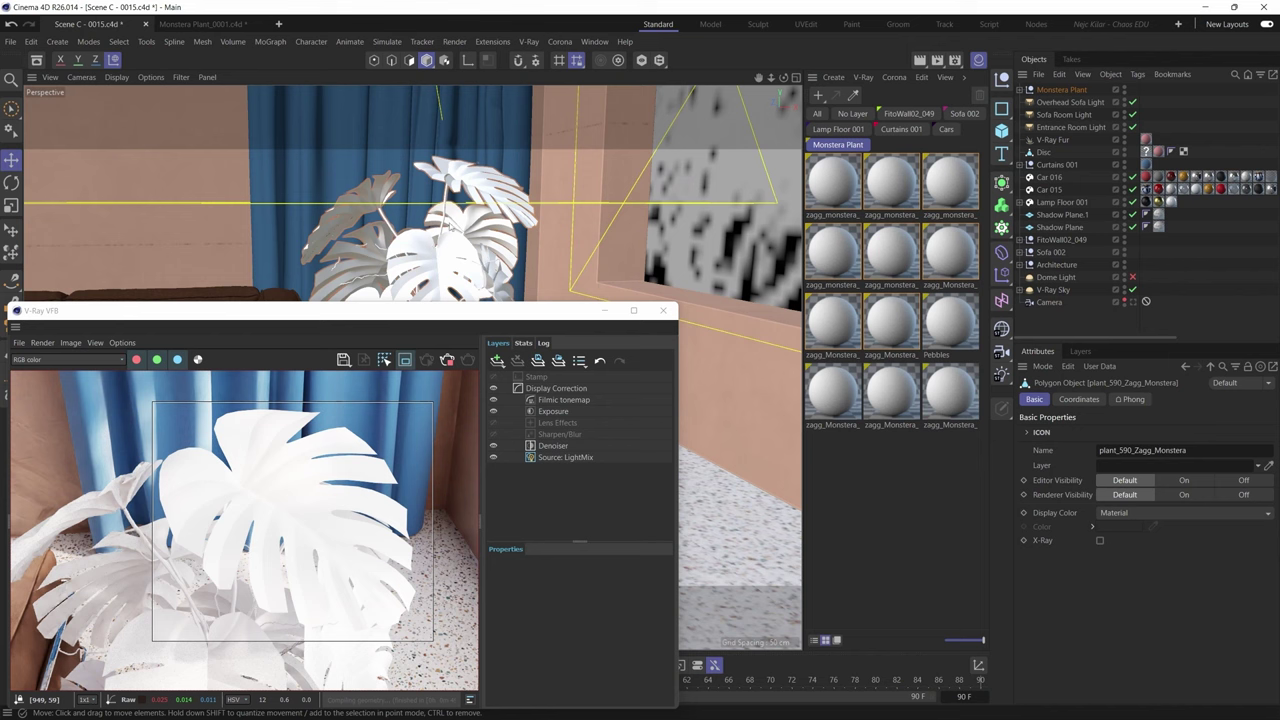
left_click(447, 226)
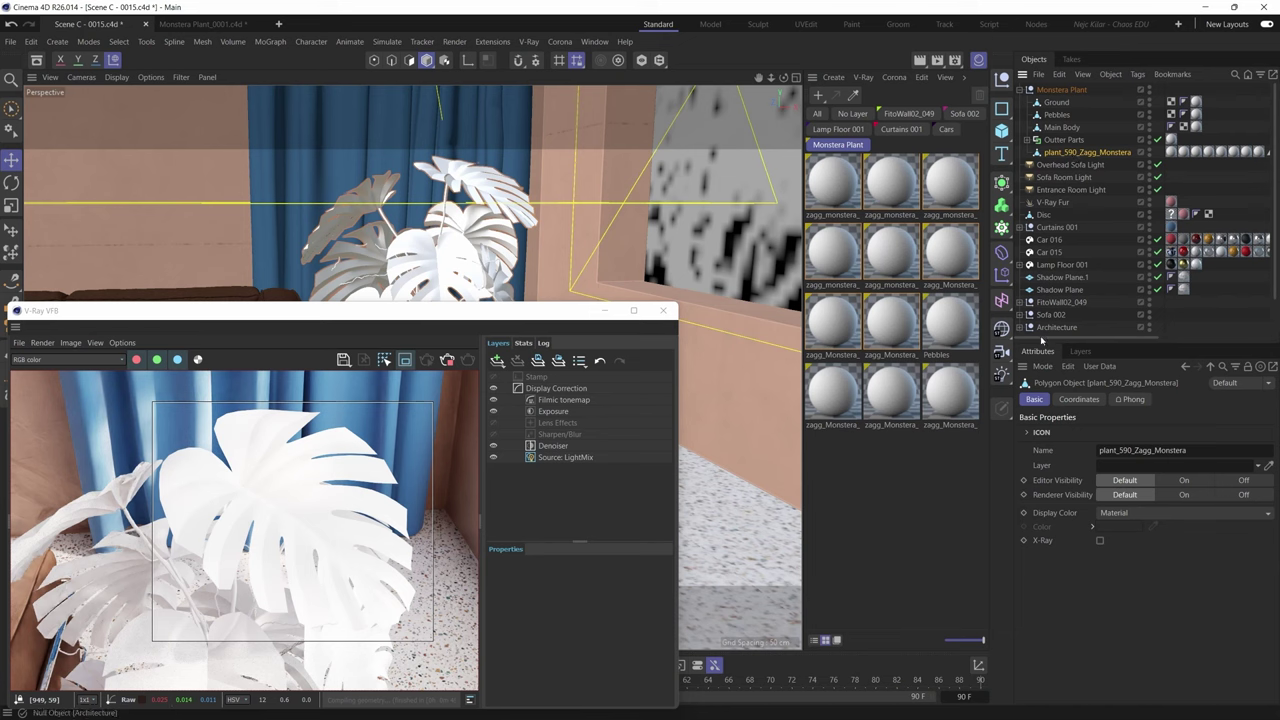
- Check the bark, steam, leaf_03 and leaf_06 polygon selections to see which leaf each covers
left_click_drag(1045, 337, 1118, 337)
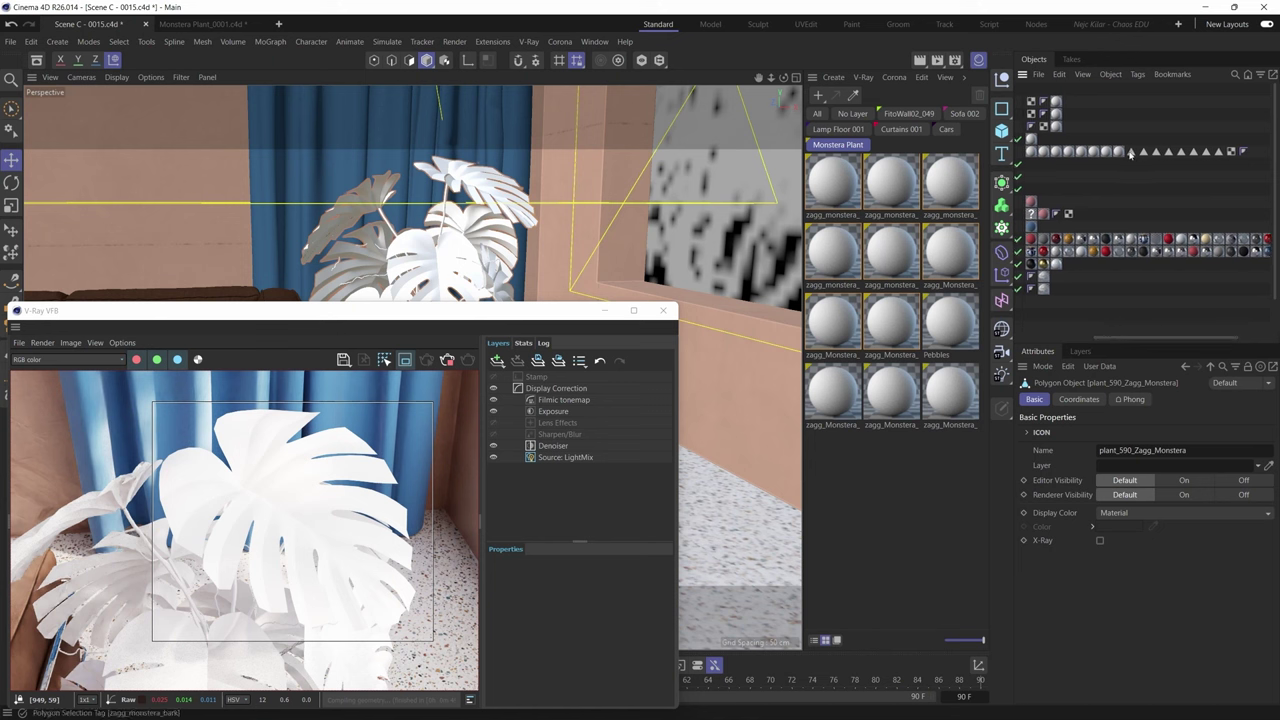
left_click(1131, 151)
left_click(1143, 151)
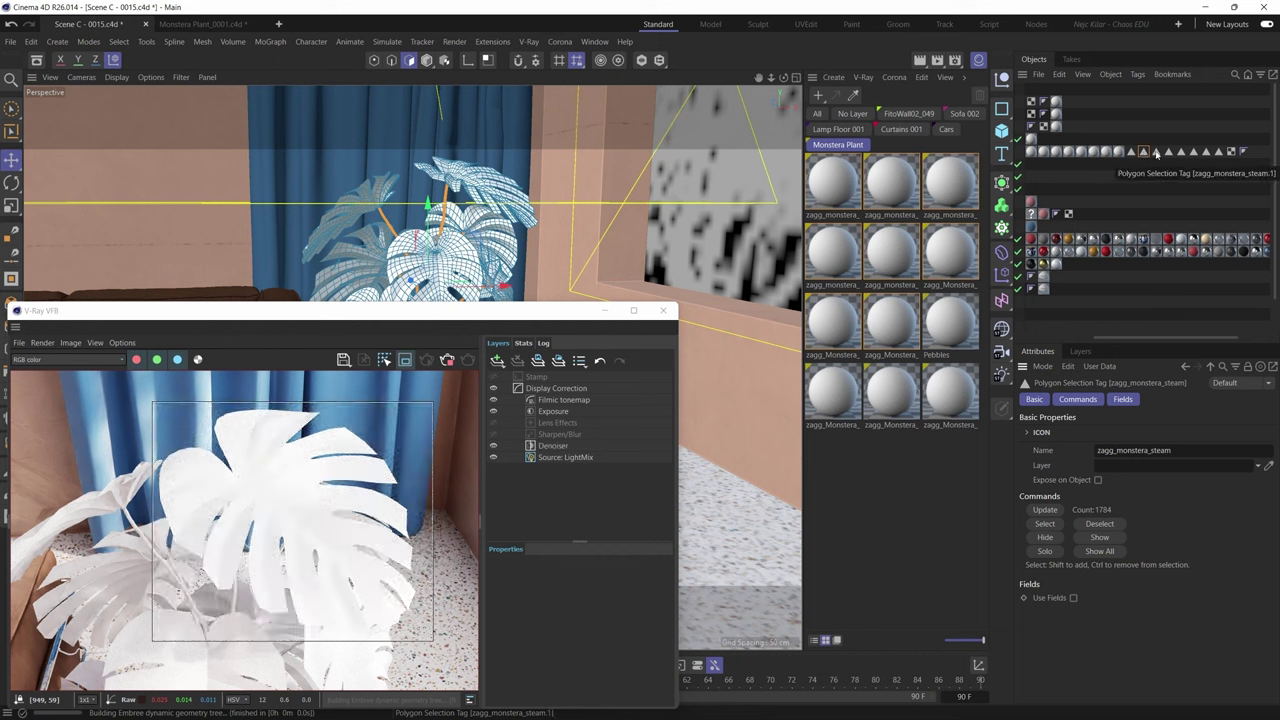
left_click(1156, 151)
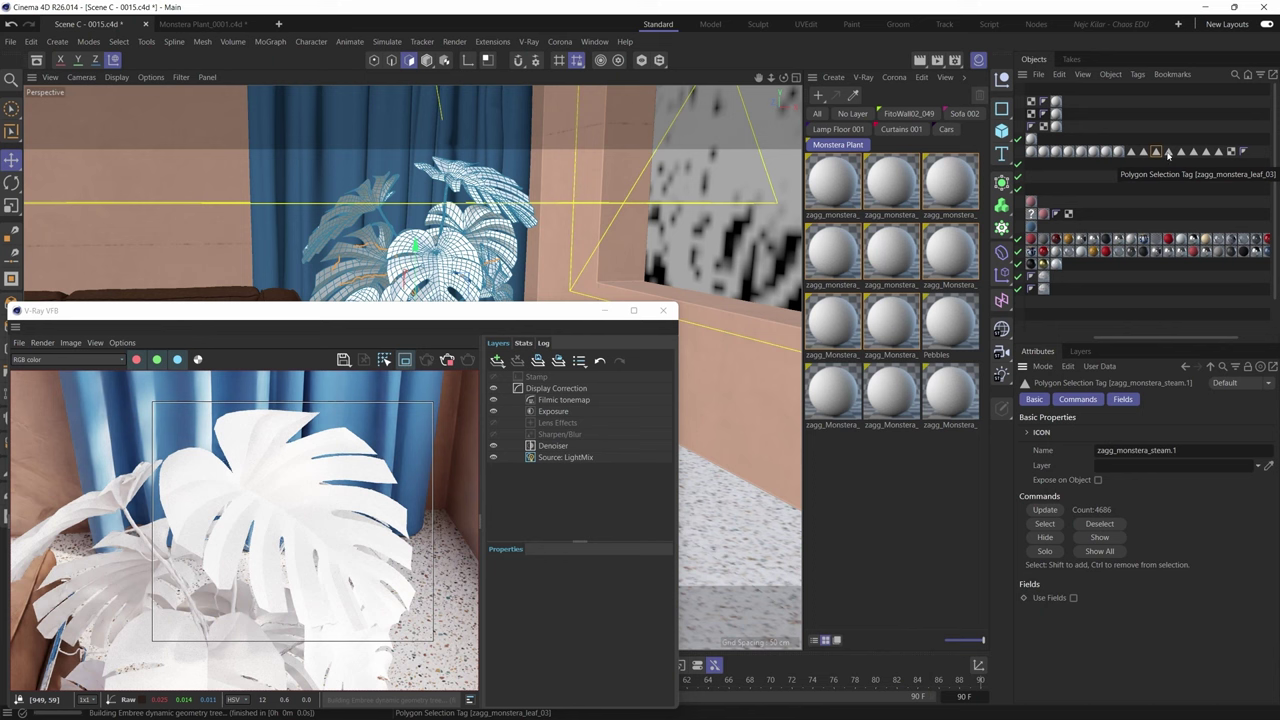
left_click(1167, 152)
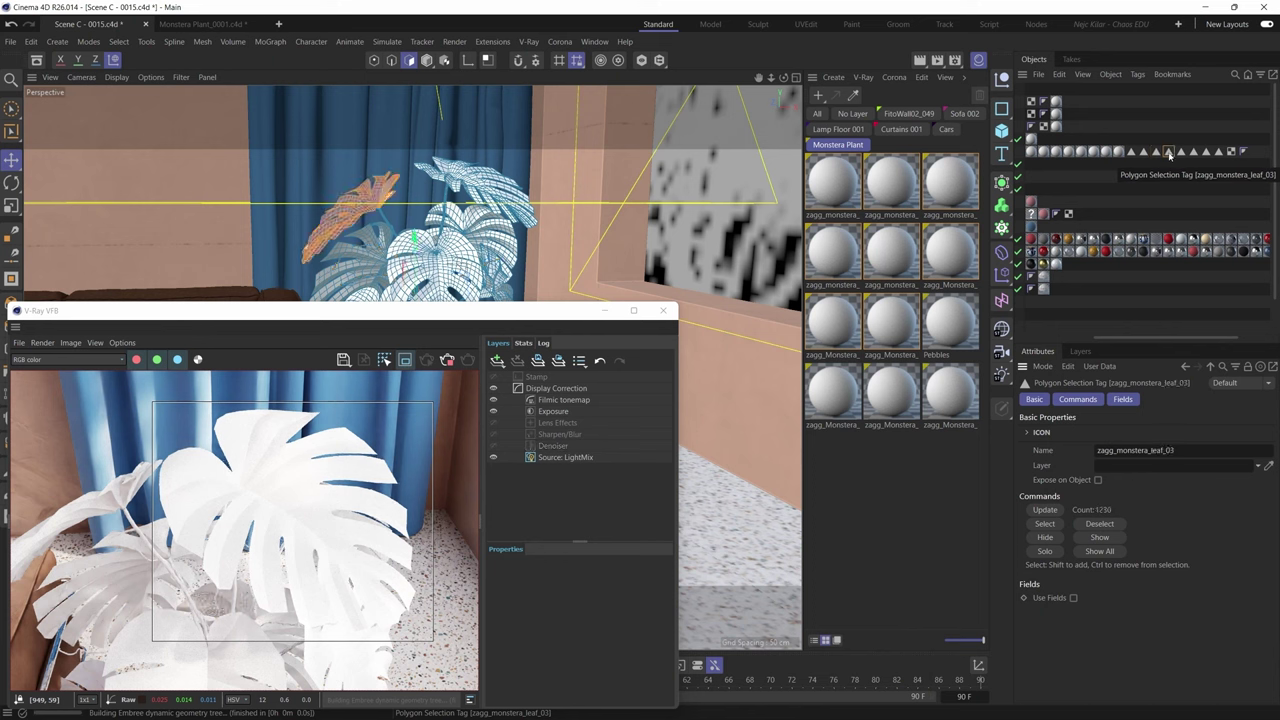
left_click(1180, 152)
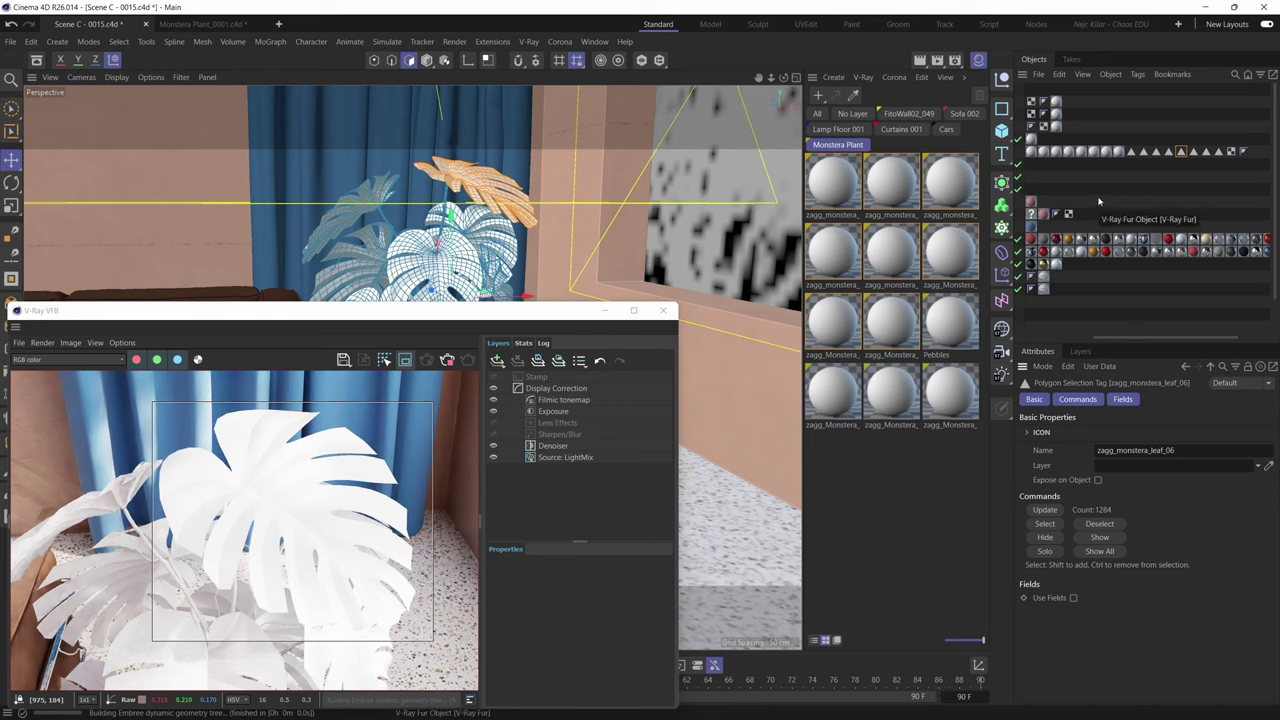
- Inspect the material tag assignments, then select the zagg_monstera_leaf_06 material for editing
left_click(1033, 154)
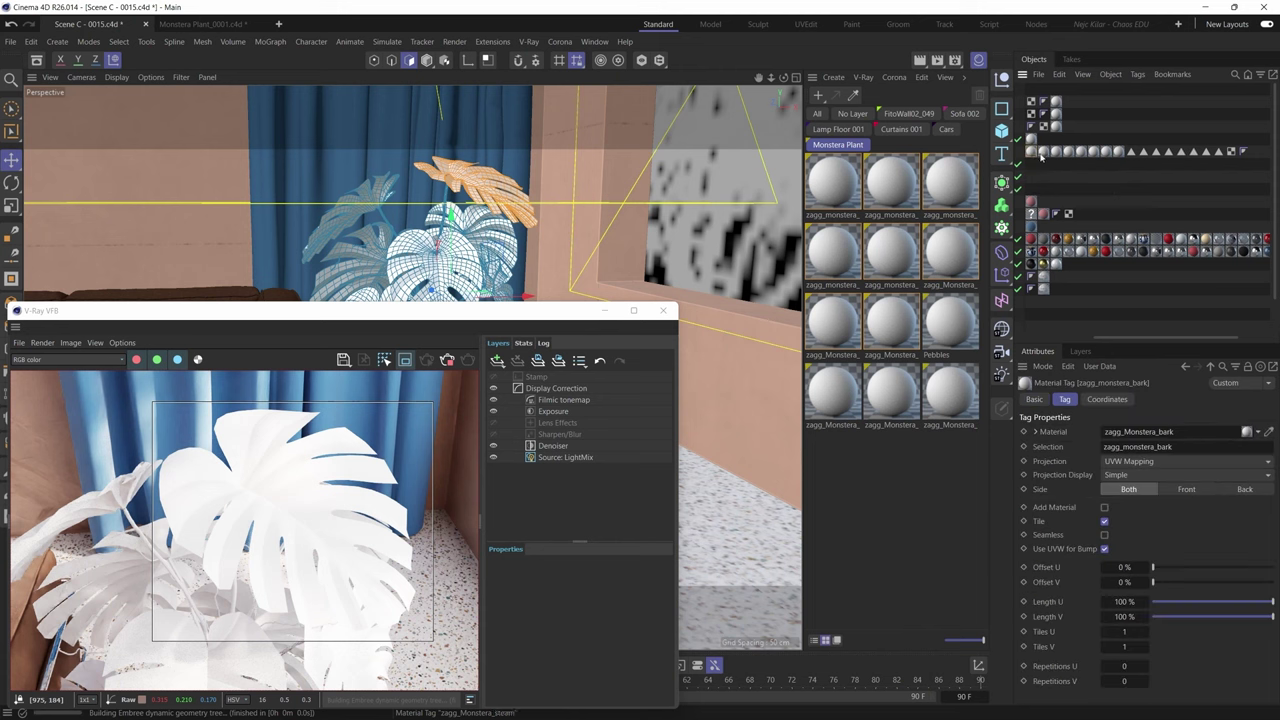
left_click(1042, 153)
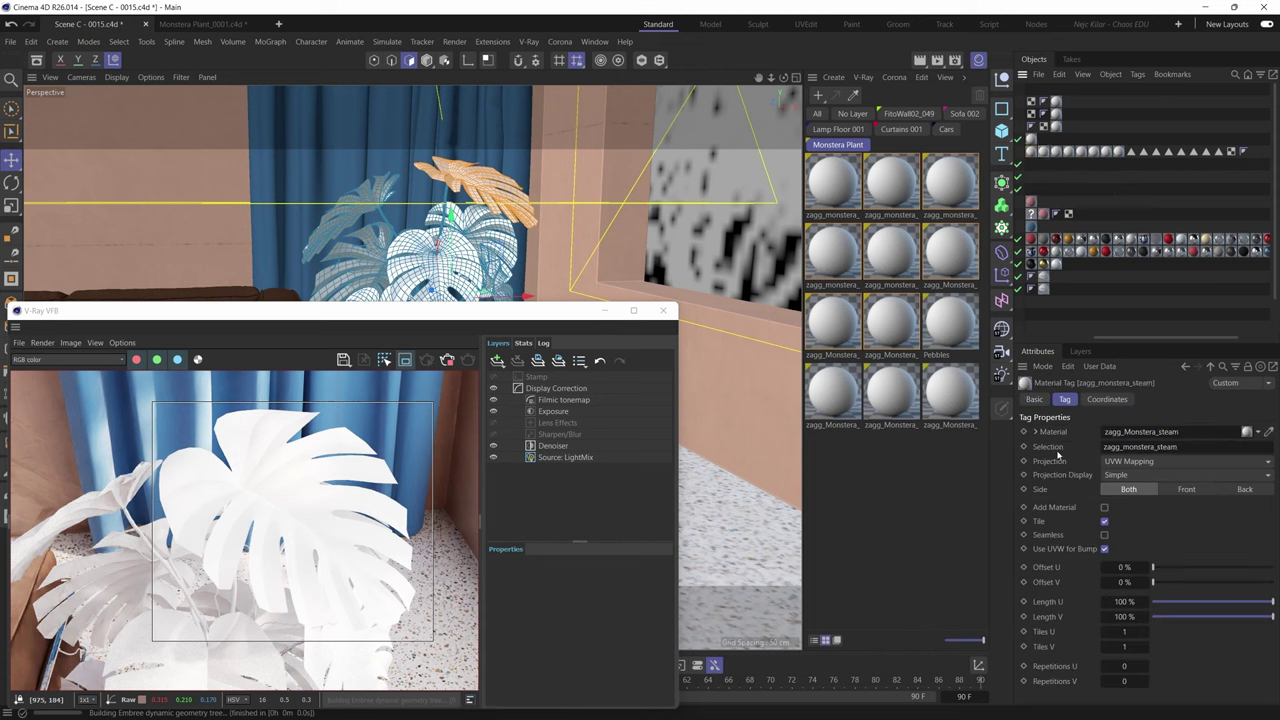
left_click(1055, 152)
left_click(1068, 153)
left_click(1080, 152)
left_click(1081, 152)
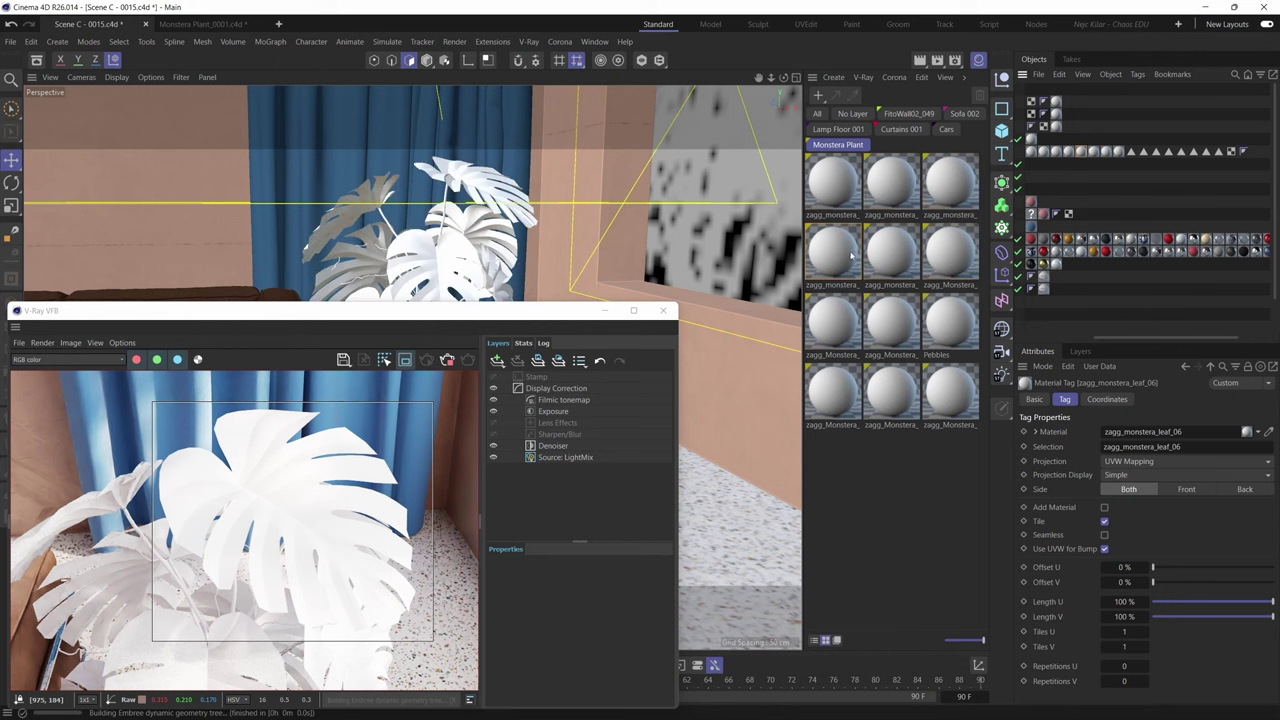
left_click(835, 255)
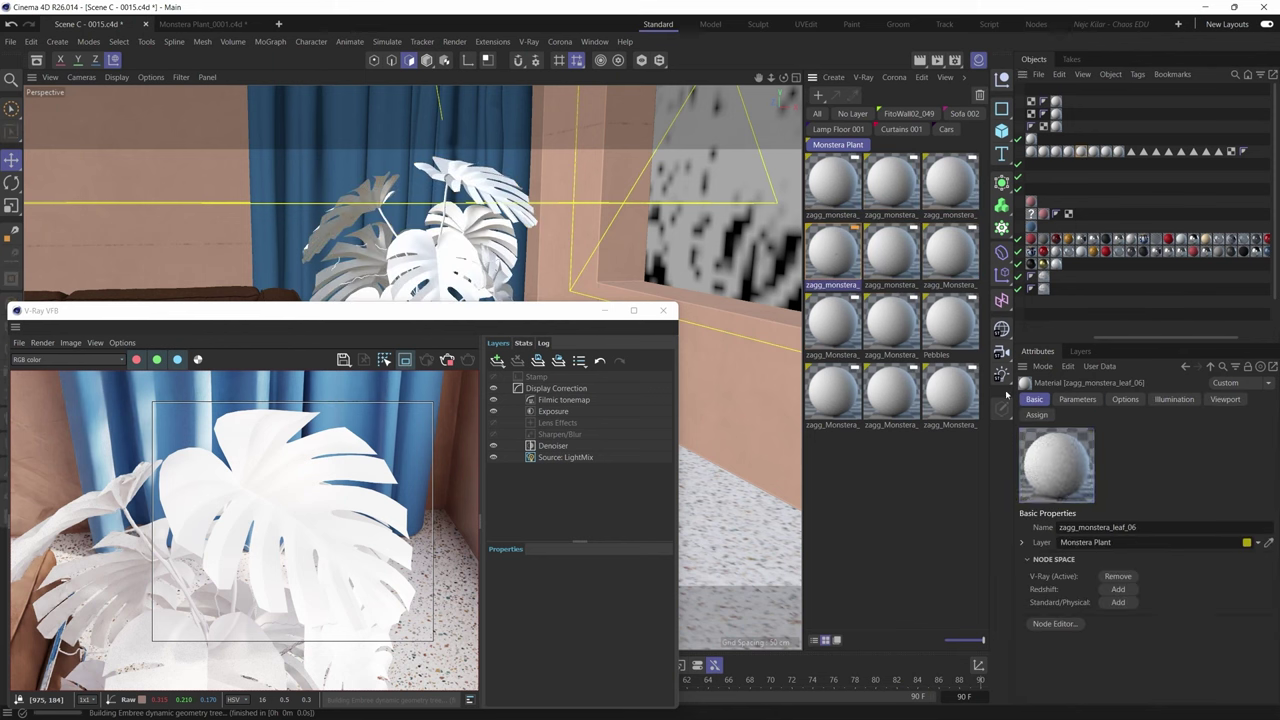
- Open the Node Editor for the zagg_monstera_leaf_06 material
left_click(1070, 624)
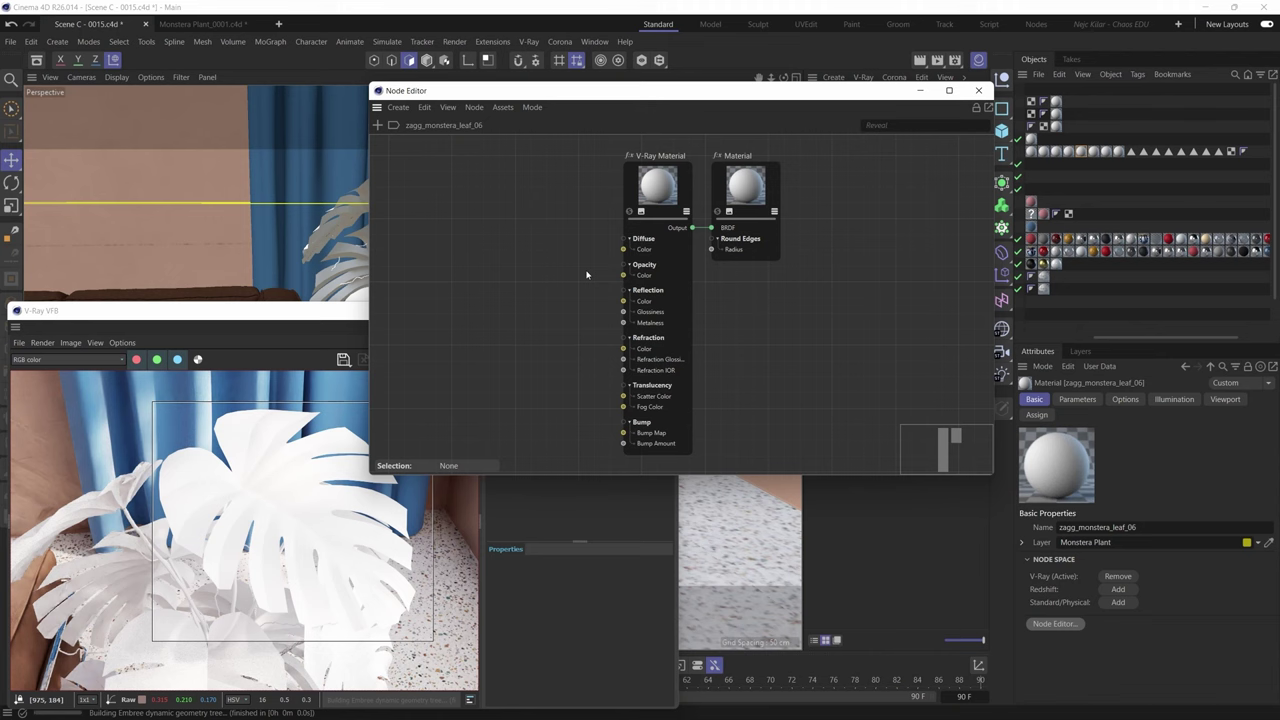
- Drag Zagg_Monstera_Leaf_06_dif from the Monstera Plant folder into the leaf_06 node graph as a Bitmap
key("alt+Tab")
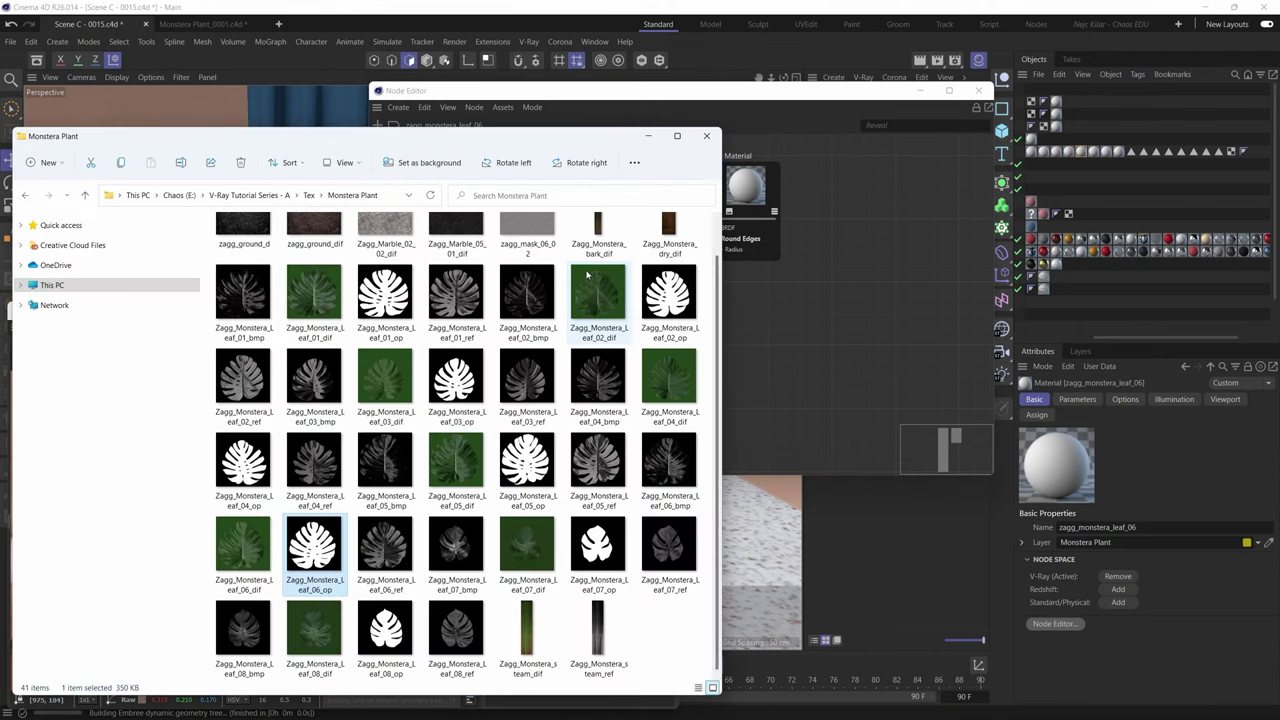
scroll(530, 330, "up", 1)
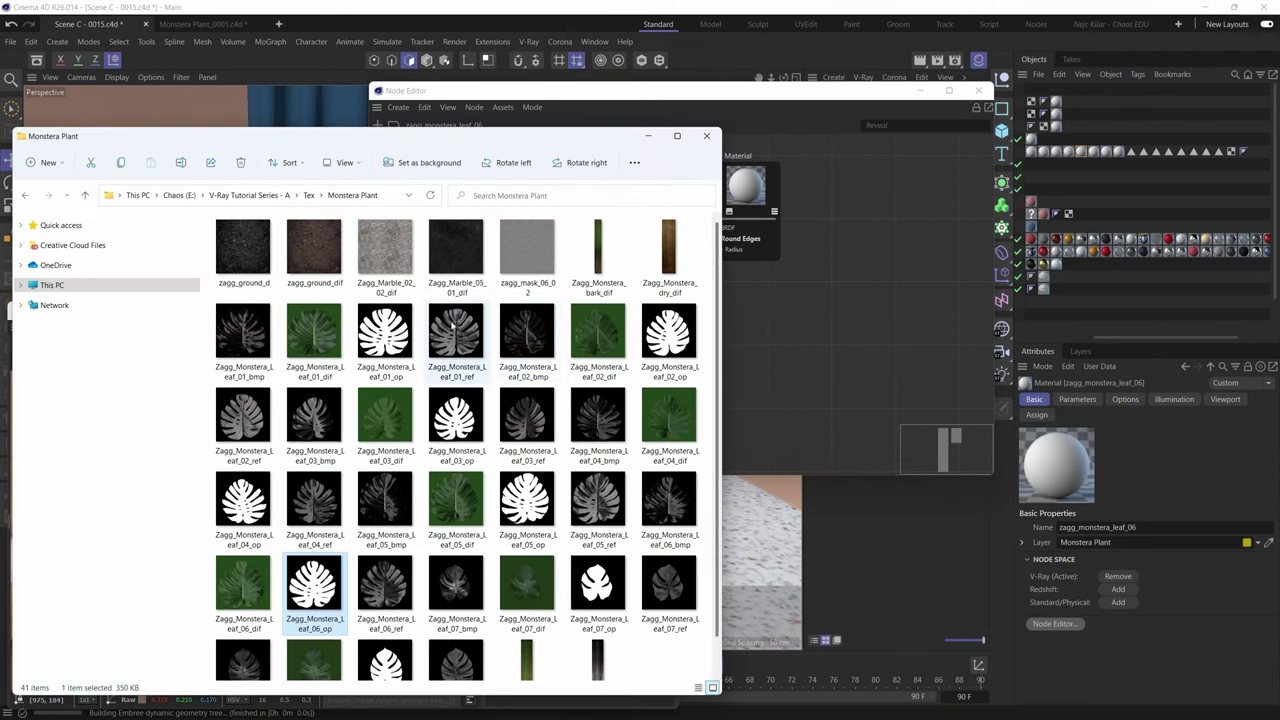
scroll(465, 368, "down", 1)
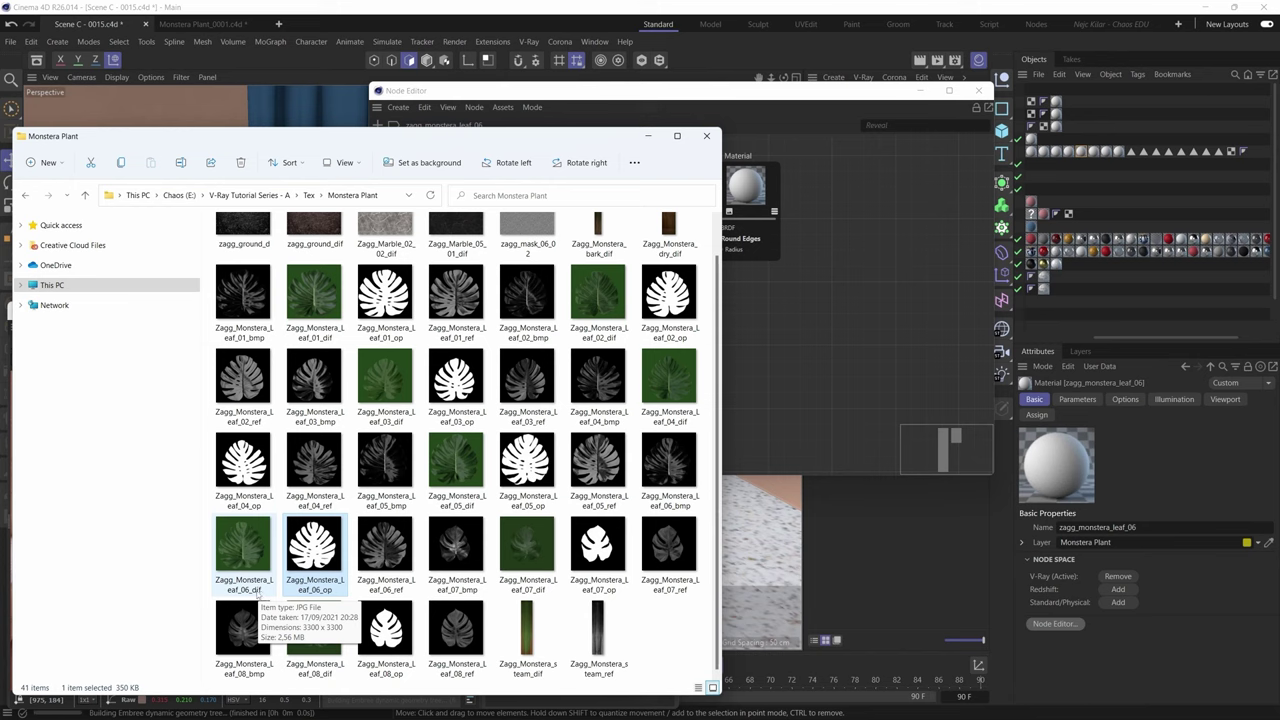
left_click_drag(315, 550, 751, 302)
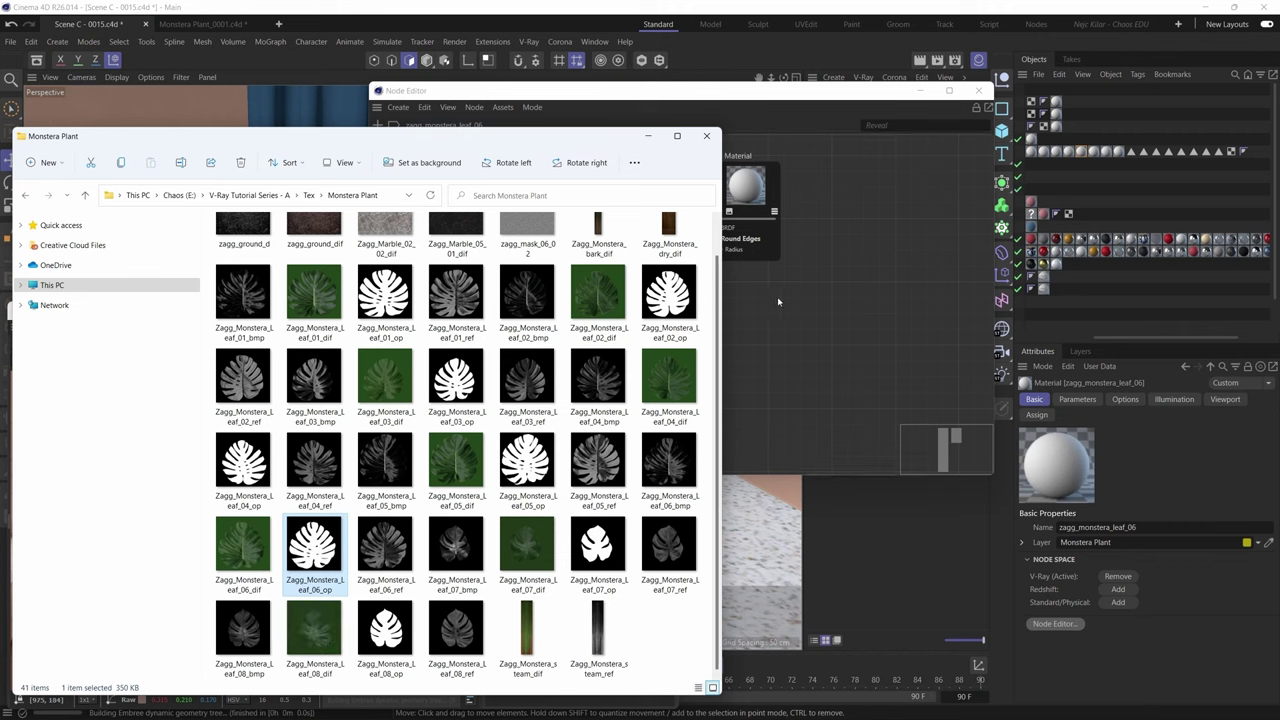
left_click_drag(243, 548, 424, 179)
left_click(784, 306)
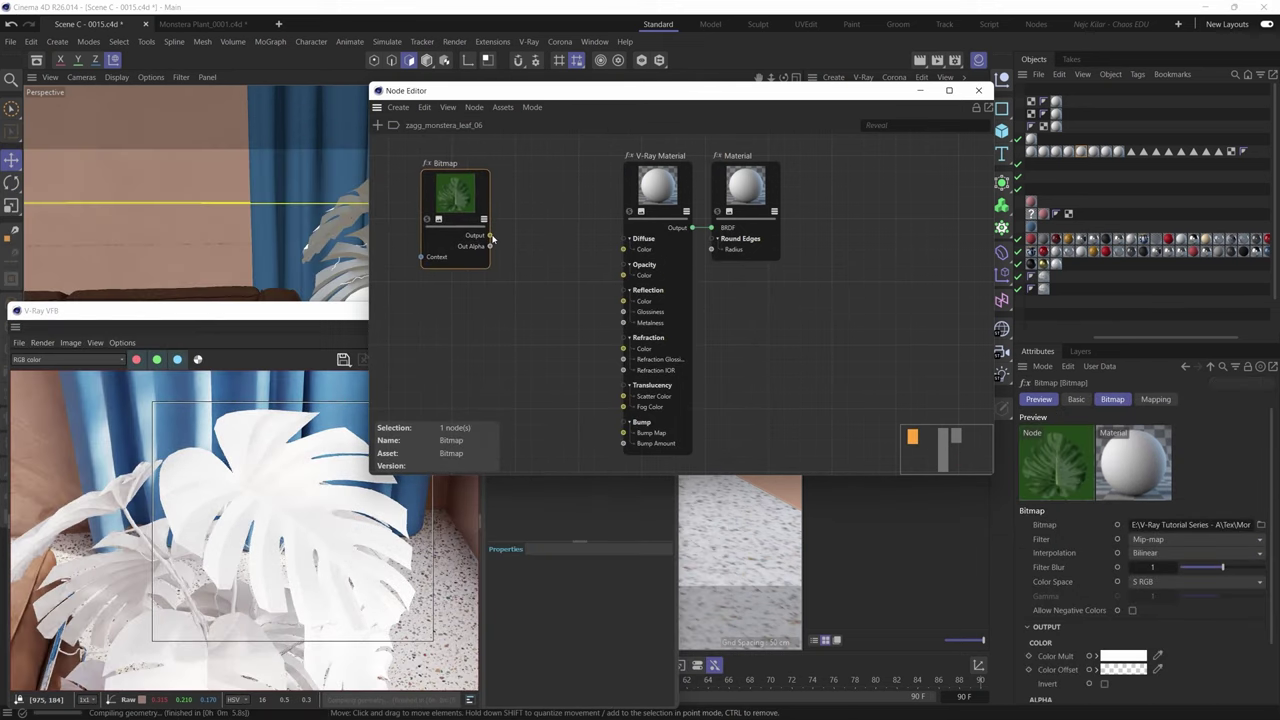
- Wire the leaf Bitmap Output to the V-Ray Material's Diffuse Color and check the green render
left_click_drag(491, 238, 624, 252)
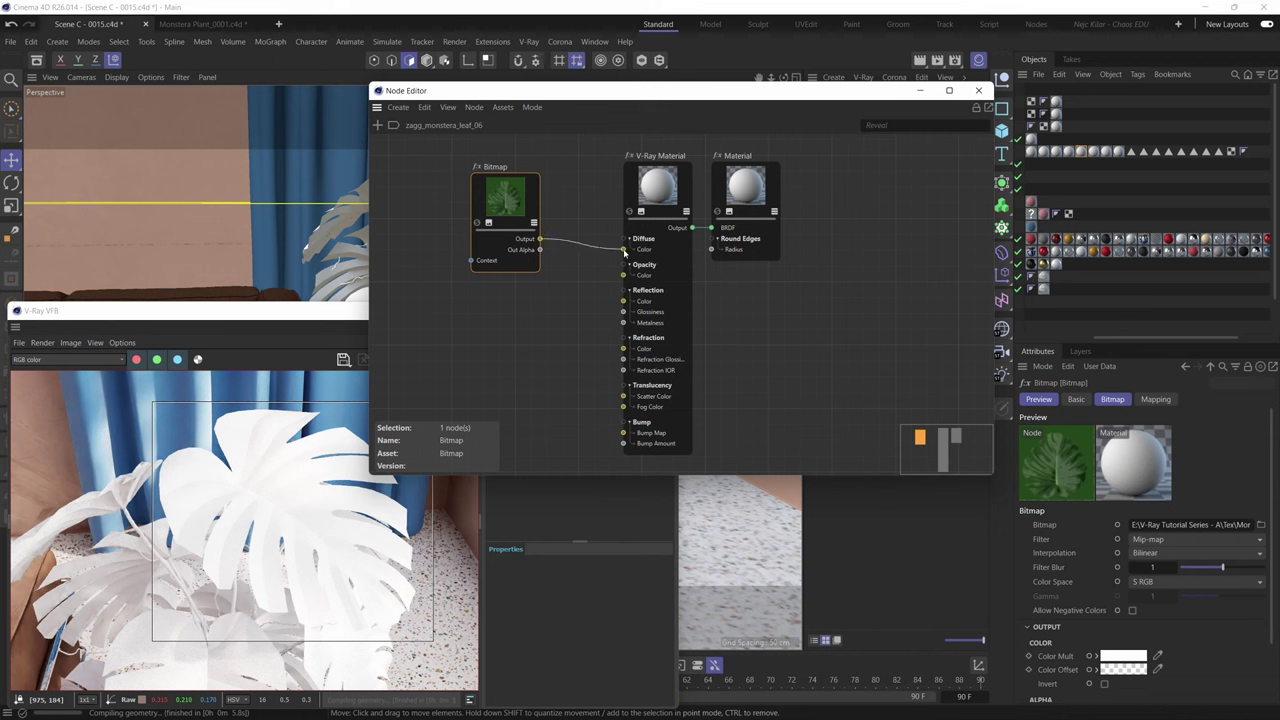
left_click(314, 421)
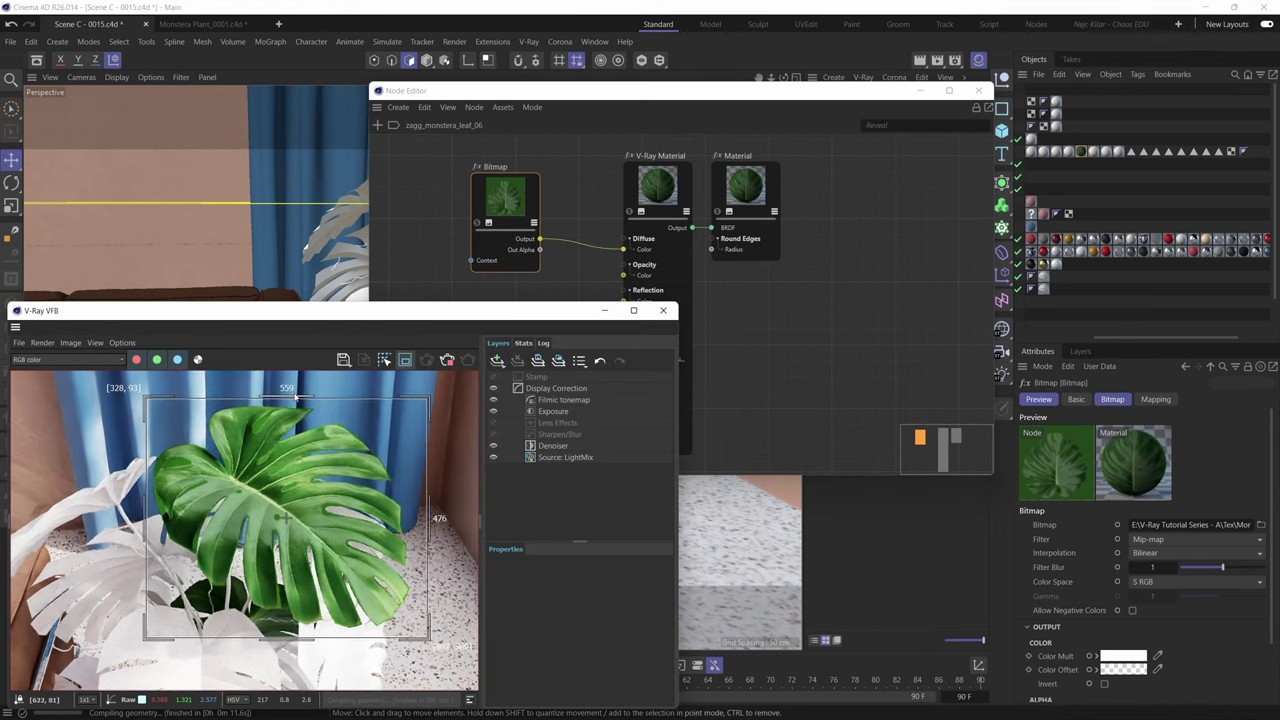
middle_click_drag(314, 421, 298, 428)
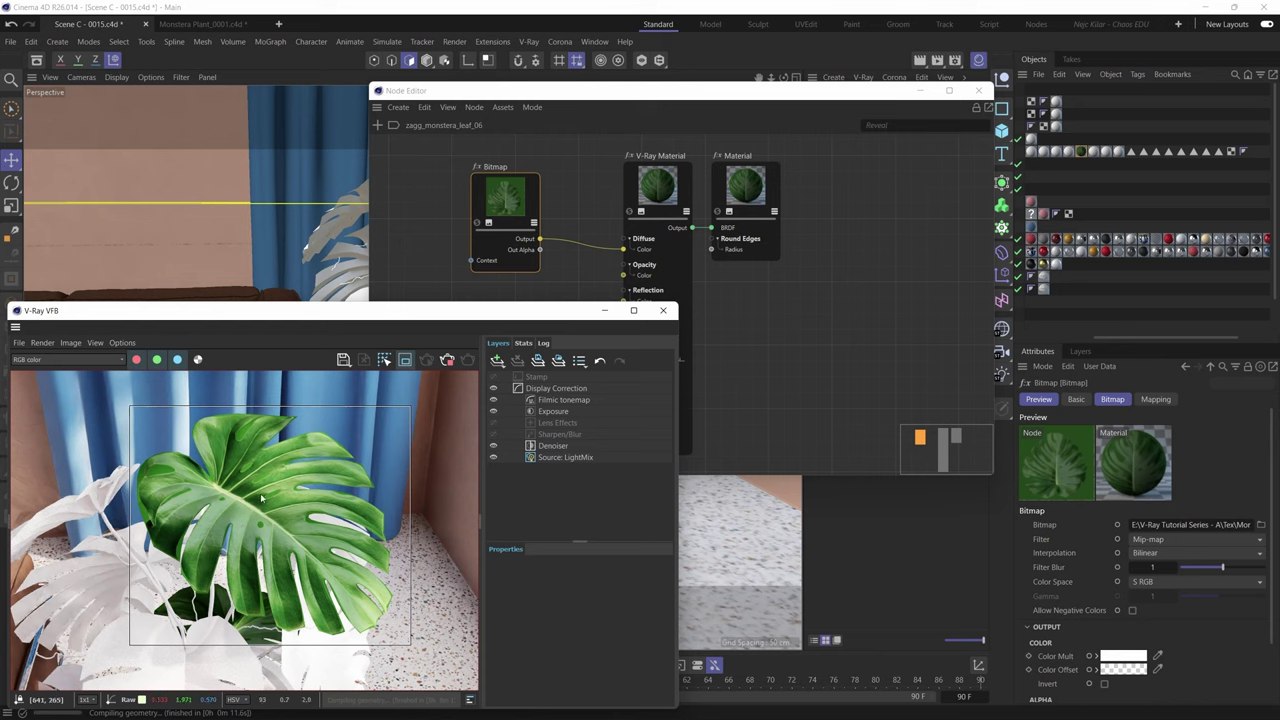
- Review the V-Ray Material's reflection settings, then open Zagg_Monstera_Leaf_06_dif in Photos
left_click(656, 193)
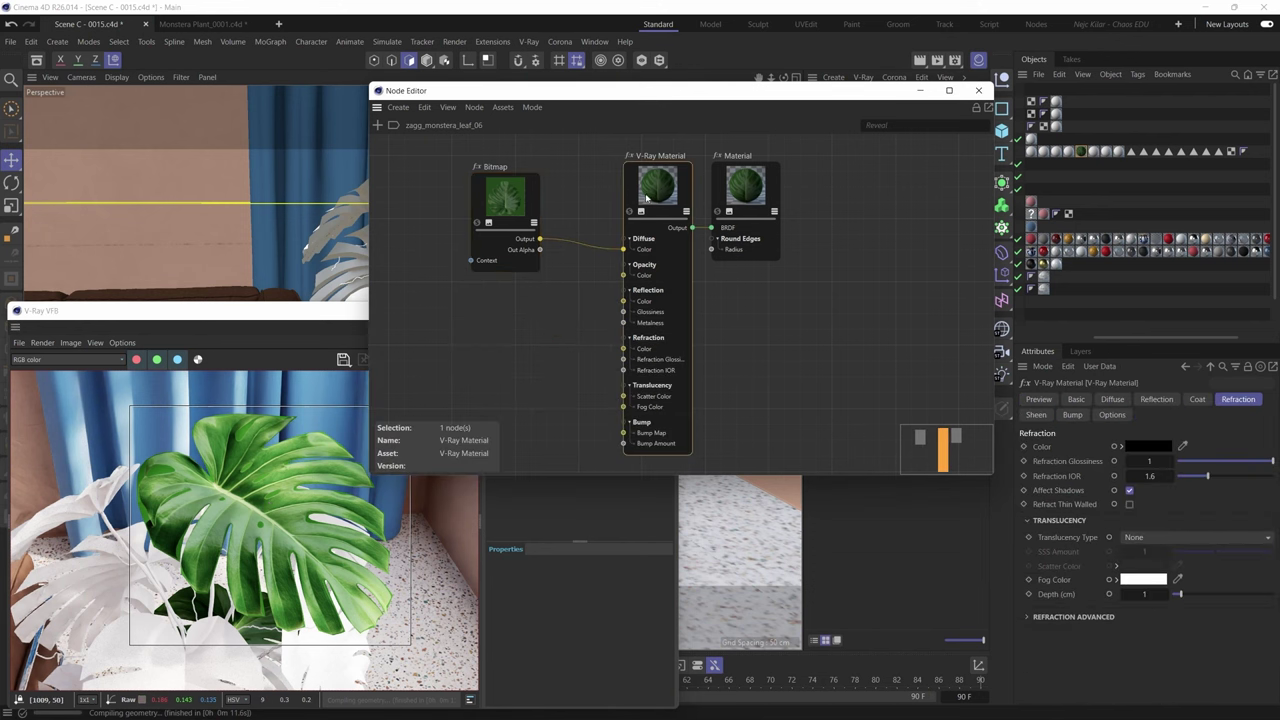
left_click(1157, 401)
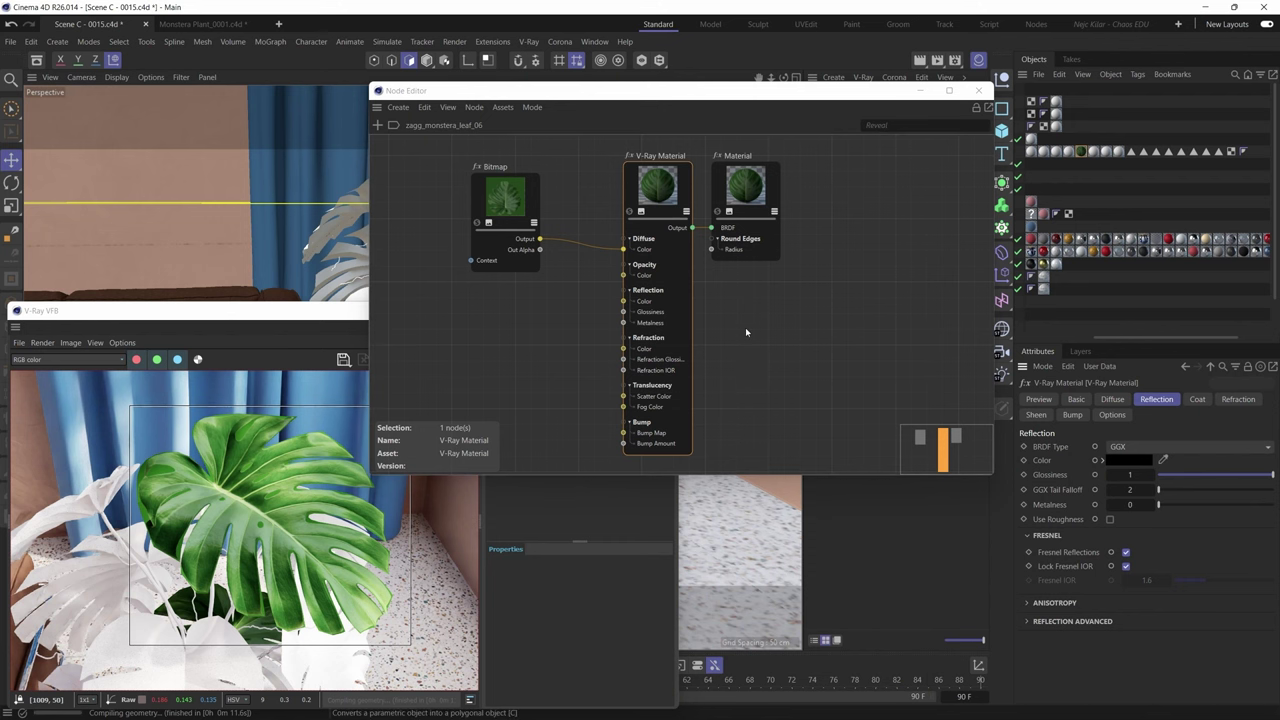
key("alt+Tab")
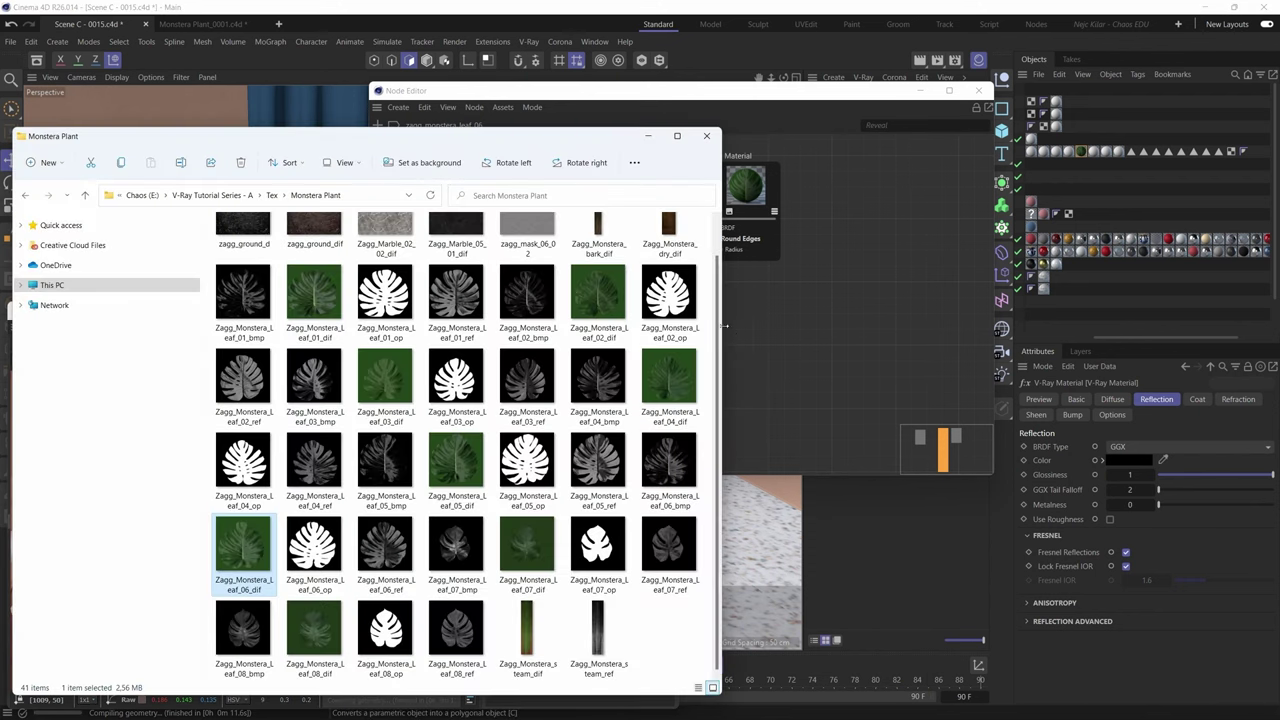
double_click(247, 548)
- View Zagg_Monstera_Leaf_06_dif.jpg full-size in Photos, then minimize Explorer and Photos
key("alt+Tab")
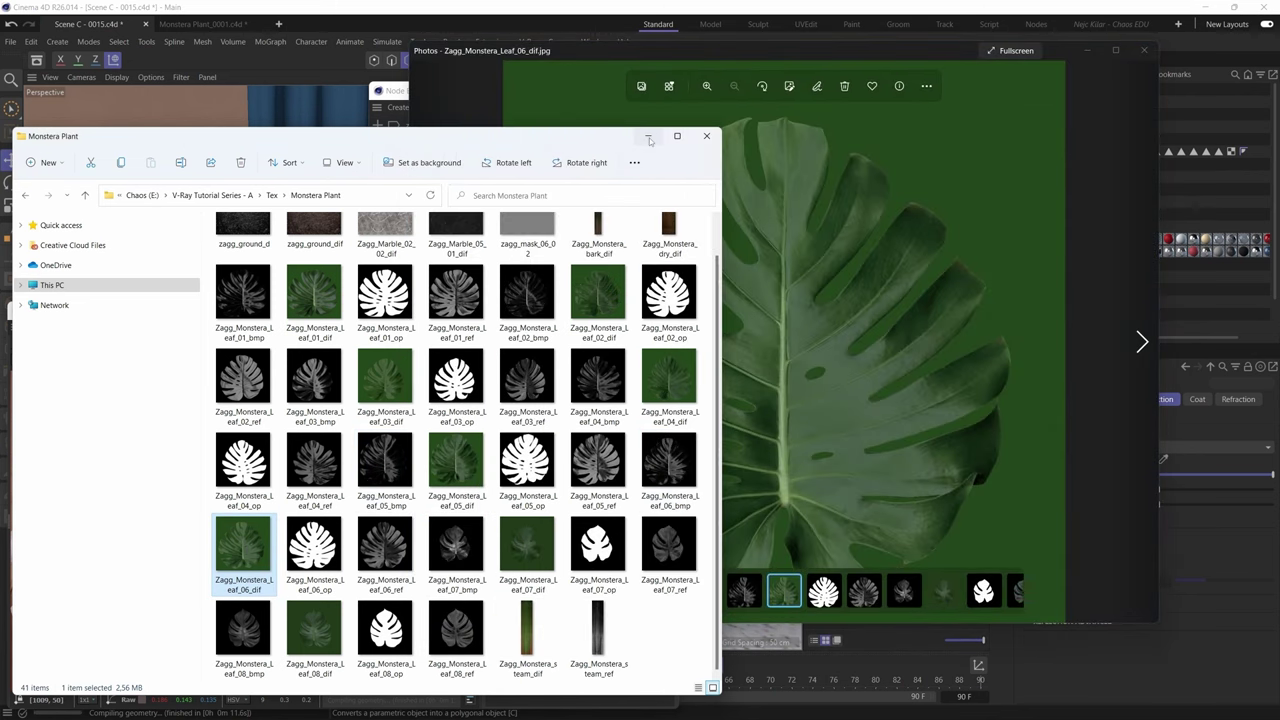
left_click(648, 136)
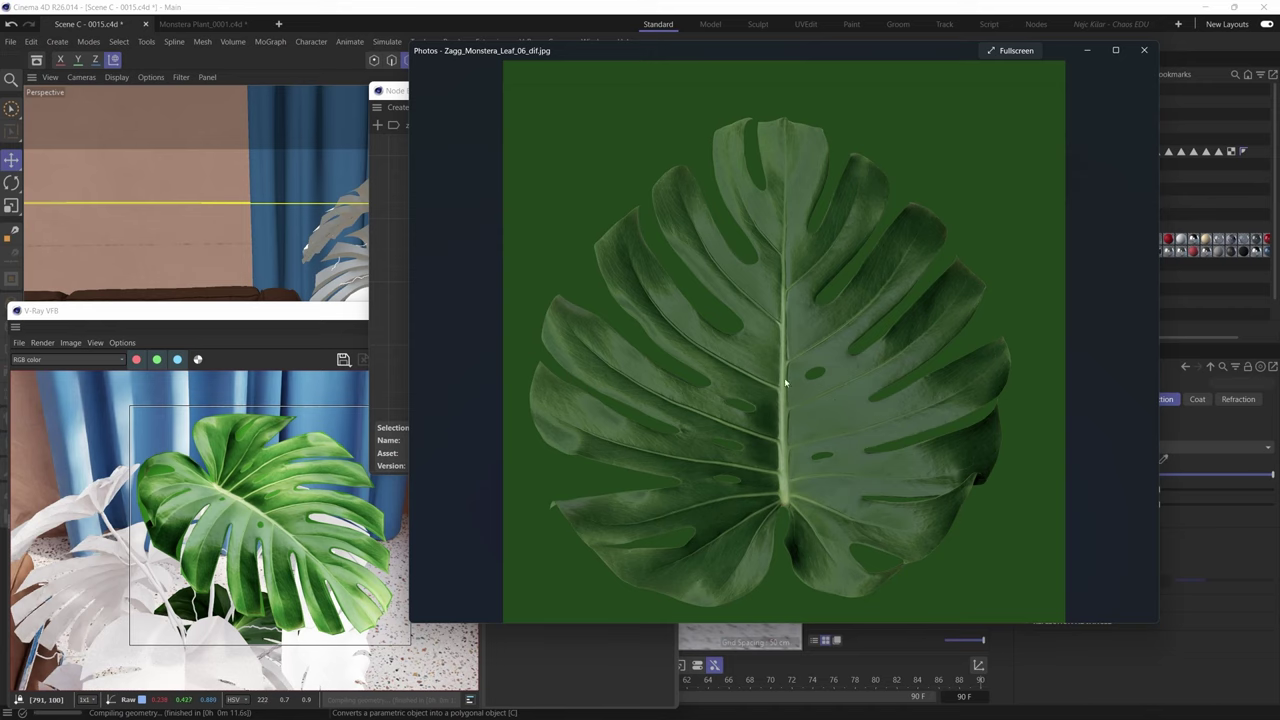
left_click(1087, 50)
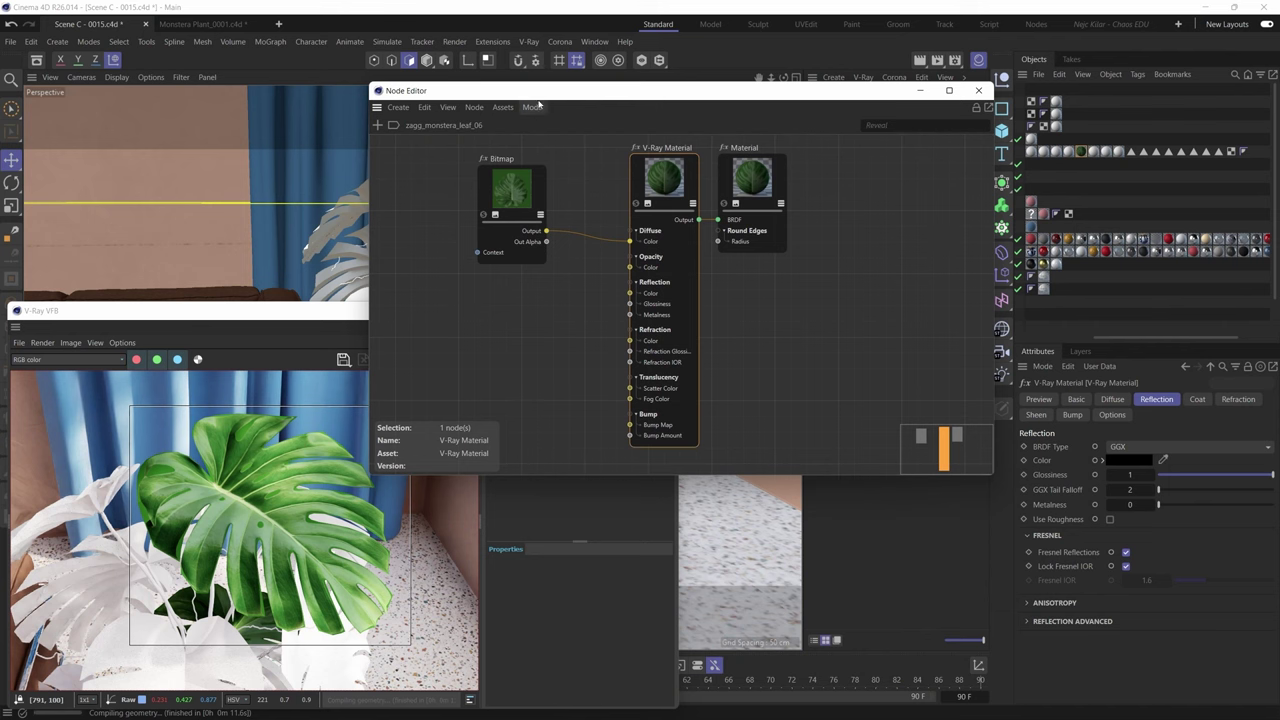
left_click_drag(547, 96, 554, 50)
scroll(260, 558, "up", 3)
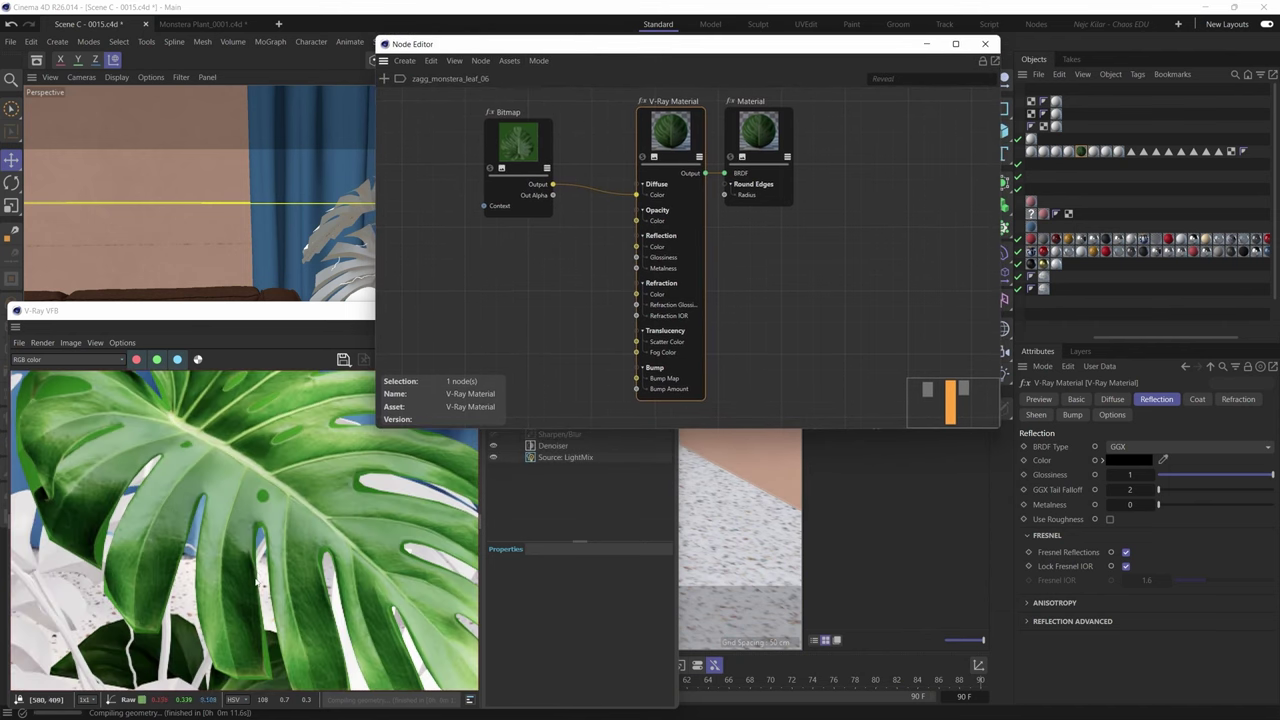
left_click(266, 525)
scroll(265, 600, "up", 5)
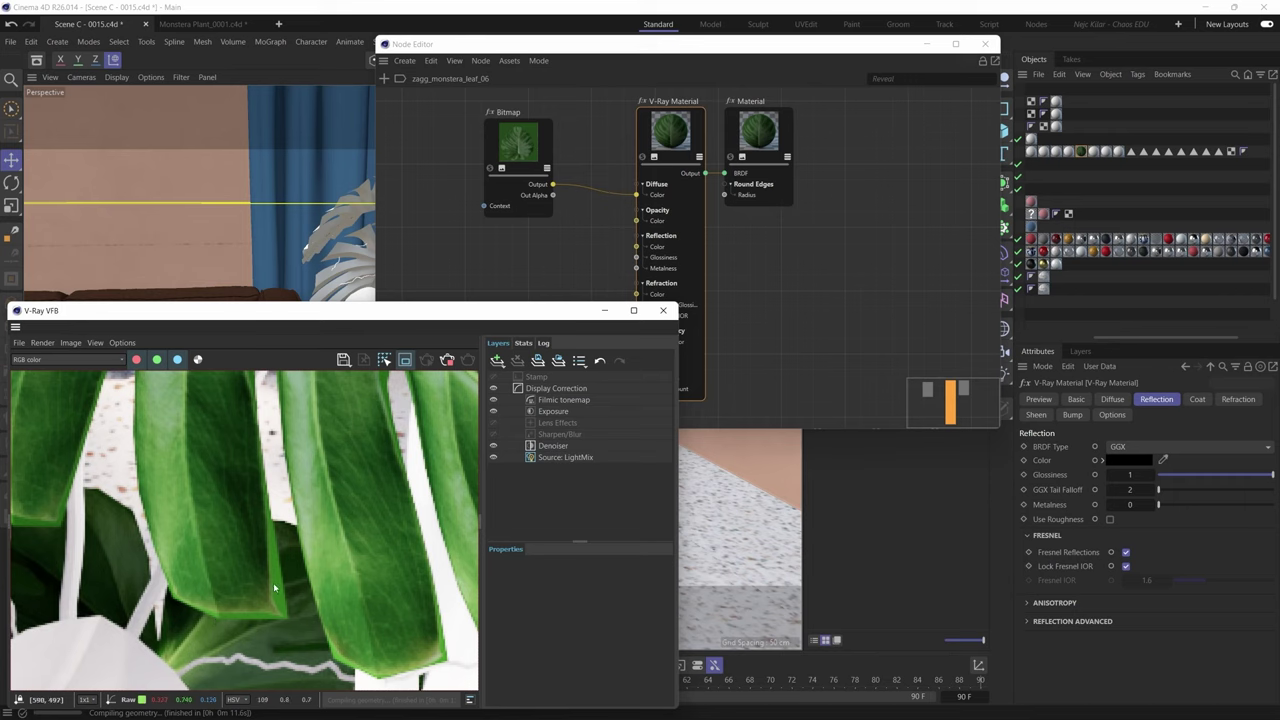
scroll(296, 478, "down", 2)
scroll(296, 476, "up", 2)
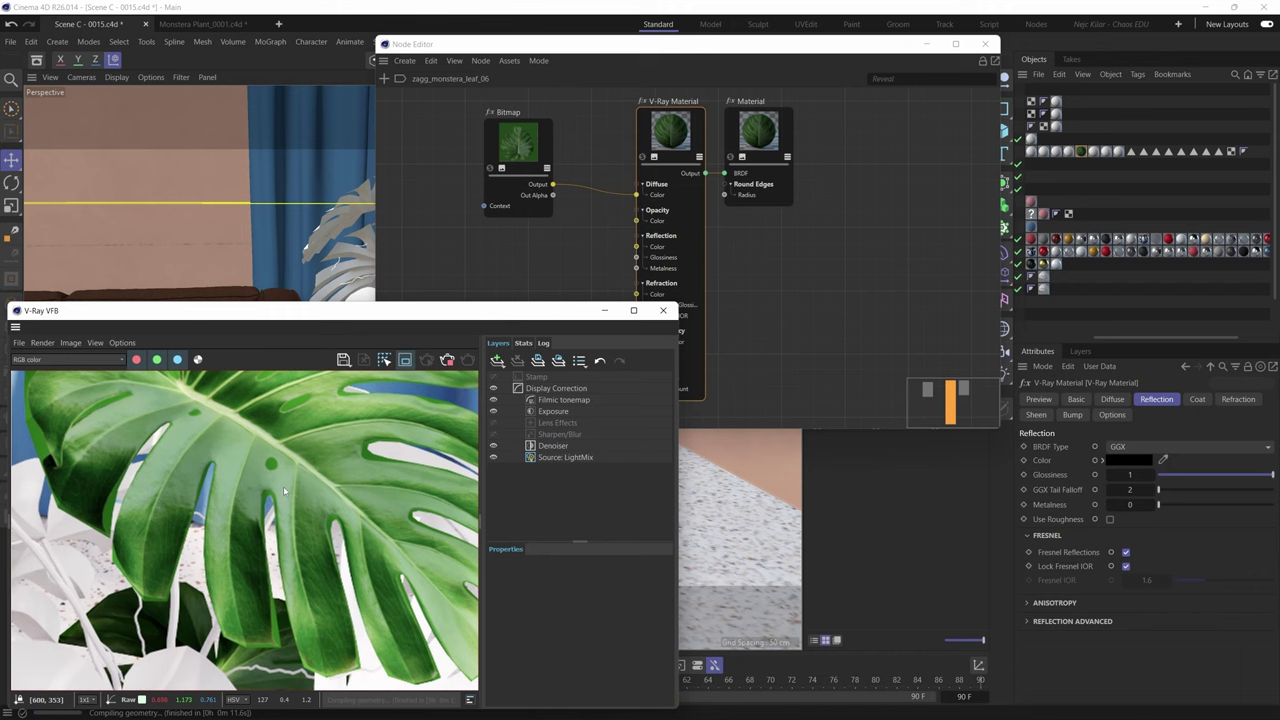
scroll(291, 447, "up", 2)
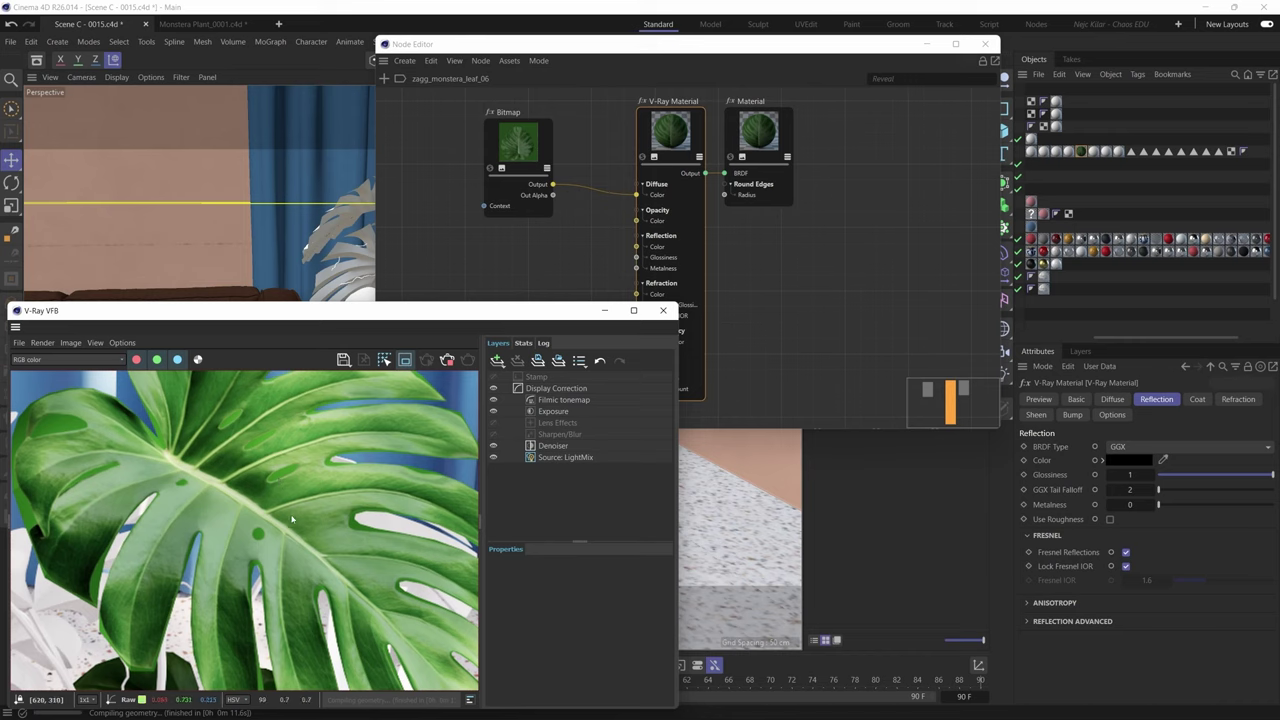
scroll(286, 510, "down", 3)
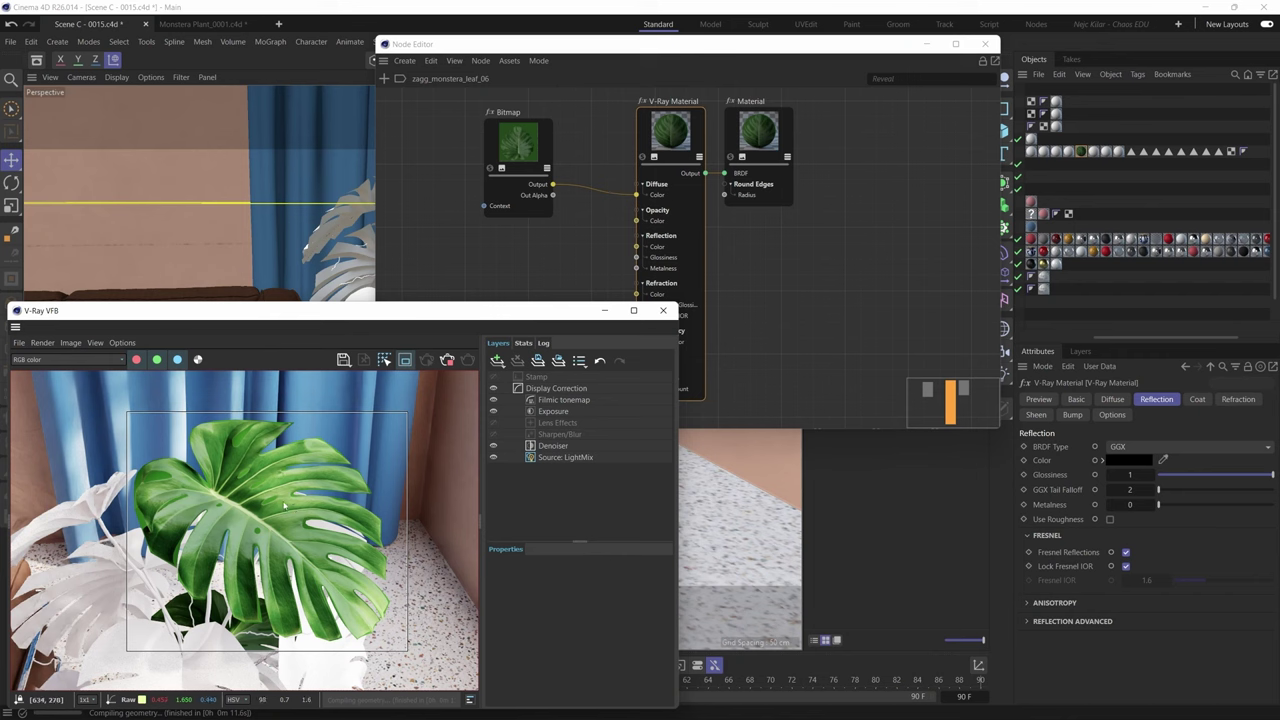
scroll(284, 505, "up", 4)
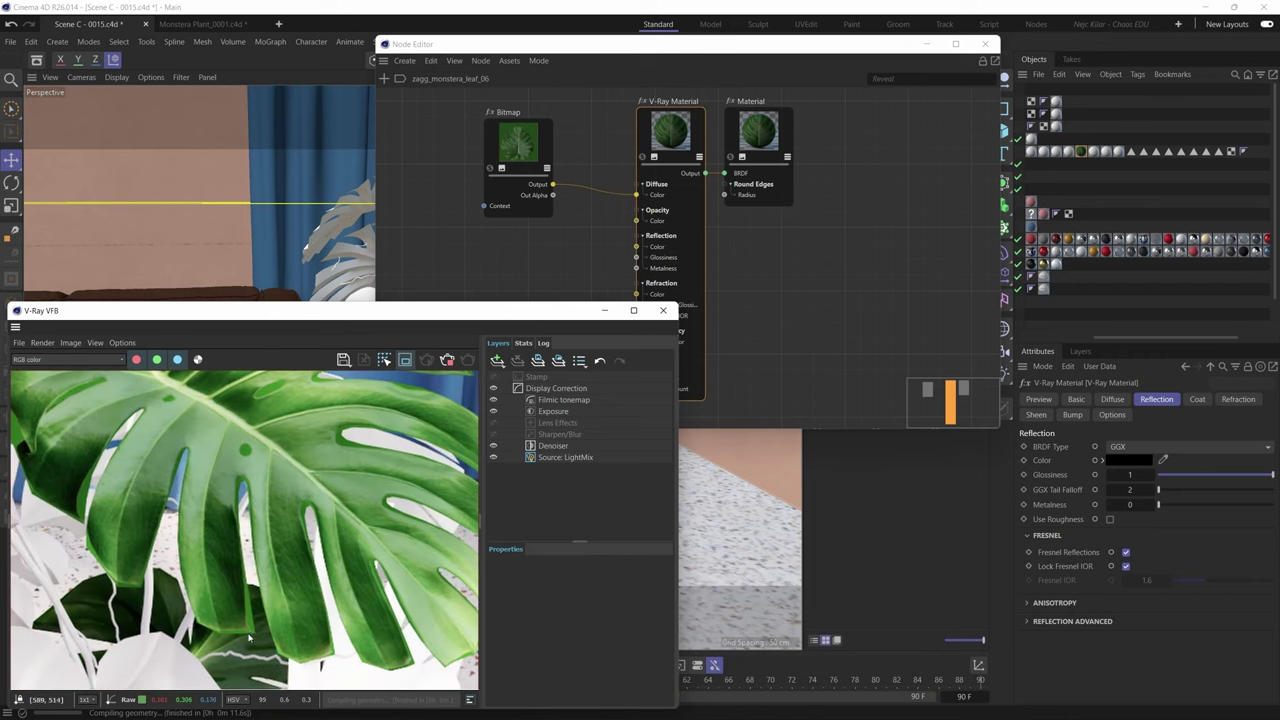
scroll(290, 555, "down", 2)
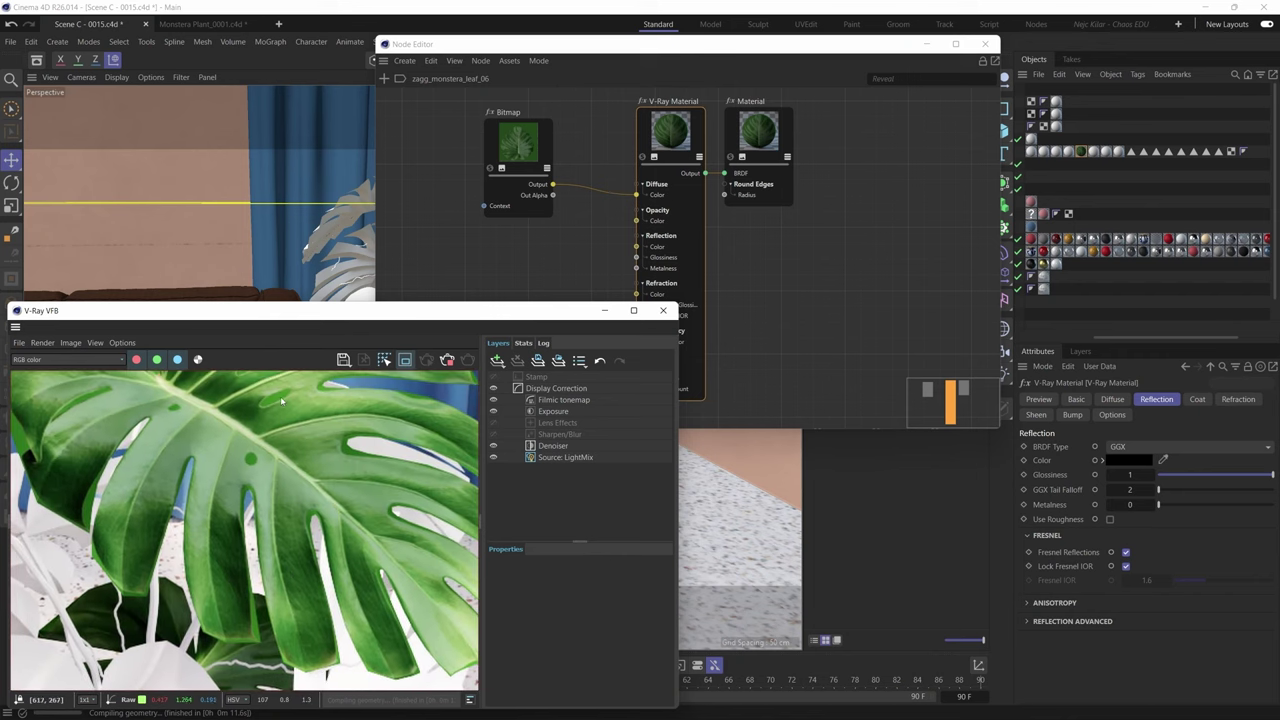
scroll(335, 505, "down", 4)
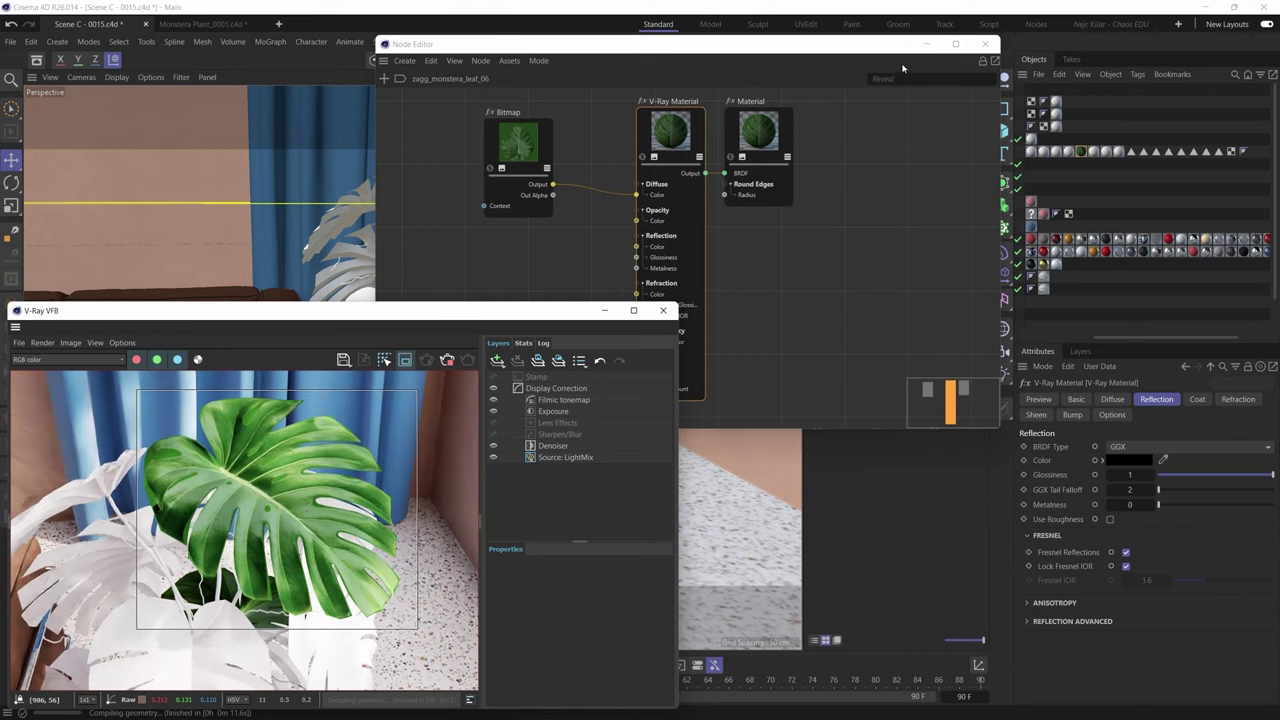
left_click_drag(901, 51, 898, 56)
- Minimize the Node Editor, select the big monstera leaf and orbit the camera around it
left_click(507, 198)
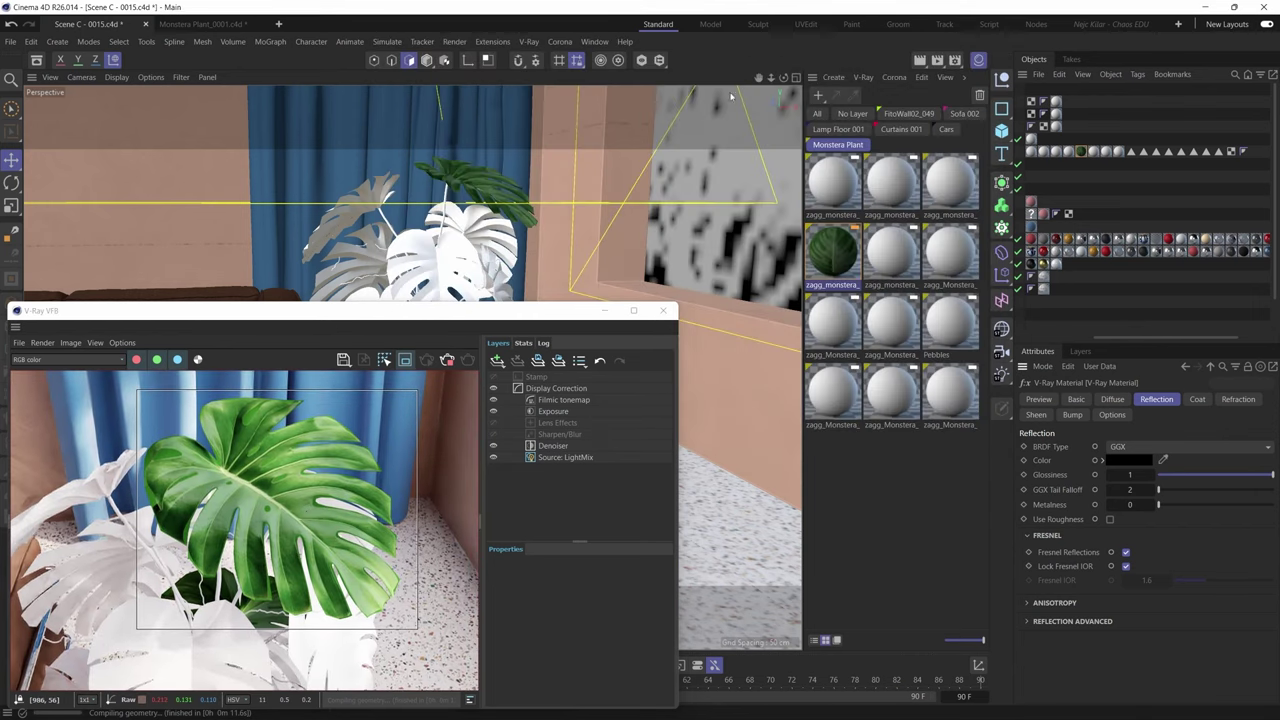
scroll(468, 178, "up", 5)
left_click(482, 186)
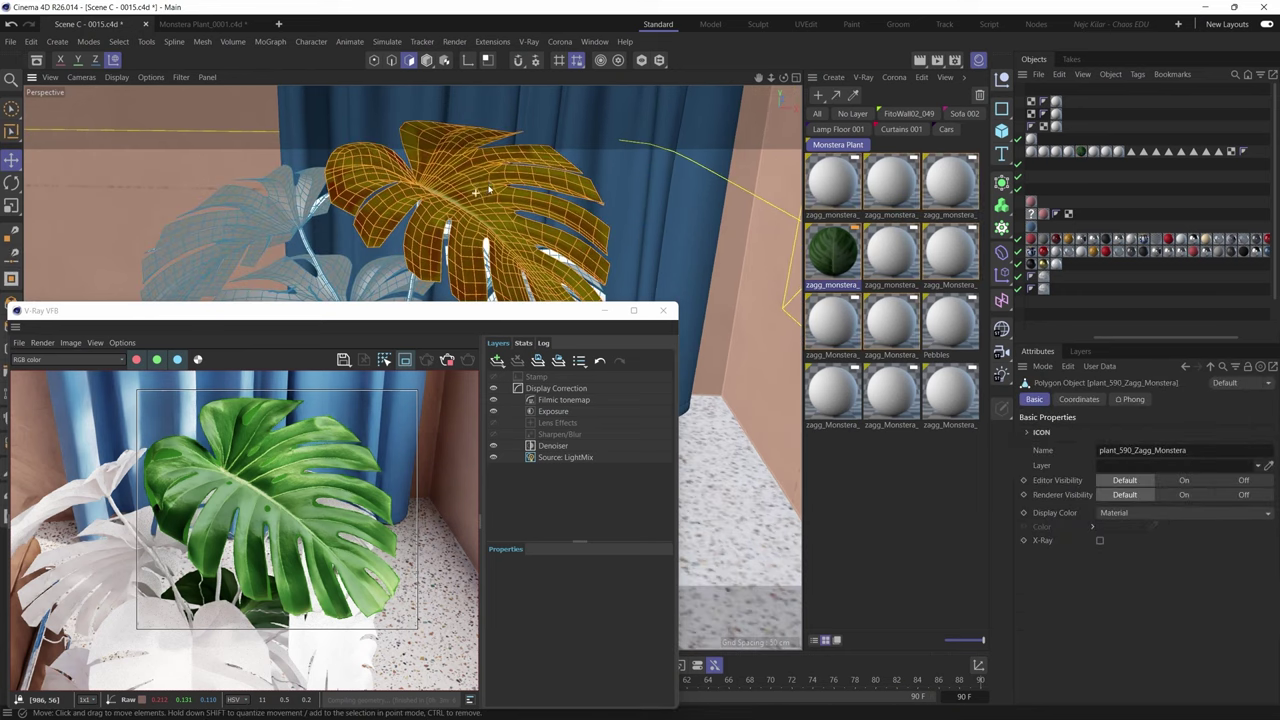
left_click_drag(489, 190, 453, 207, "alt")
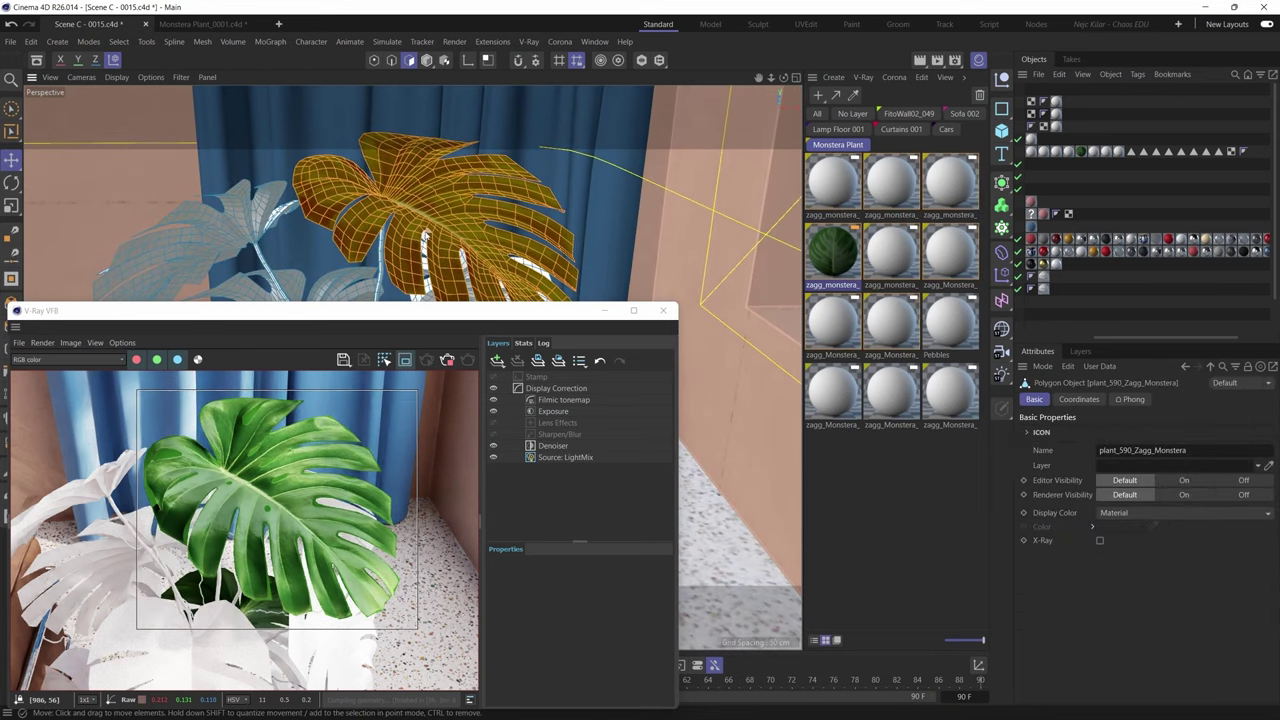
left_click_drag(430, 226, 428, 230, "alt")
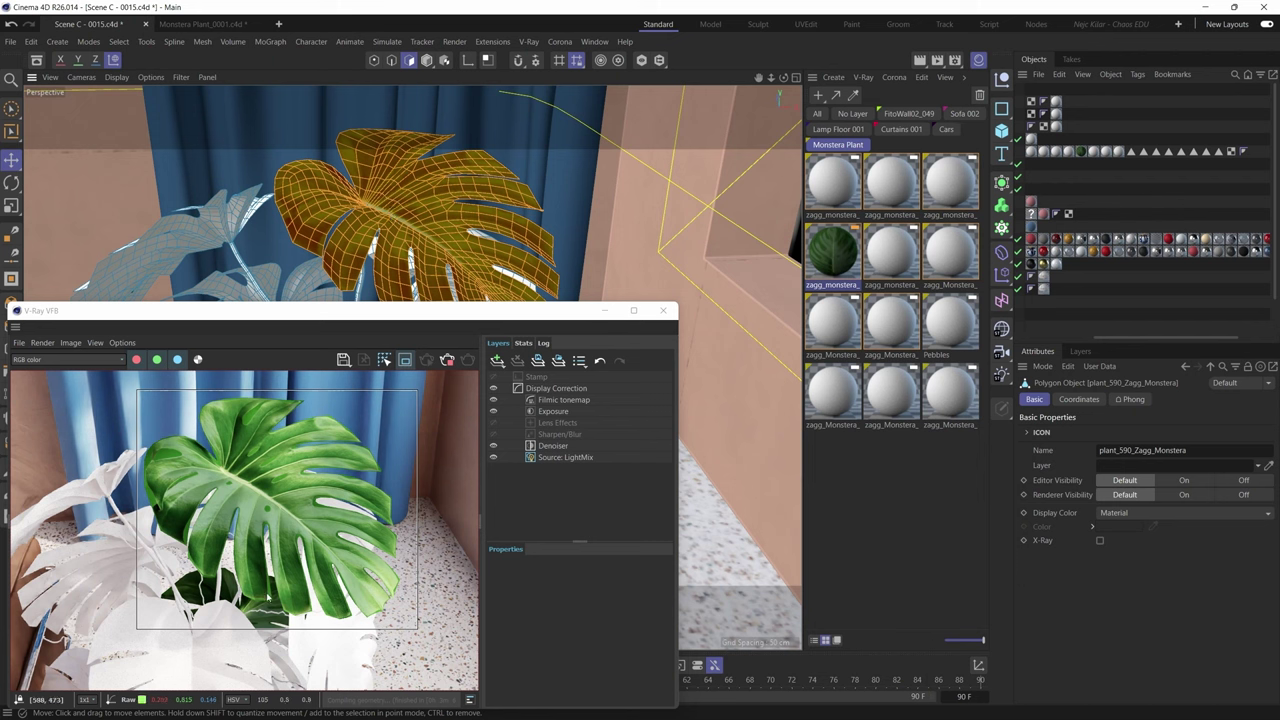
scroll(266, 597, "up", 5)
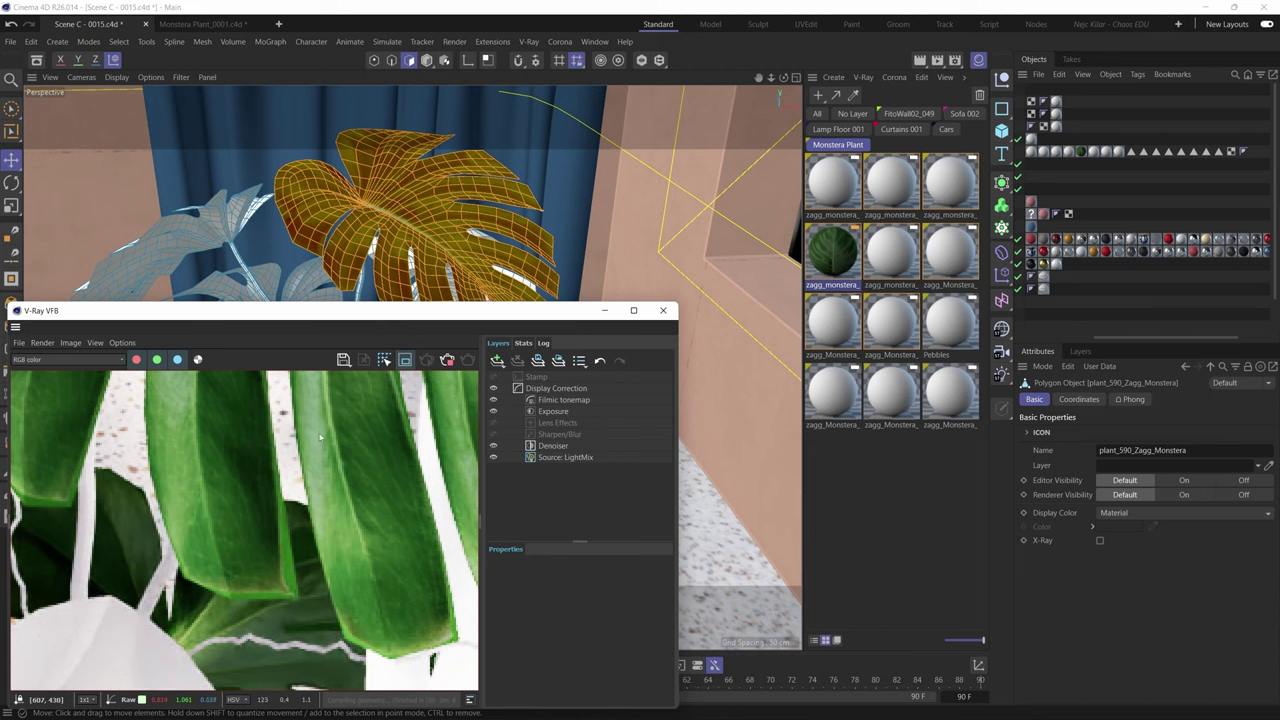
scroll(280, 540, "down", 3)
scroll(257, 487, "up", 2)
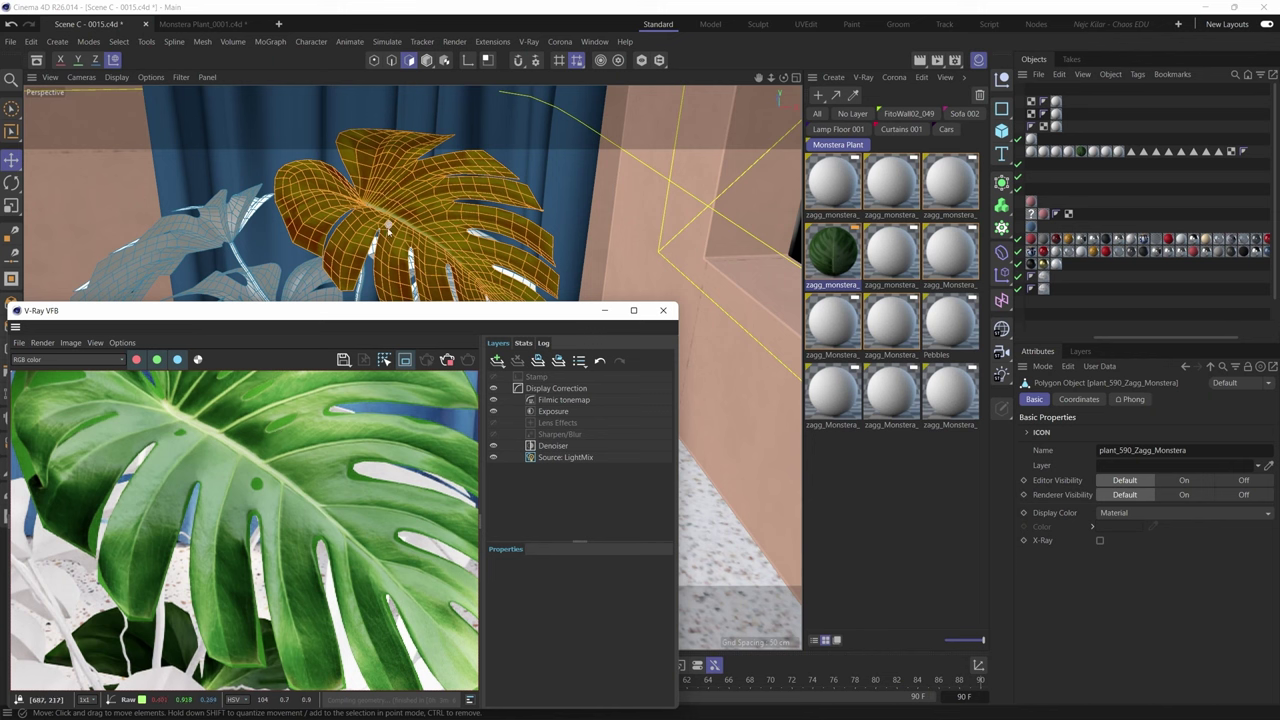
left_click_drag(388, 224, 455, 215, "alt")
- Refresh the V-Ray region render of the textured green leaf from the new angle
left_click(385, 360)
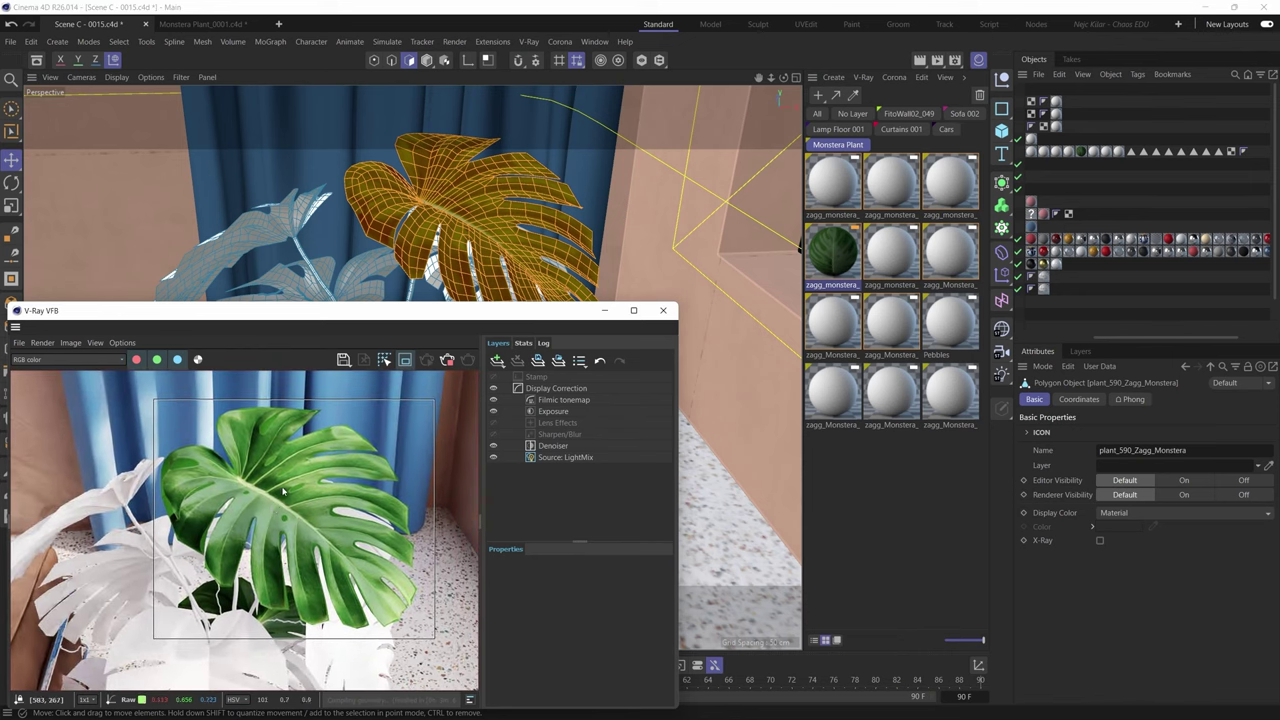
scroll(272, 590, "up", 2)
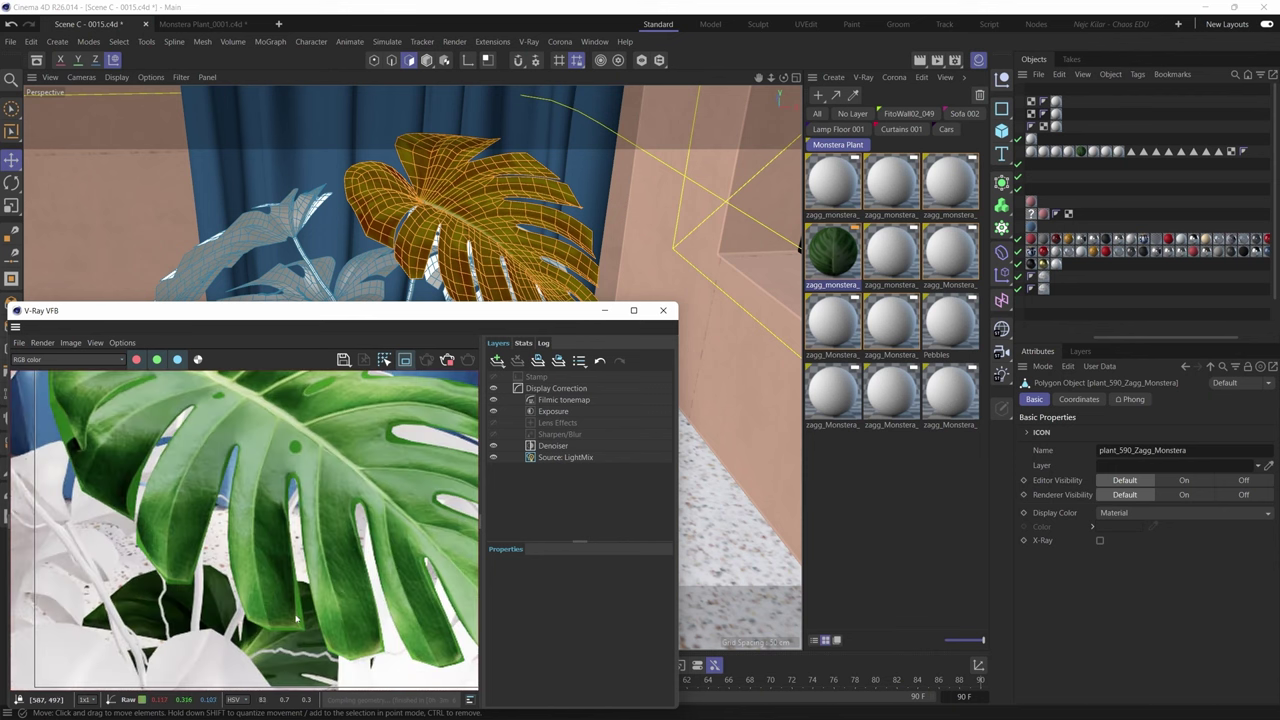
scroll(296, 620, "down", 3)
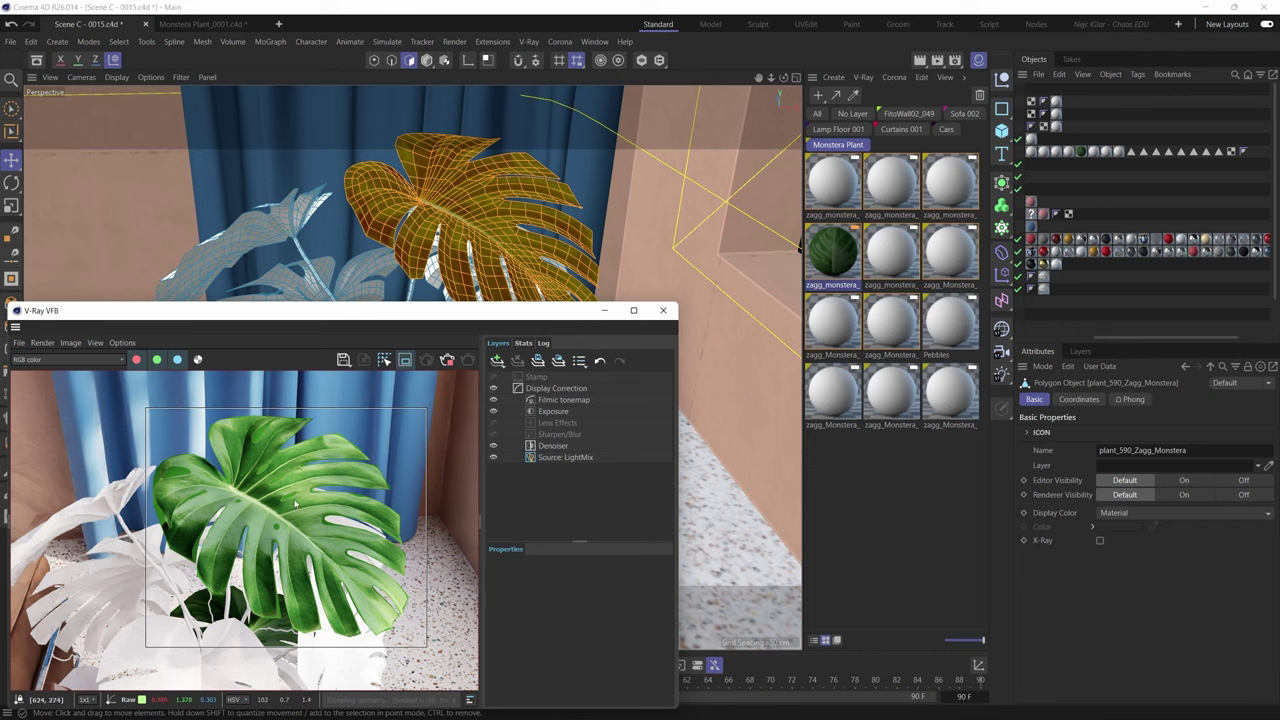
scroll(291, 498, "up", 3)
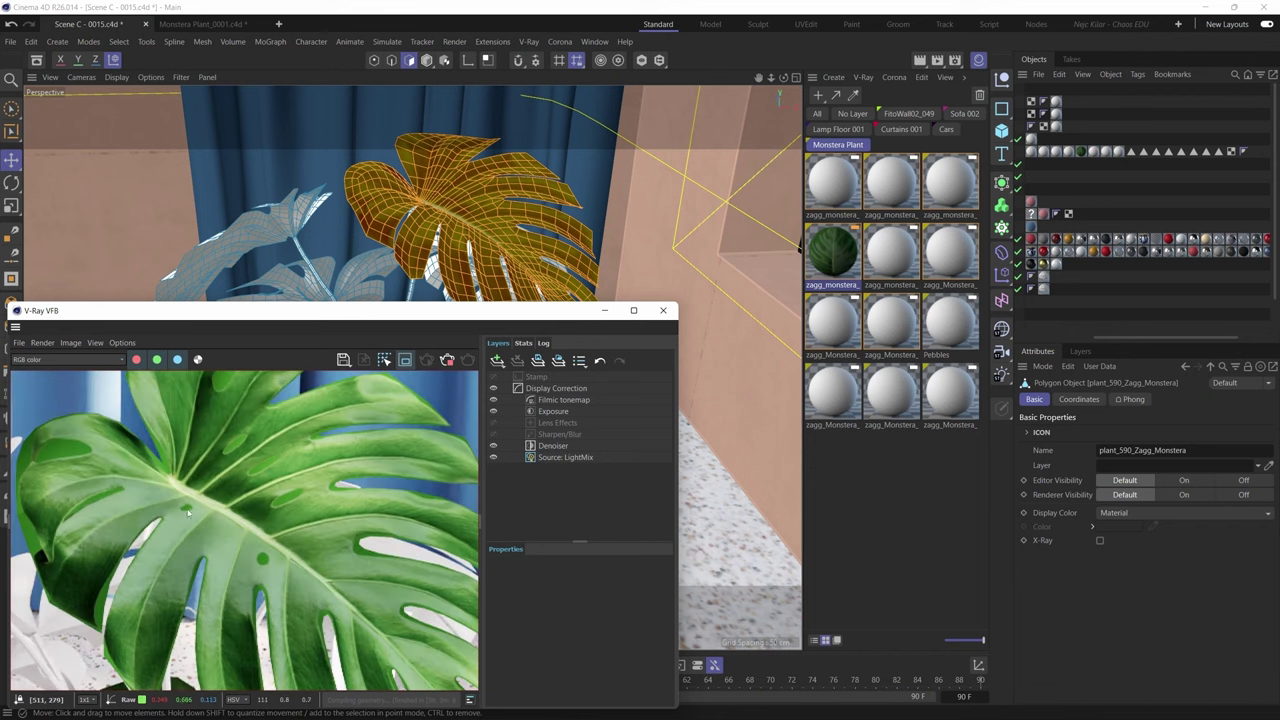
scroll(267, 566, "down", 5)
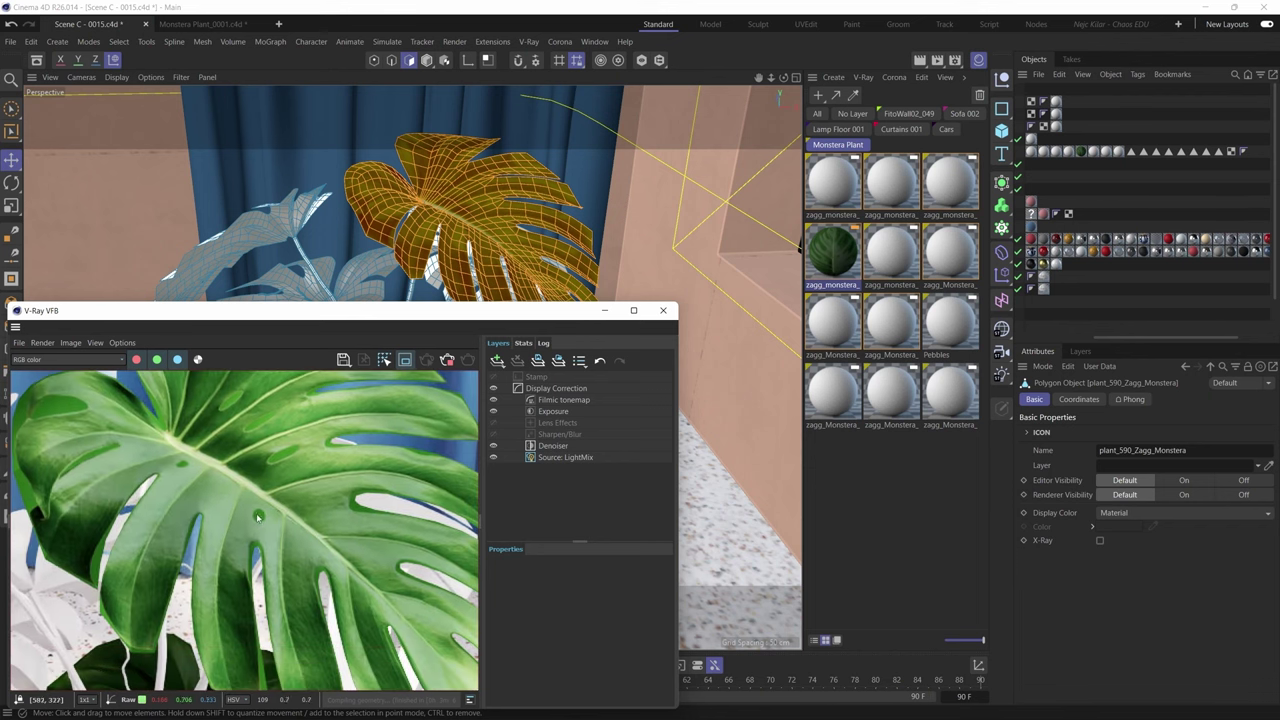
scroll(268, 634, "down", 5)
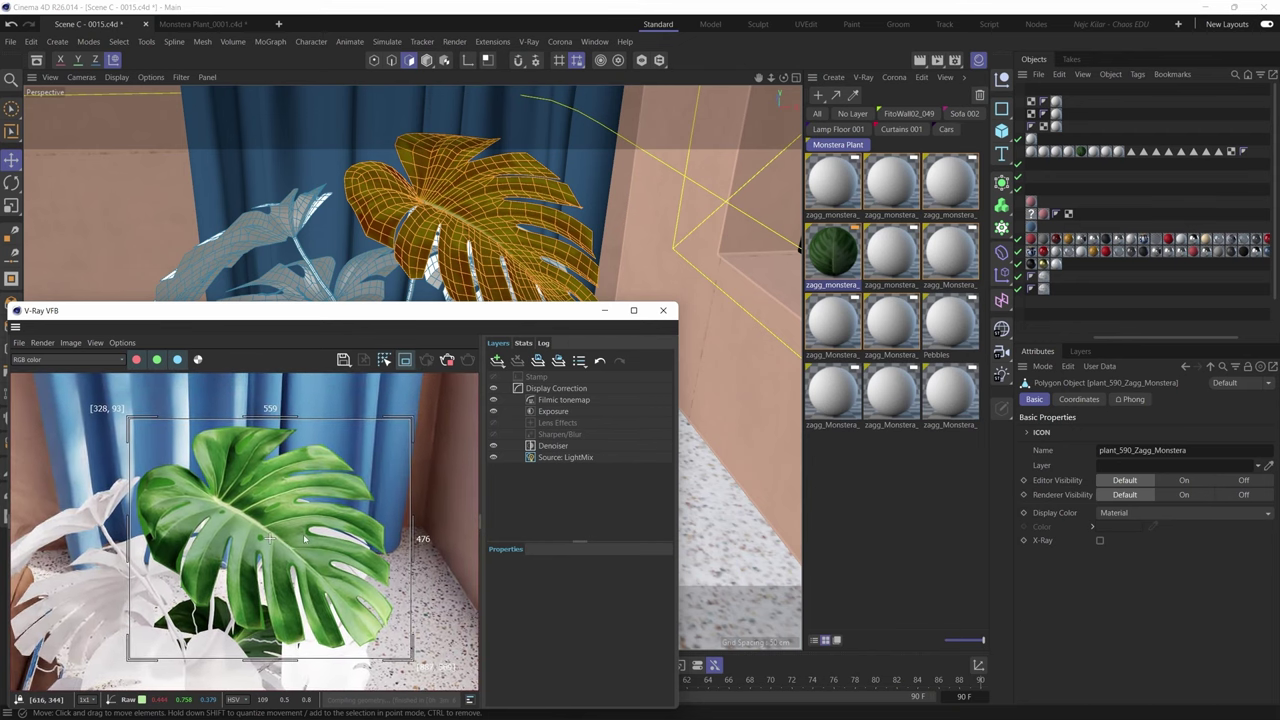
- Open zagg_monstera_leaf_06 in the Node Editor, then switch to the Monstera Plant folder
left_click(832, 255)
left_click(1054, 623)
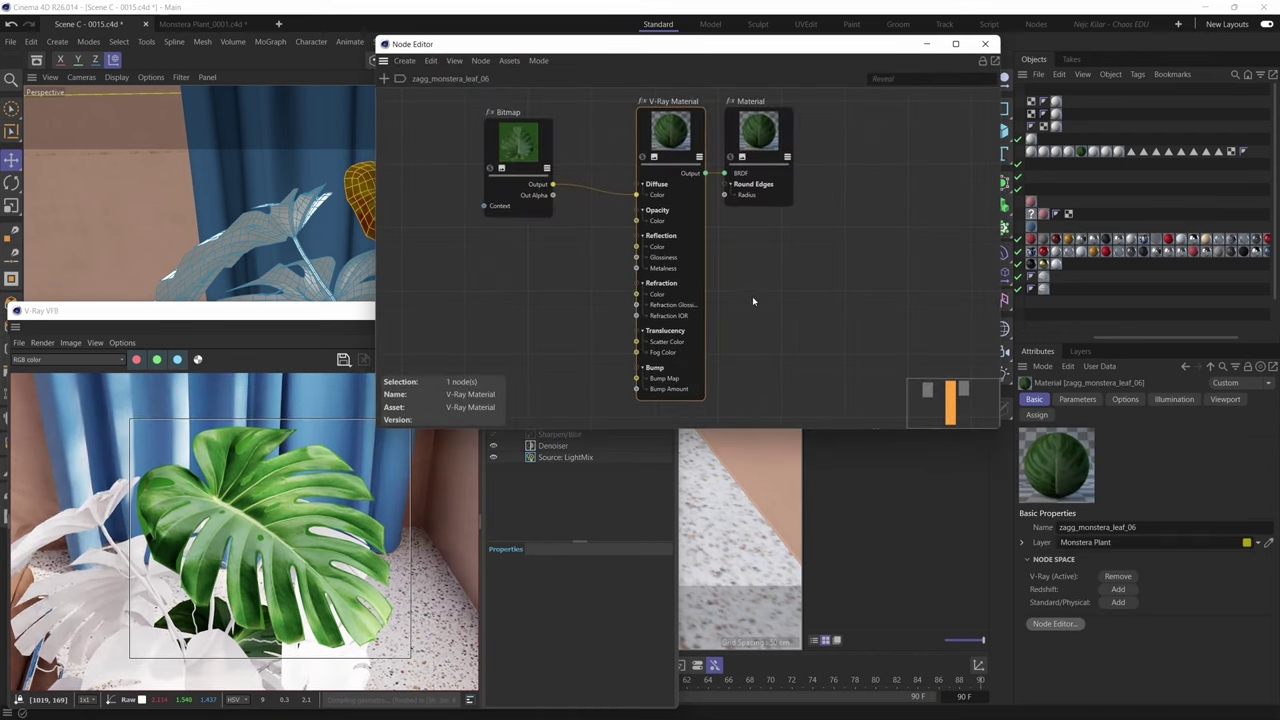
middle_click_drag(593, 300, 602, 300)
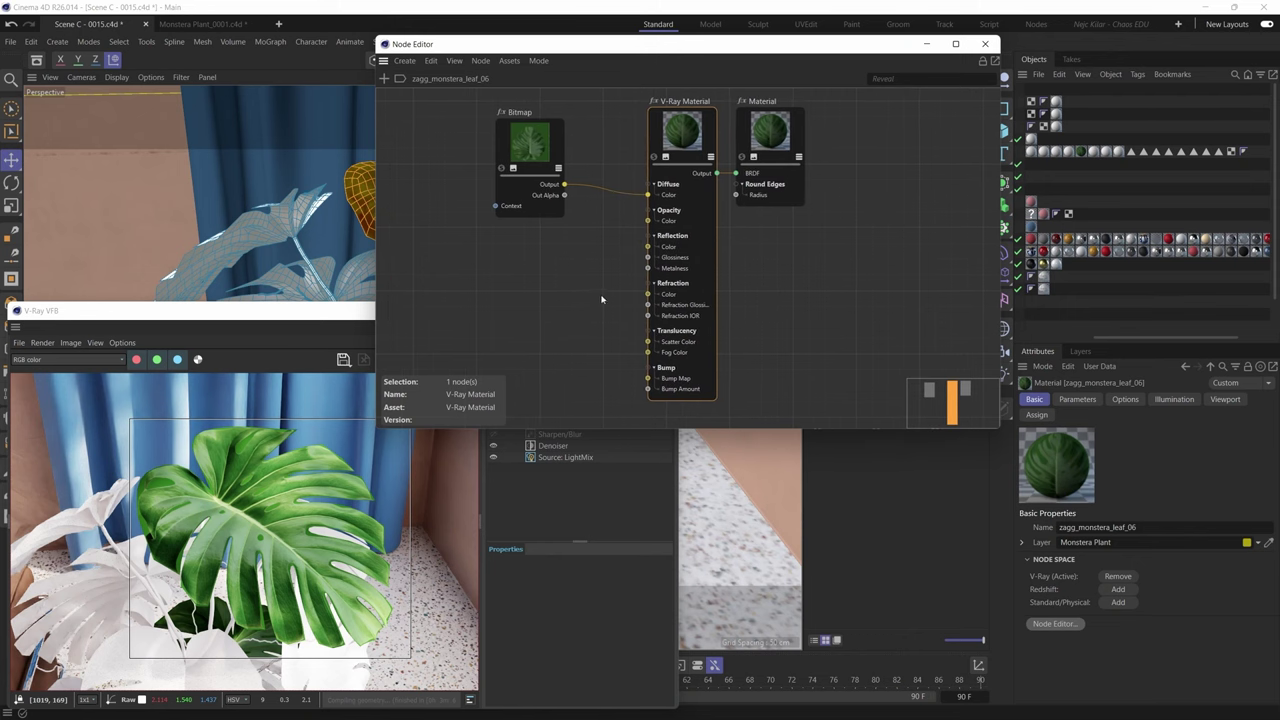
middle_click_drag(600, 298, 606, 295)
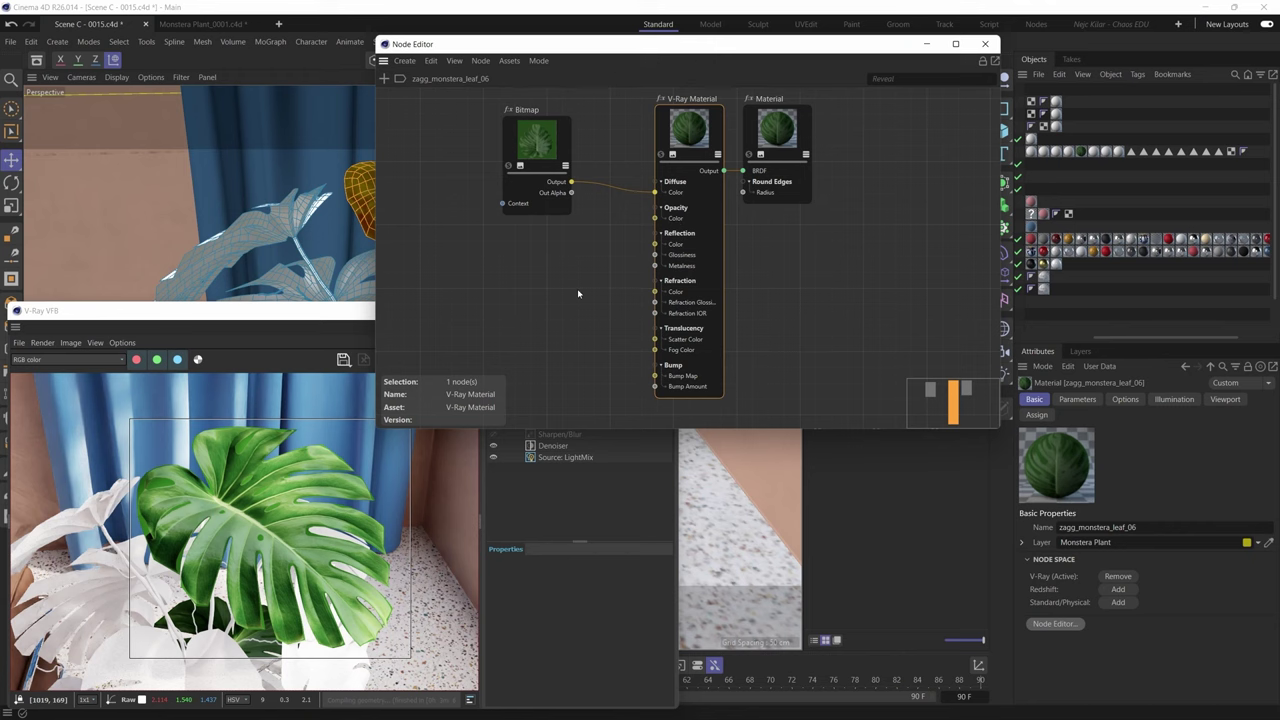
key("alt+Tab")
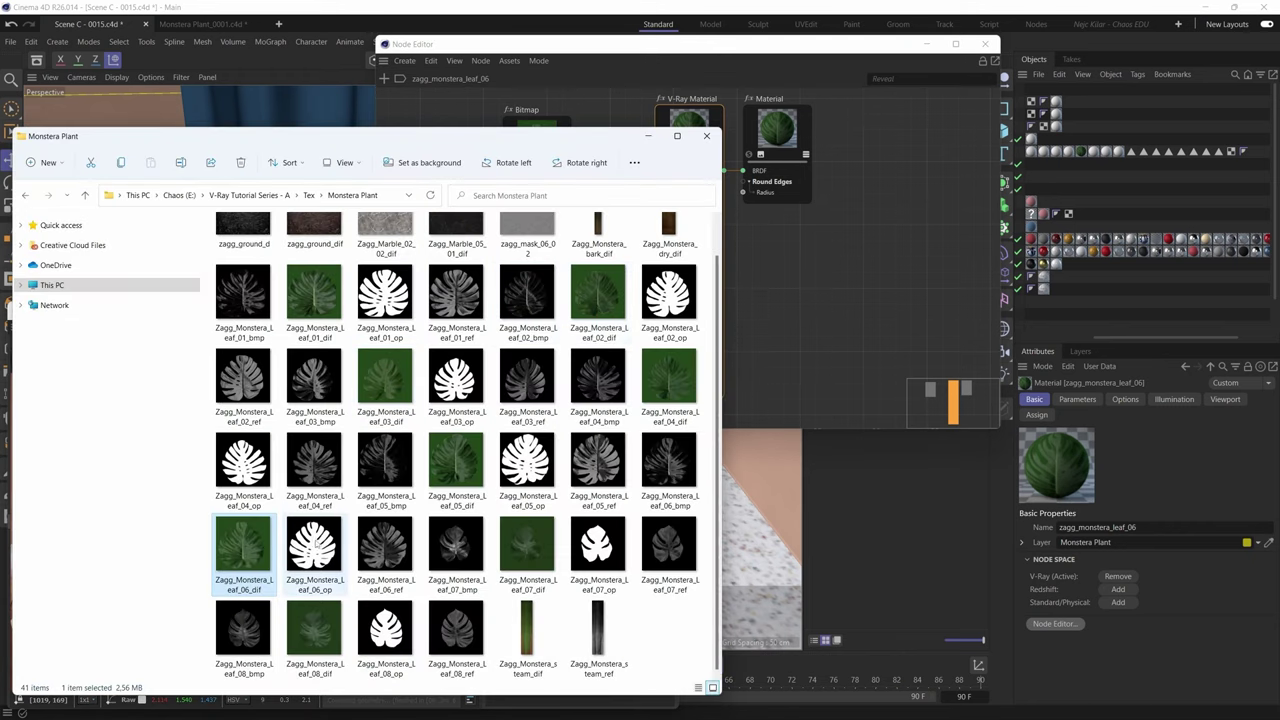
- Preview Zagg_Monstera_Leaf_06_op in Photos, then minimize Explorer and Photos
double_click(307, 576)
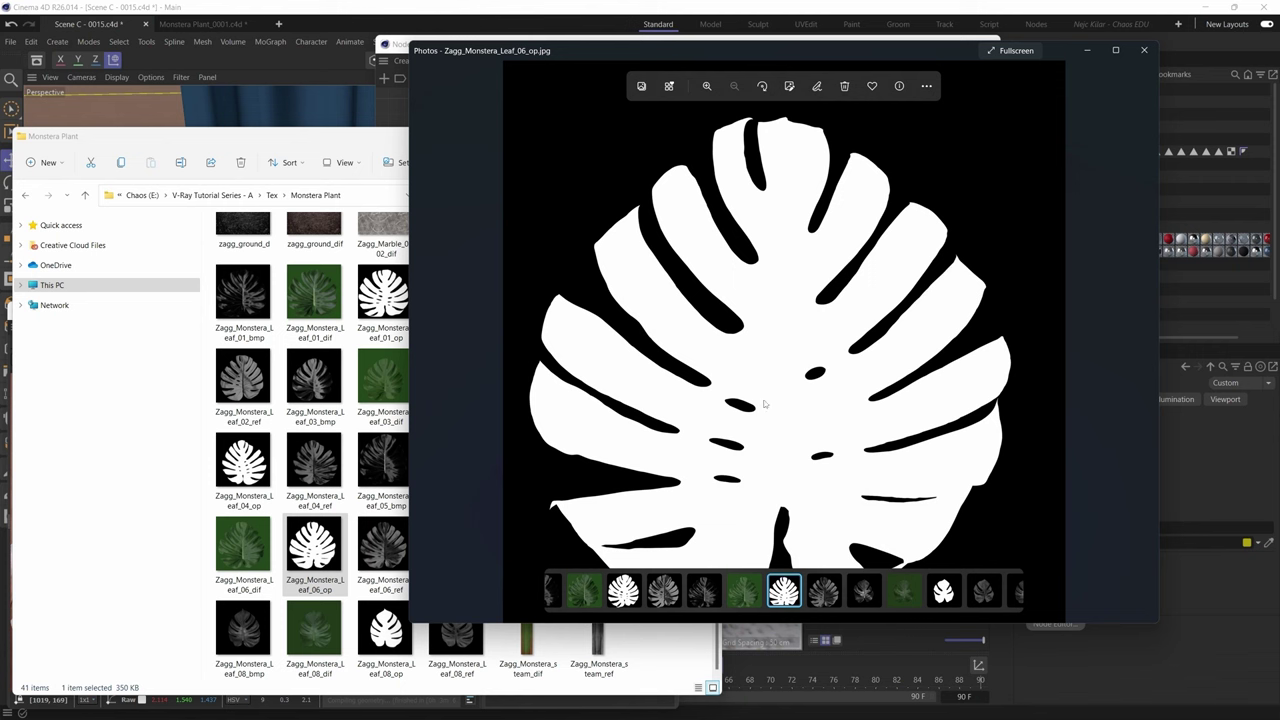
left_click(399, 144)
left_click(648, 137)
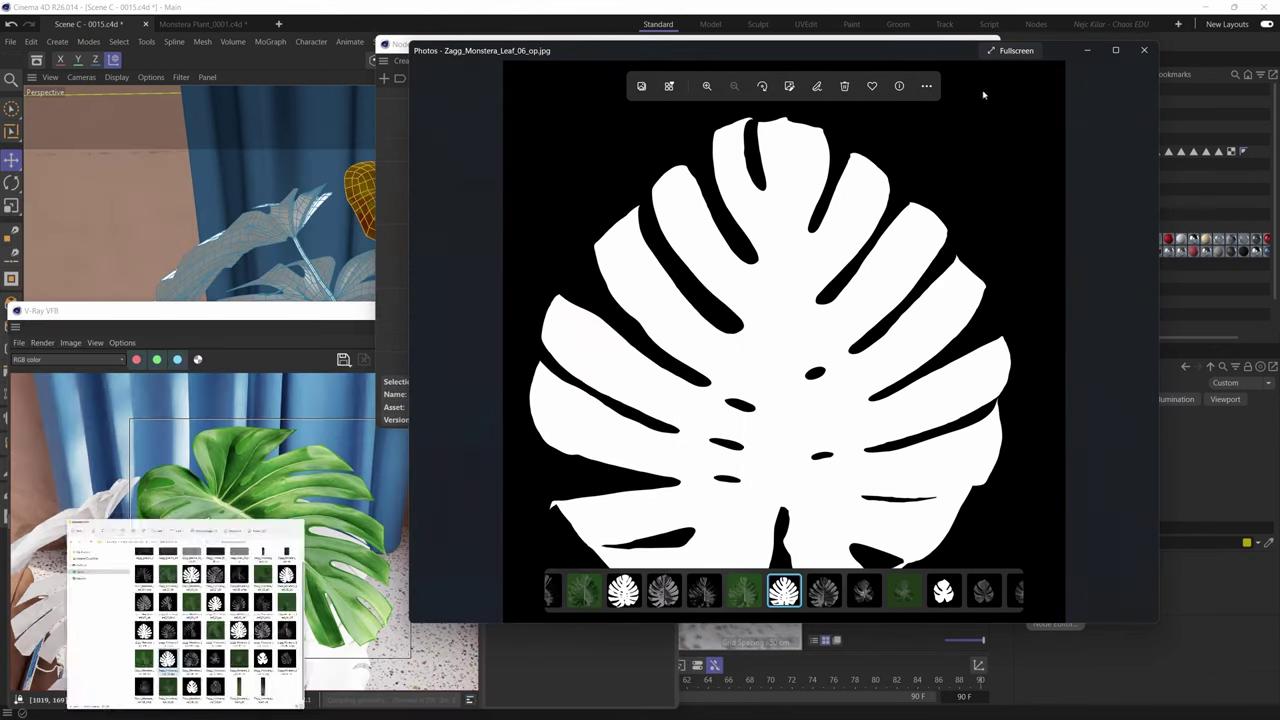
left_click(1087, 53)
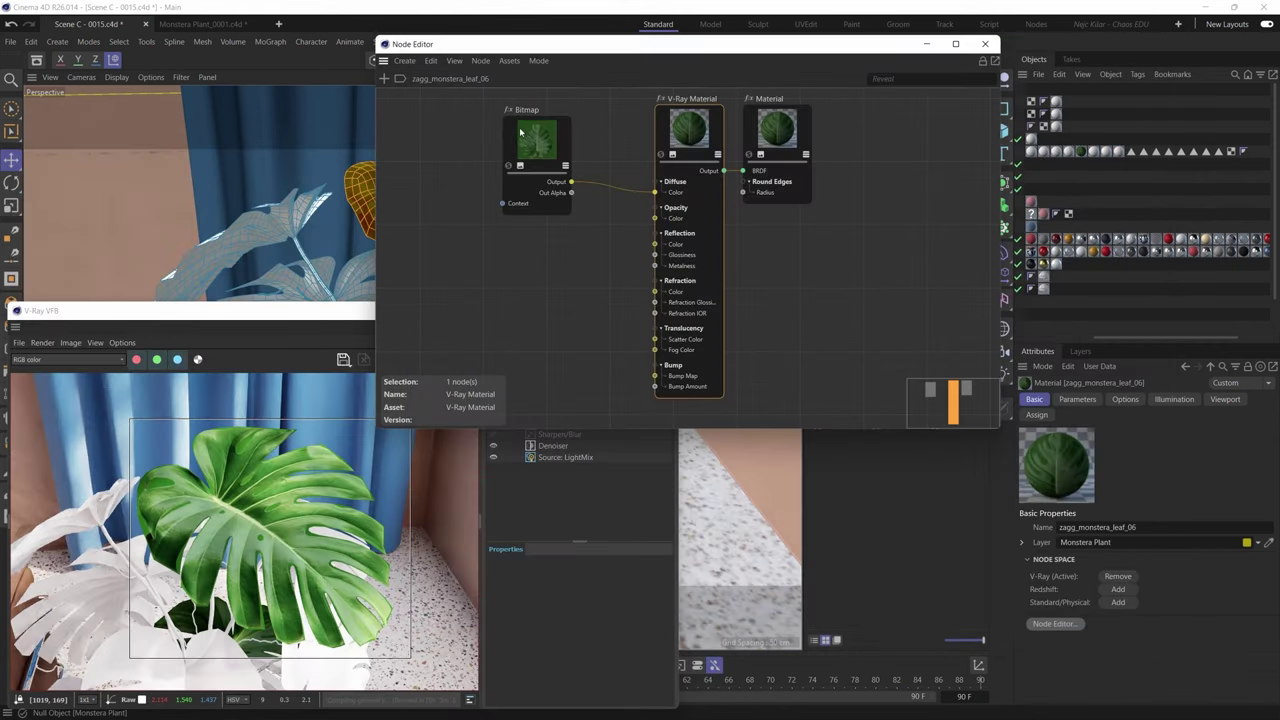
- Duplicate the Bitmap node, load Zagg_Monstera_Leaf_06_op into it and wire it to Opacity Color
left_click(544, 180)
left_click_drag(538, 160, 514, 280, "ctrl")
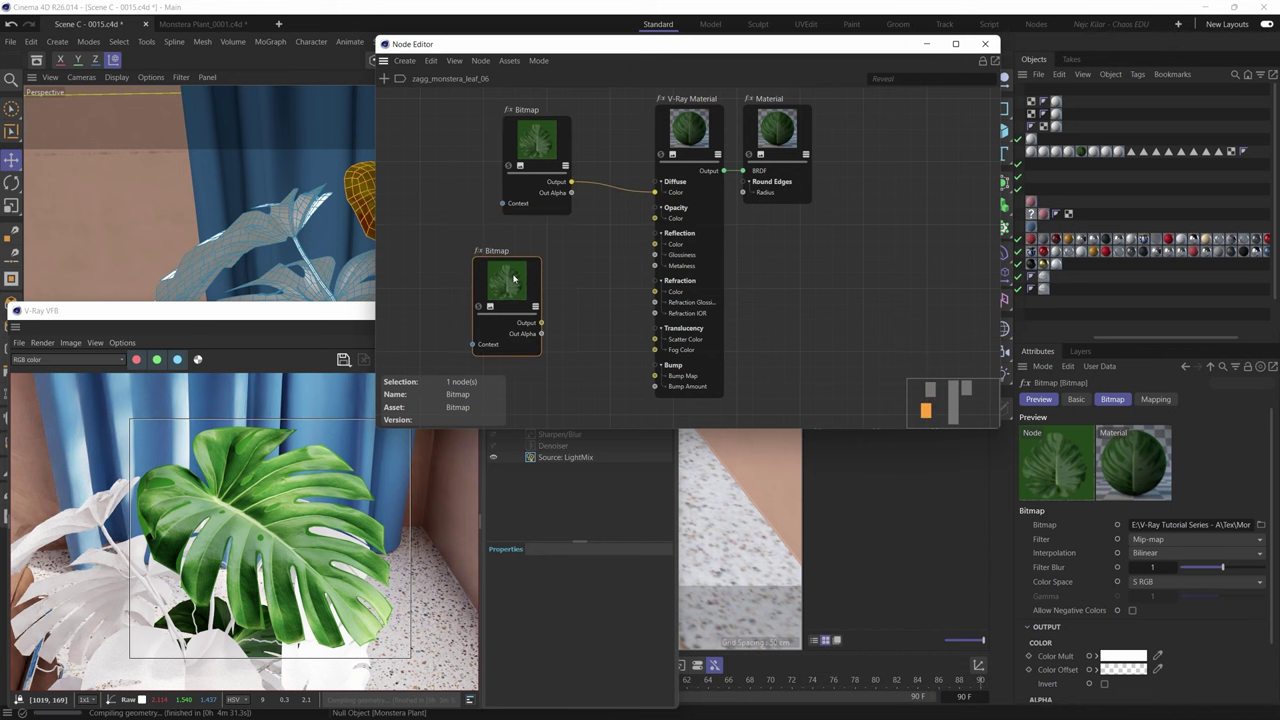
left_click(1260, 524)
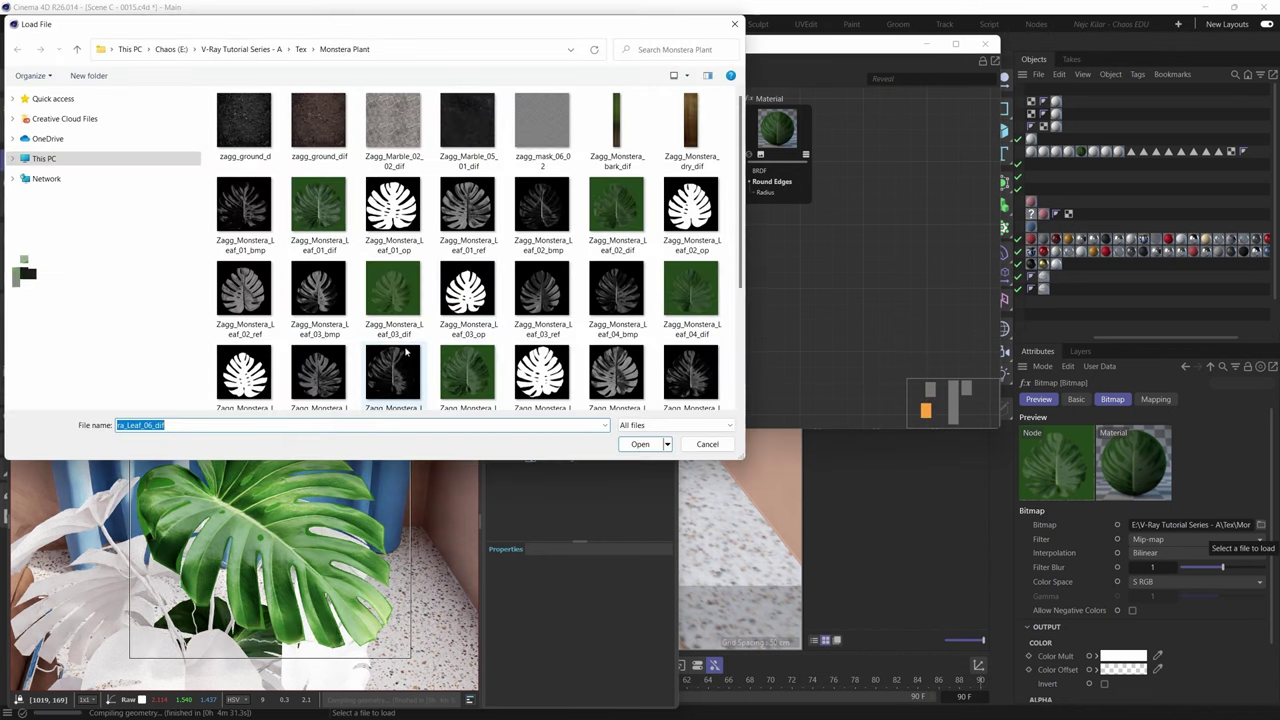
left_click(326, 282)
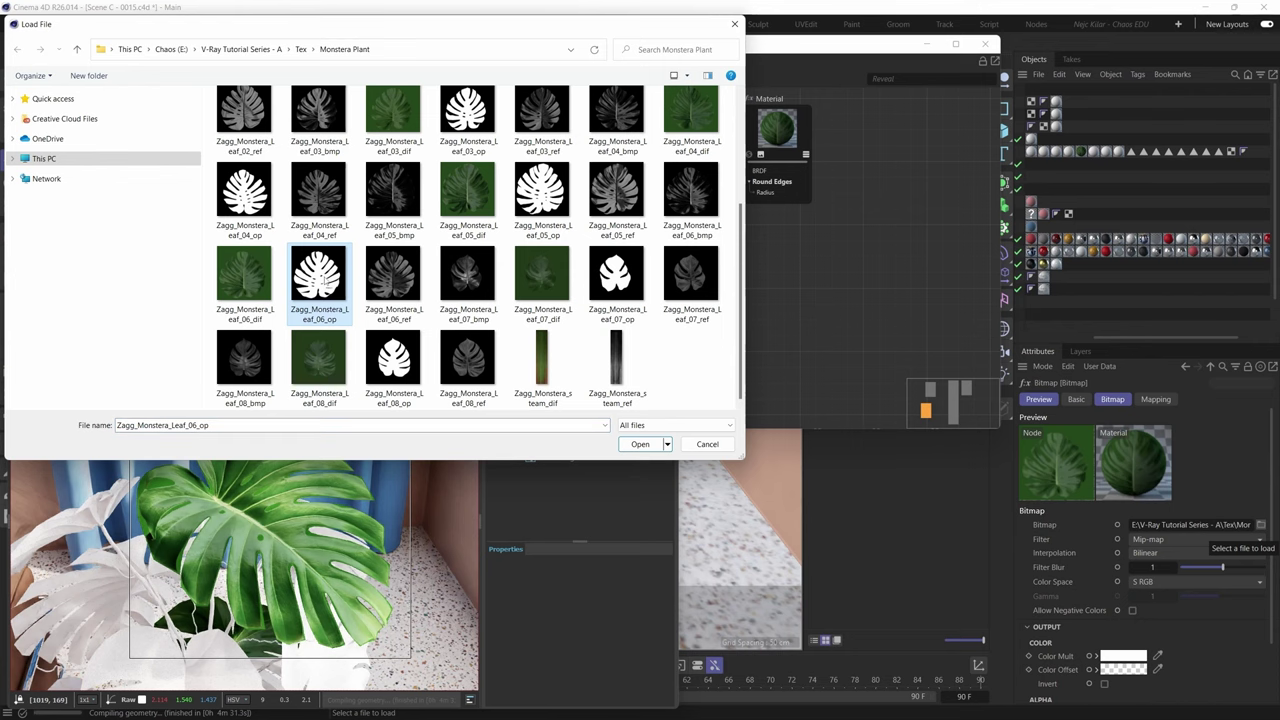
double_click(326, 283)
left_click_drag(529, 302, 655, 220)
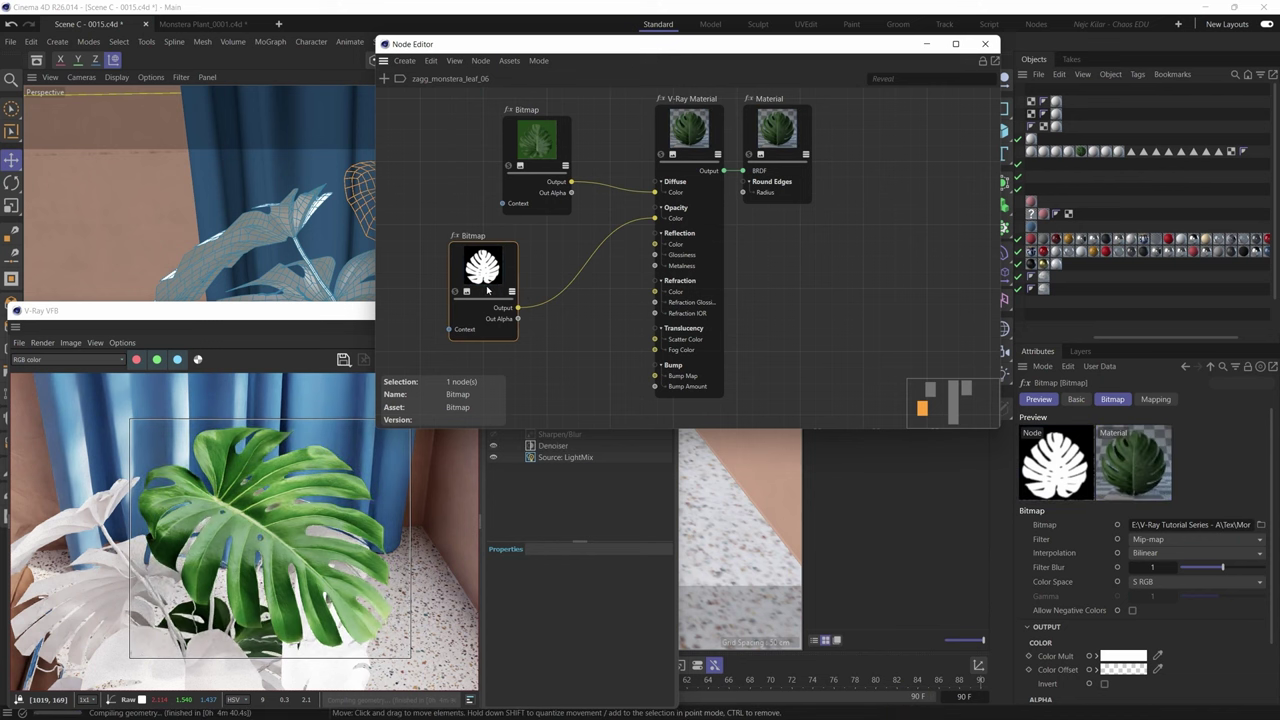
- Zoom into the VFB to check the leaf's see-through cutouts, then select the opacity Bitmap node
left_click(249, 527)
scroll(249, 527, "up", 5)
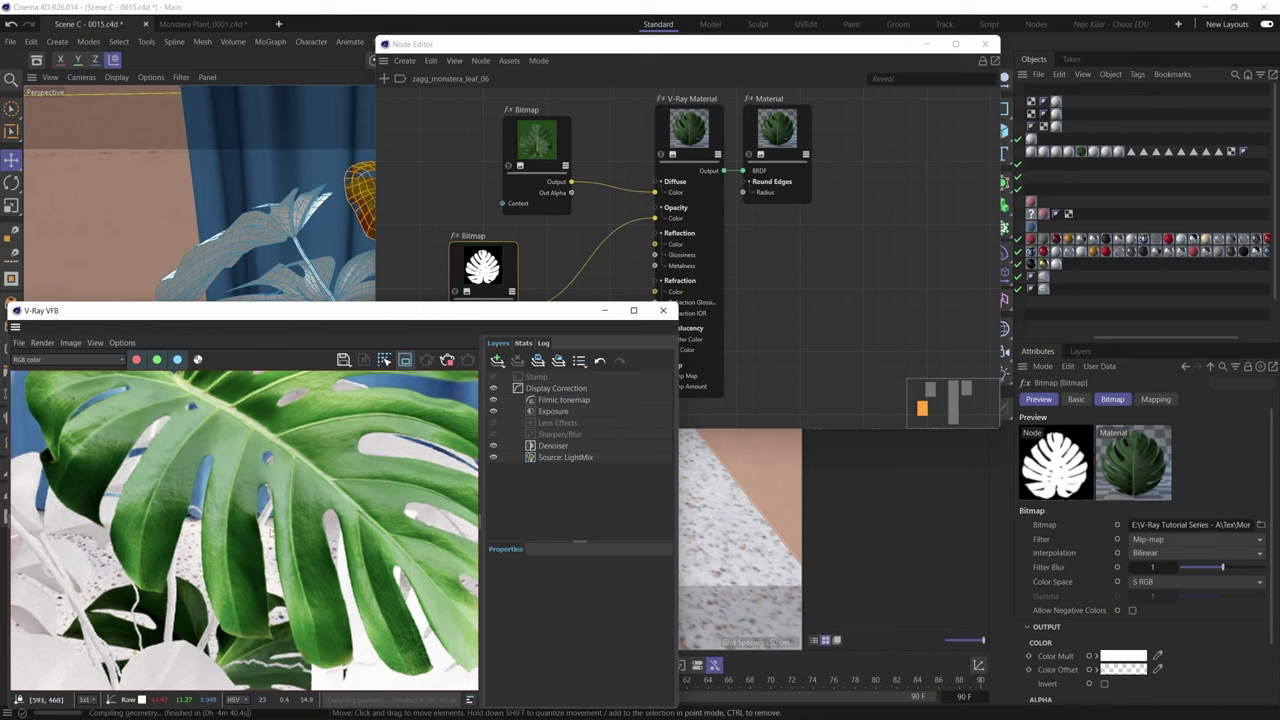
scroll(242, 497, "down", 2)
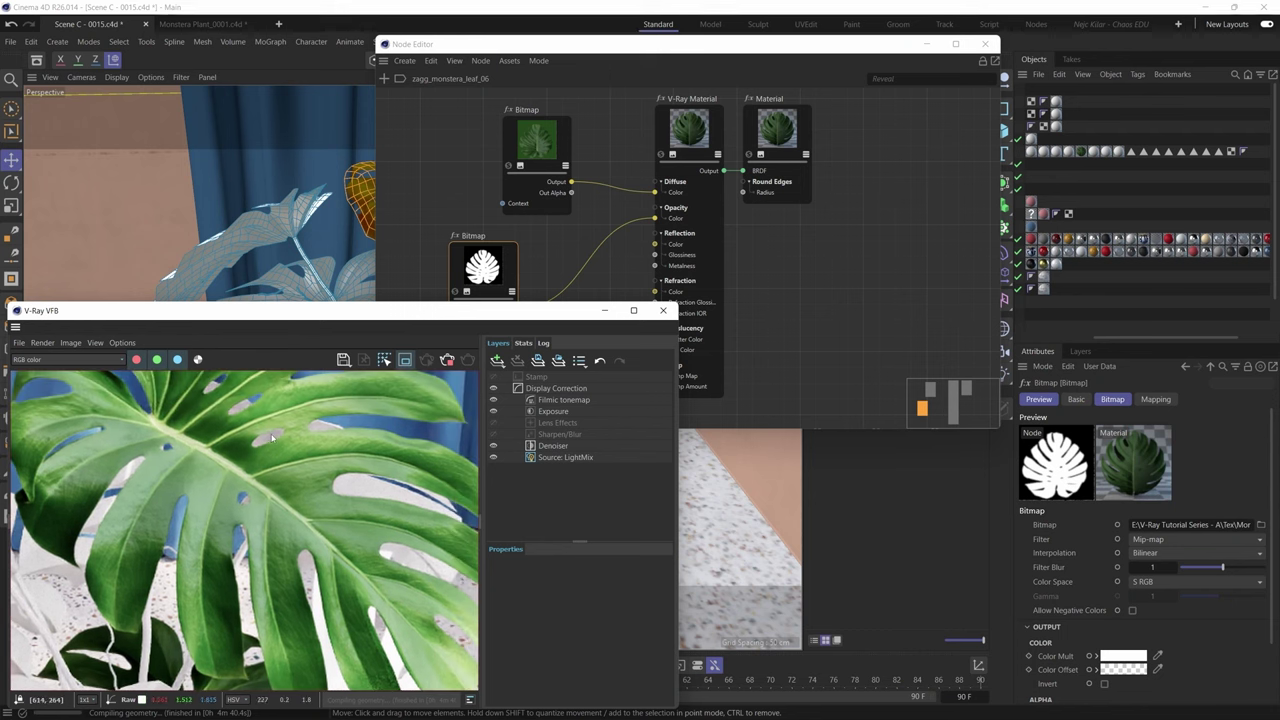
scroll(270, 454, "up", 1)
scroll(276, 463, "down", 4)
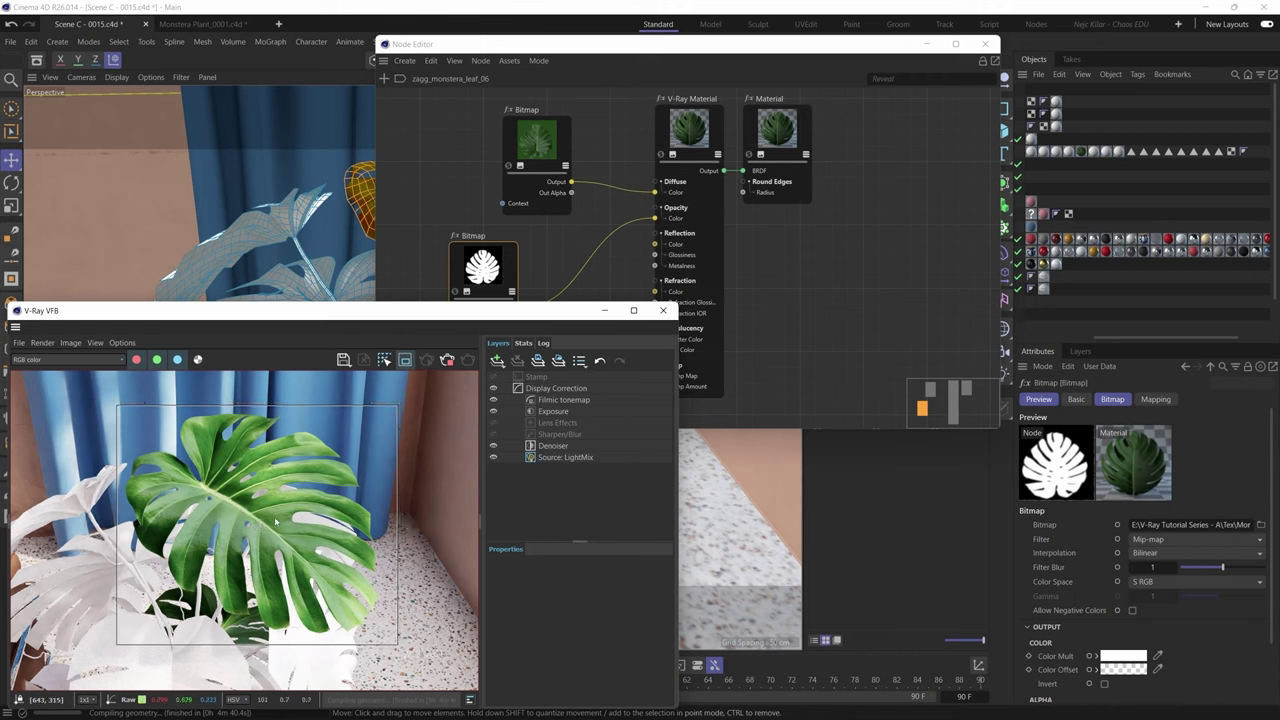
mouse_move(255, 521)
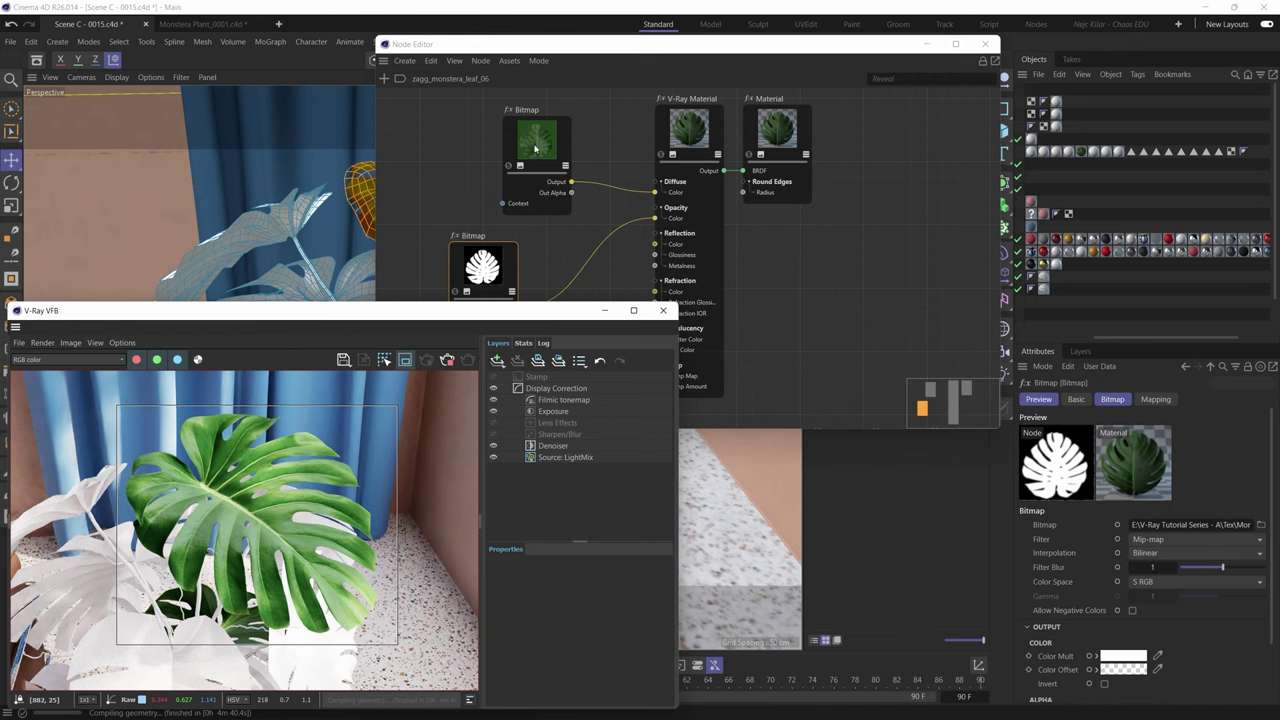
scroll(232, 527, "up", 1)
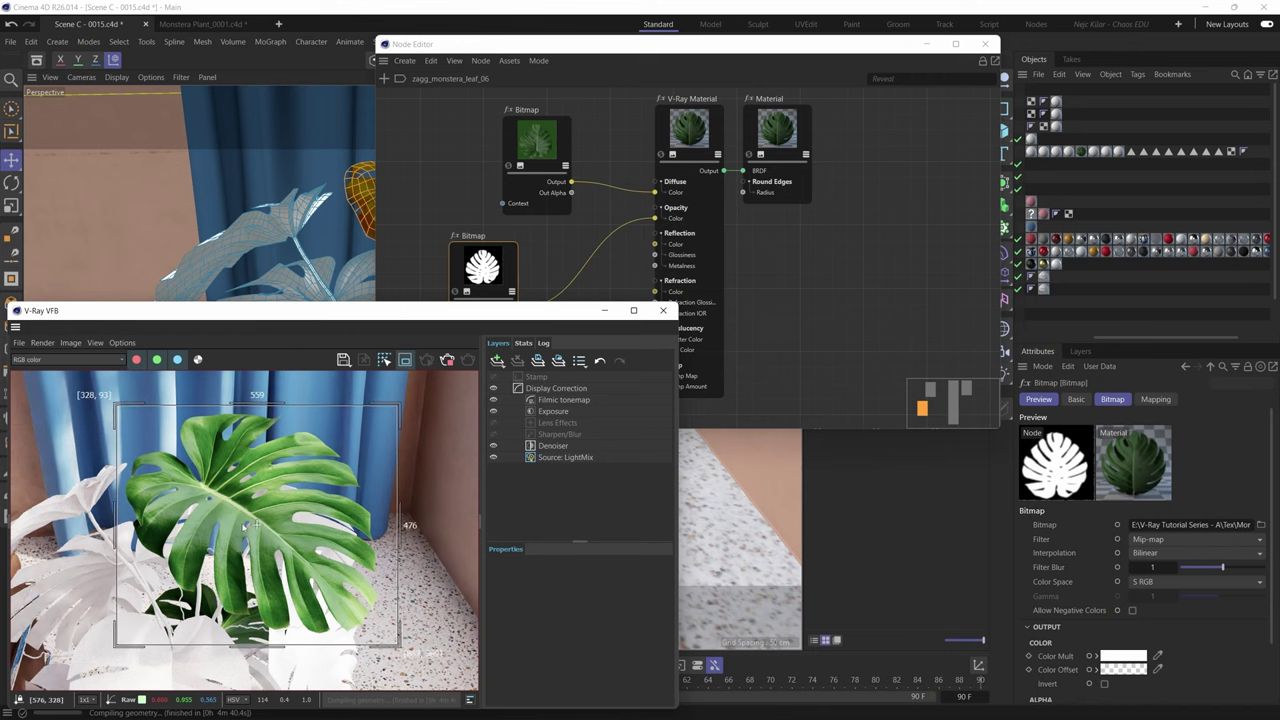
scroll(248, 511, "up", 1)
scroll(250, 505, "down", 3)
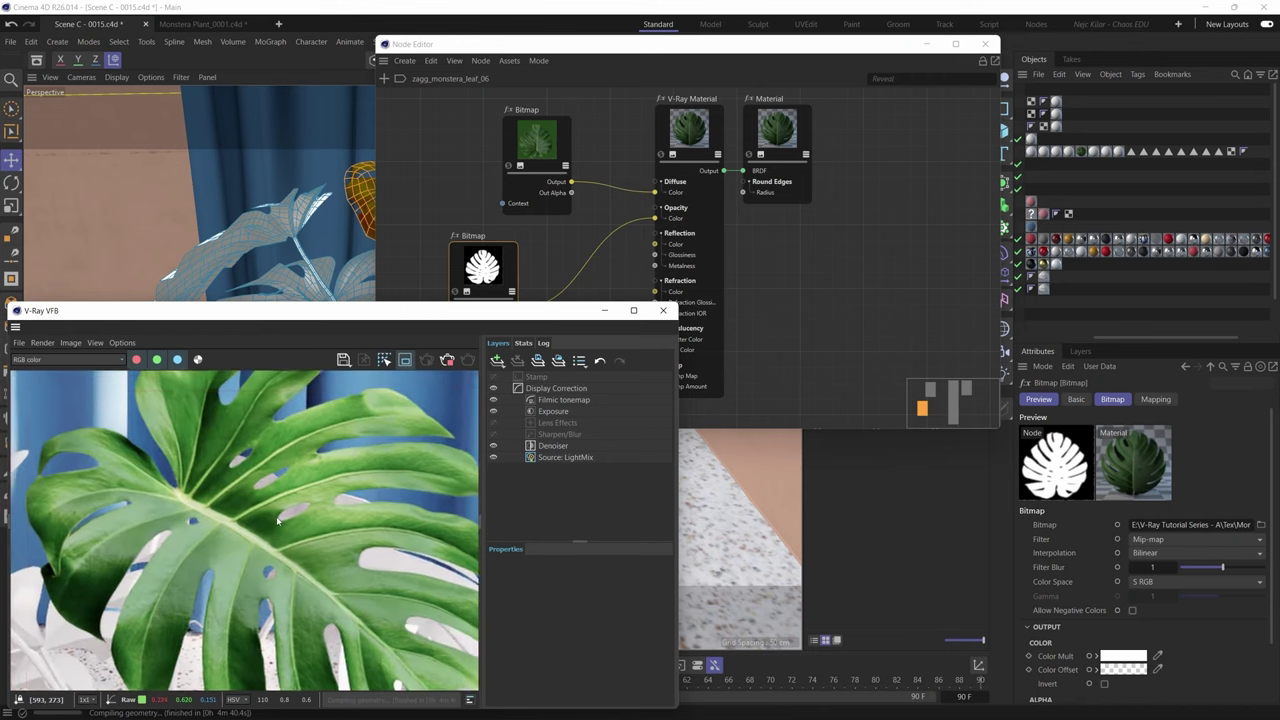
scroll(257, 477, "up", 2)
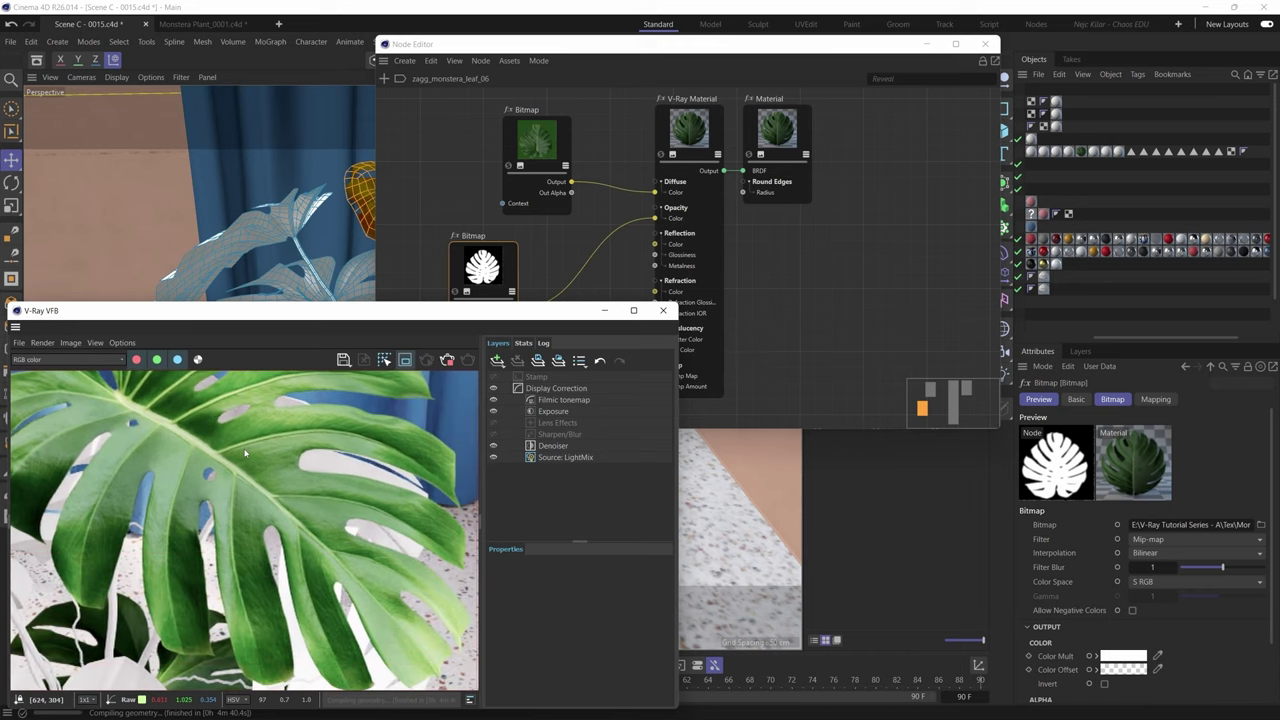
scroll(245, 460, "down", 3)
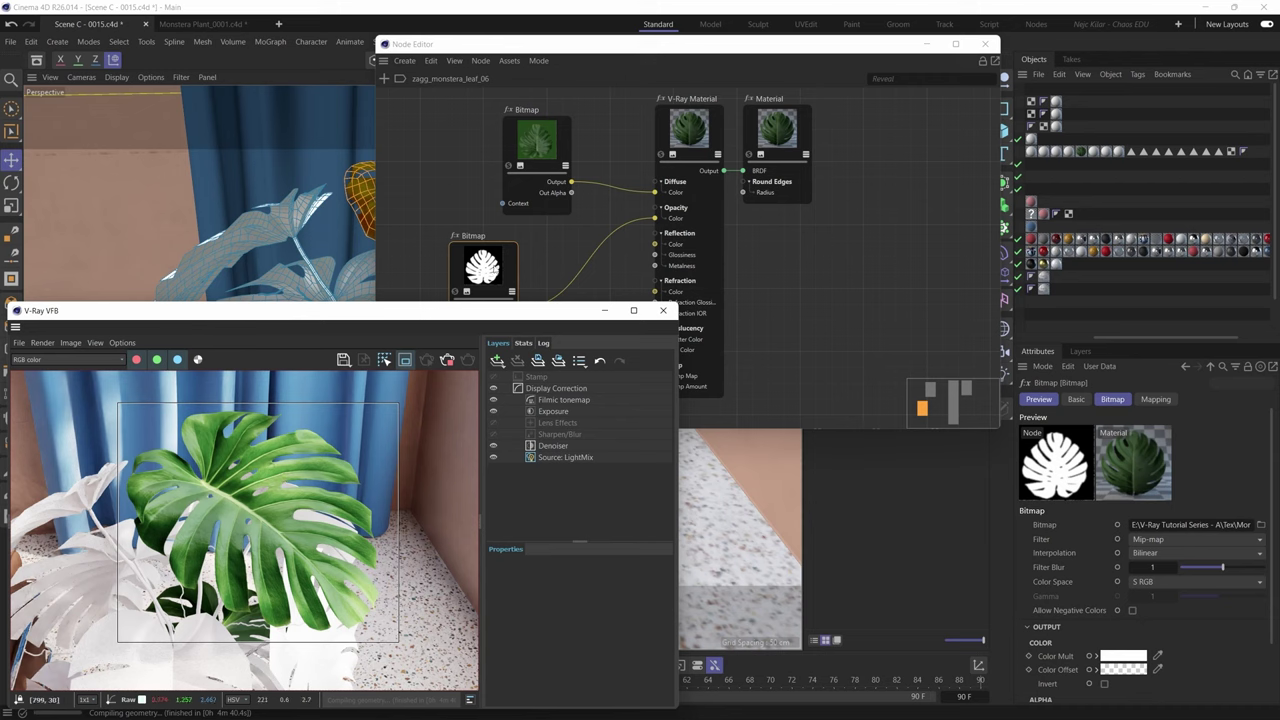
left_click(496, 270)
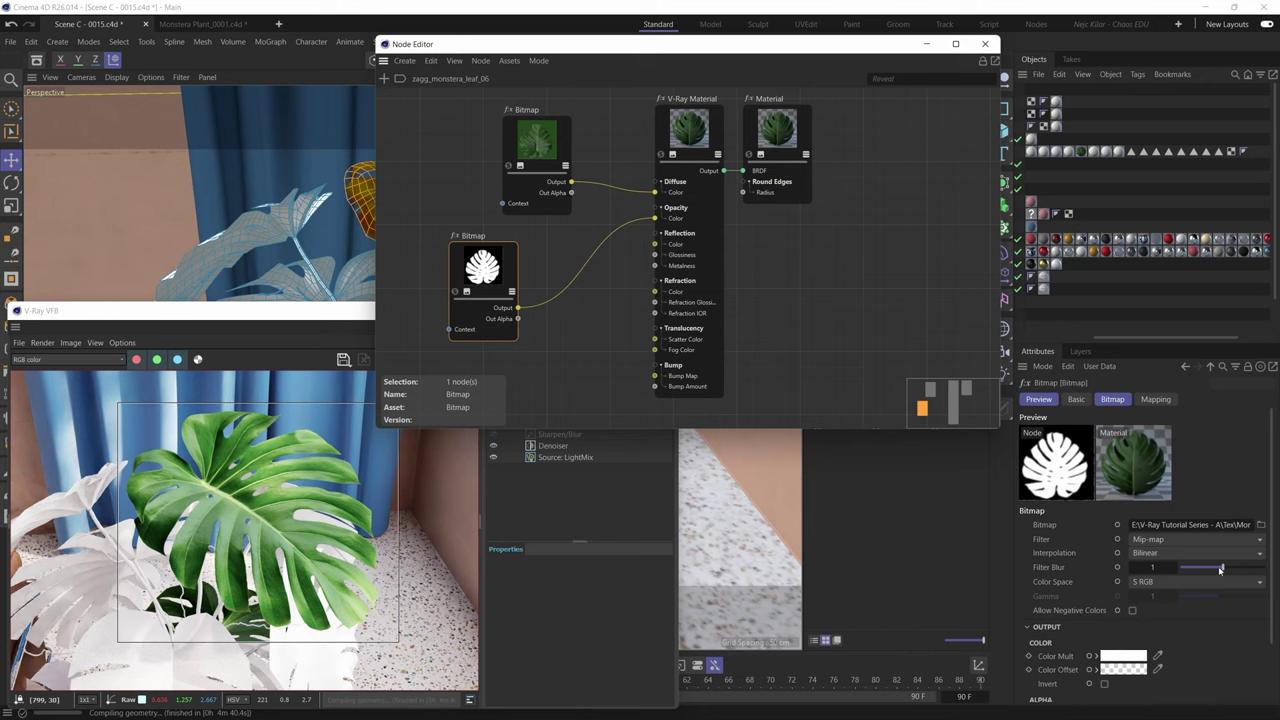
- Set the opacity Bitmap's Filter Blur to 0, test 0.1 and undo, then compare with the Denoiser toggled
left_click_drag(1223, 569, 1148, 567)
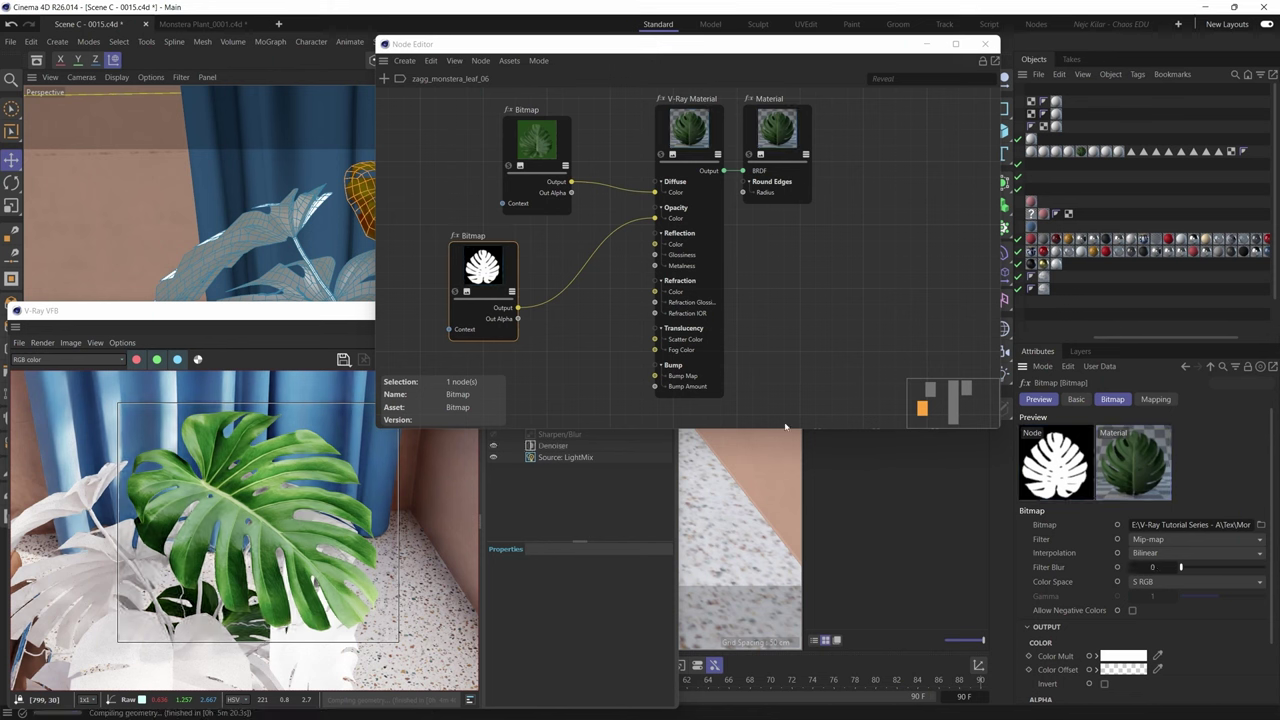
left_click(240, 578)
scroll(250, 570, "up", 4)
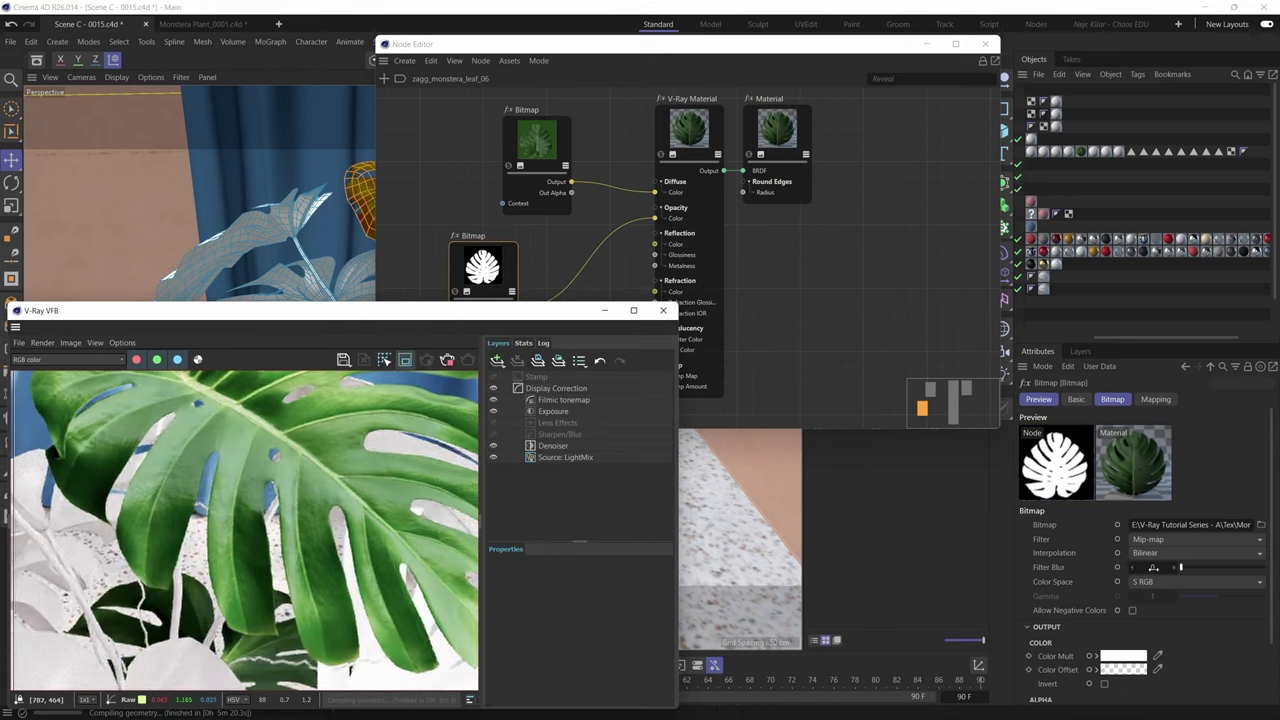
scroll(247, 612, "down", 2)
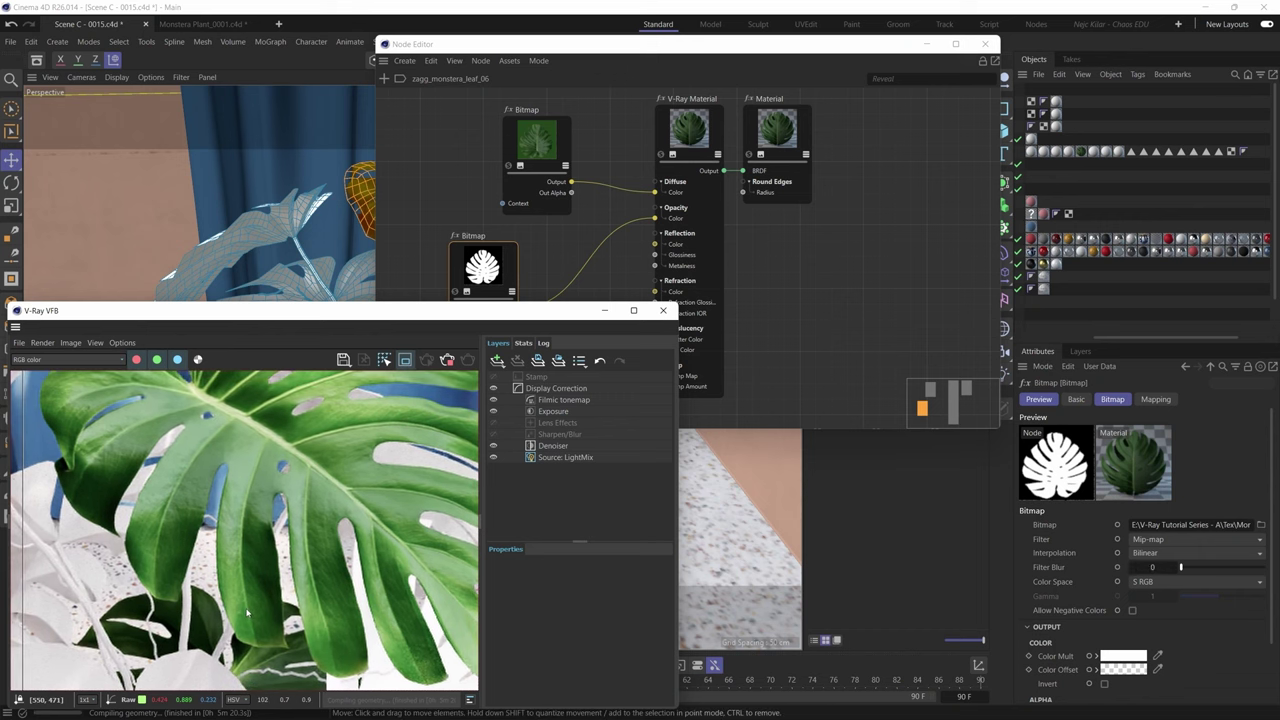
scroll(247, 612, "up", 1)
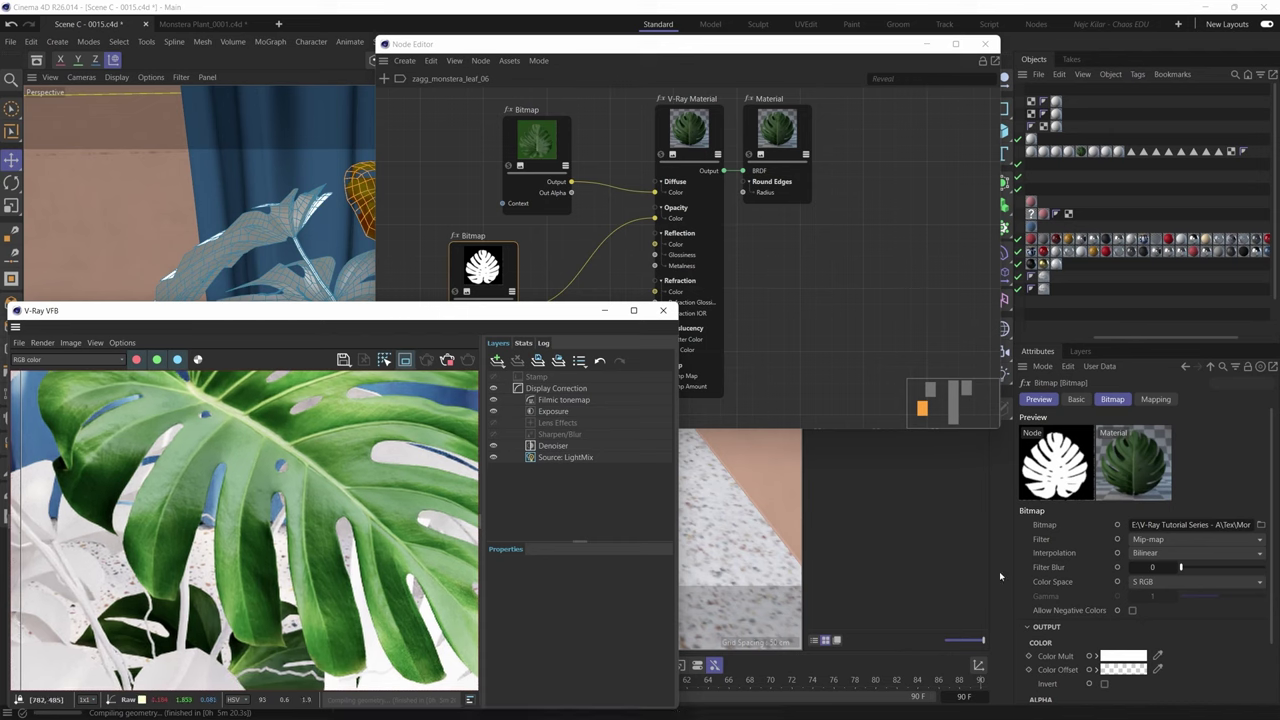
left_click_drag(1178, 567, 1183, 567)
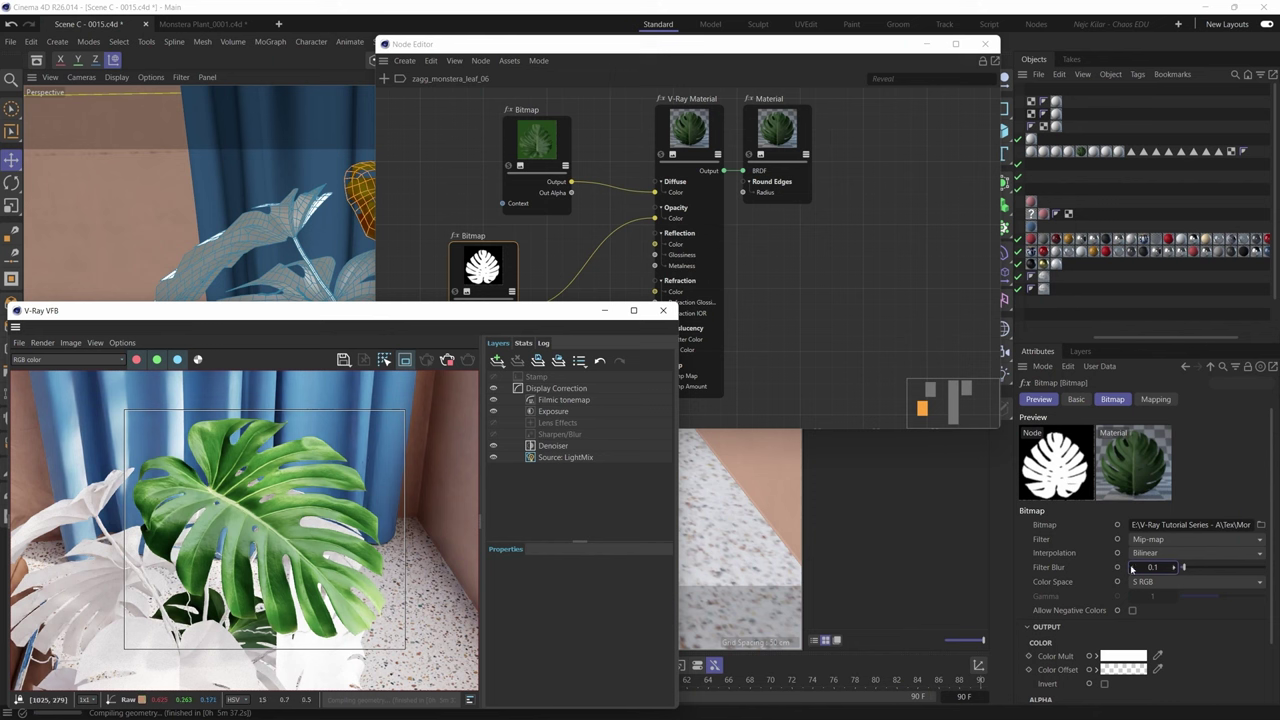
key("ctrl+z")
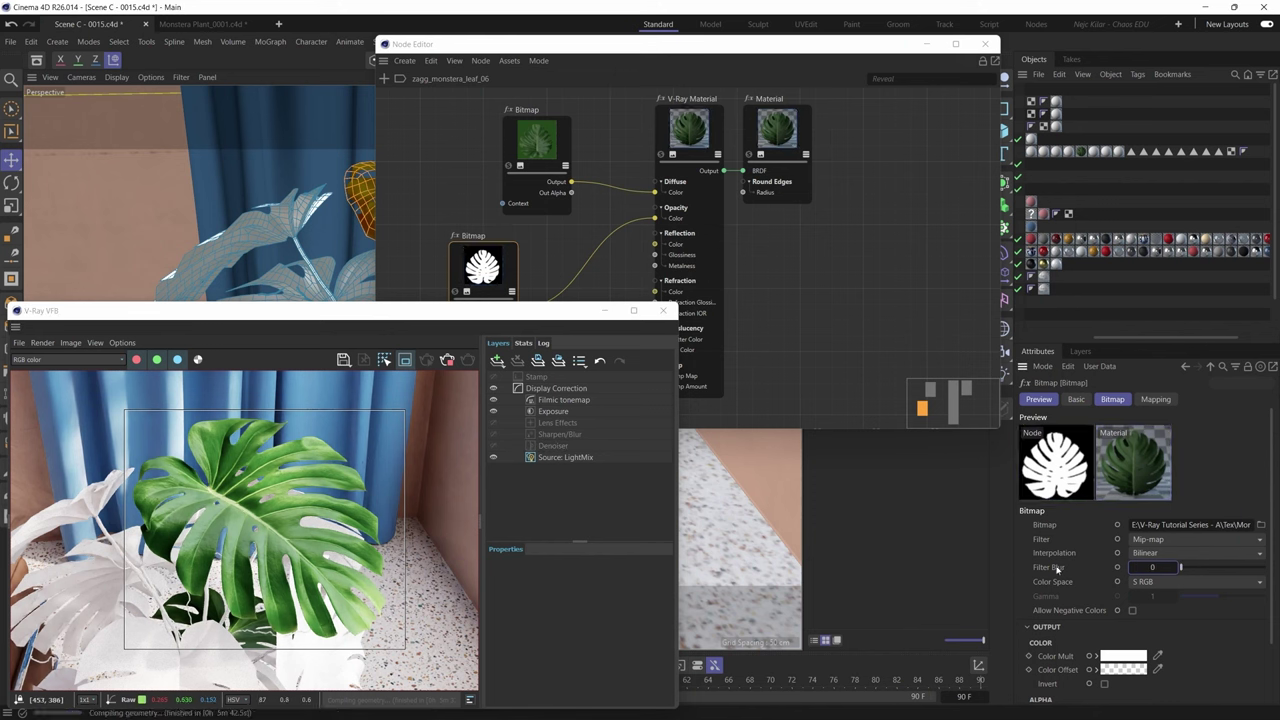
left_click(492, 445)
scroll(257, 534, "up", 5)
scroll(230, 603, "down", 5)
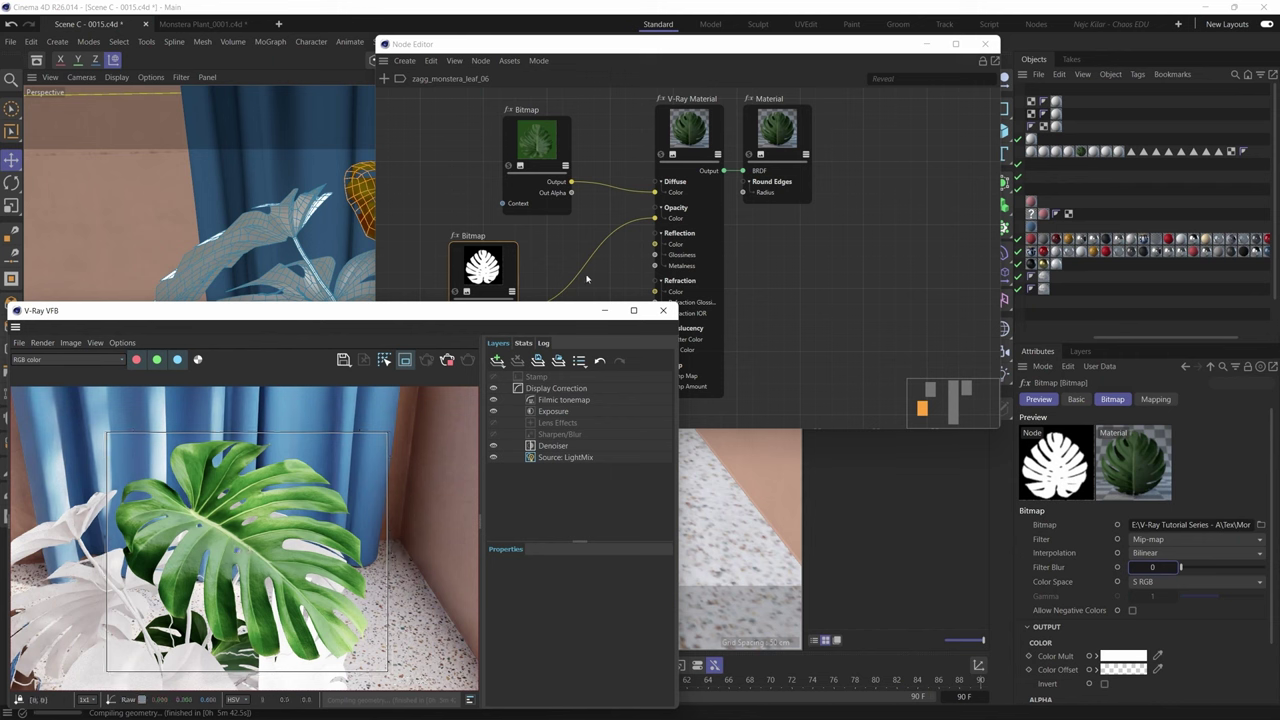
- Set the V-Ray Material's Reflection Color to white (V 100%)
left_click(565, 248)
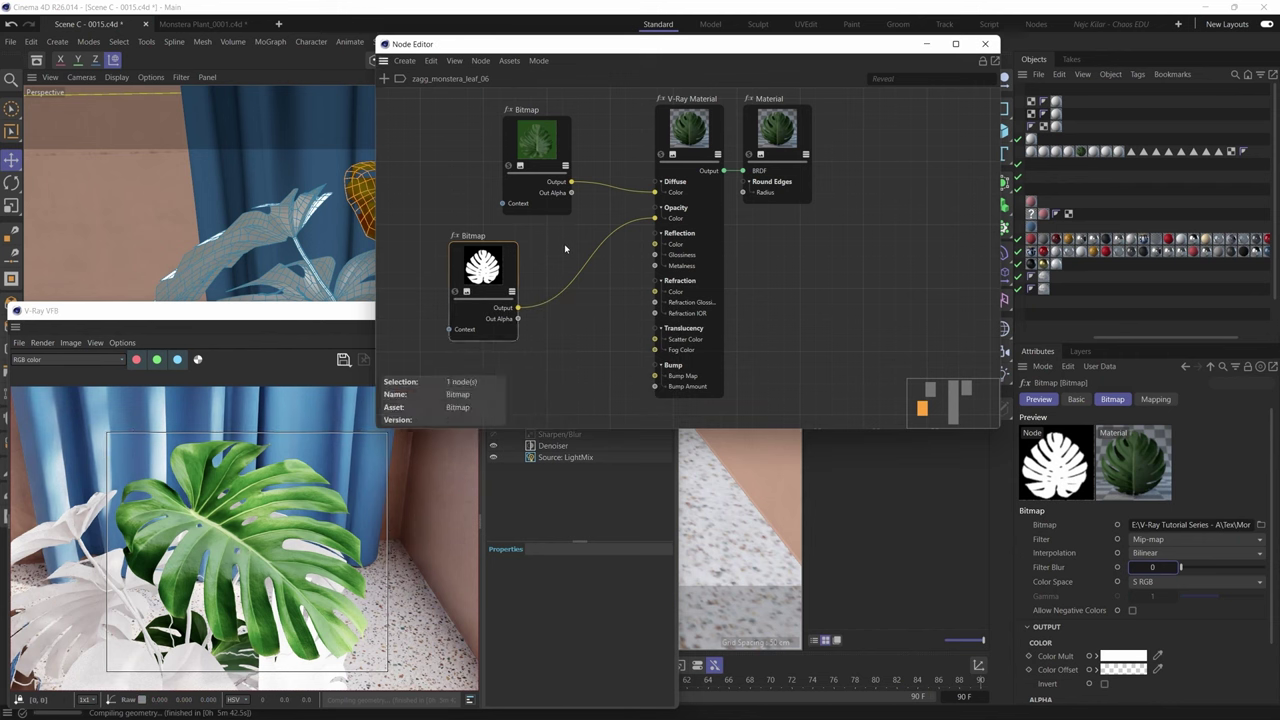
left_click(692, 133)
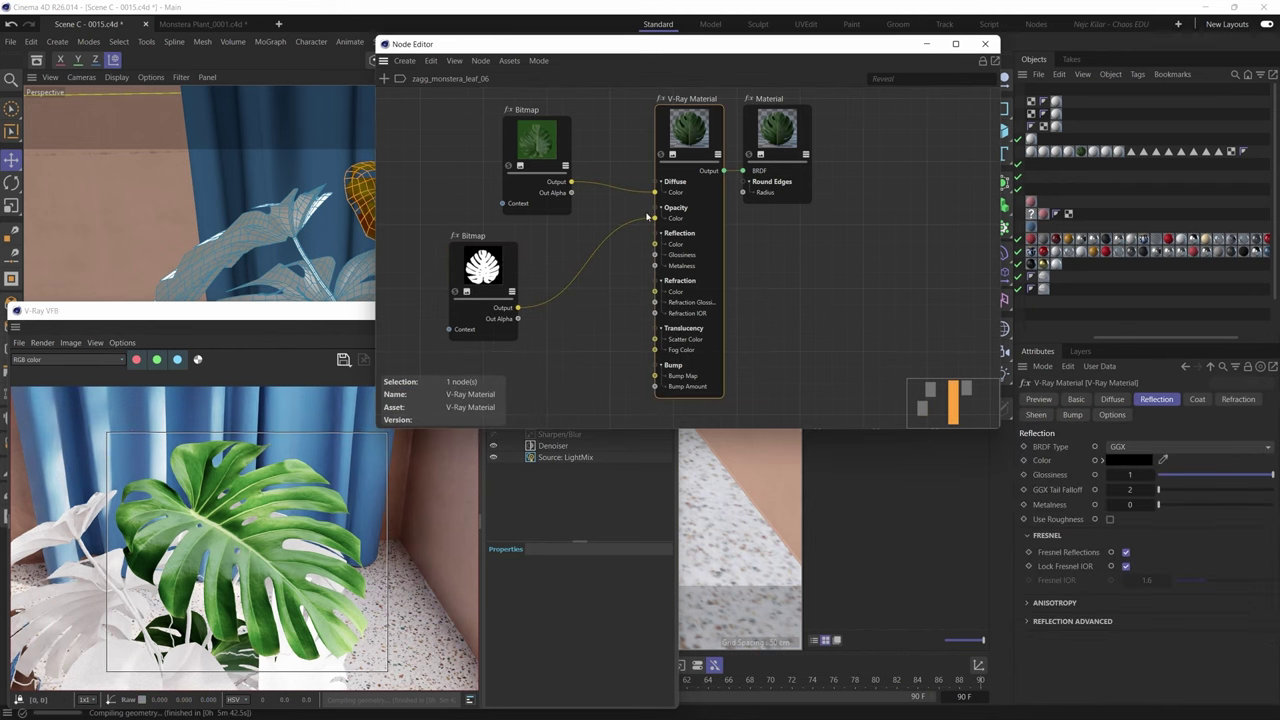
left_click_drag(648, 215, 655, 218)
left_click(1128, 459)
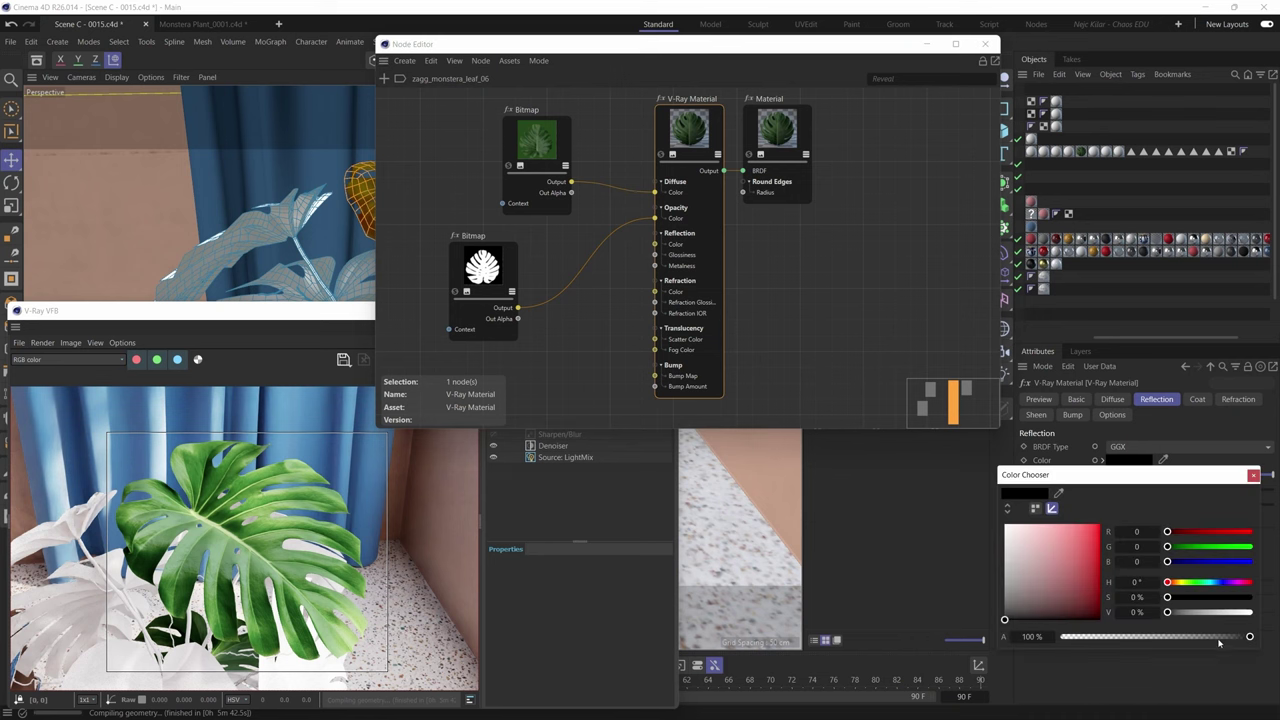
left_click_drag(1220, 612, 1250, 612)
left_click(1254, 476)
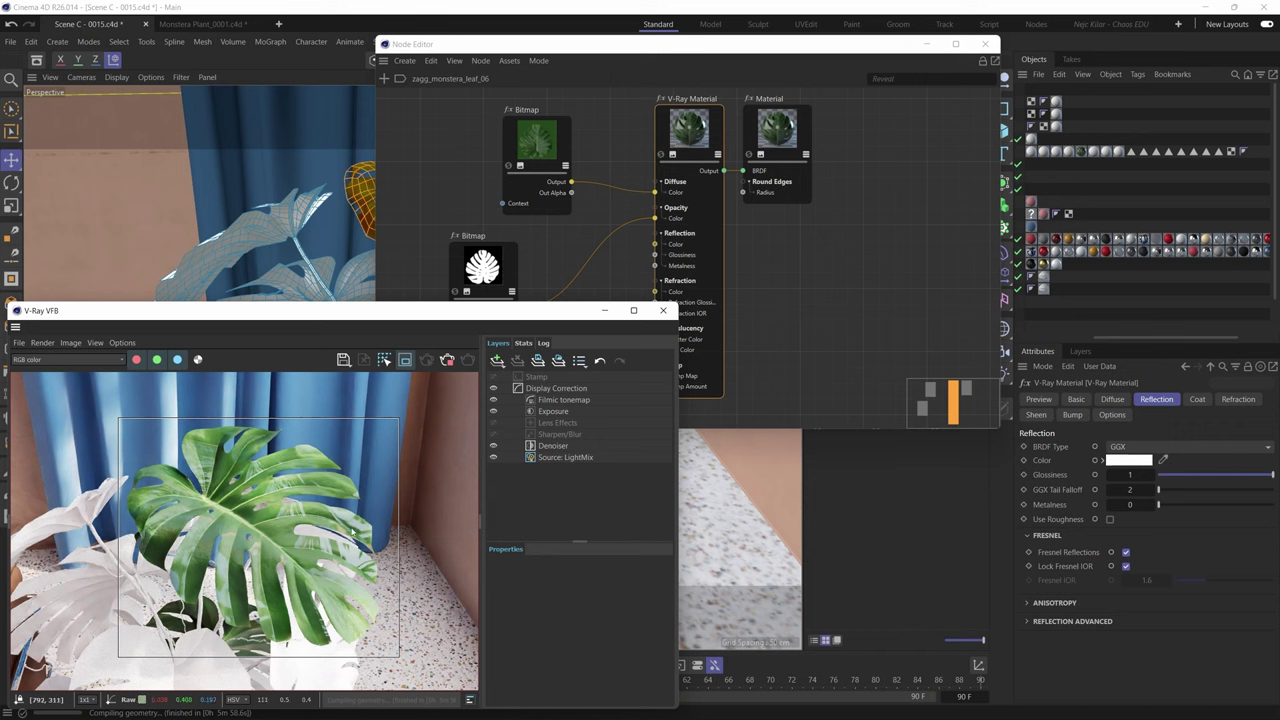
- Zoom into the VFB to inspect the leaf's glossy reflections, then return to the node graph
scroll(336, 533, "up", 2)
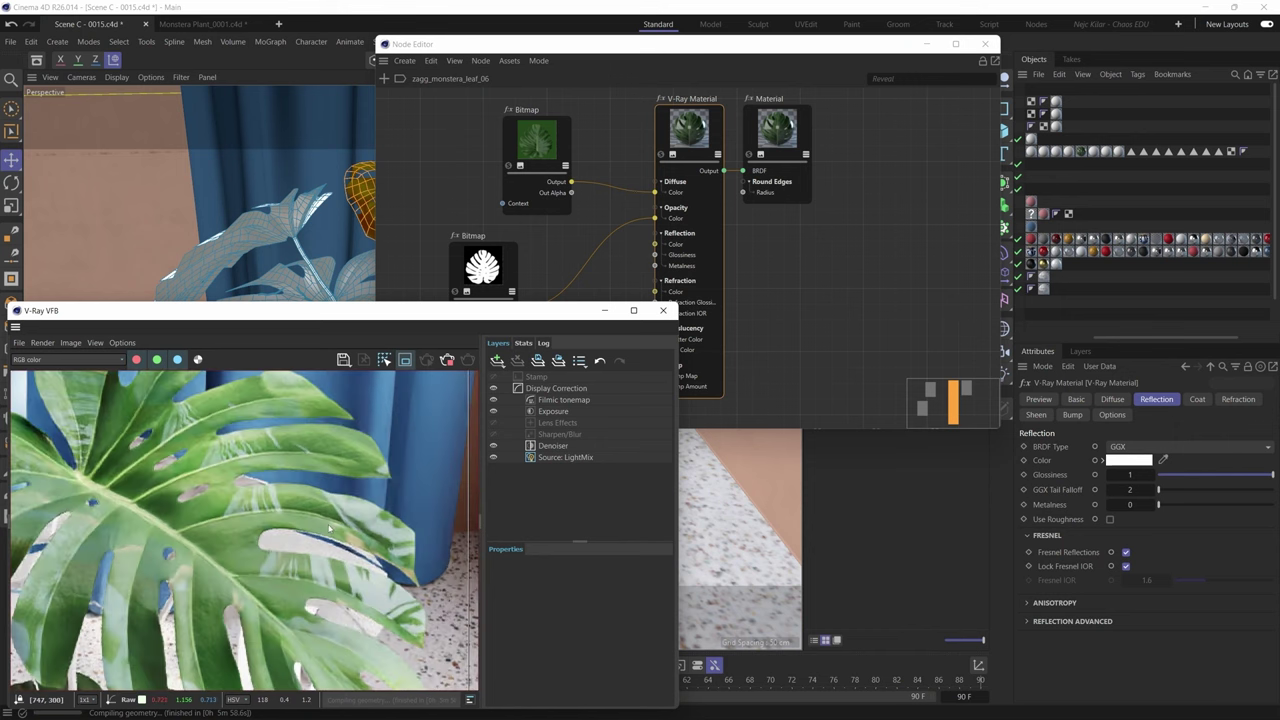
scroll(337, 528, "down", 2)
middle_click_drag(336, 516, 322, 520)
scroll(318, 528, "up", 2)
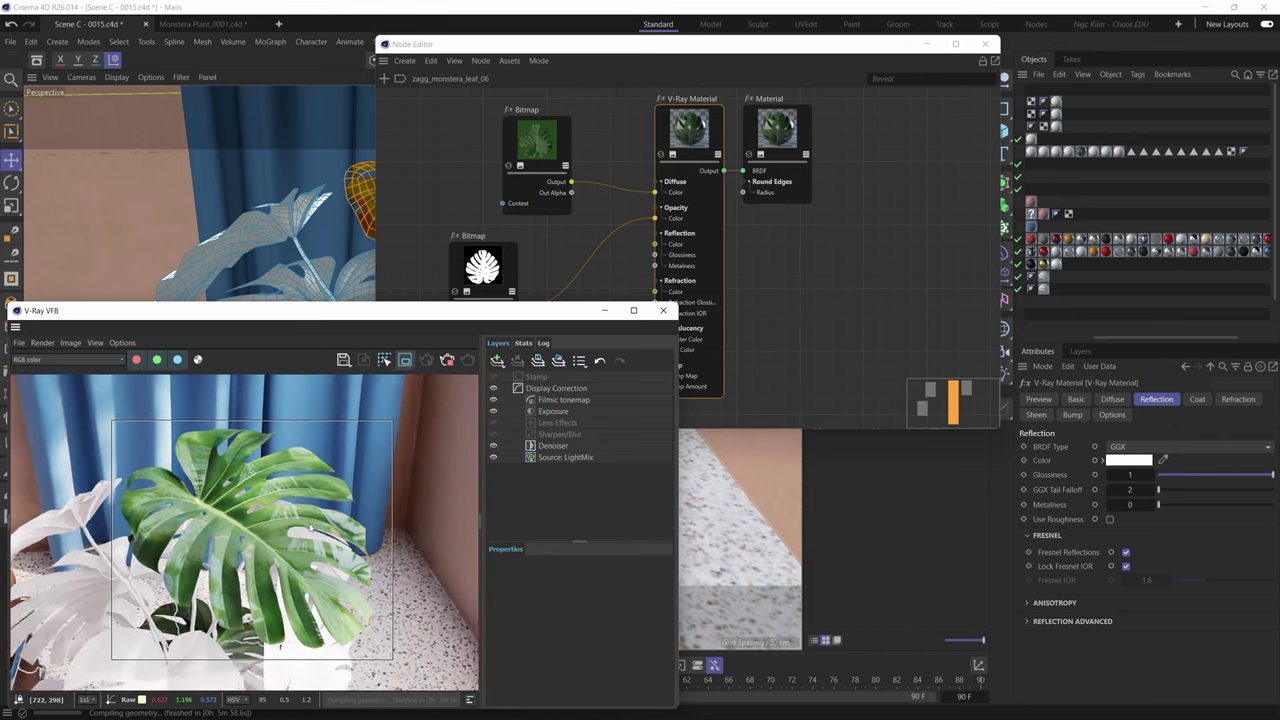
scroll(305, 546, "down", 2)
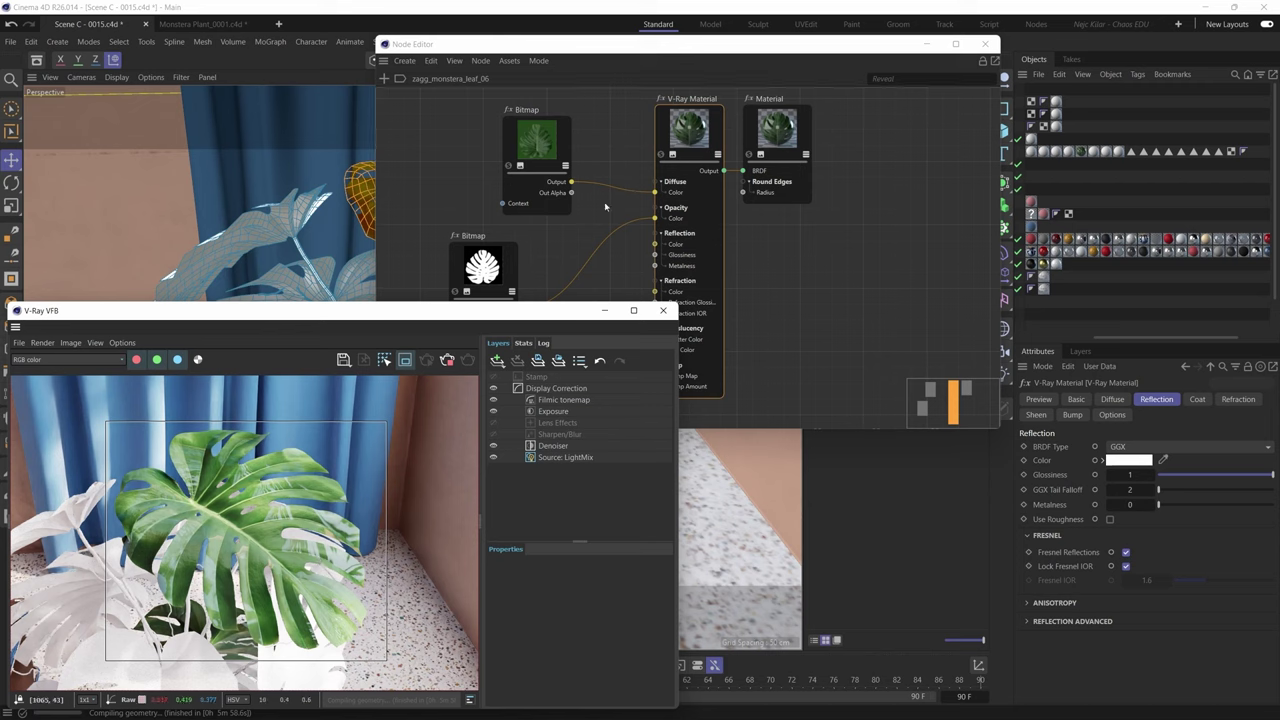
left_click(580, 224)
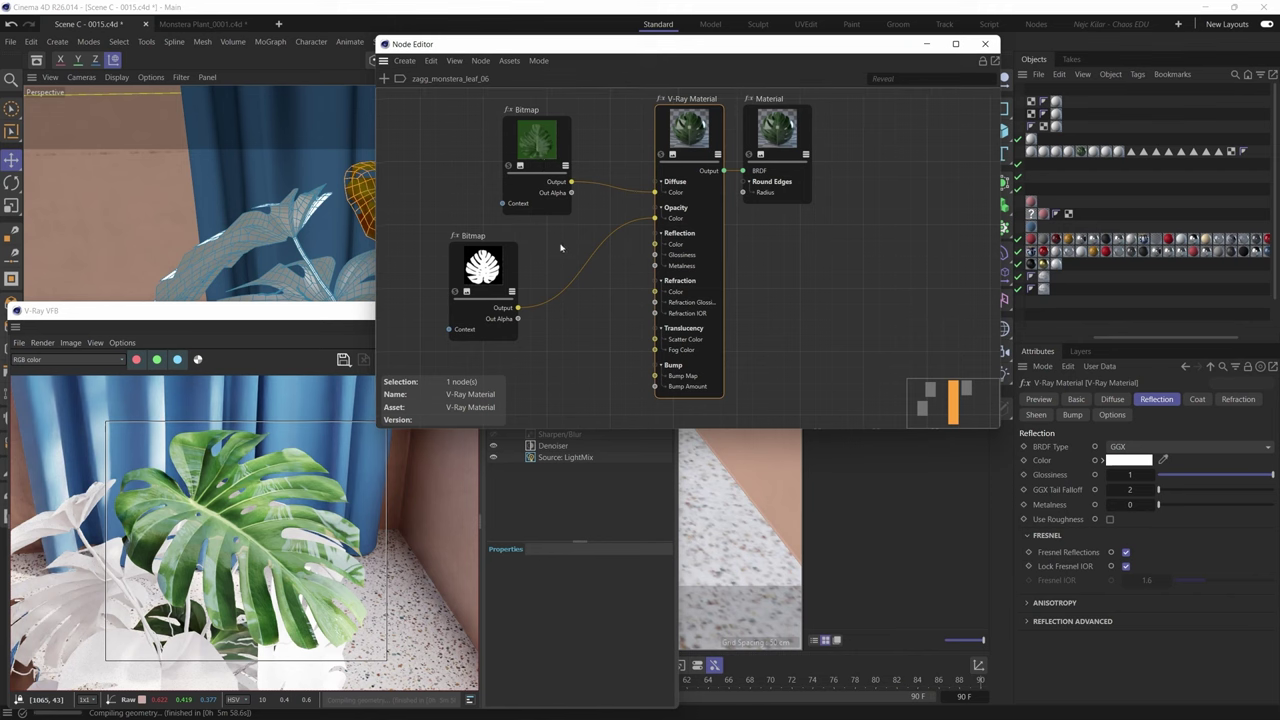
- Tidy the node graph and duplicate the leaf texture Bitmap below the mask node
middle_click_drag(561, 247, 571, 258)
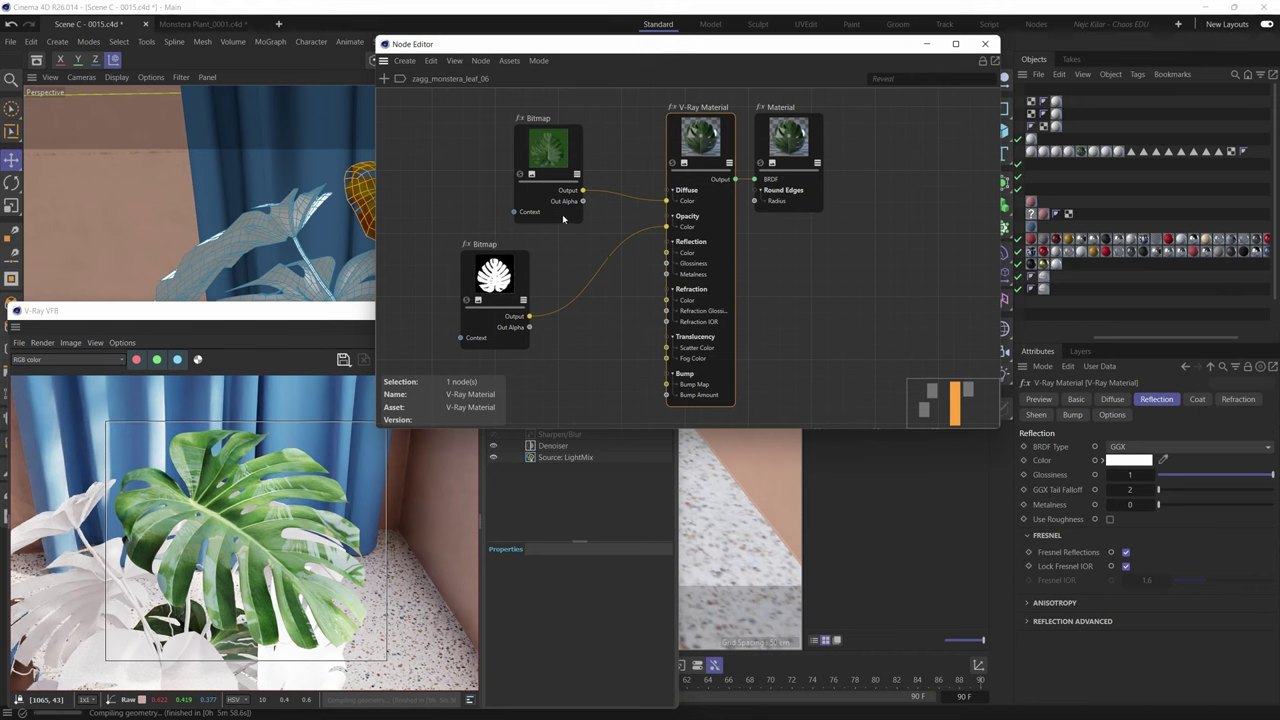
key("h")
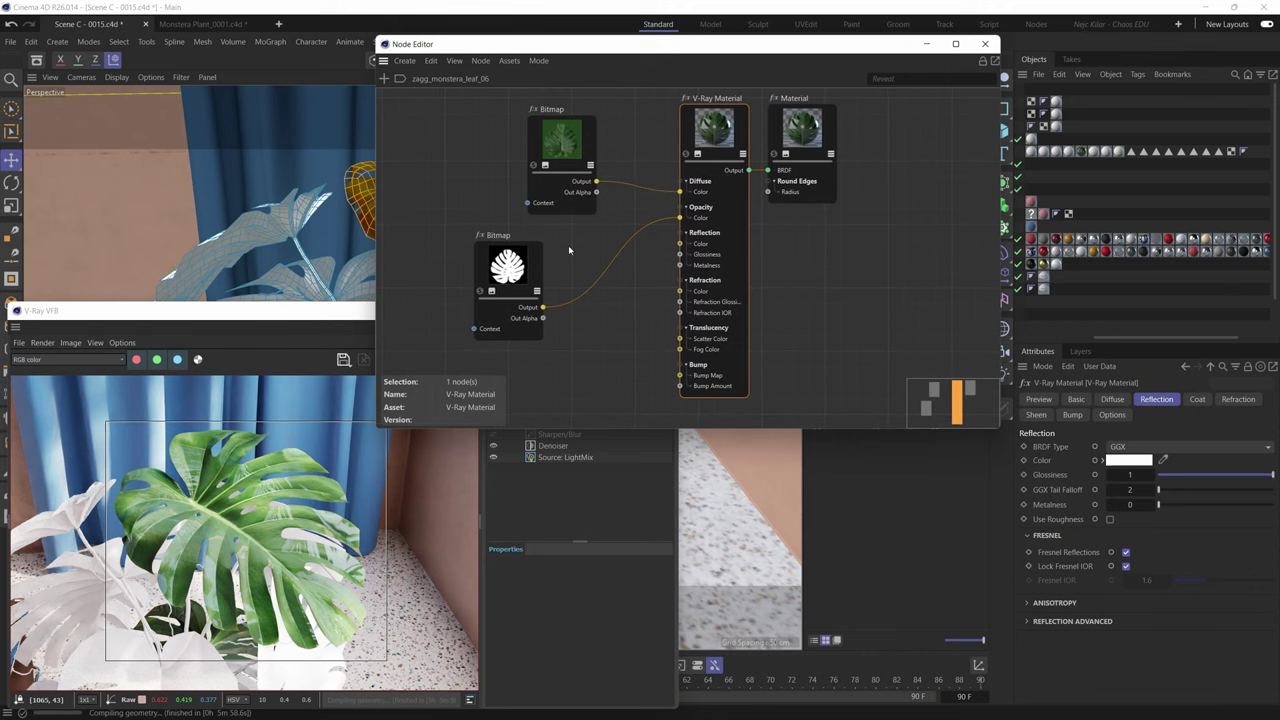
left_click_drag(528, 264, 528, 248)
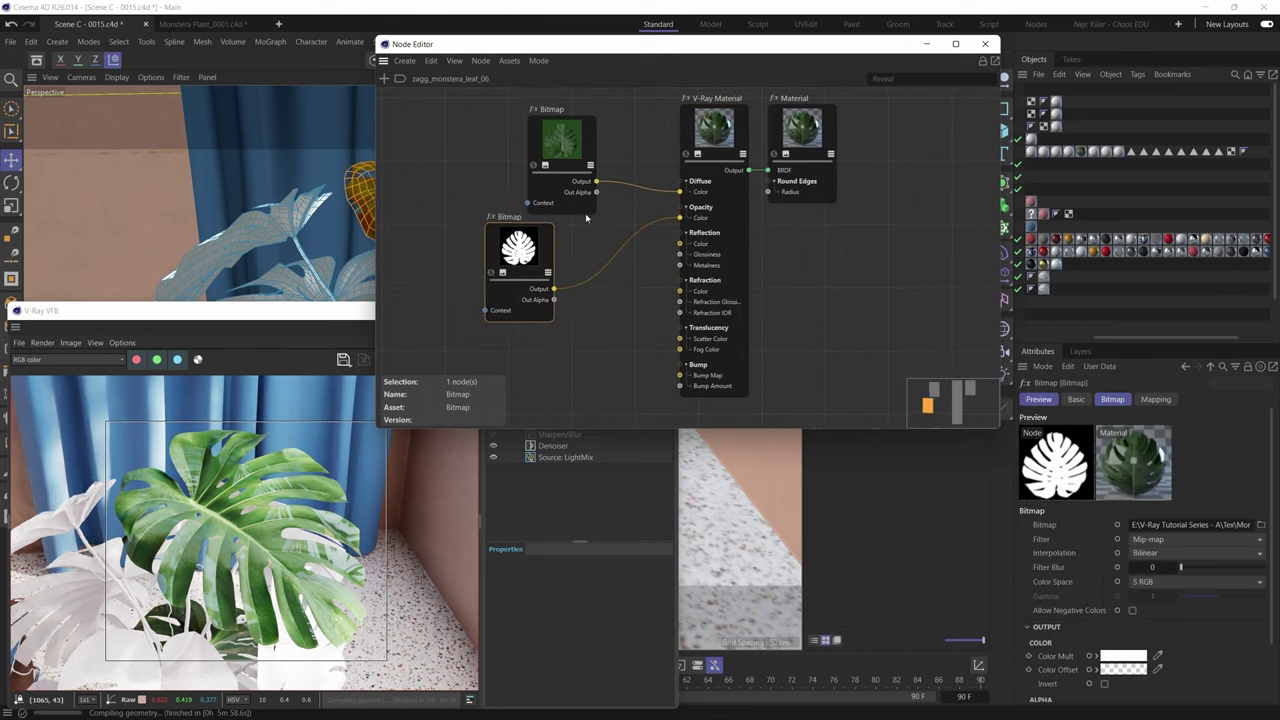
left_click(612, 231)
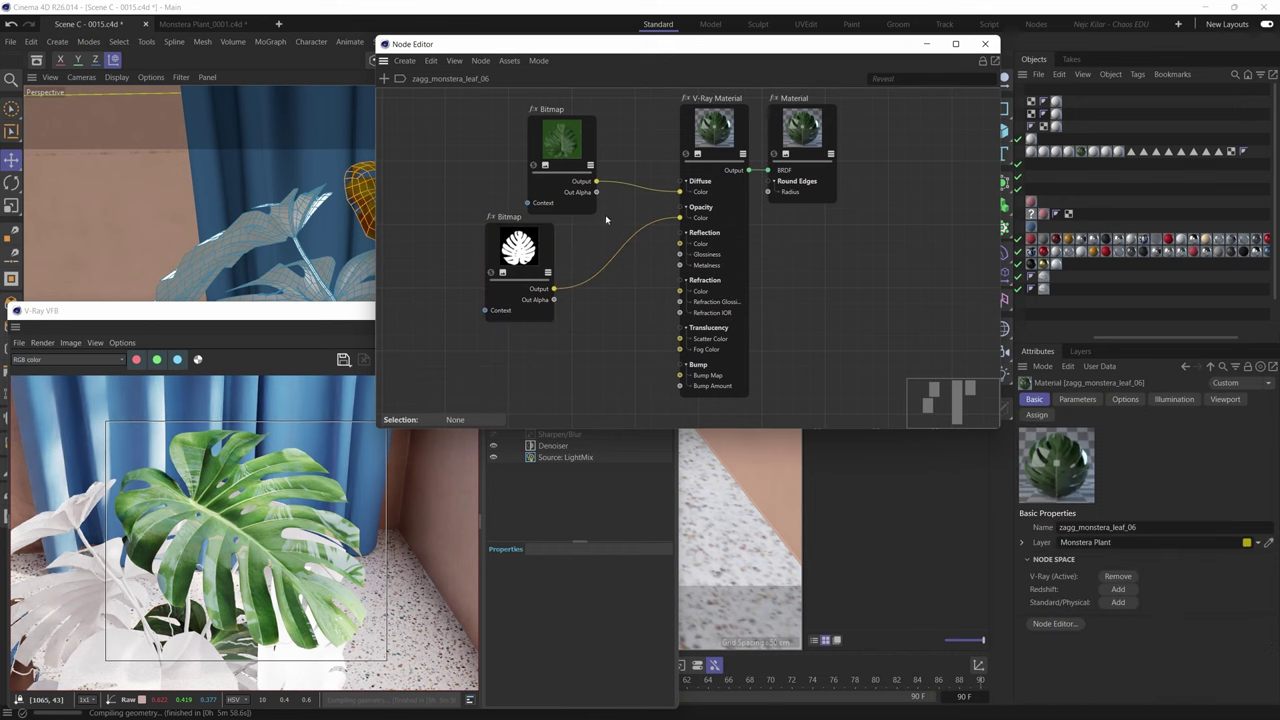
left_click(571, 152)
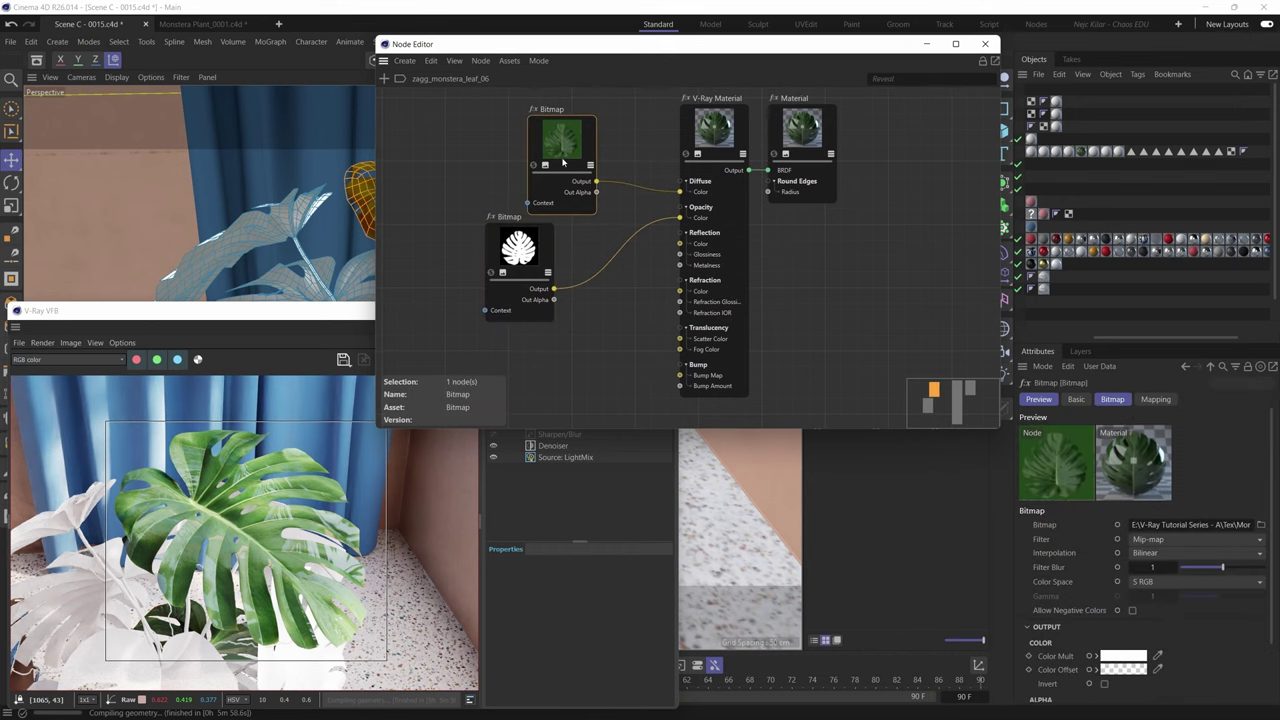
left_click_drag(557, 145, 518, 382, "ctrl")
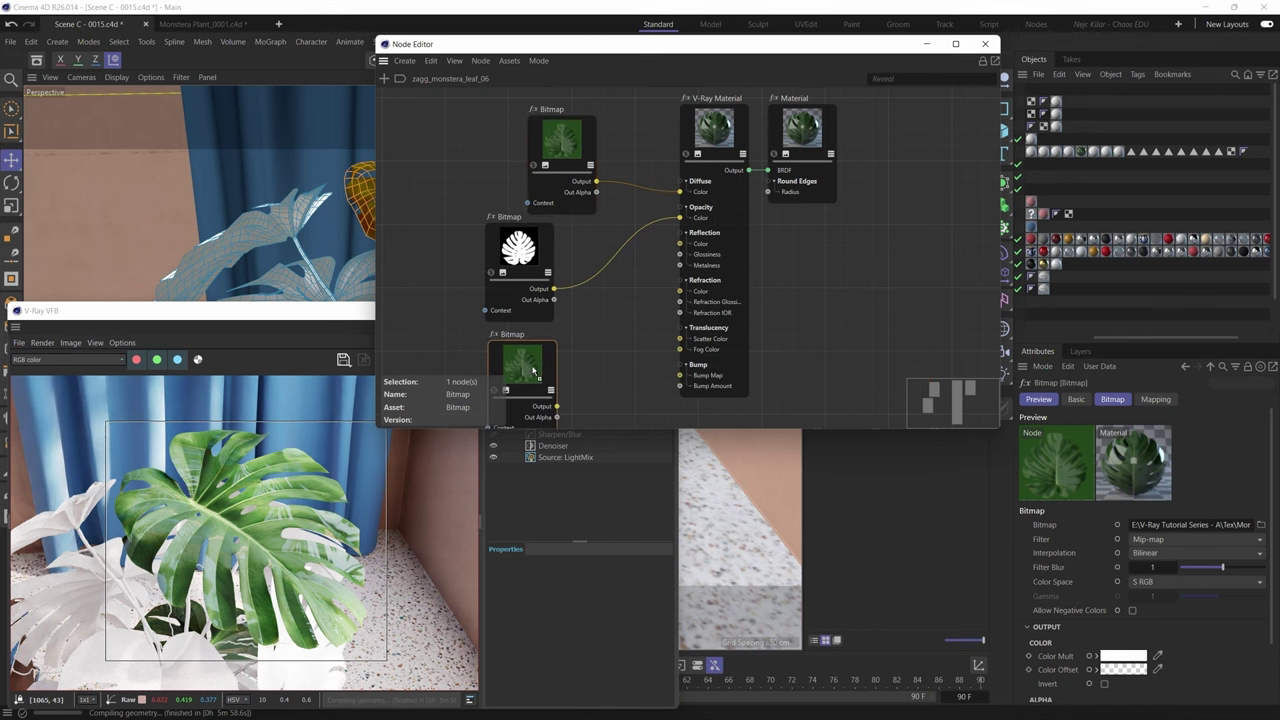
scroll(870, 399, "down", 1)
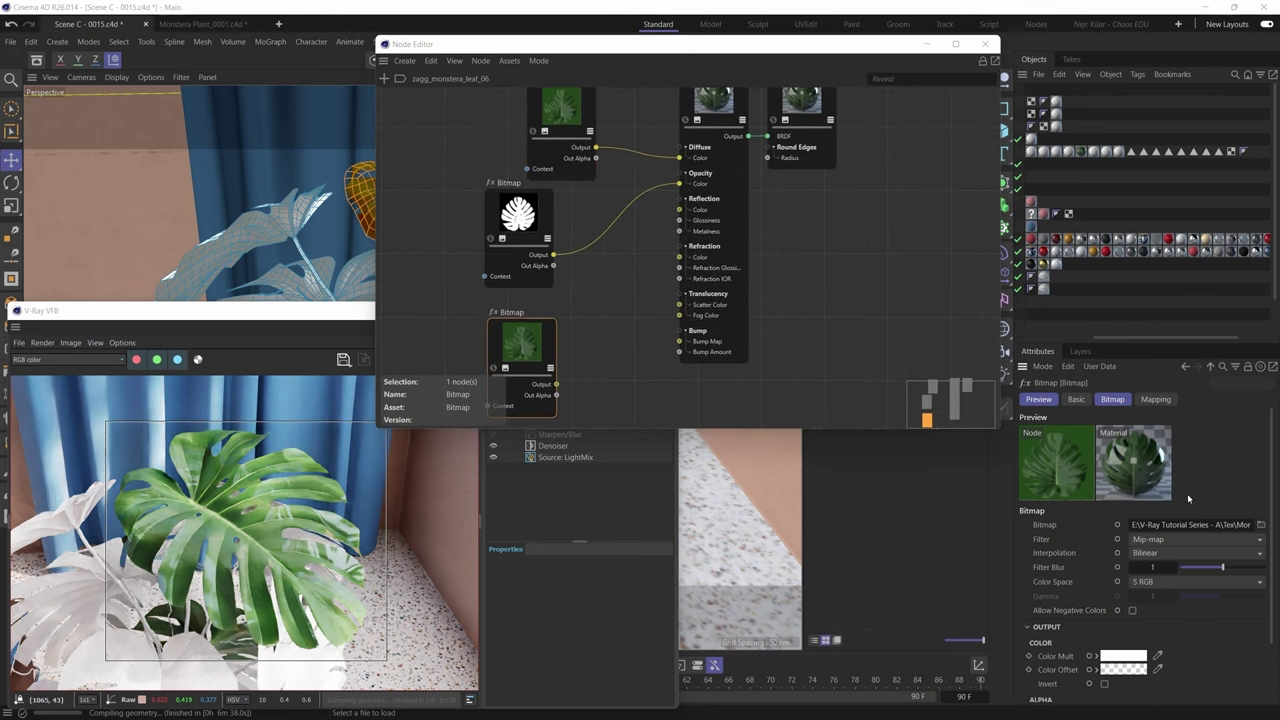
- Load the grunge mask texture from the Tex folder and wire it to Reflection Glossiness
left_click(1260, 524)
left_click(301, 49)
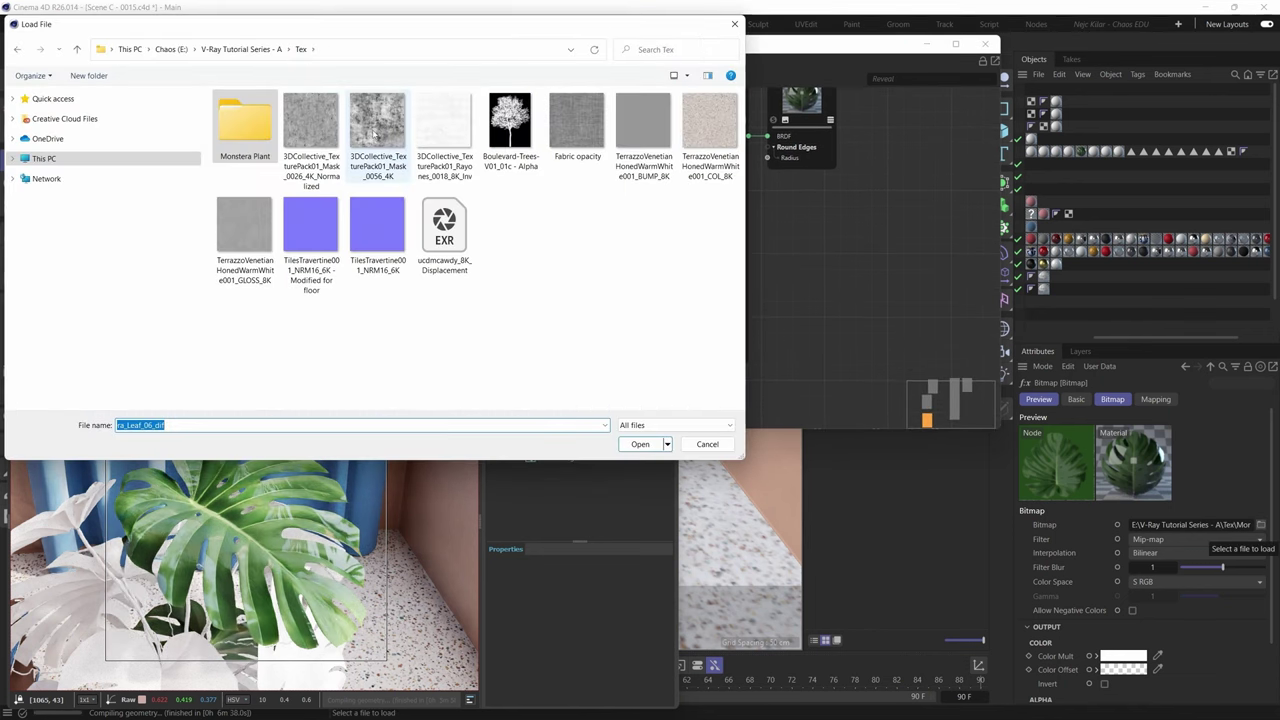
left_click(386, 132)
double_click(382, 130)
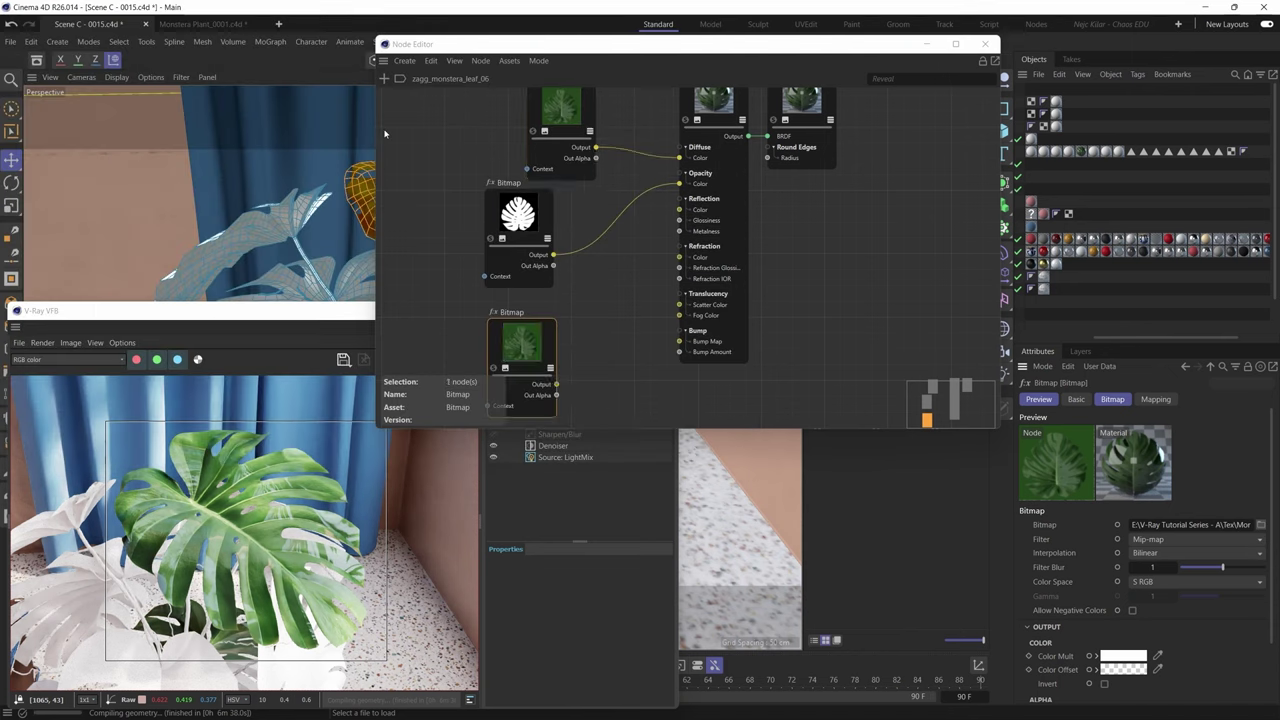
left_click_drag(525, 340, 463, 322)
left_click(519, 357)
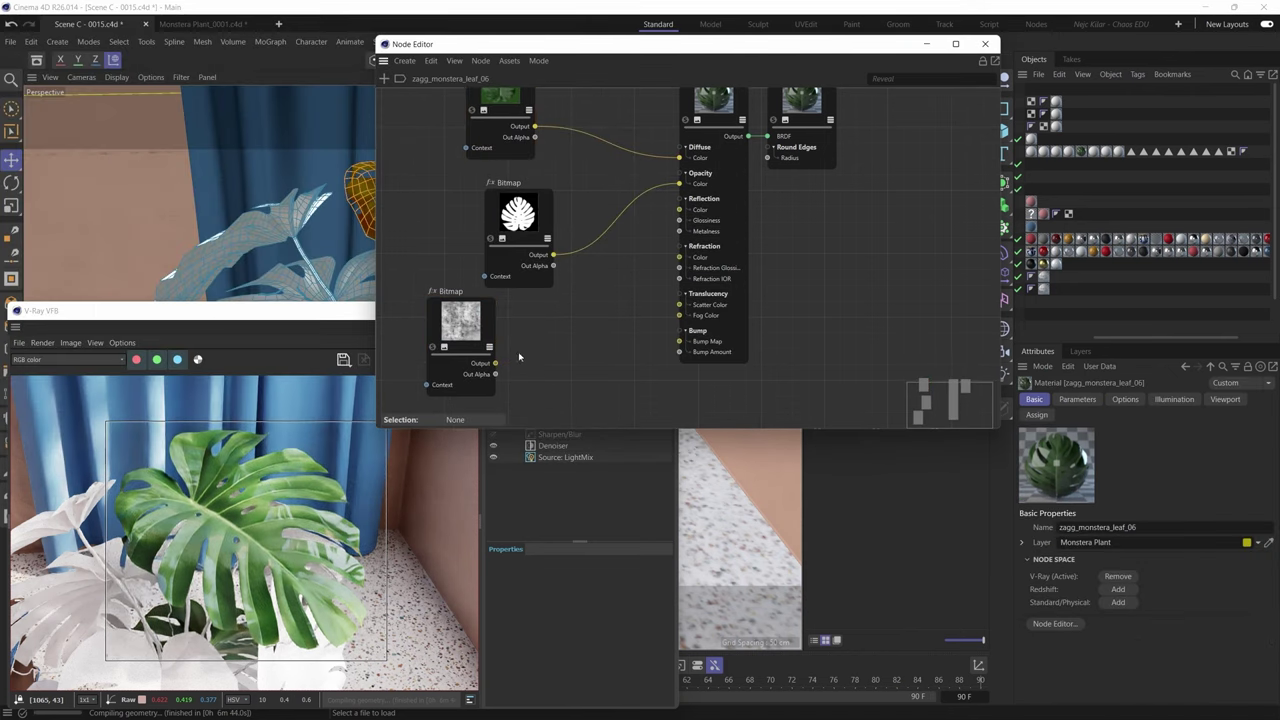
left_click_drag(496, 364, 676, 228)
- Check the mottled highlights with a V-Ray VFB region render over the leaf
left_click(290, 484)
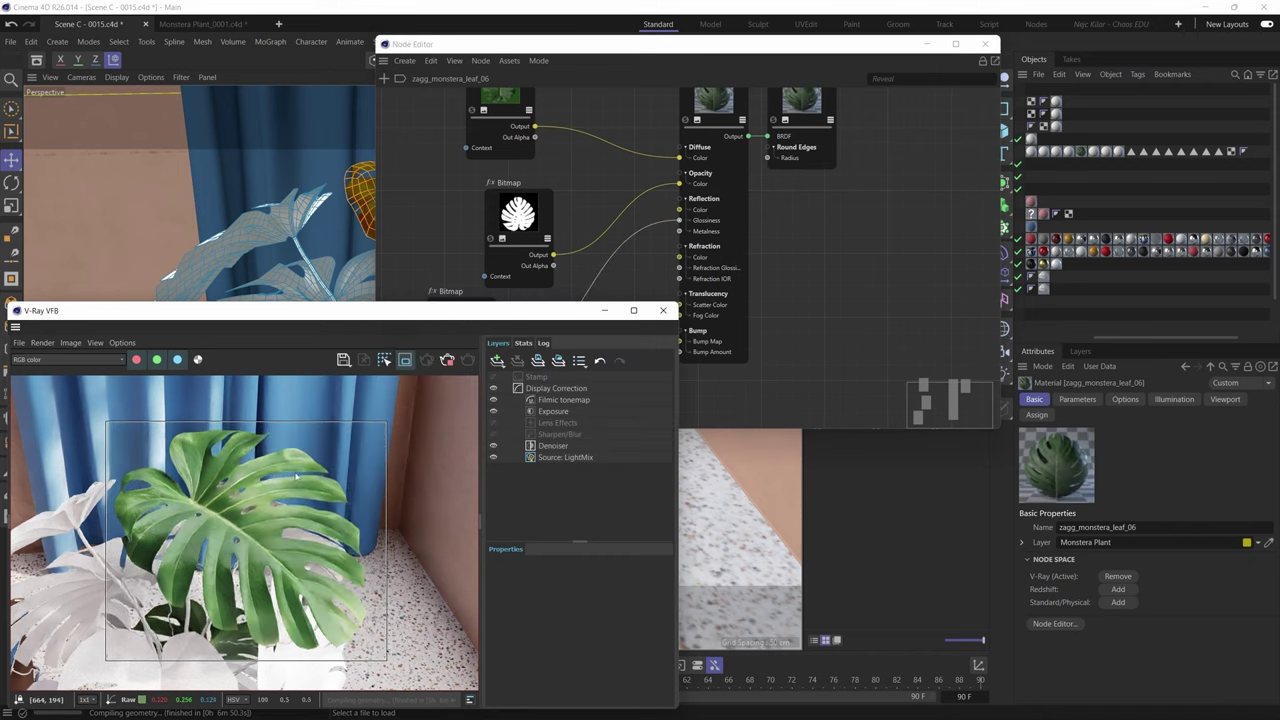
scroll(293, 478, "up", 3)
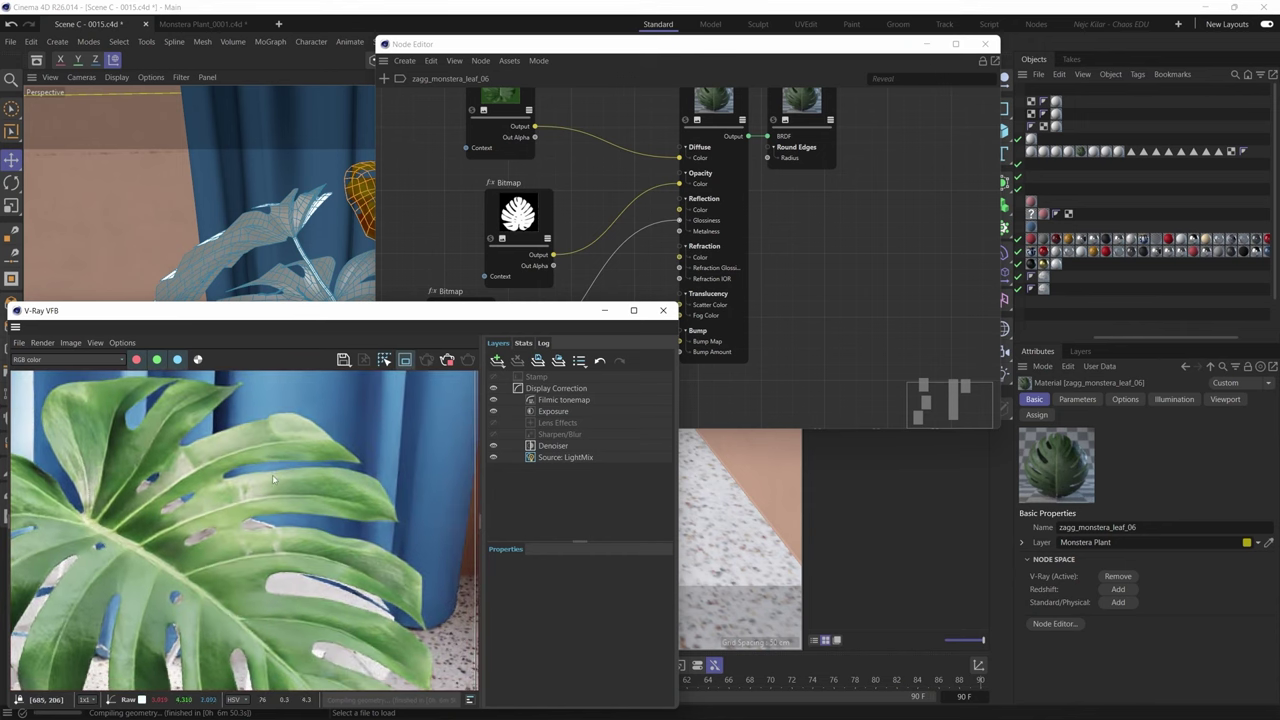
scroll(181, 432, "up", 3)
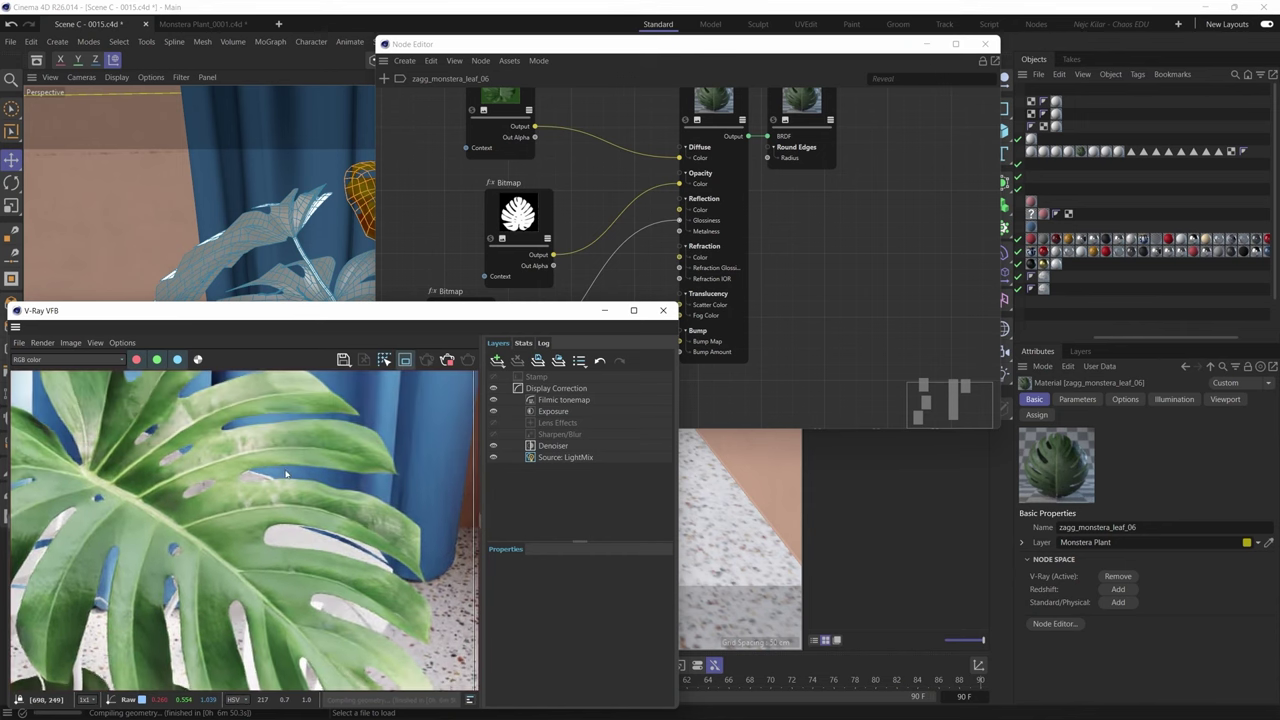
left_click_drag(155, 398, 315, 540)
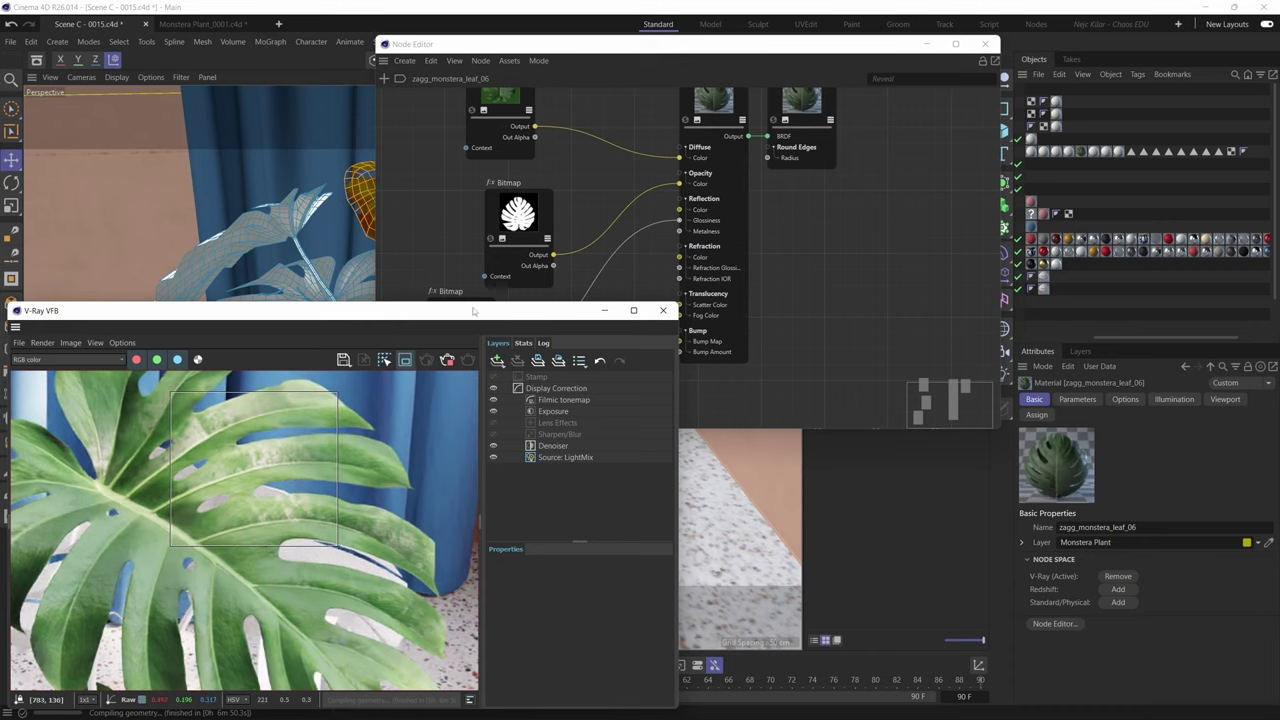
left_click(566, 277)
- Insert a Combine Float node between the grunge Bitmap and Reflection Glossiness, with Mix Strength 0 %
left_click(386, 87)
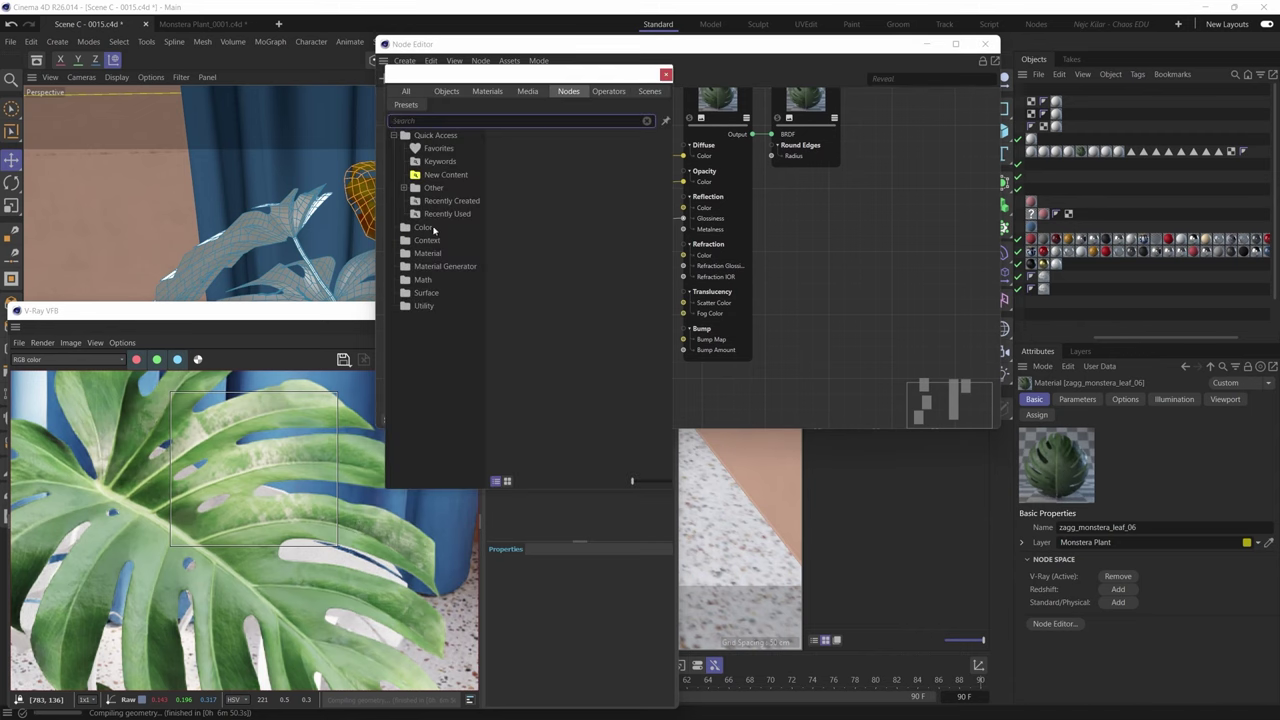
left_click(434, 230)
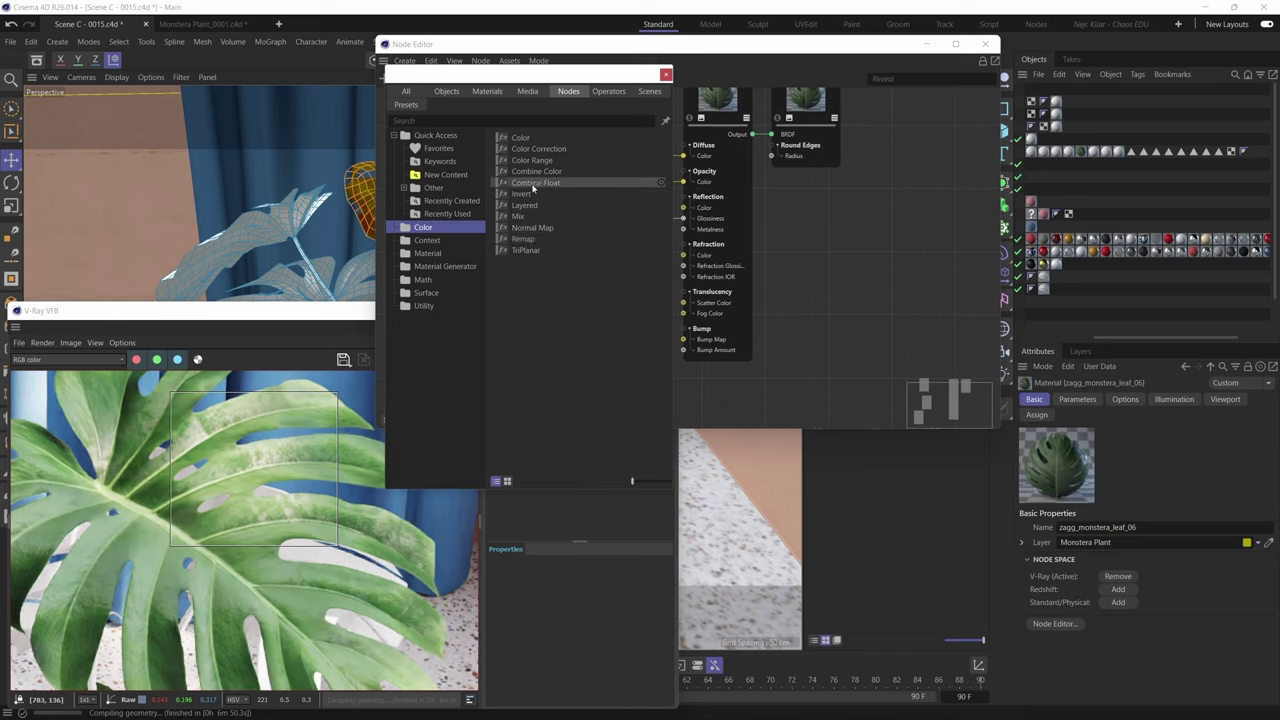
left_click_drag(534, 183, 585, 331)
left_click_drag(503, 366, 684, 219)
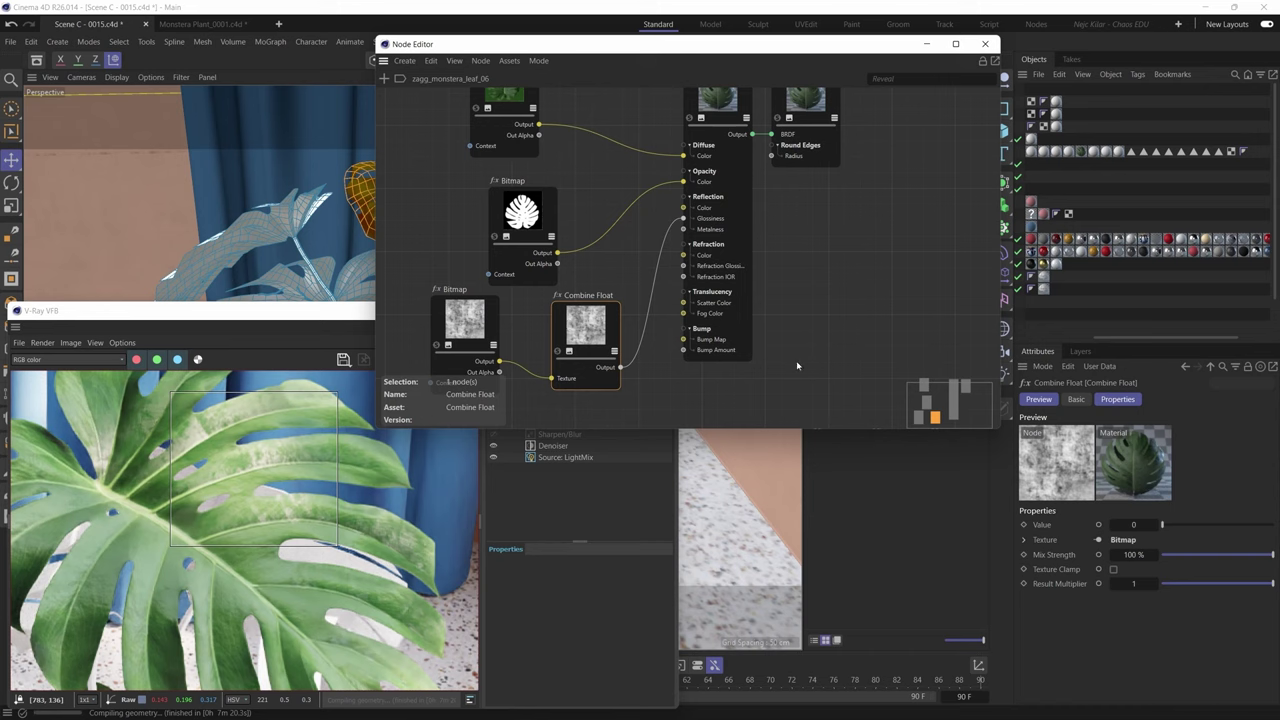
left_click_drag(1185, 559, 1140, 556)
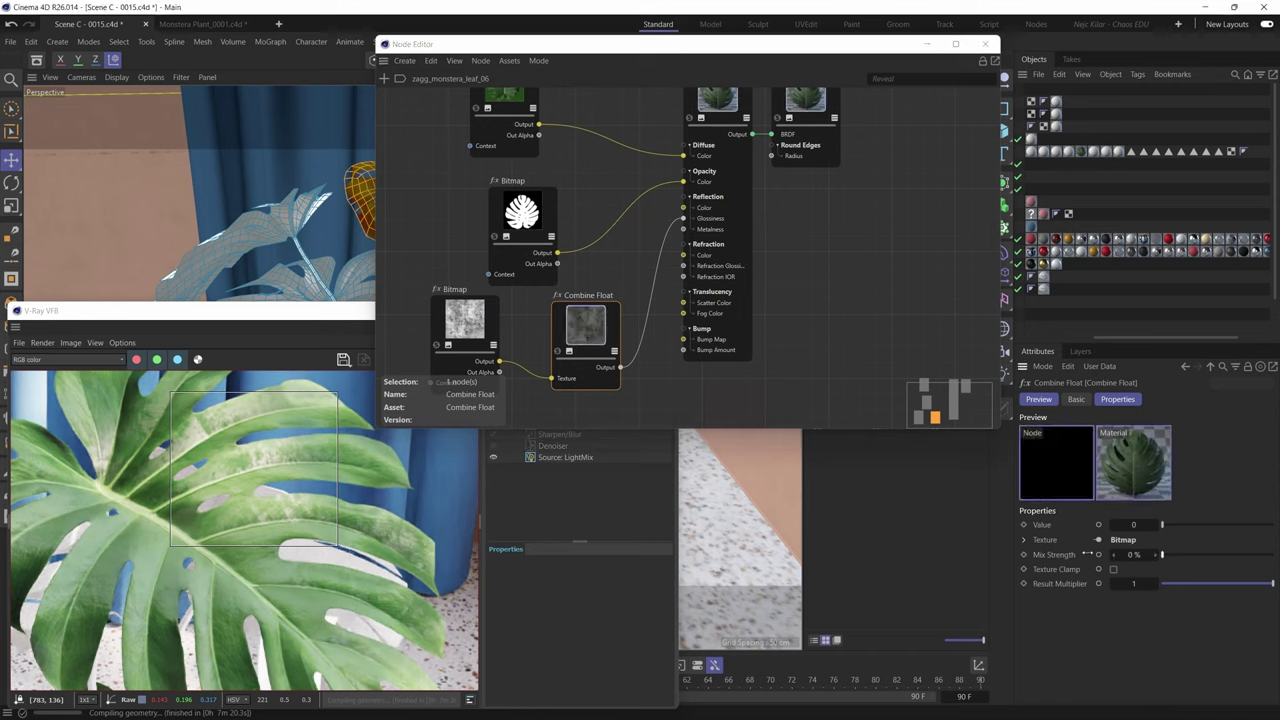
- Set the Combine Float Value to 0.8 and enlarge the VFB render region over the leaf
left_click(1137, 524)
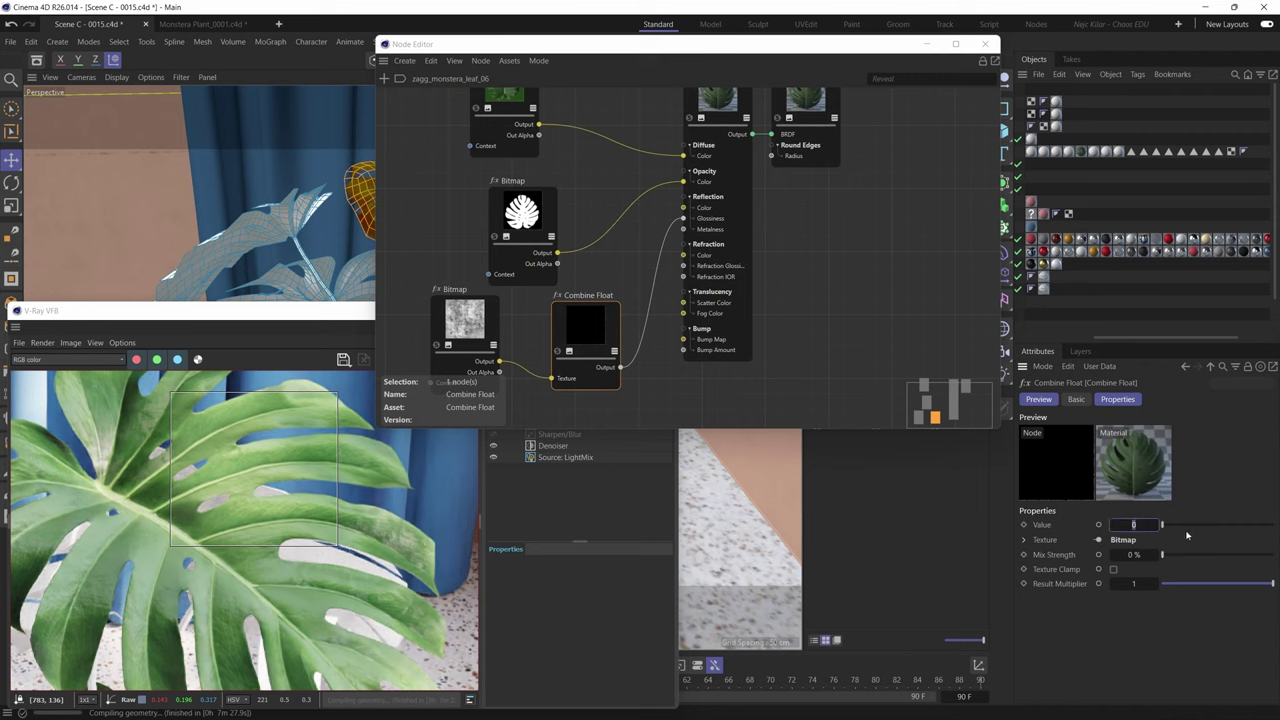
left_click_drag(1187, 536, 1263, 526)
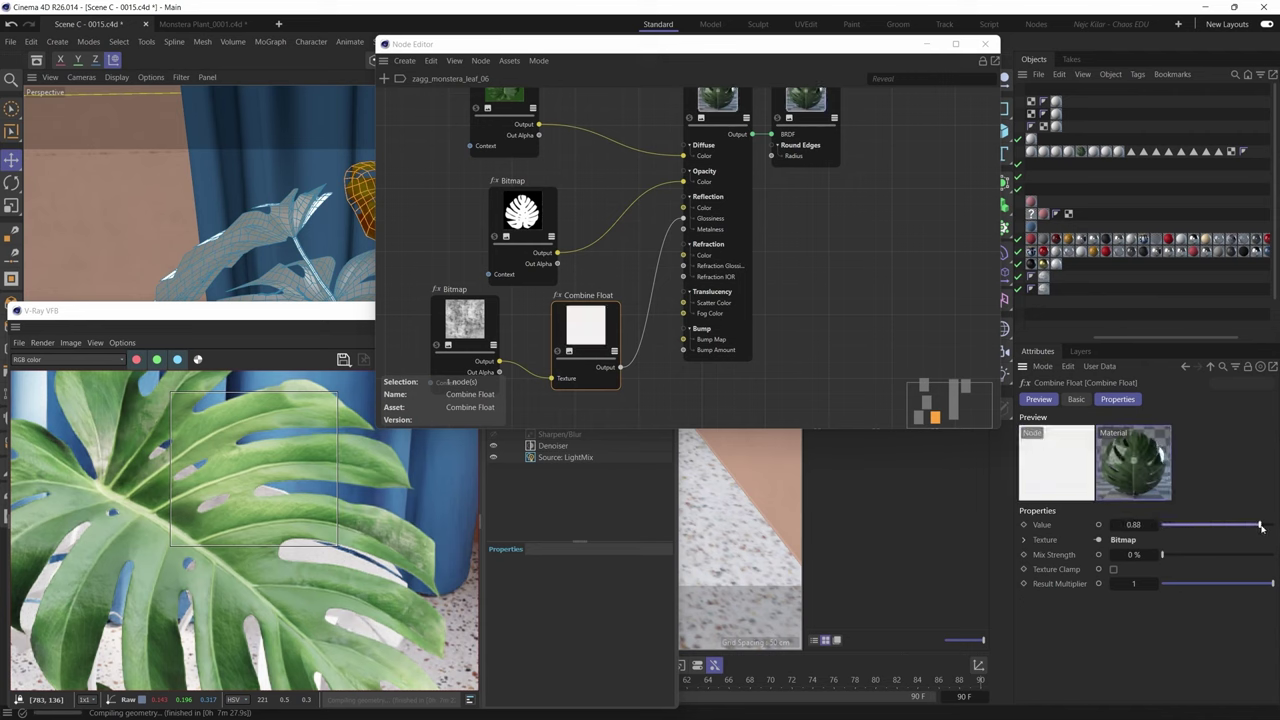
left_click(290, 461)
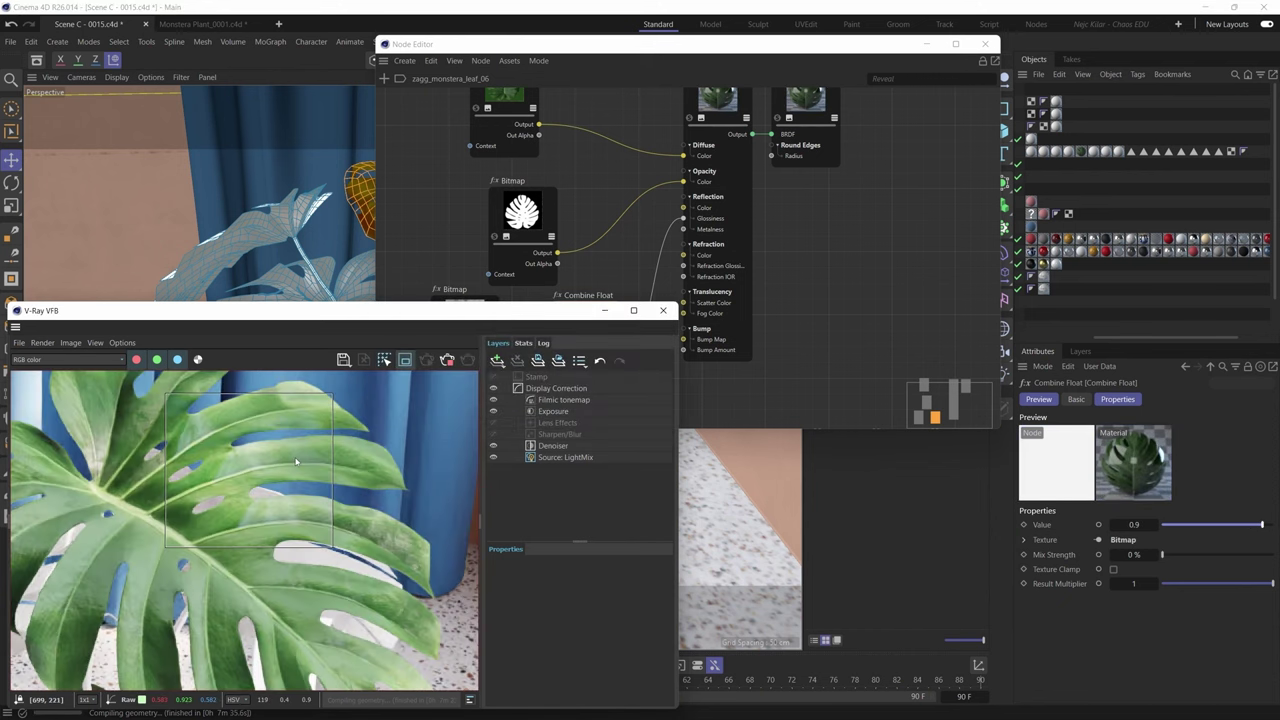
left_click_drag(332, 390, 367, 376)
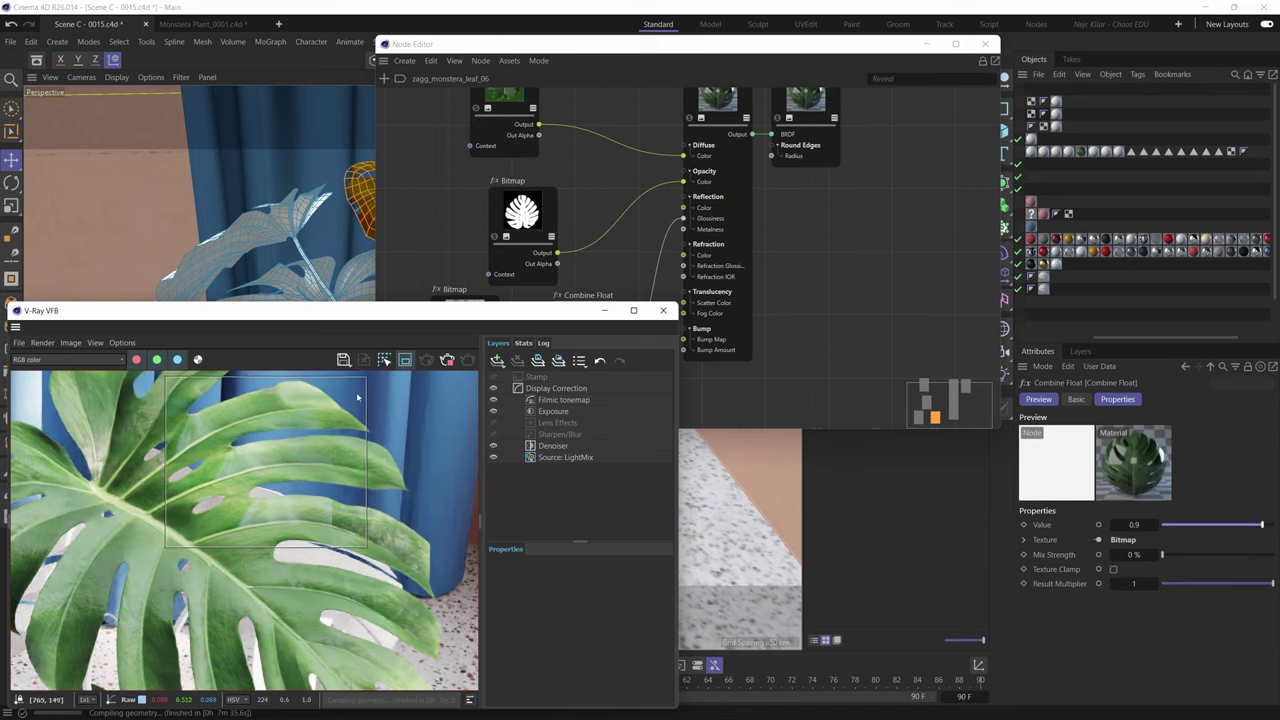
left_click_drag(367, 548, 380, 565)
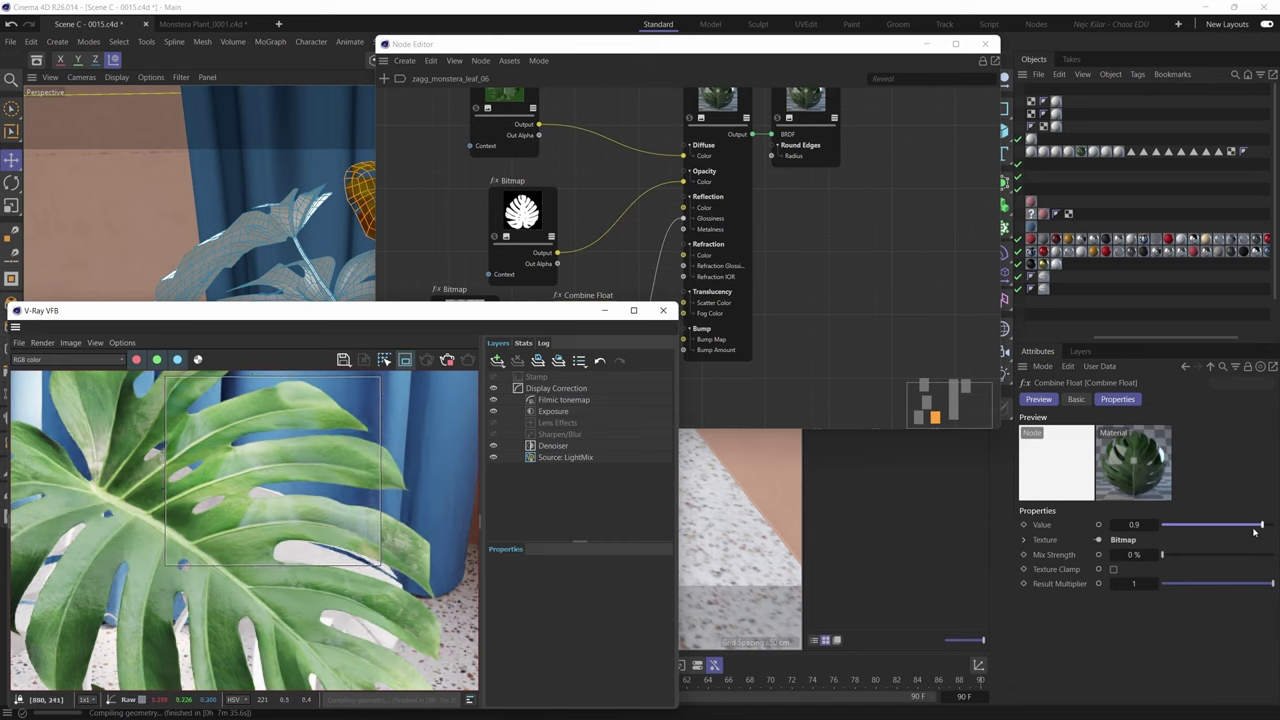
left_click_drag(1261, 527, 1252, 525)
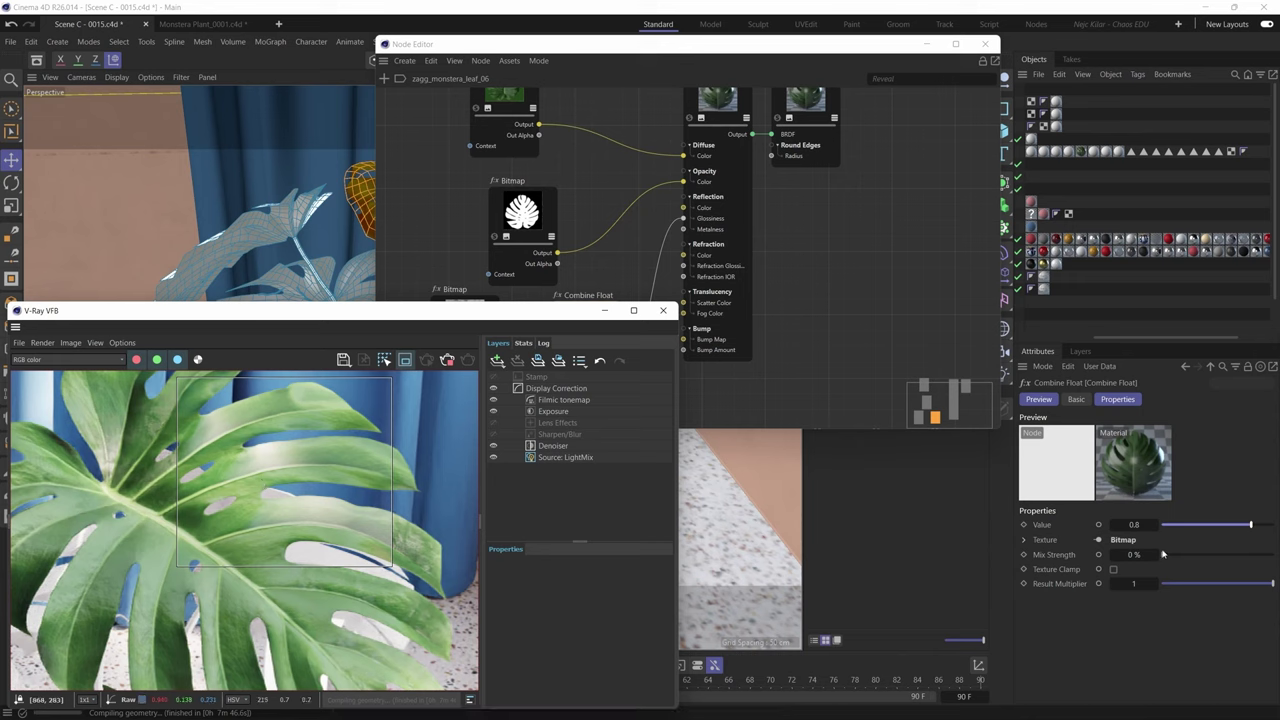
- Try about 40 % Combine Float mix strength and review it in a small leaf render region
left_click_drag(1162, 554, 1208, 558)
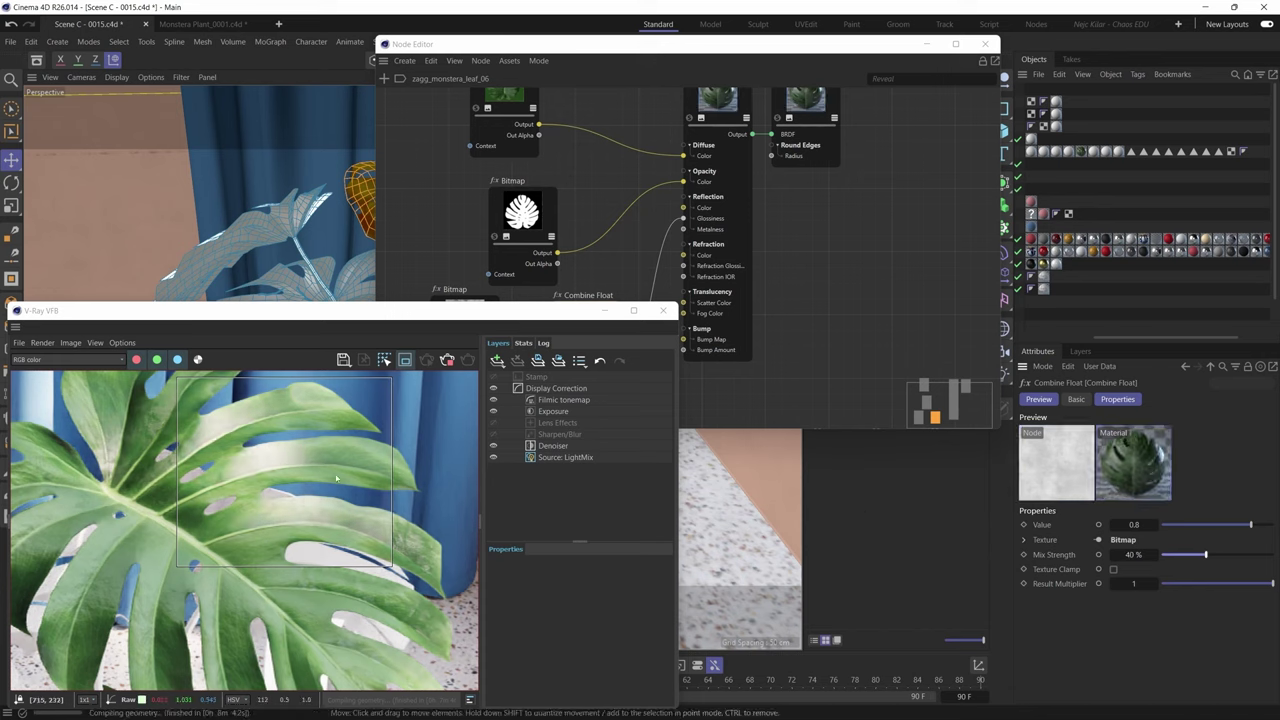
scroll(336, 478, "up", 4)
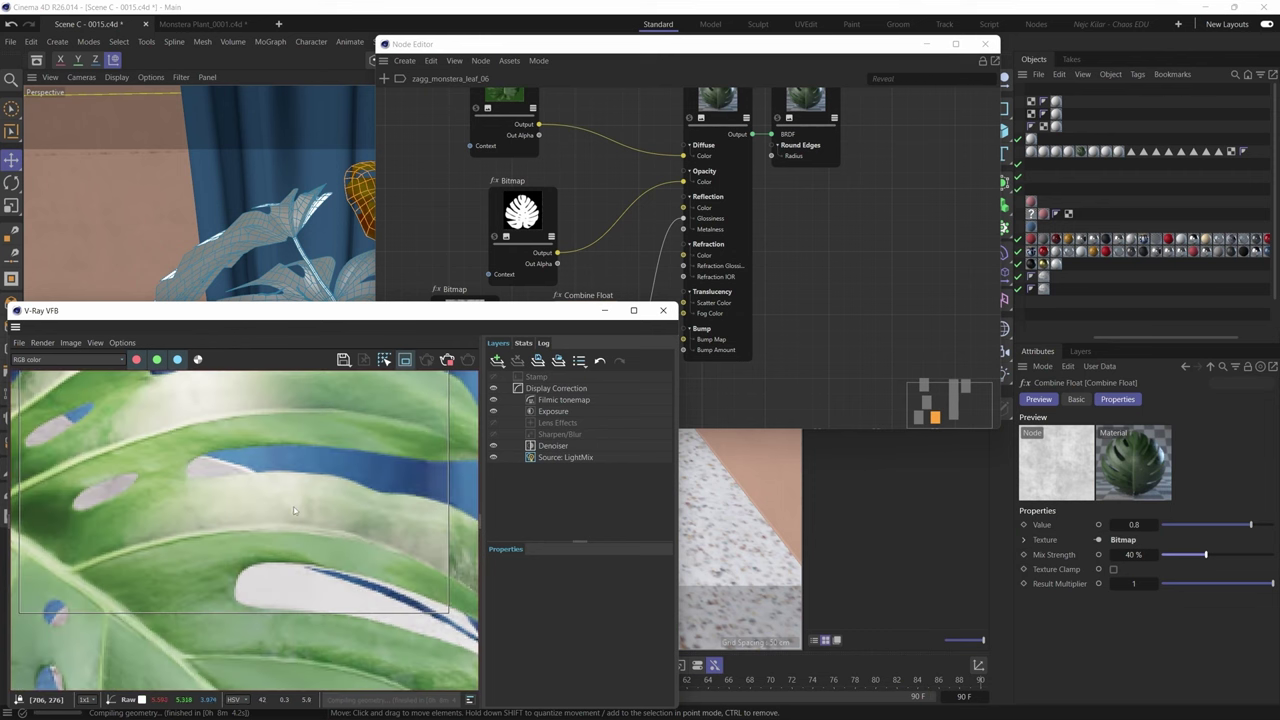
scroll(294, 511, "down", 4)
left_click_drag(344, 498, 266, 670)
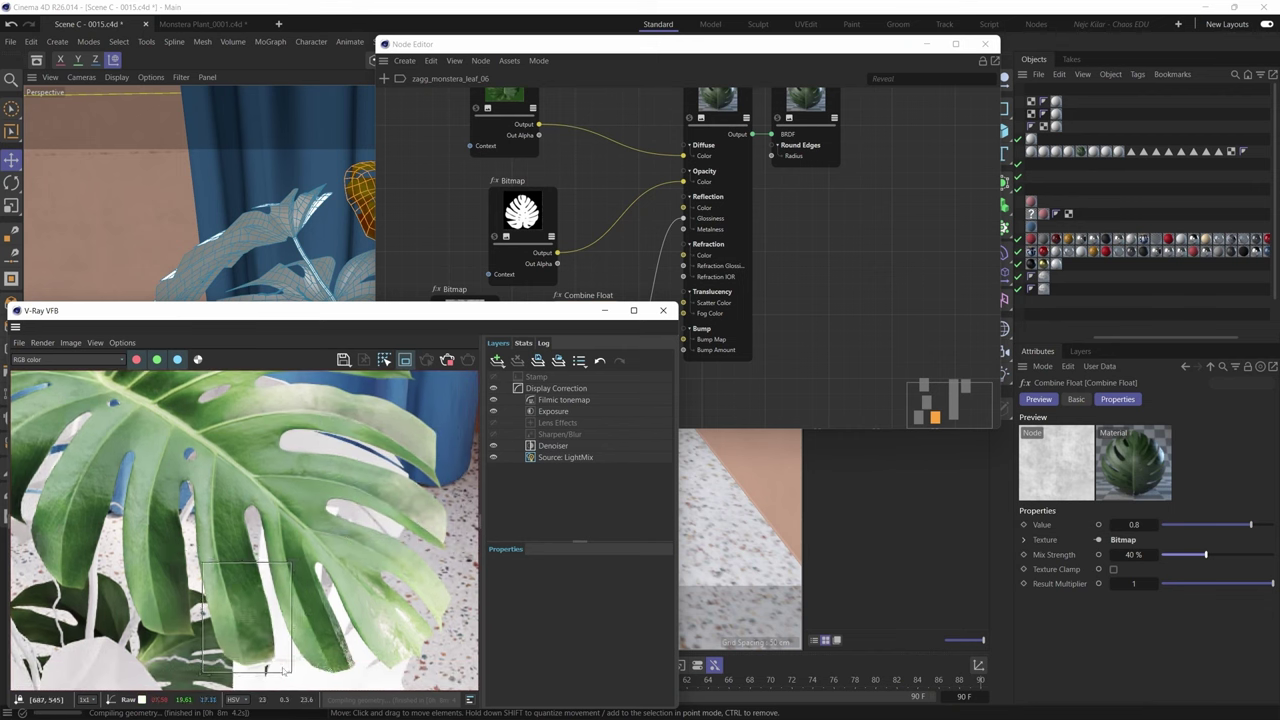
left_click_drag(246, 617, 312, 426)
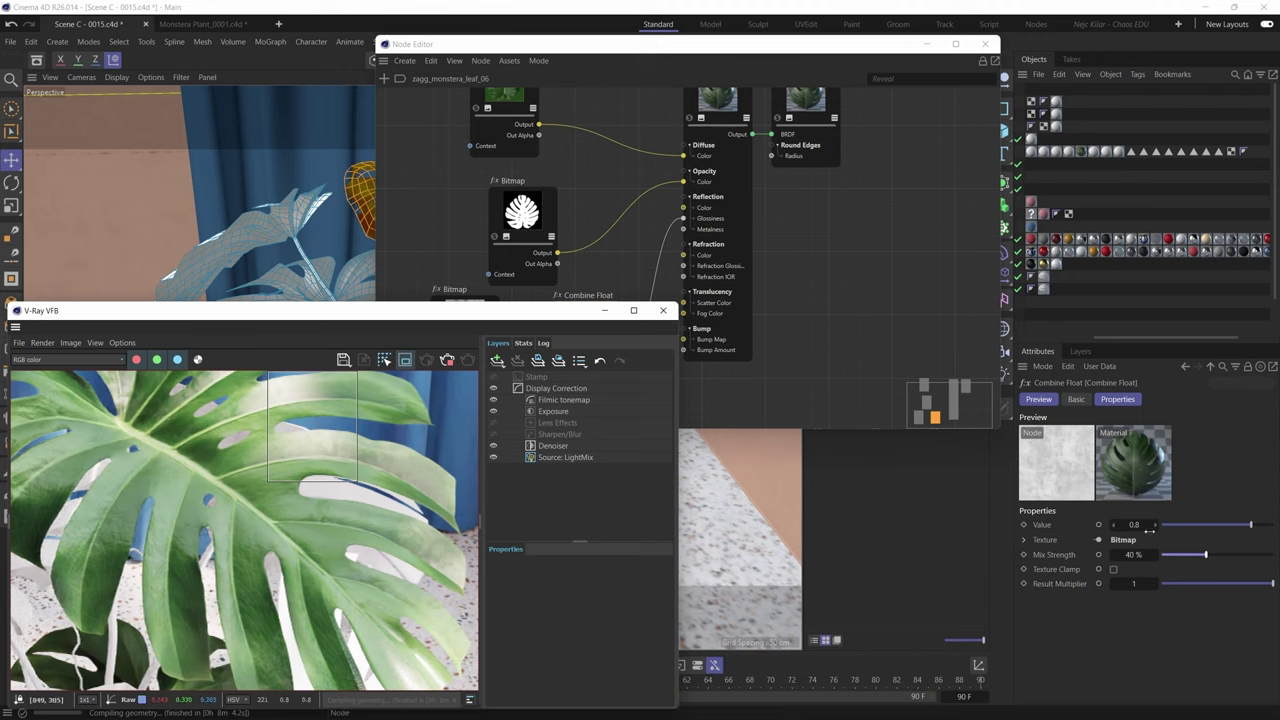
- Settle mix strength at 30 % and render a region around the whole monstera plant
left_click_drag(1206, 555, 1196, 556)
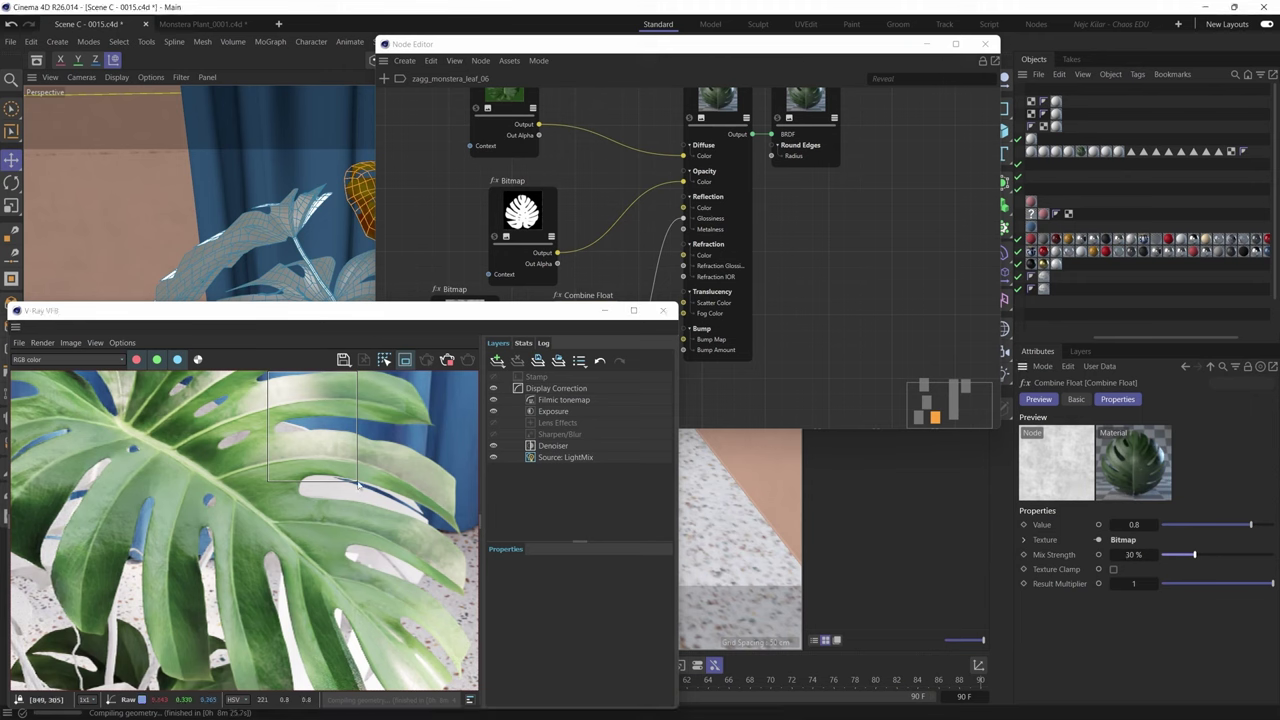
left_click_drag(358, 485, 397, 490)
scroll(320, 430, "up", 2)
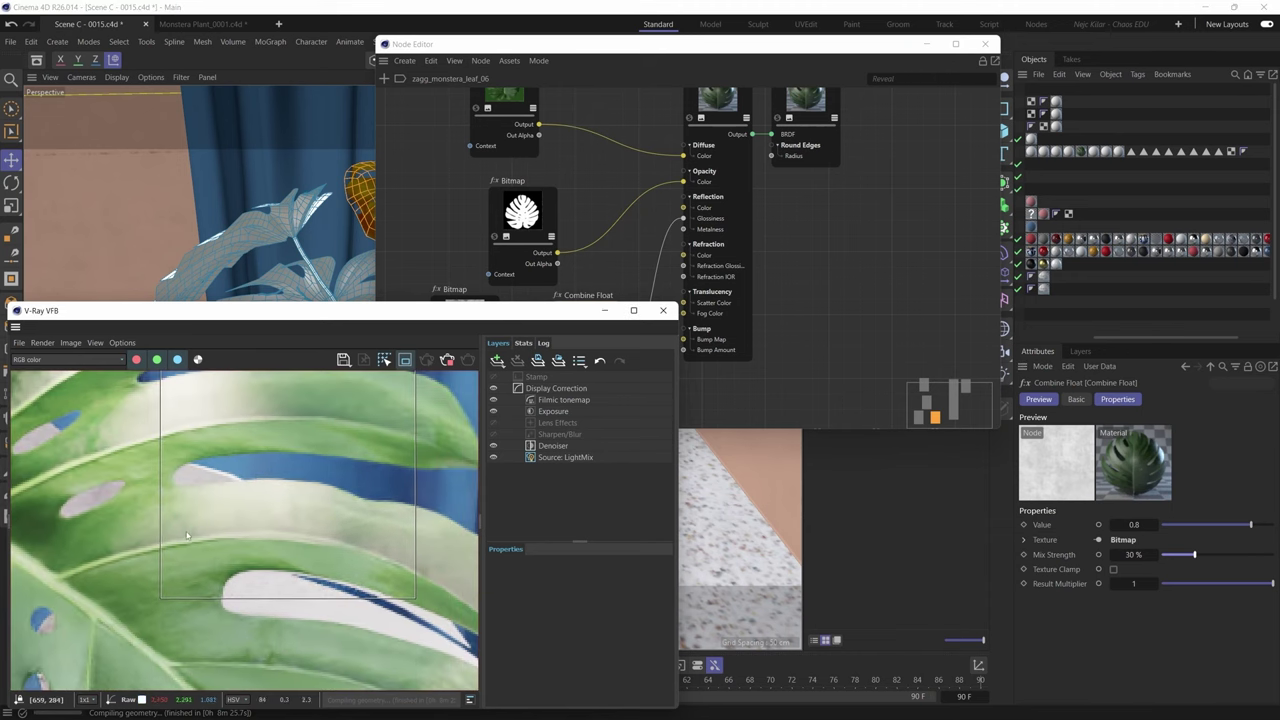
scroll(303, 517, "down", 3)
left_click_drag(243, 465, 196, 457)
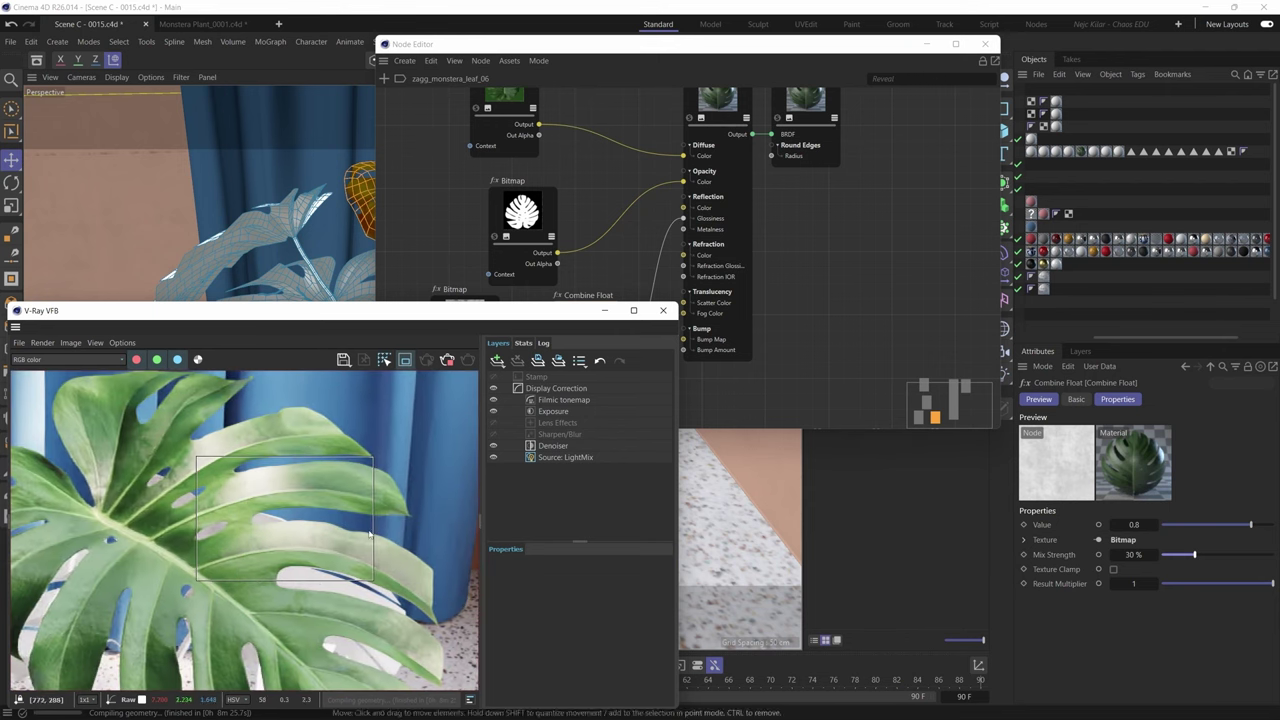
left_click_drag(375, 458, 398, 450)
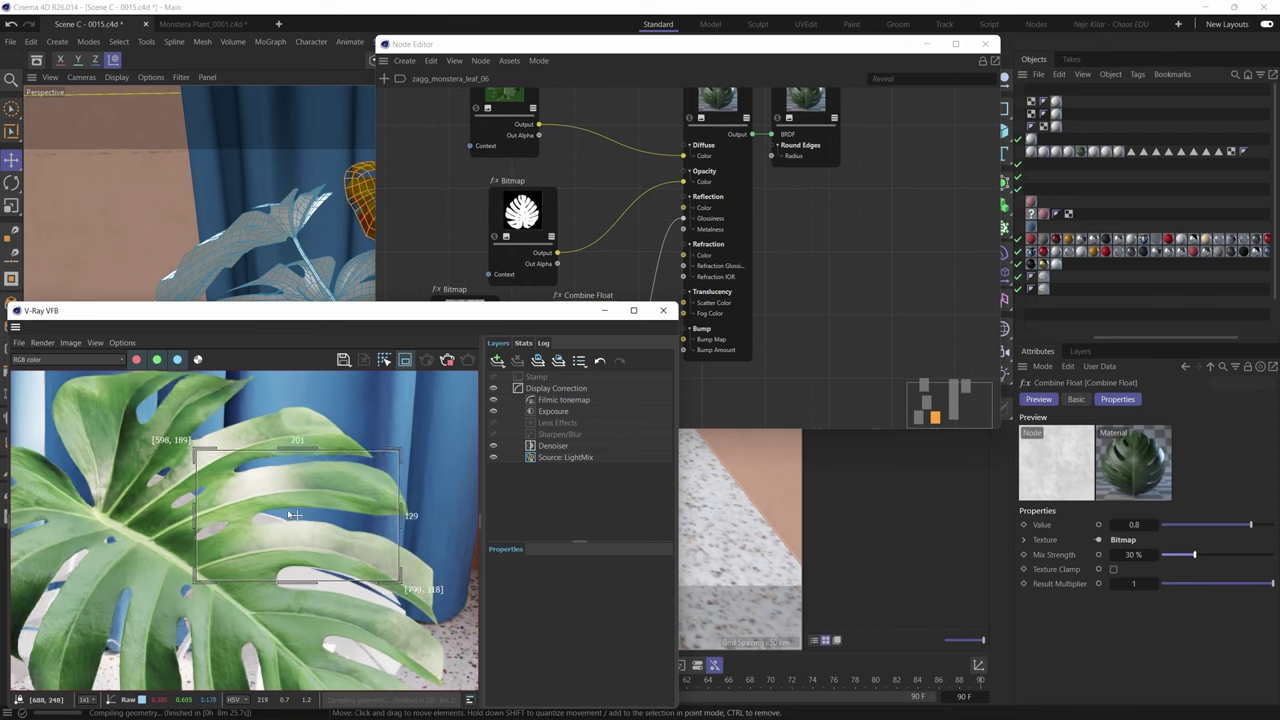
scroll(295, 515, "down", 3)
left_click_drag(105, 432, 380, 668)
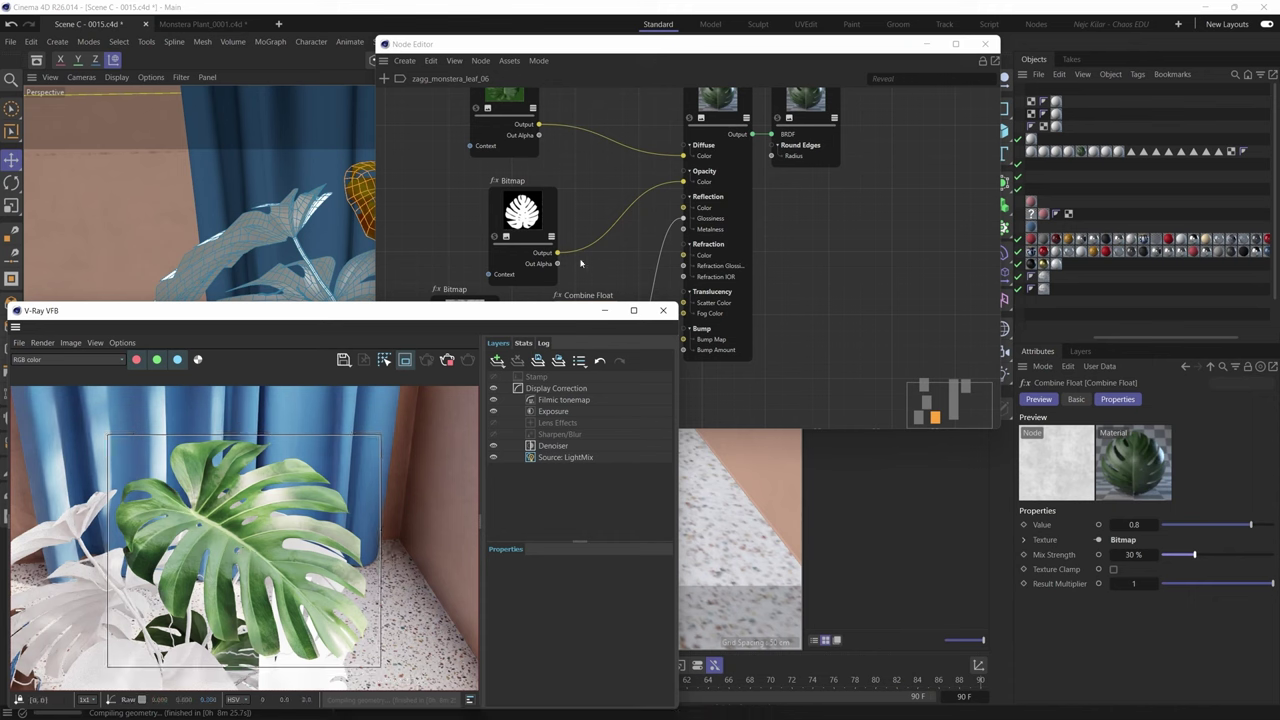
- Wire the grunge mask Bitmap's Output into the V-Ray Material's Bump Map port
left_click(785, 266)
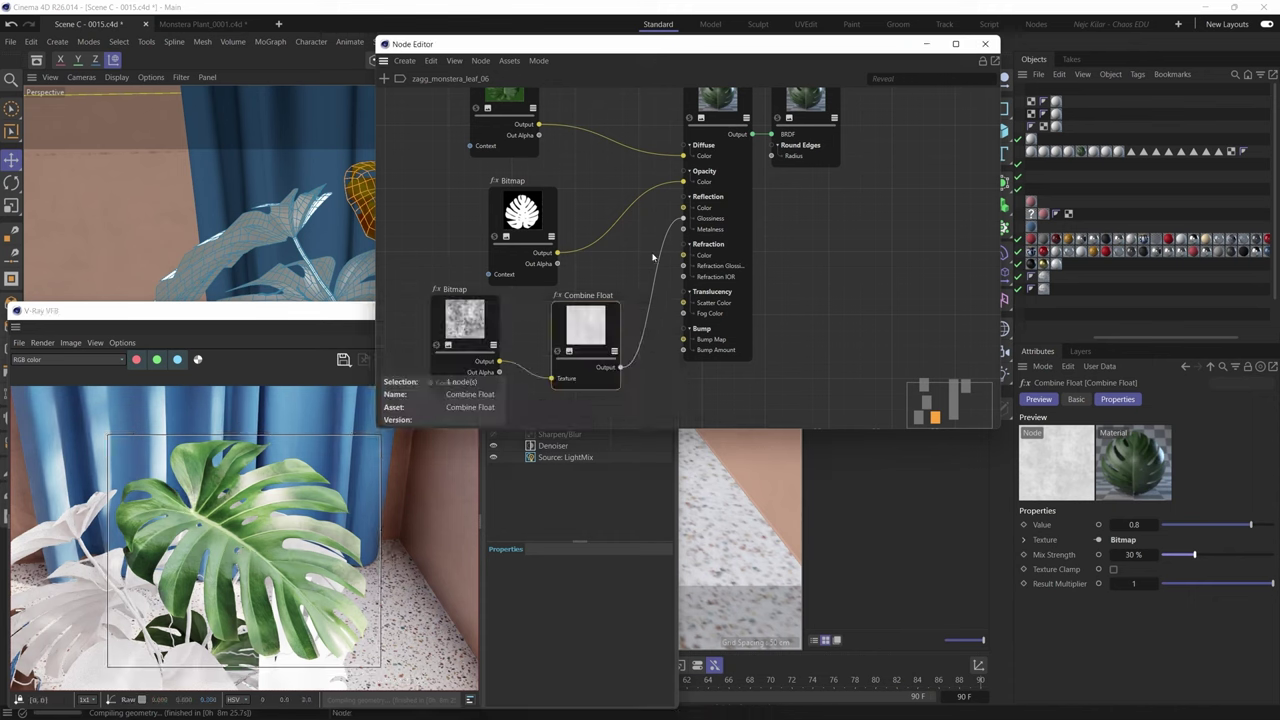
scroll(531, 256, "down", 4)
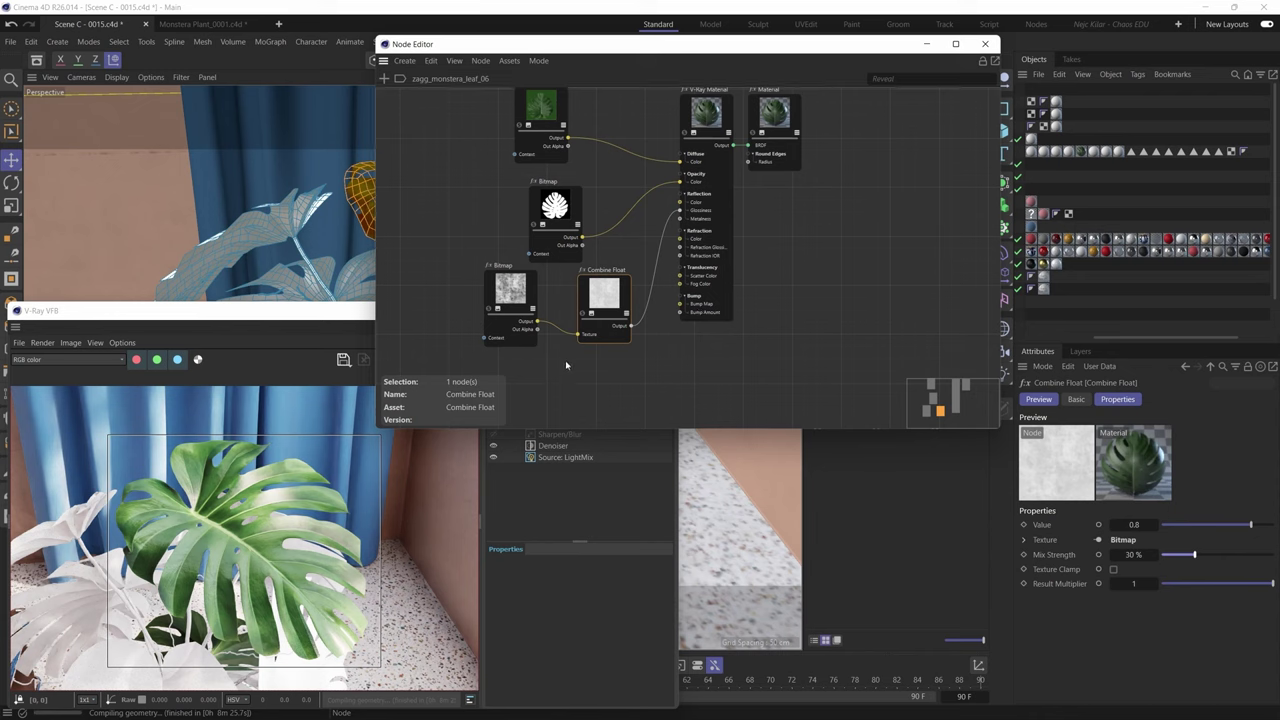
key("h")
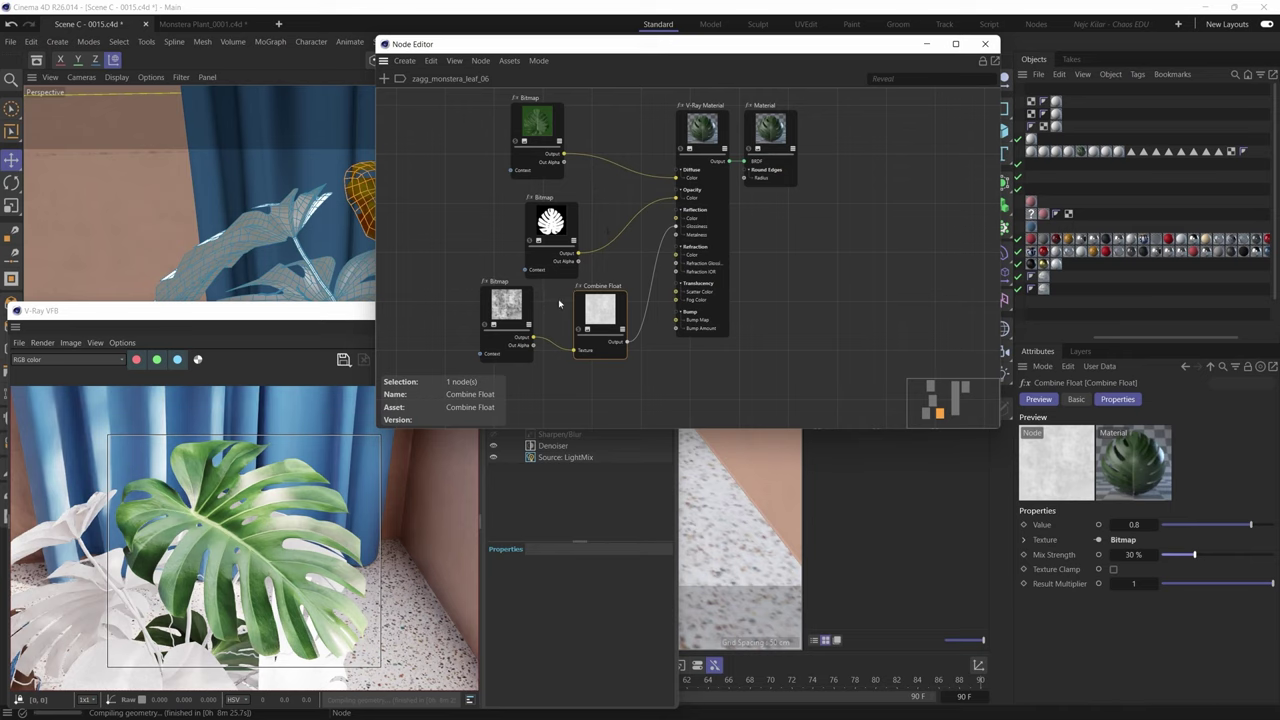
left_click(545, 312)
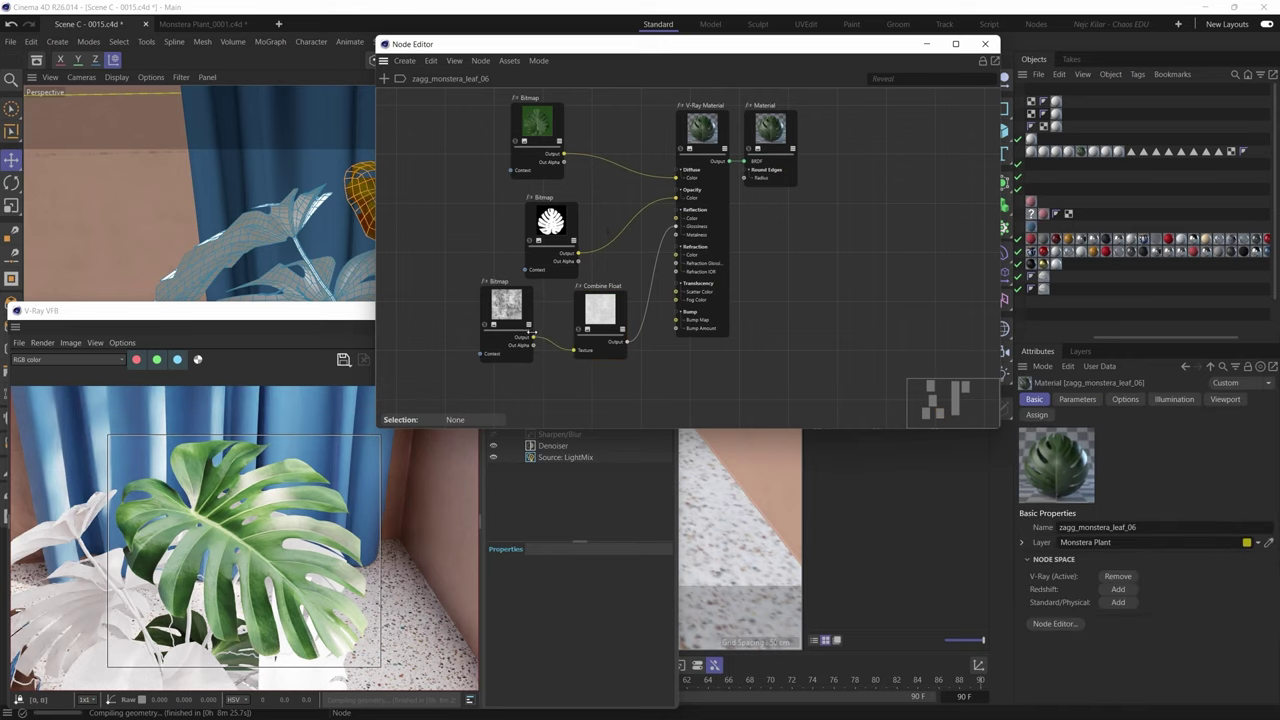
left_click_drag(533, 337, 676, 320)
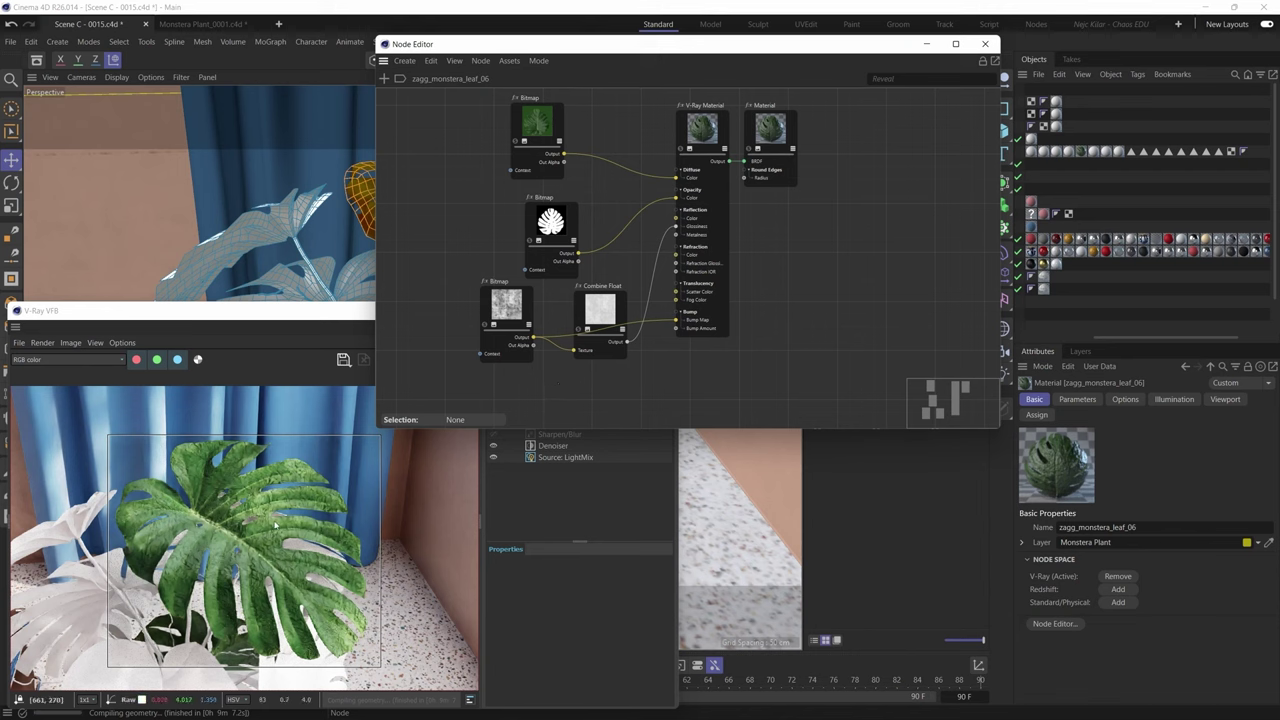
- Set the V-Ray Material's Bump Amount to 0.1 cm
left_click(323, 478)
scroll(323, 478, "up", 3)
scroll(323, 478, "down", 3)
scroll(323, 478, "down", 1)
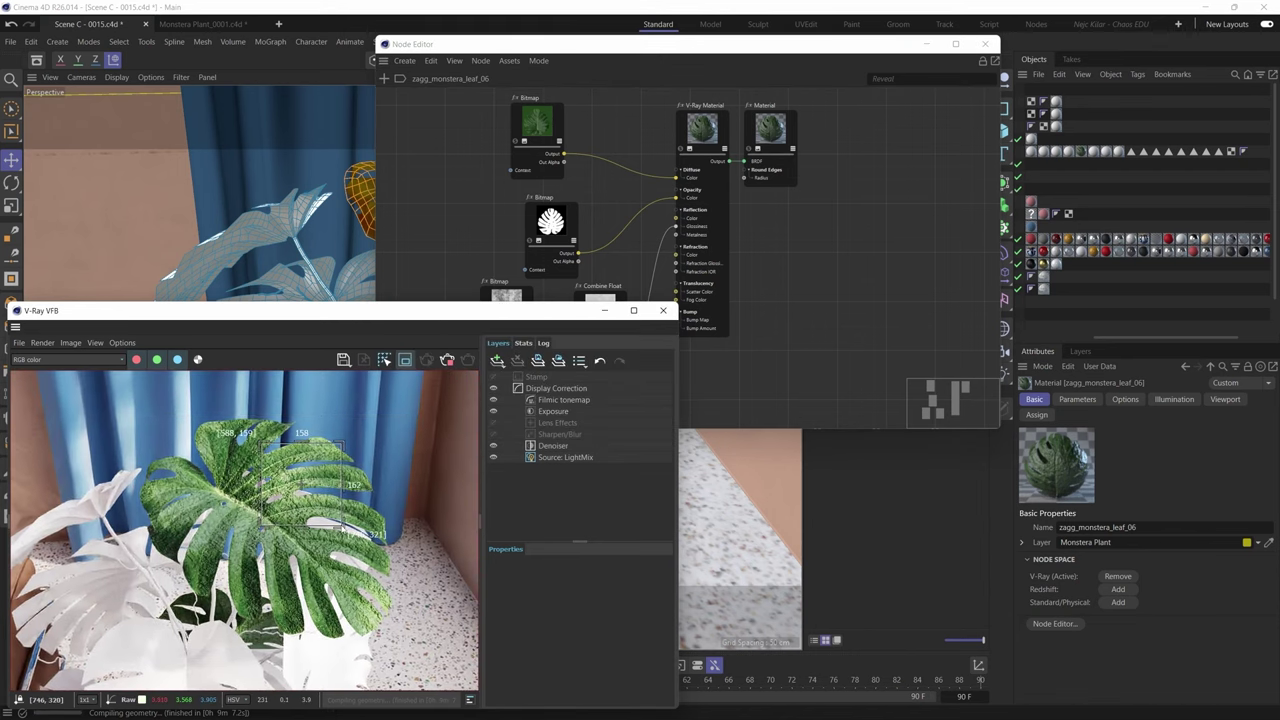
left_click(702, 200)
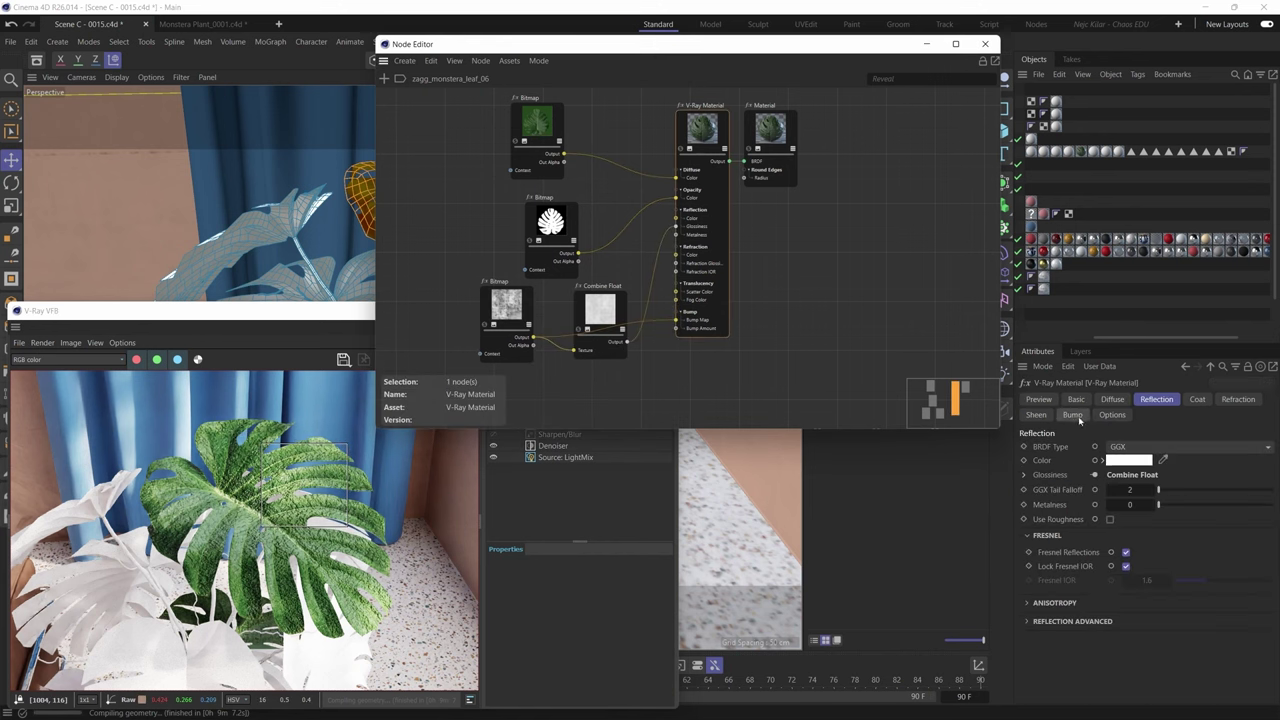
left_click(1072, 414)
double_click(1128, 462)
key("BackSpace")
type("0.1")
key("Return")
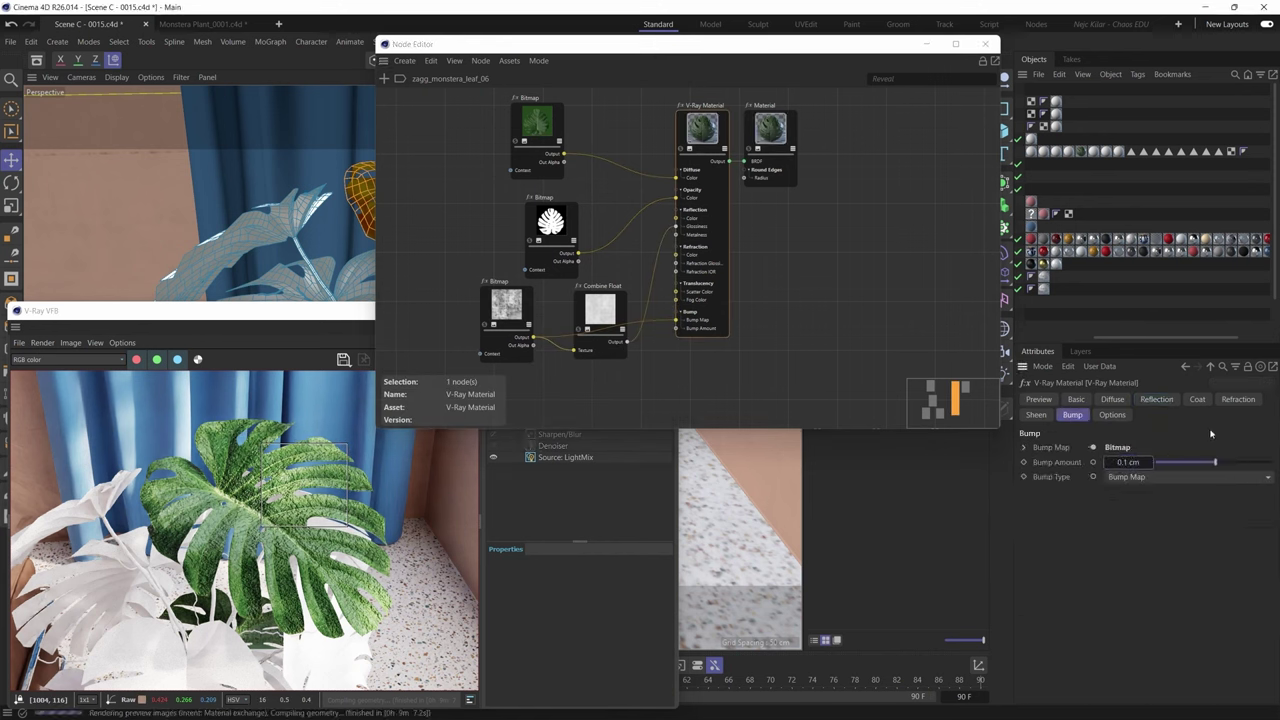
- Lower the Bump Amount to 0.01 cm and show the VFB Denoiser layer settings
left_click(315, 490)
scroll(315, 490, "up", 2)
scroll(315, 490, "up", 2)
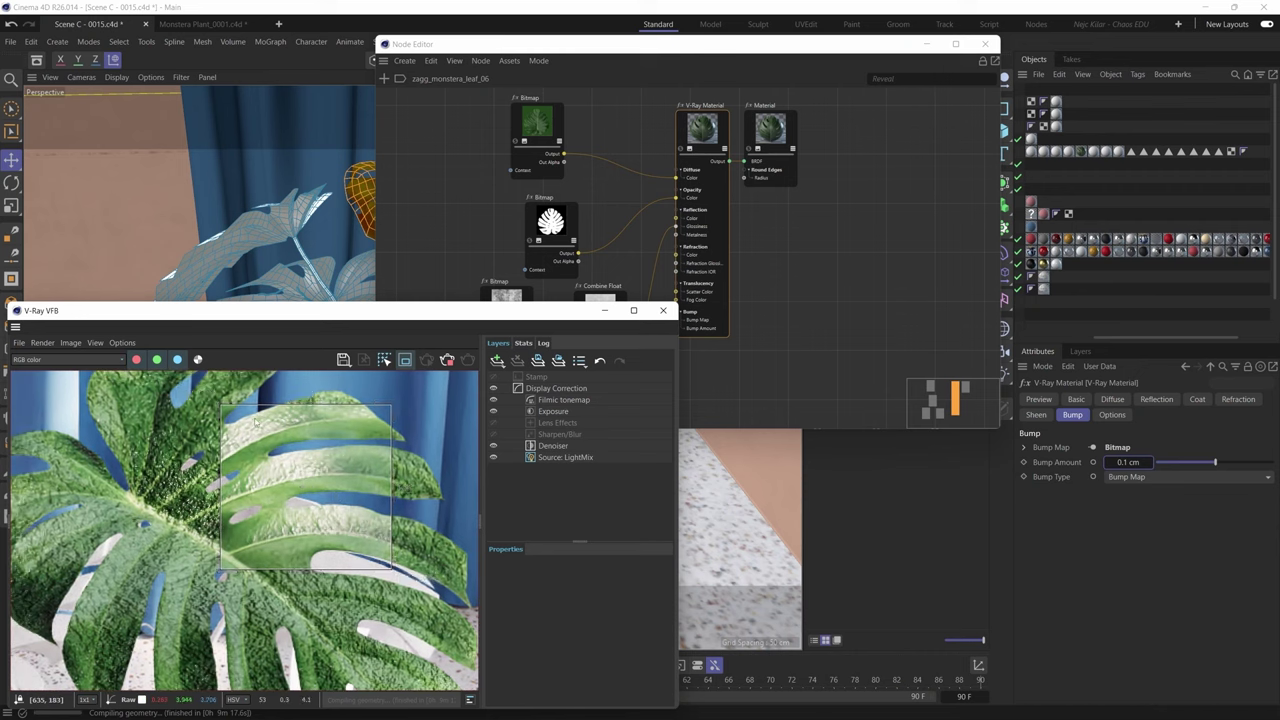
scroll(303, 446, "up", 2)
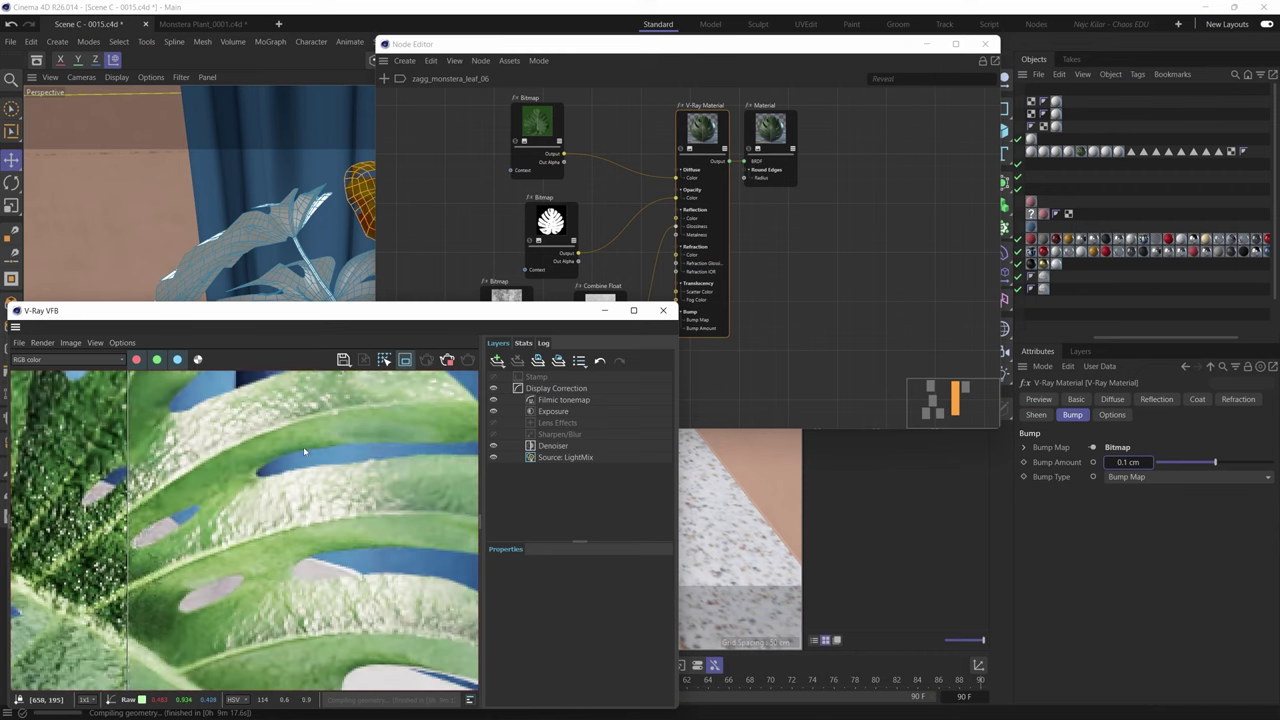
scroll(303, 446, "down", 4)
double_click(1128, 462)
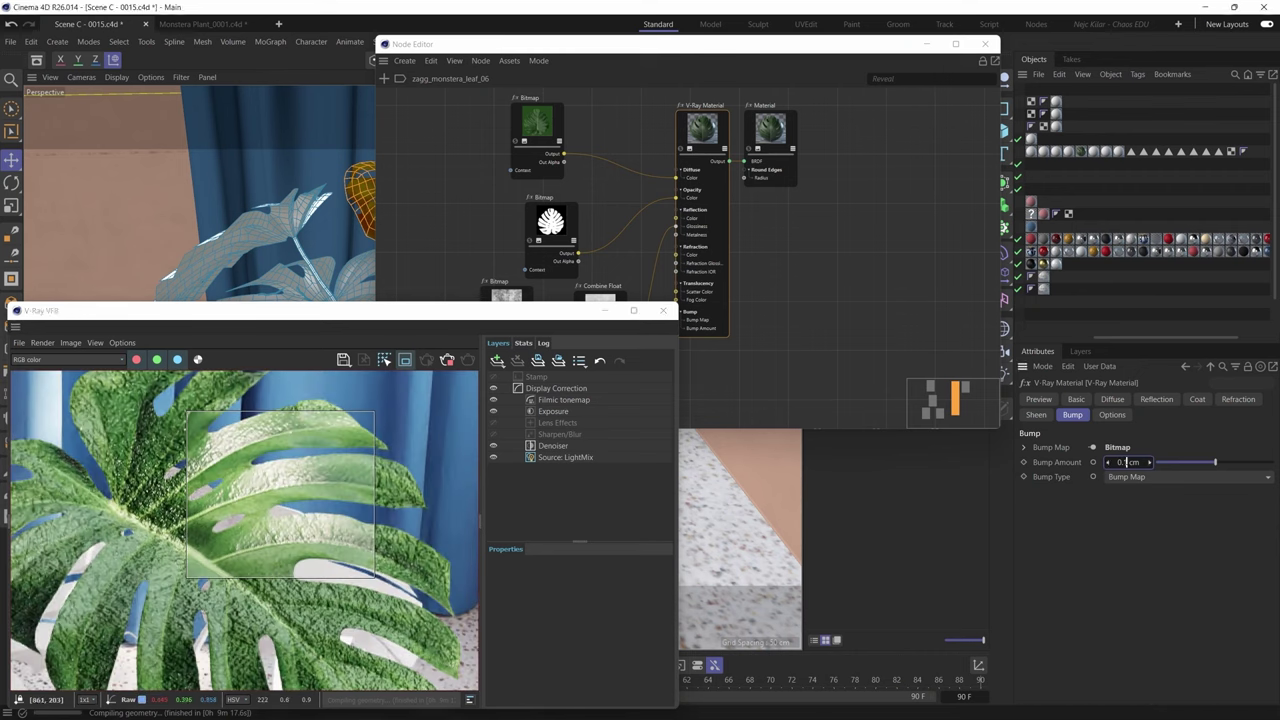
type("0.01")
key("Return")
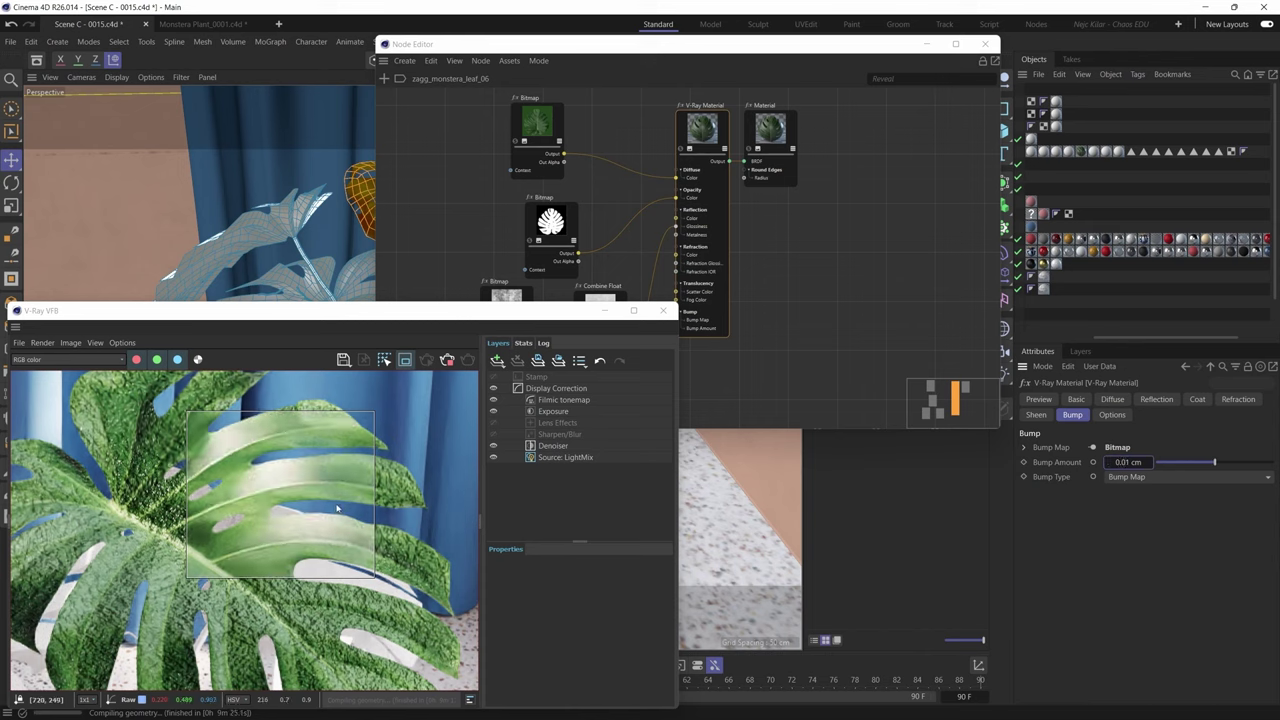
left_click(552, 447)
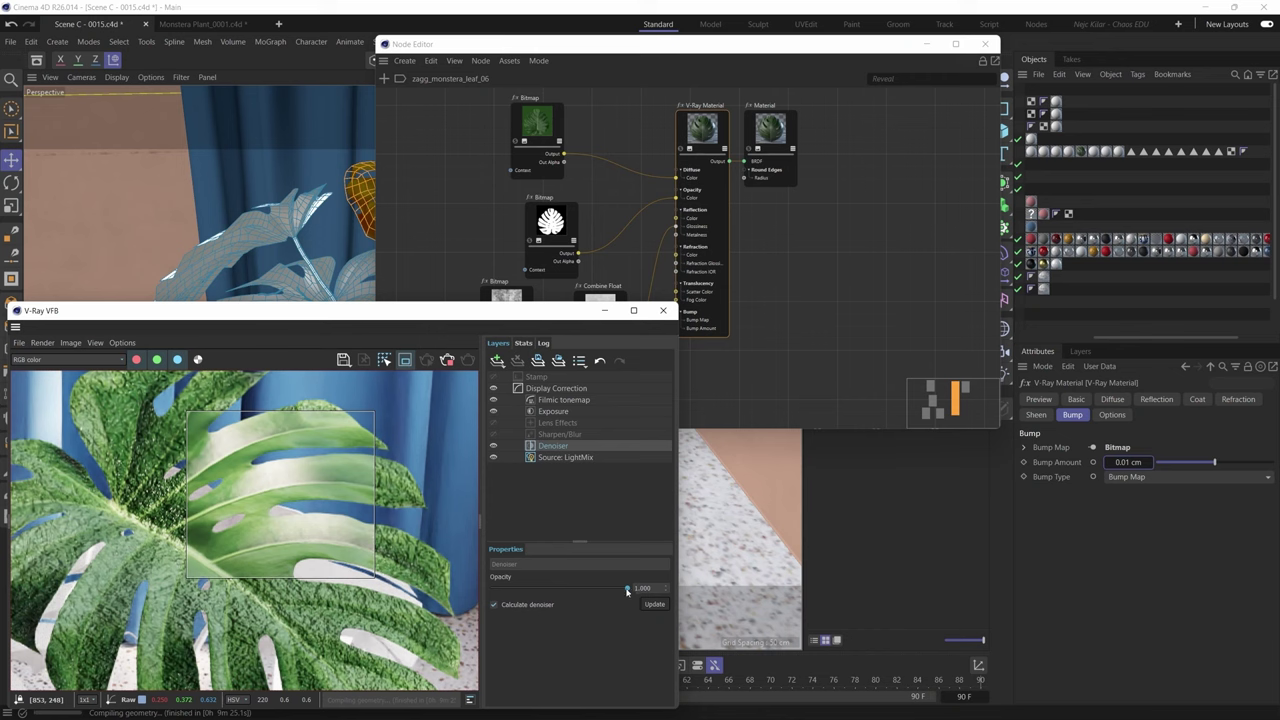
- Fade the Denoiser opacity to 0 to compare, and set Bump Amount to 0.0125 cm
left_click_drag(627, 591, 492, 588)
scroll(287, 481, "up", 5)
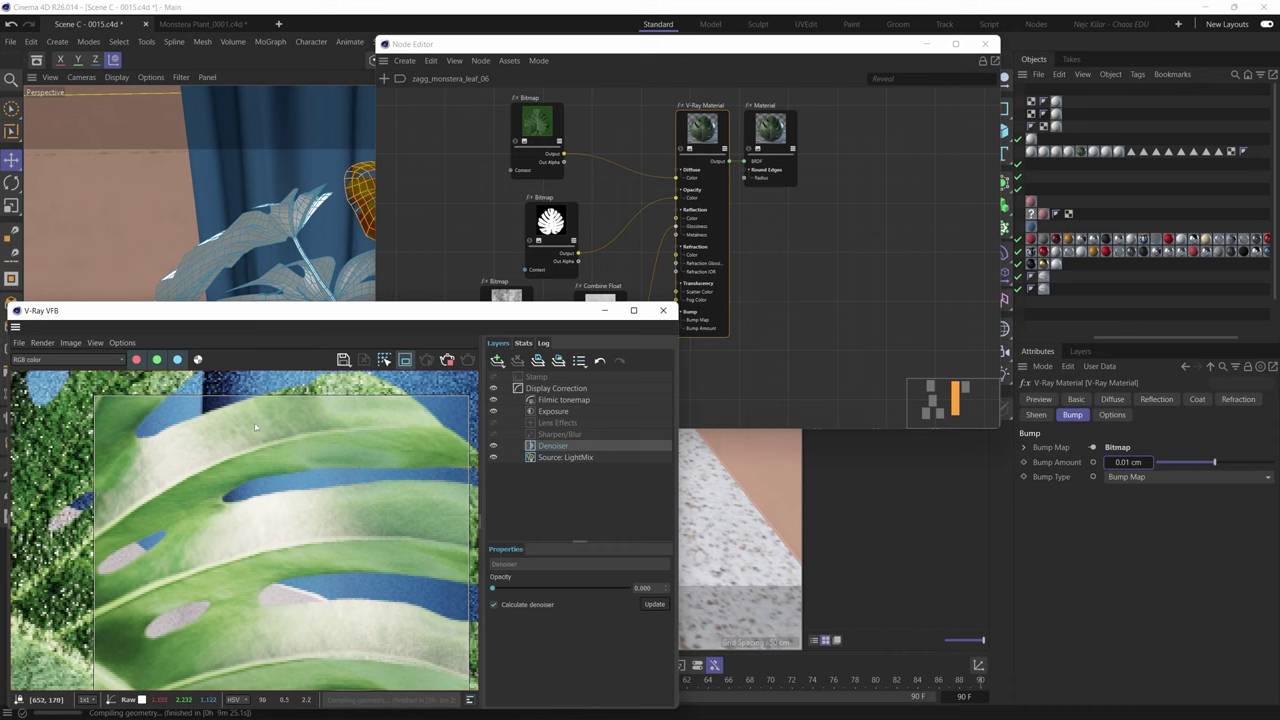
left_click(1124, 462)
type("25")
key("Return")
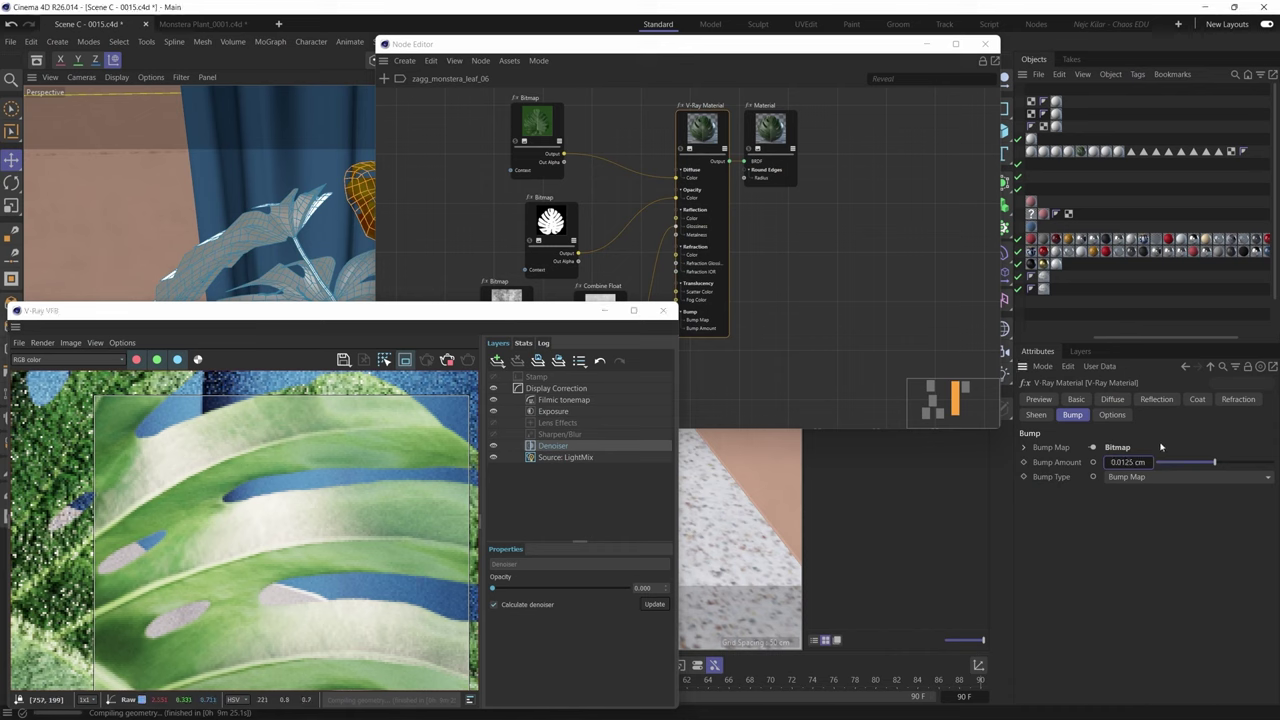
left_click(240, 448)
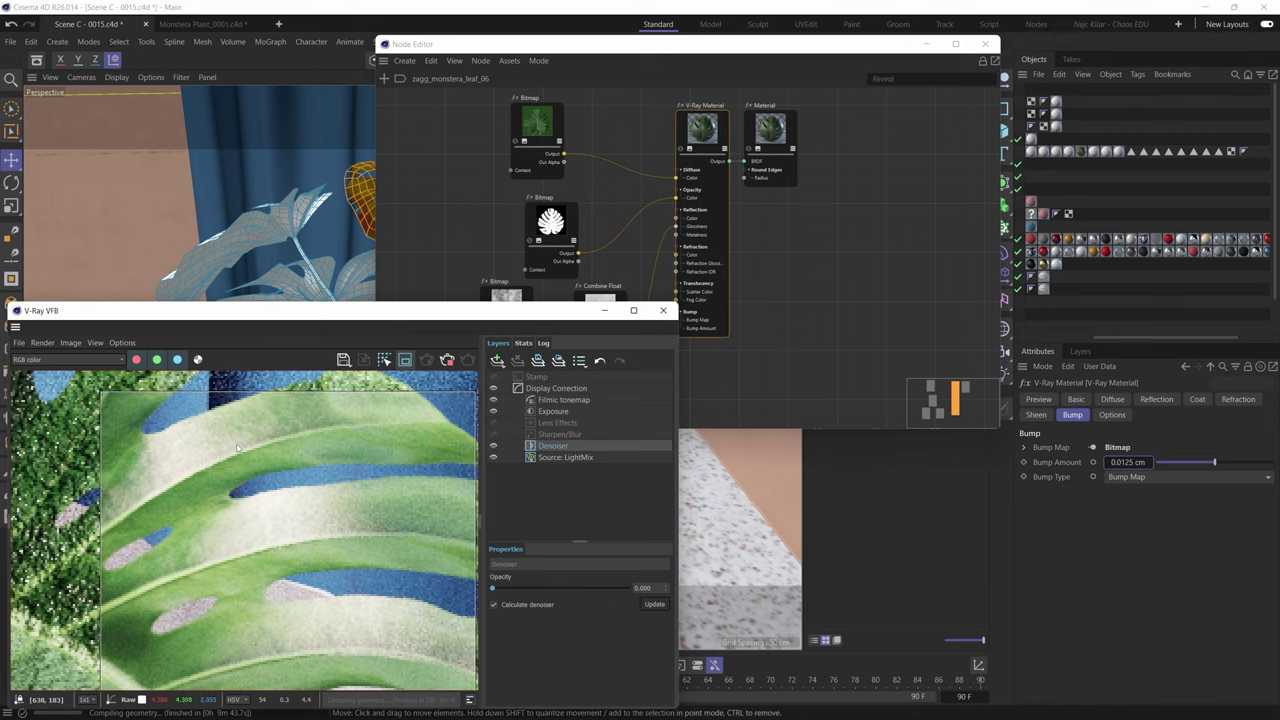
scroll(238, 448, "down", 2)
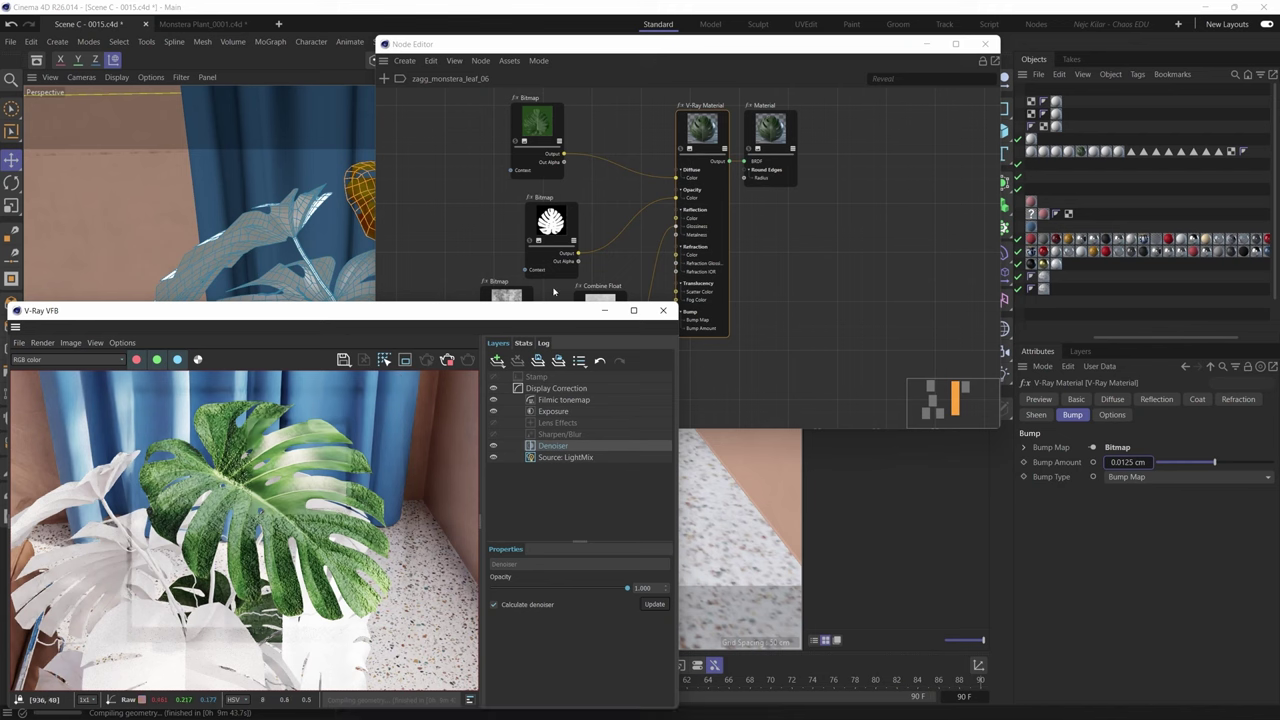
left_click(697, 141)
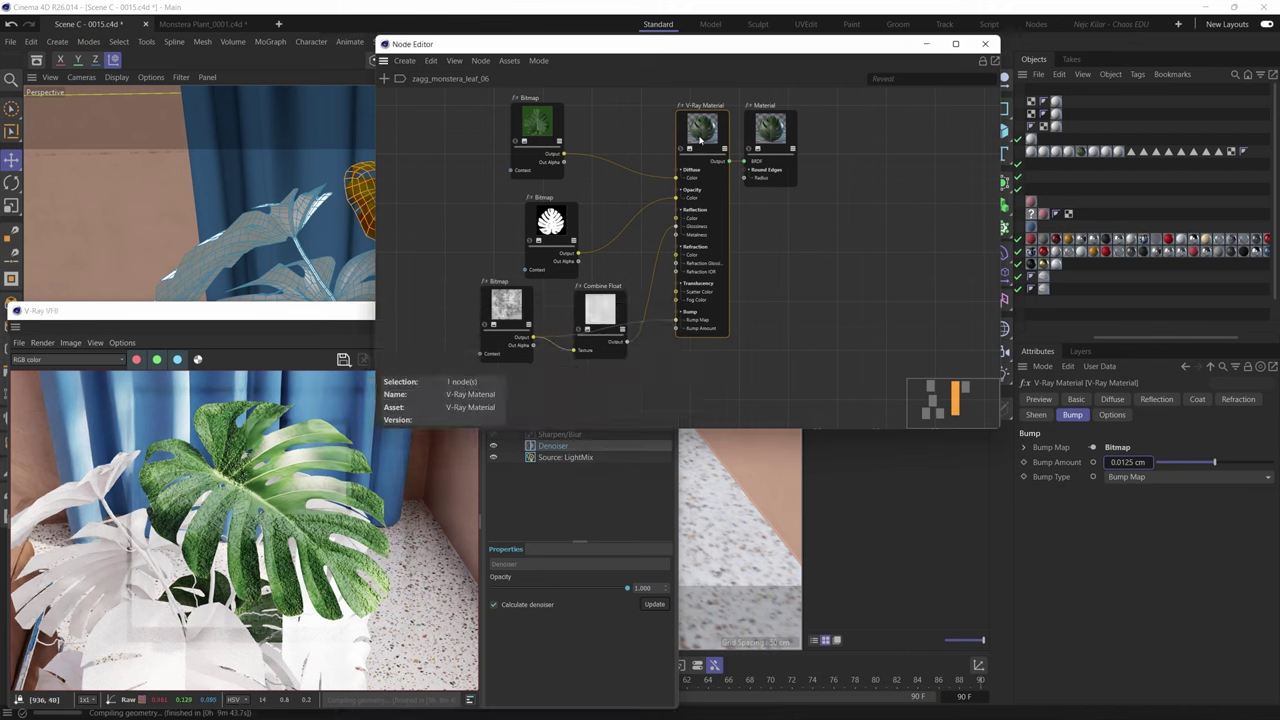
middle_click_drag(704, 135, 699, 151)
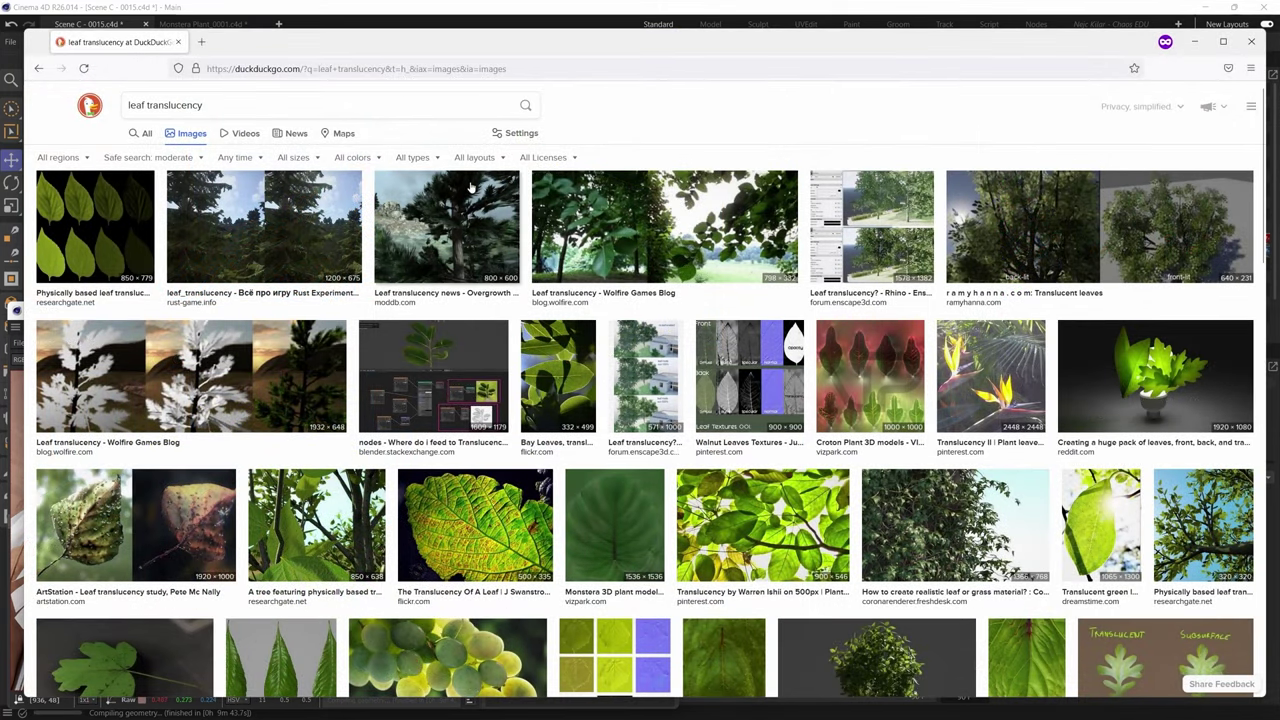
- Preview the translucent green leaf and VRscans Library leaves images from the 'leaf translucency' results
scroll(650, 370, "down", 1)
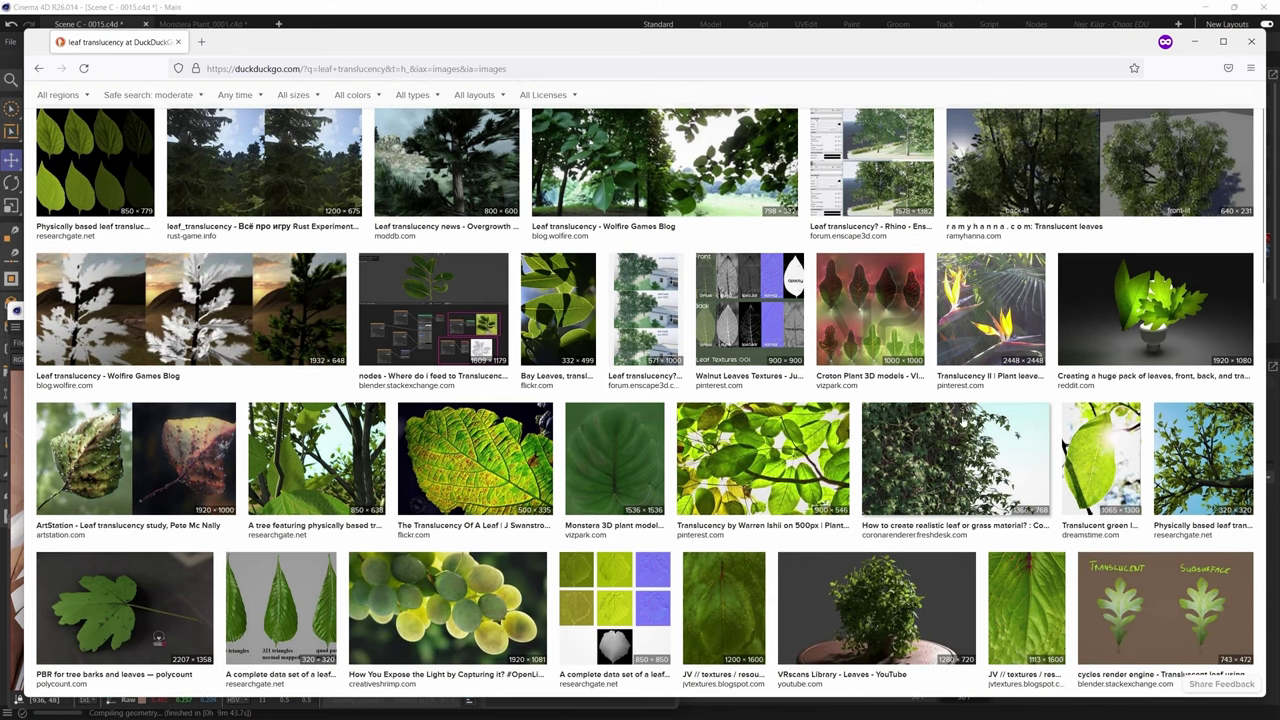
left_click(1094, 478)
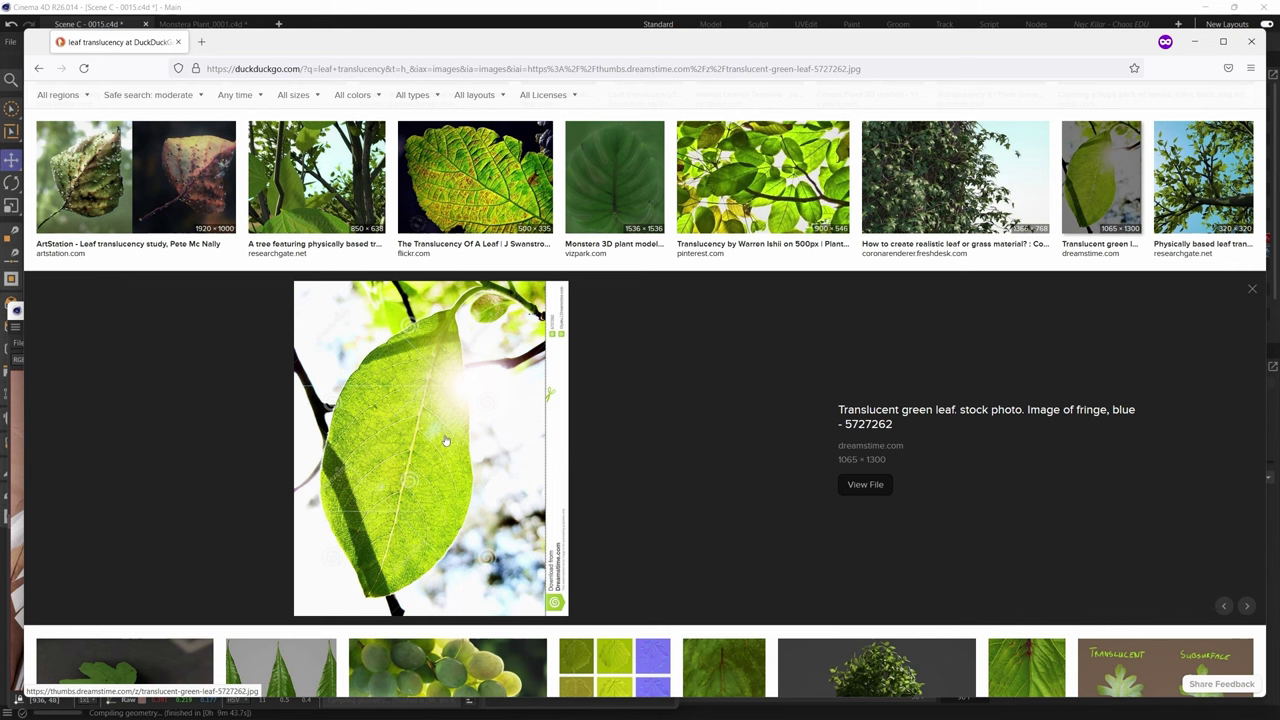
scroll(446, 441, "down", 1)
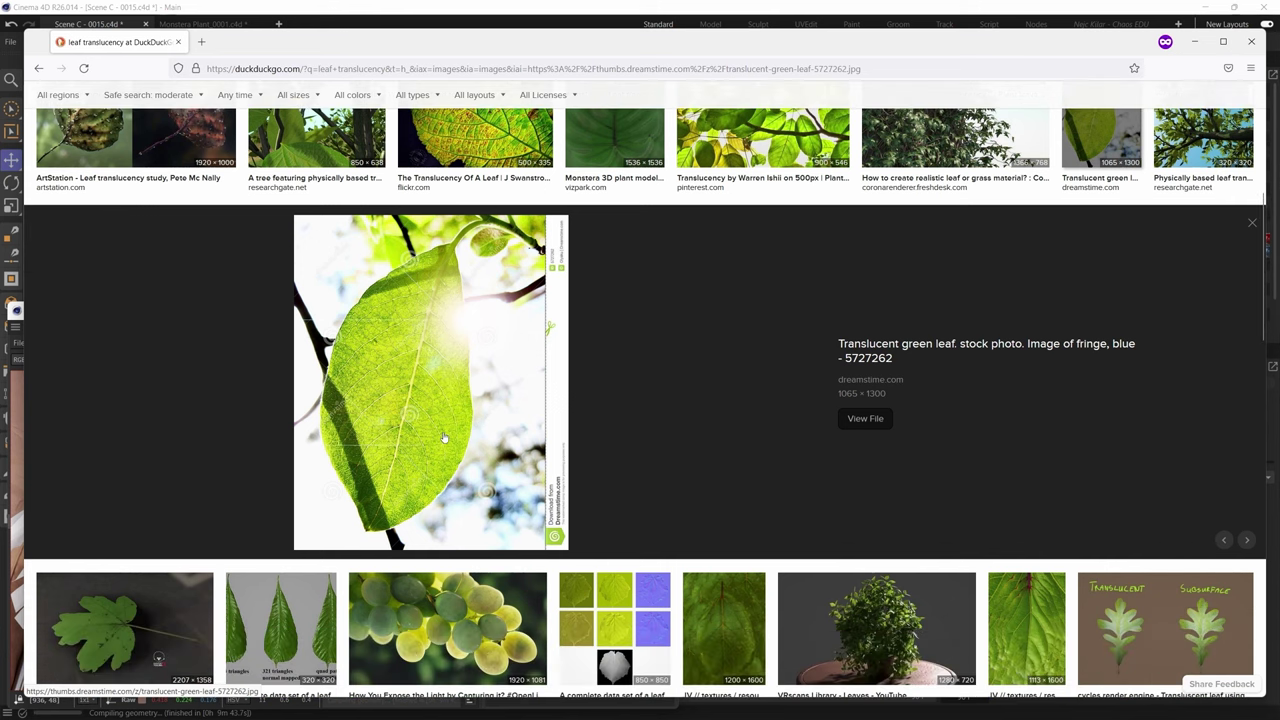
scroll(455, 477, "down", 2)
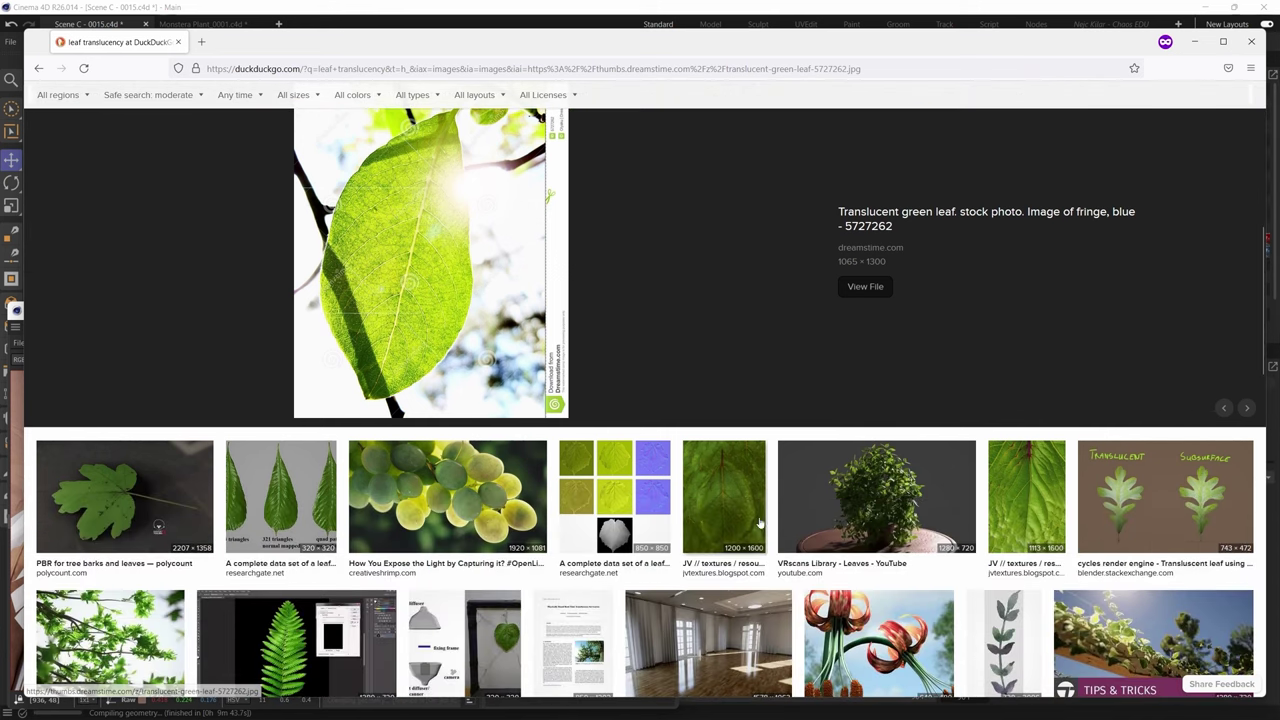
left_click(856, 488)
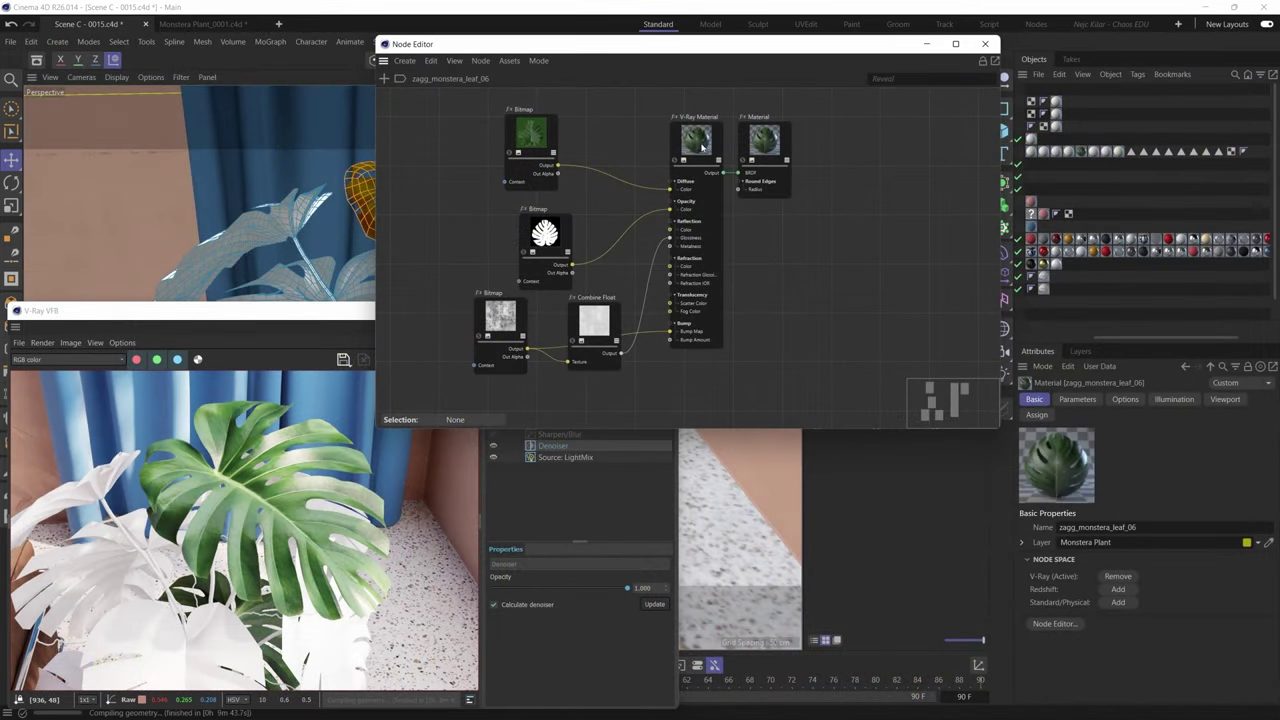
- Inspect the V-Ray Material's Refraction settings, keeping Translucency Type at None, and close the Node Editor
left_click(716, 178)
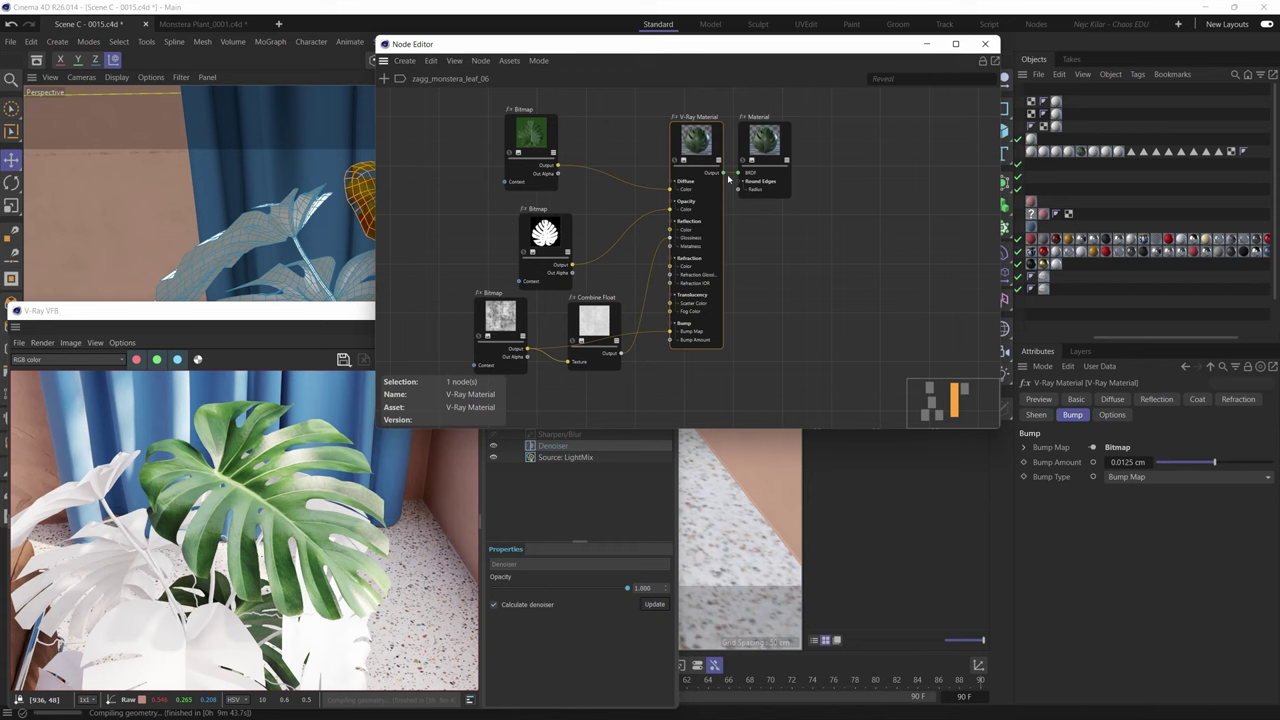
left_click(1238, 400)
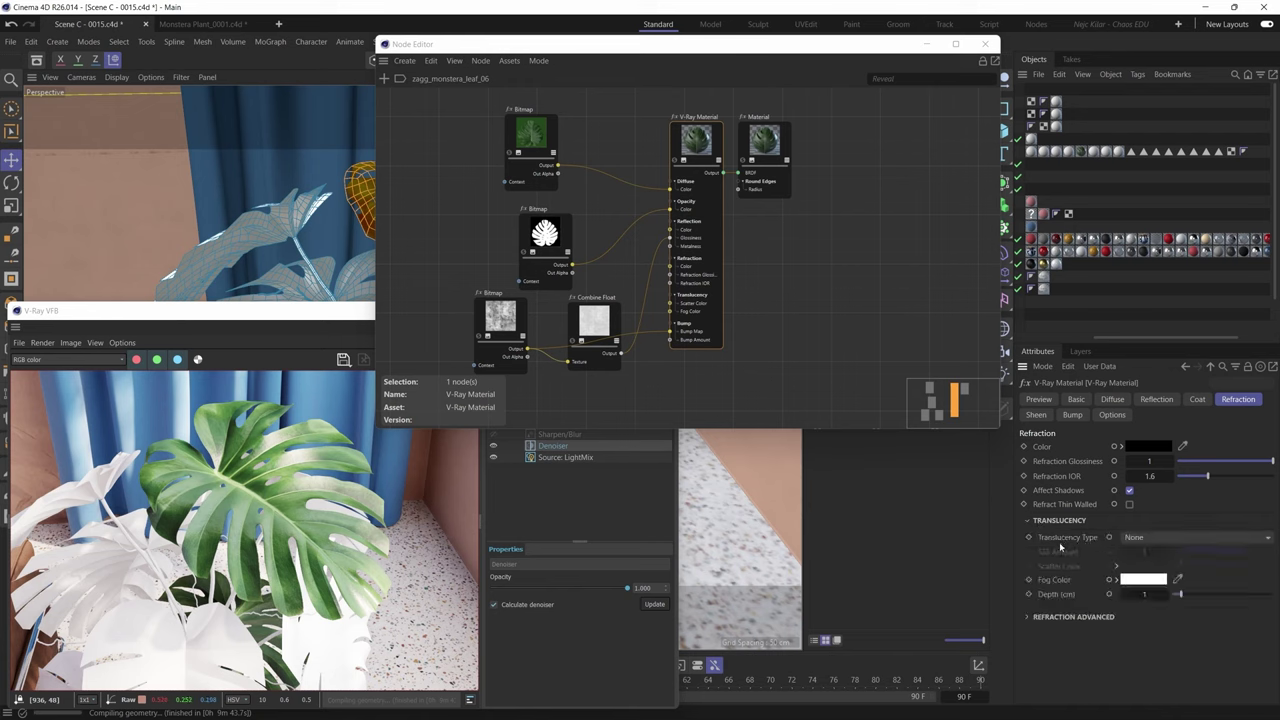
left_click(1147, 545)
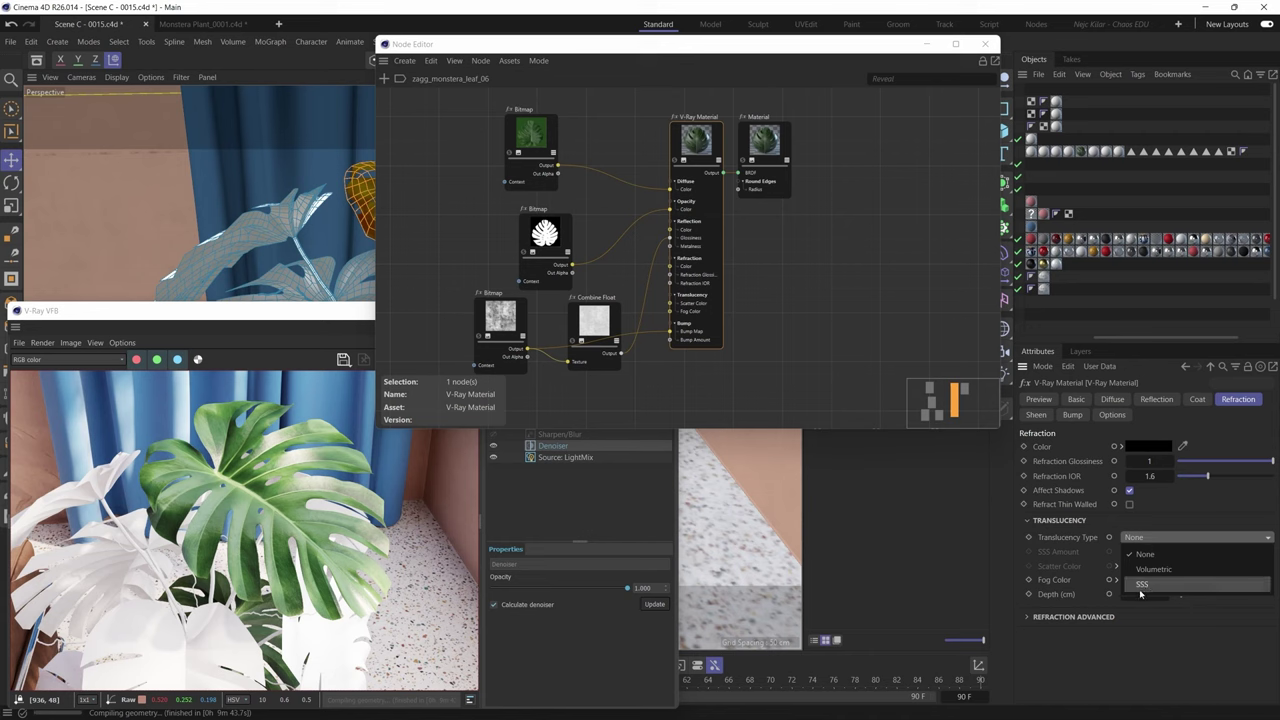
left_click(1137, 540)
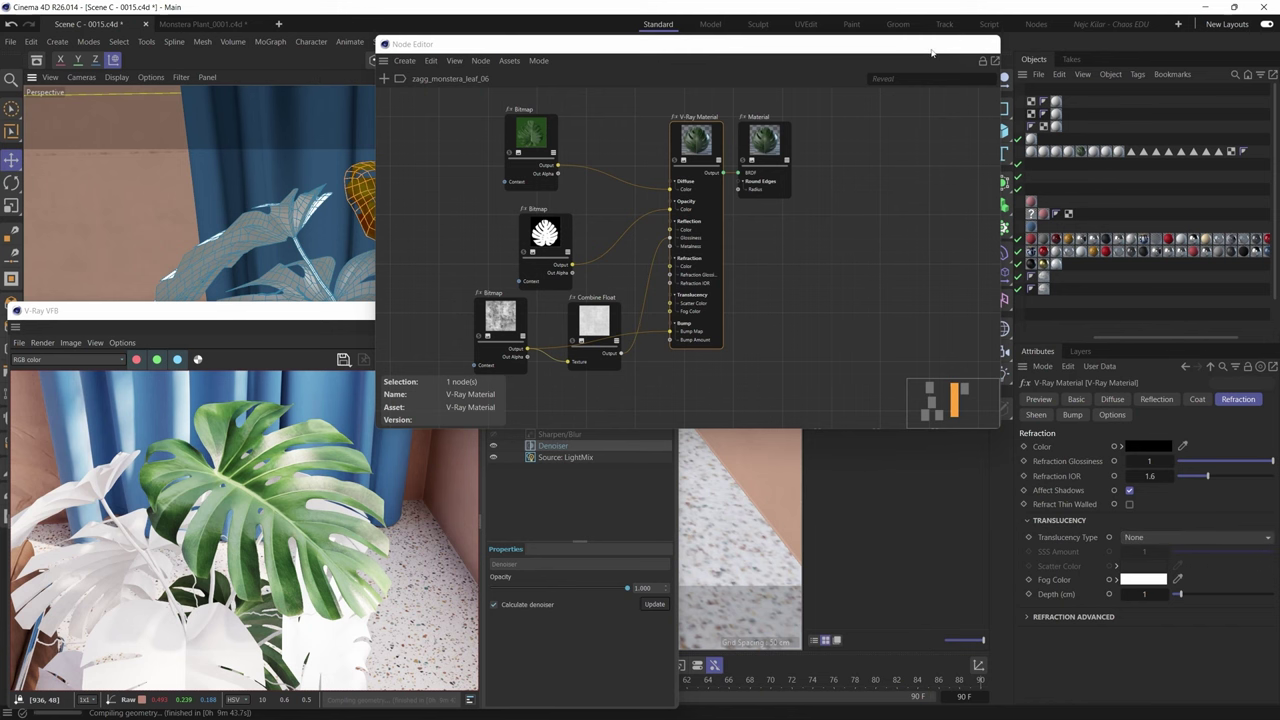
left_click(985, 44)
- Orbit around the monstera leaf from behind and up close, leaving Translucency Type at None
left_click_drag(436, 203, 402, 236, "alt")
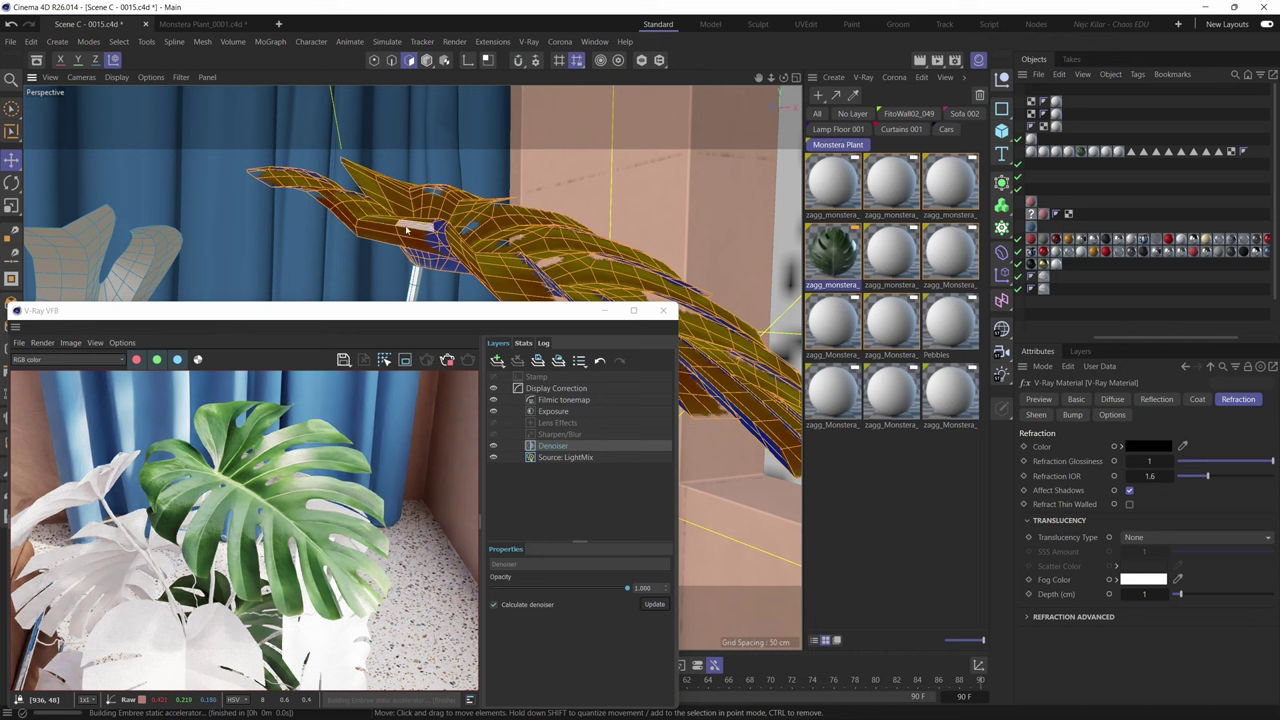
left_click_drag(393, 229, 540, 262, "alt")
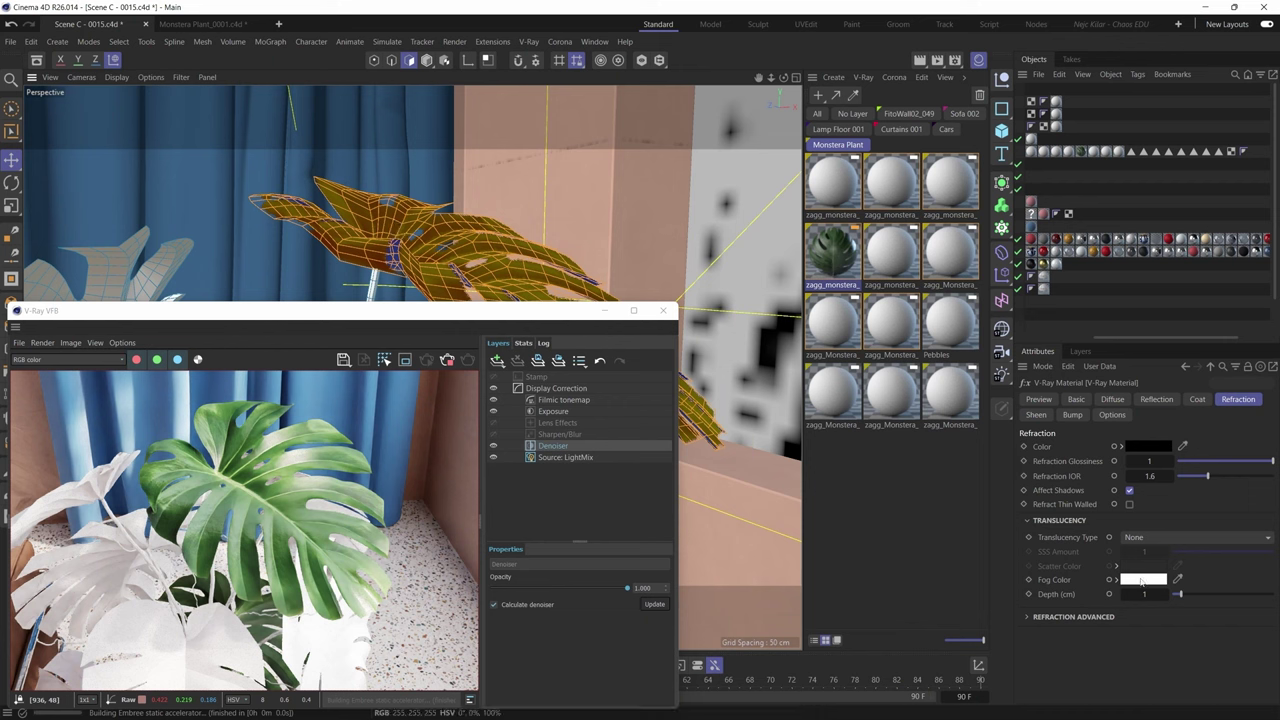
left_click(1139, 538)
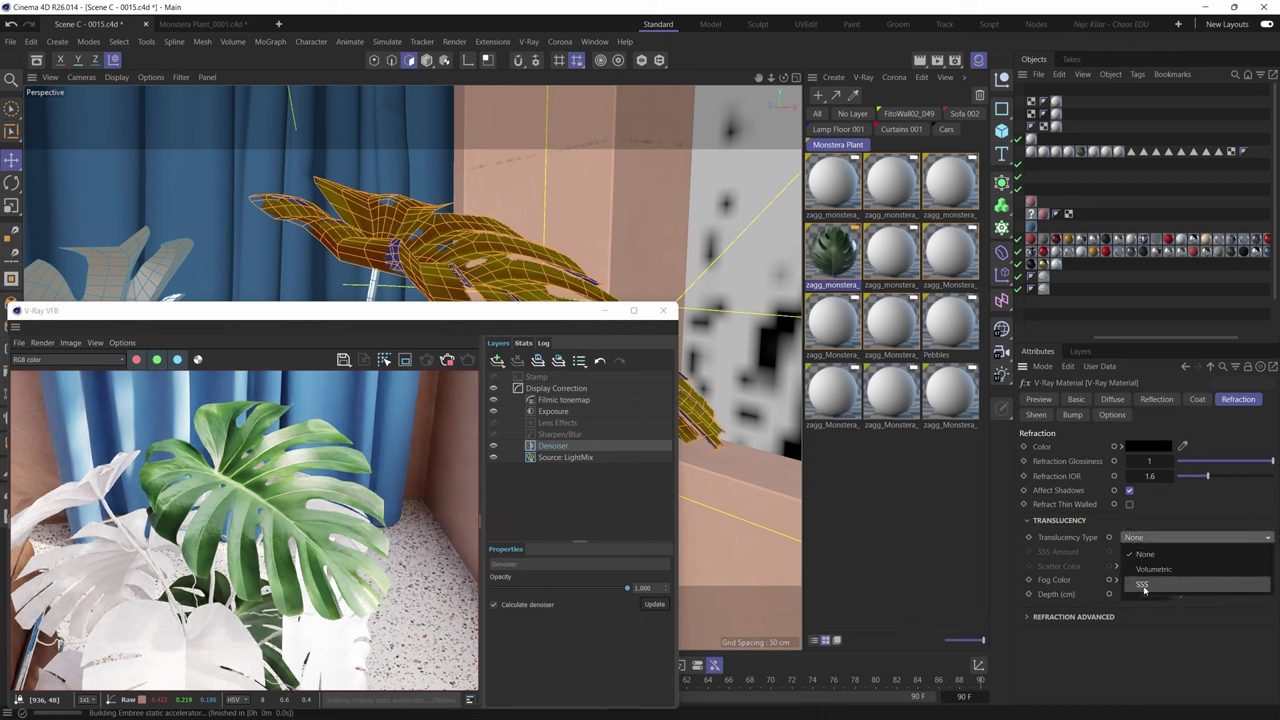
left_click(1143, 540)
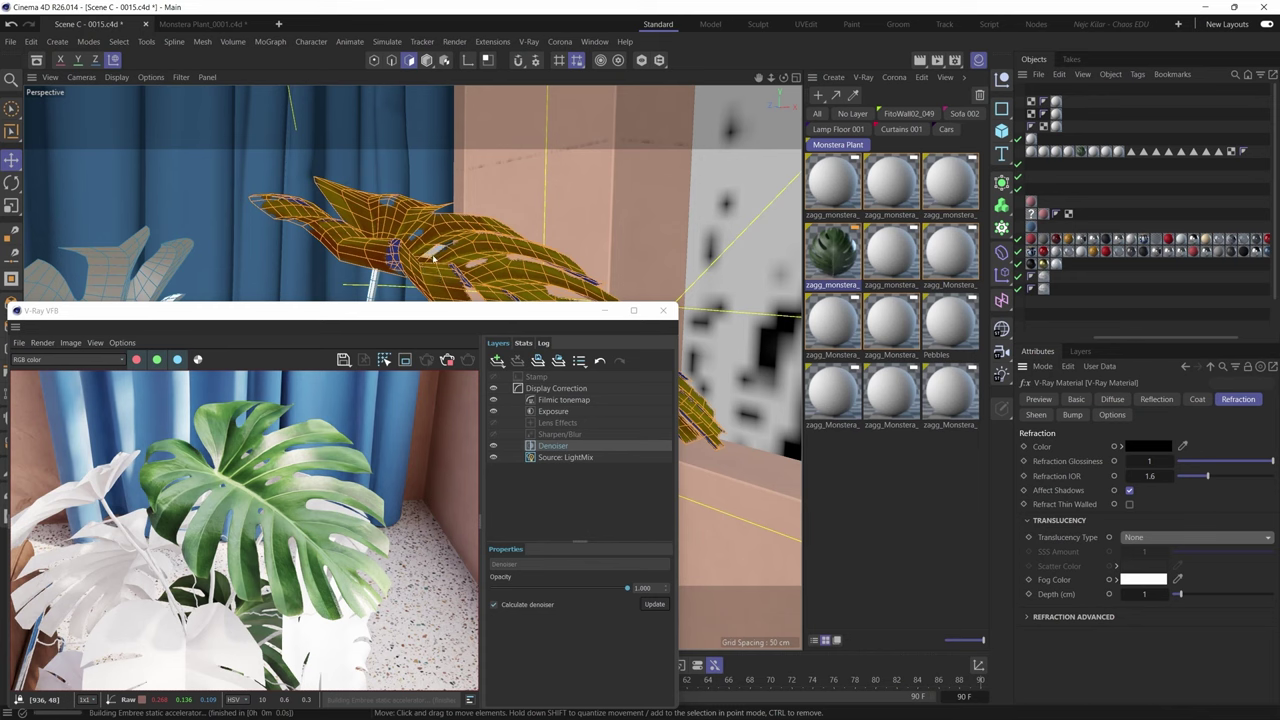
left_click_drag(436, 272, 407, 257, "alt")
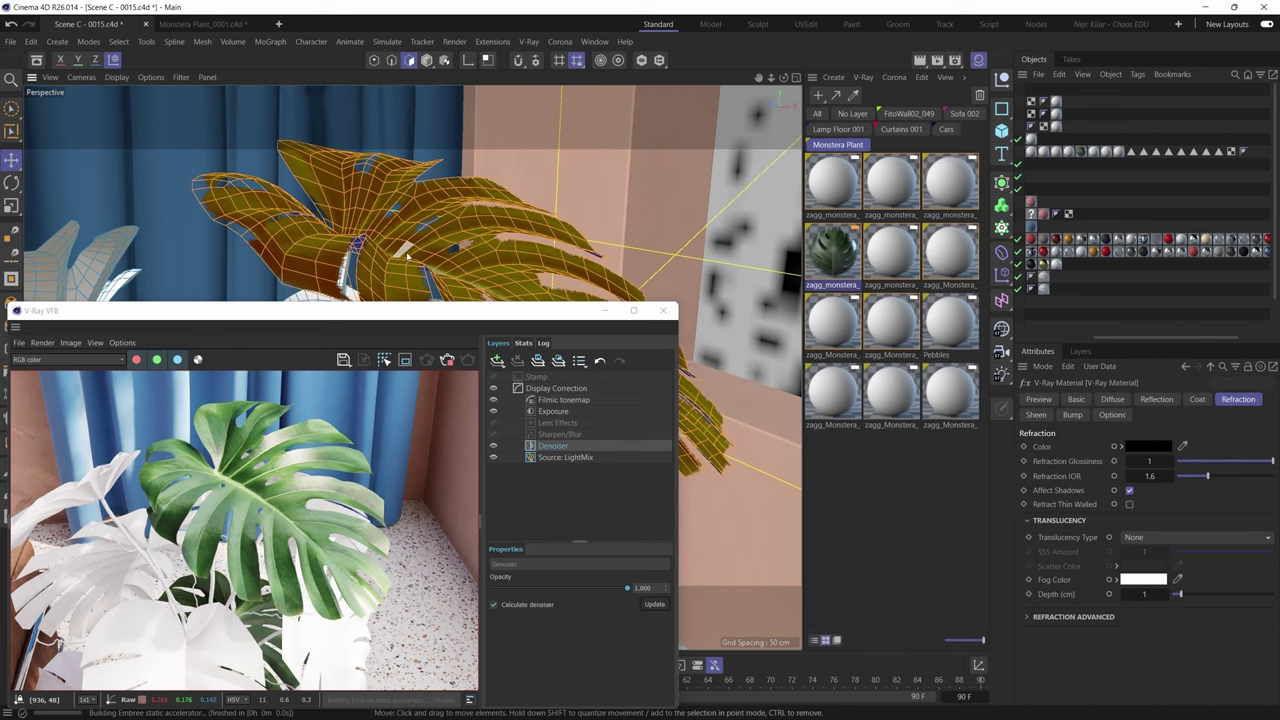
left_click_drag(407, 257, 398, 255, "alt")
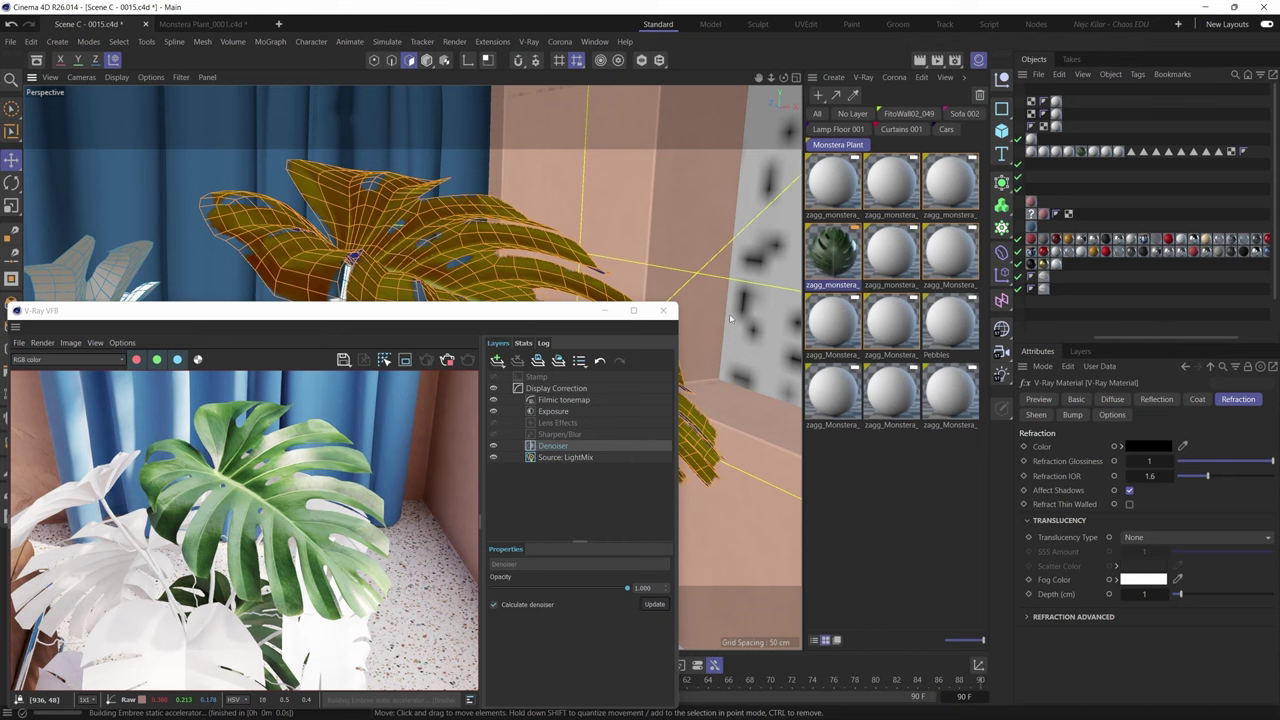
- Enable Refract Thin Walled on leaf_06 and change its Translucency Type to SSS
left_click(1130, 506)
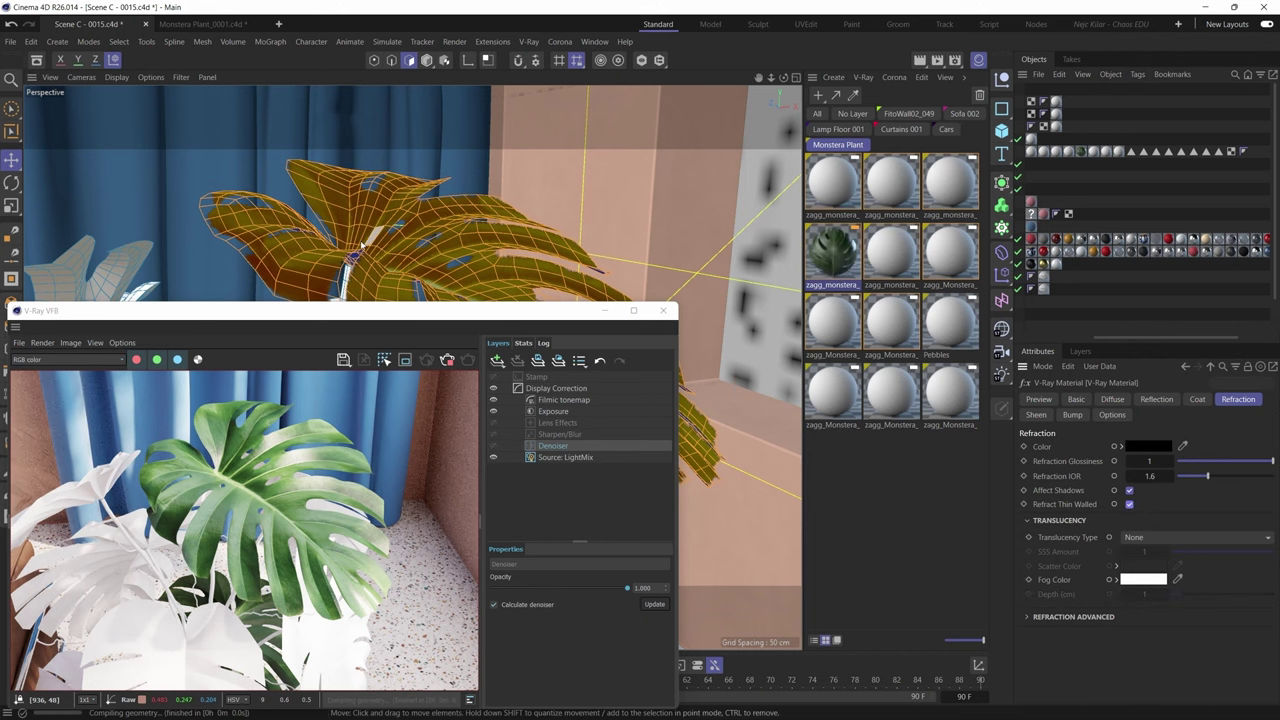
scroll(410, 266, "up", 3)
mouse_move(410, 266)
left_mouse_down("alt")
mouse_move(437, 246)
mouse_move(393, 254)
mouse_move(420, 264)
mouse_move(426, 250)
mouse_move(364, 292)
mouse_move(400, 252)
left_mouse_up("alt")
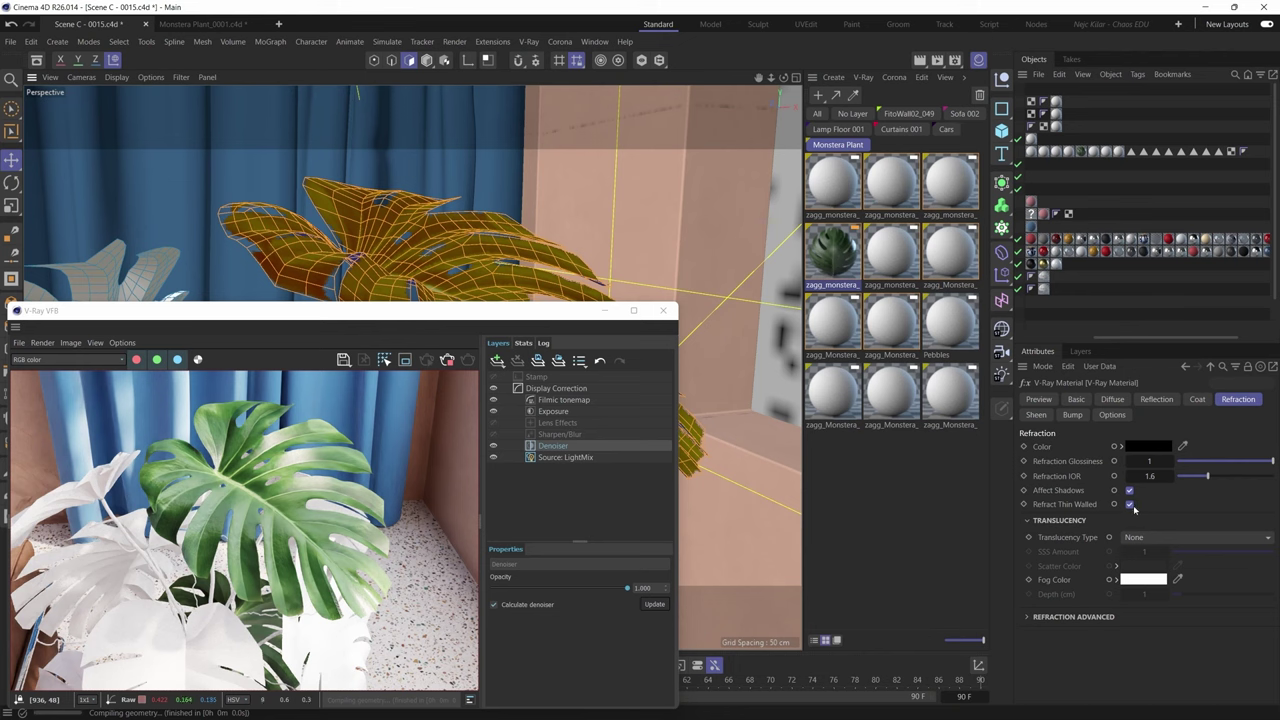
left_click(1136, 538)
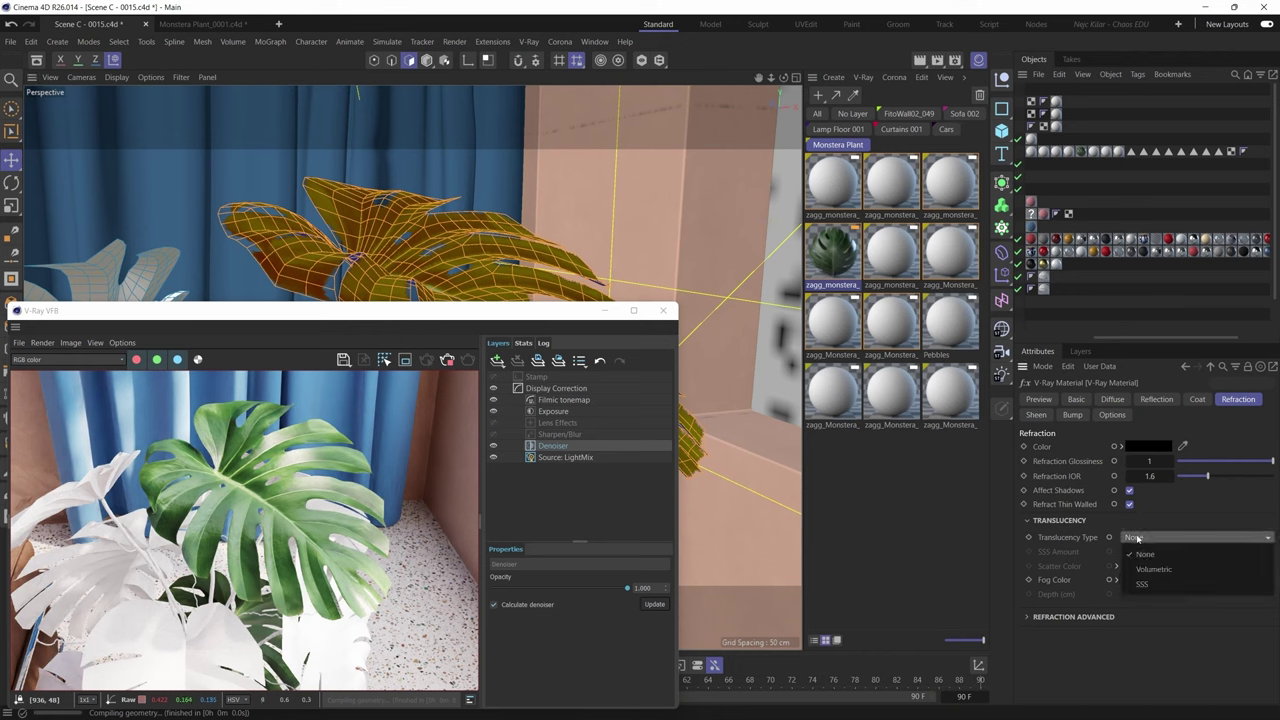
left_click(1142, 584)
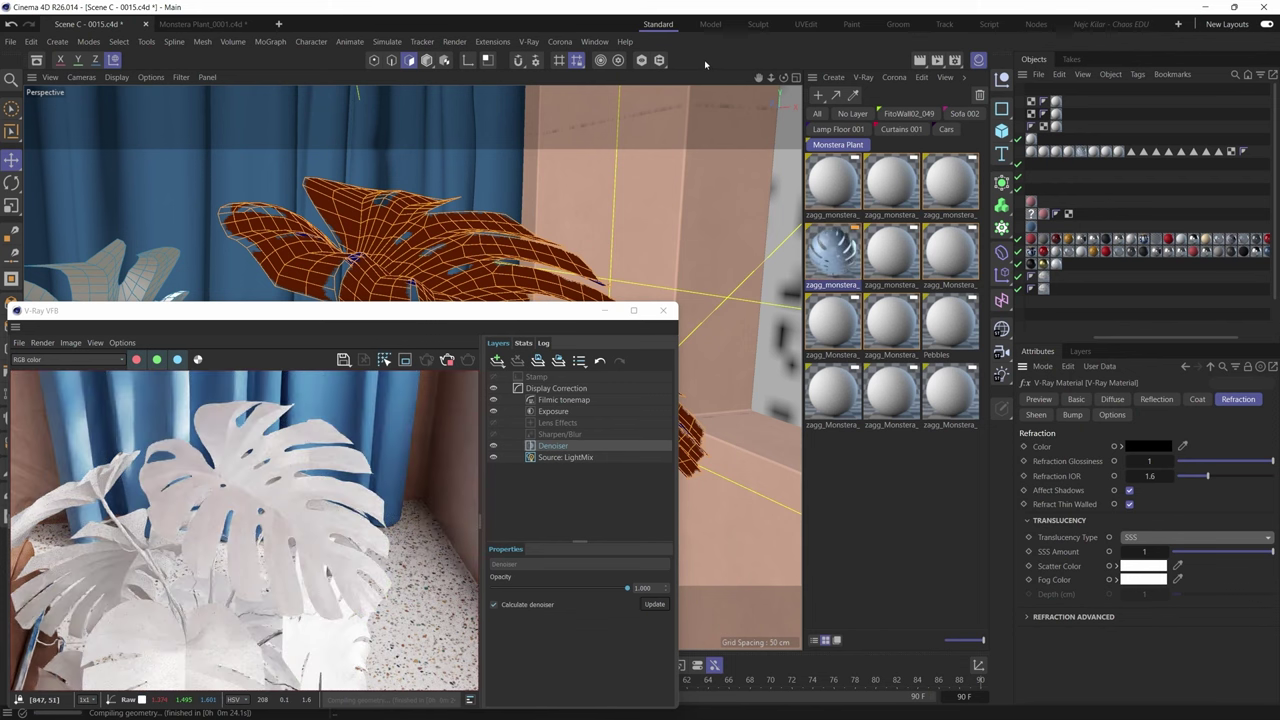
- Zoom and orbit the viewport to a close-up angle on the monstera leaf
scroll(528, 183, "up", 8)
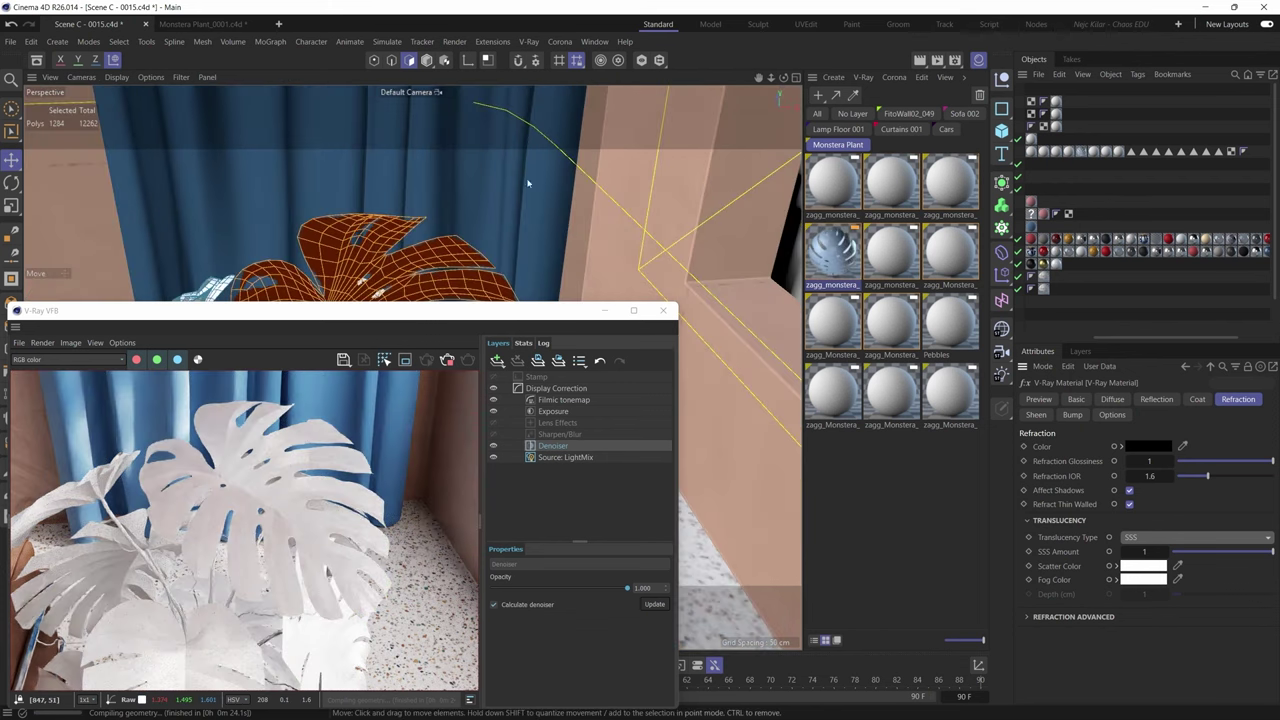
scroll(500, 203, "up", 3)
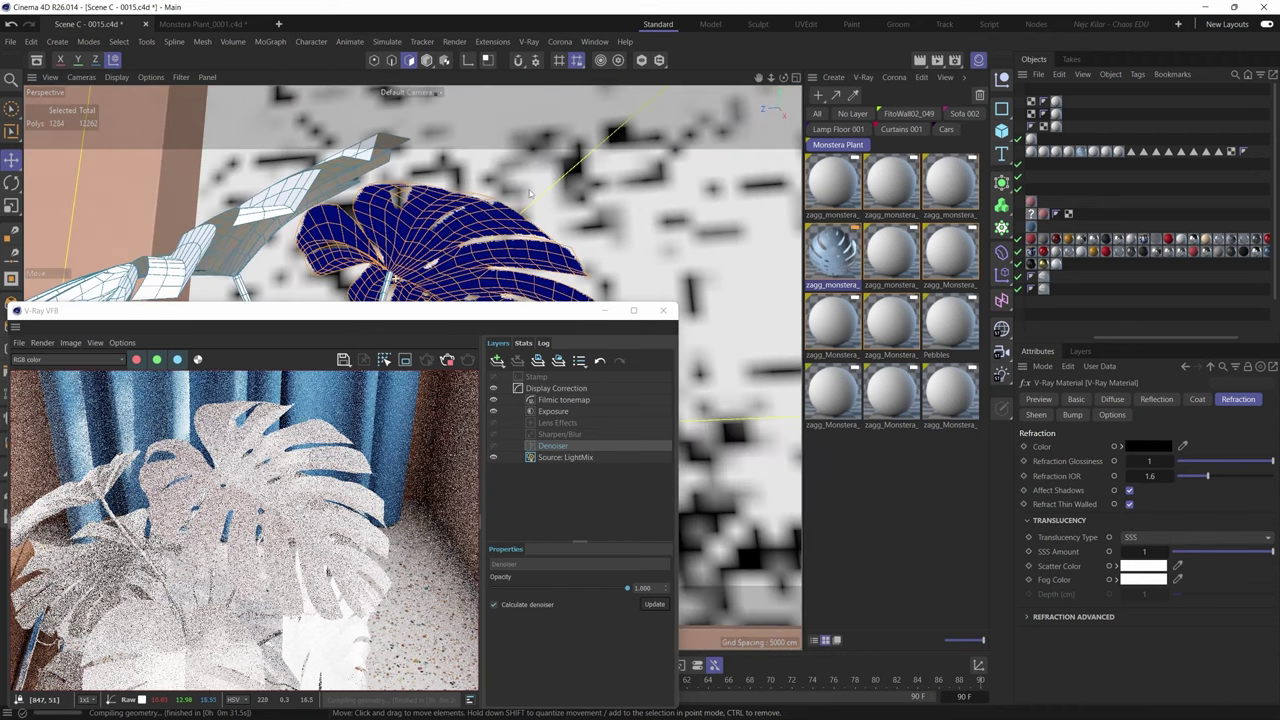
scroll(452, 228, "up", 4)
left_click_drag(430, 236, 401, 246, "alt")
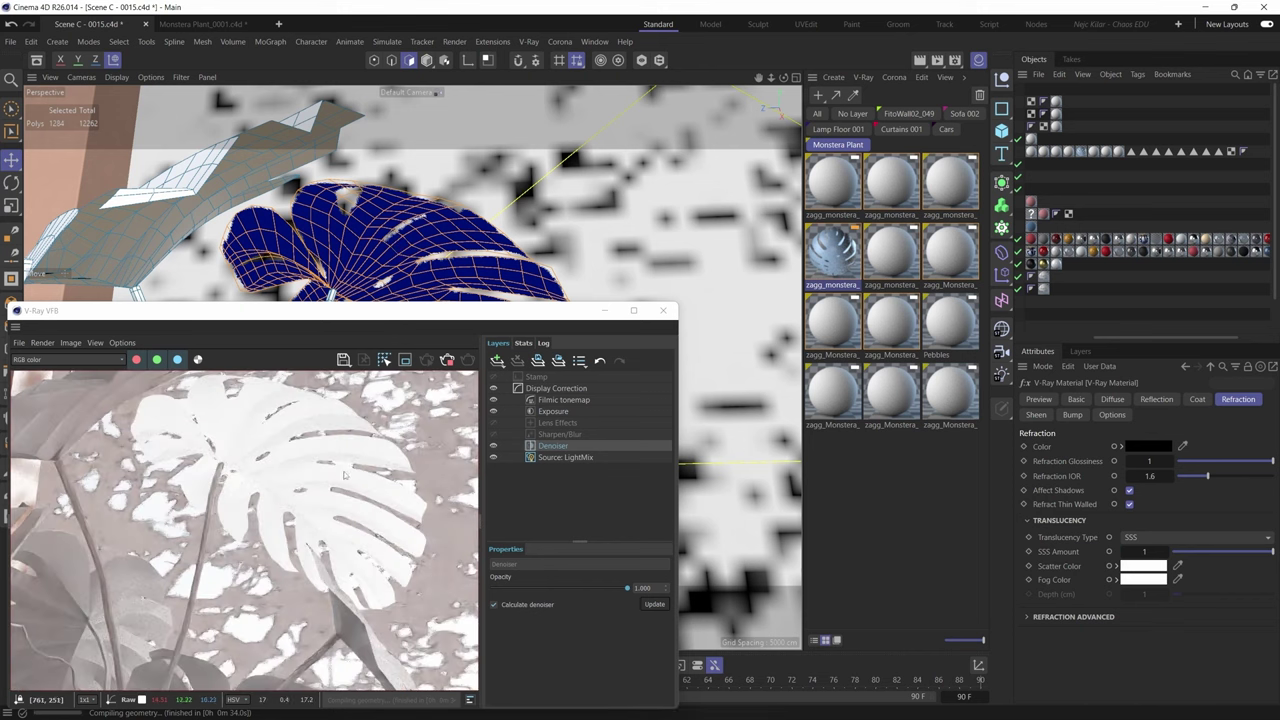
- Enable Region Render in the V-Ray VFB and draw a region box over the leaf
left_click(405, 361)
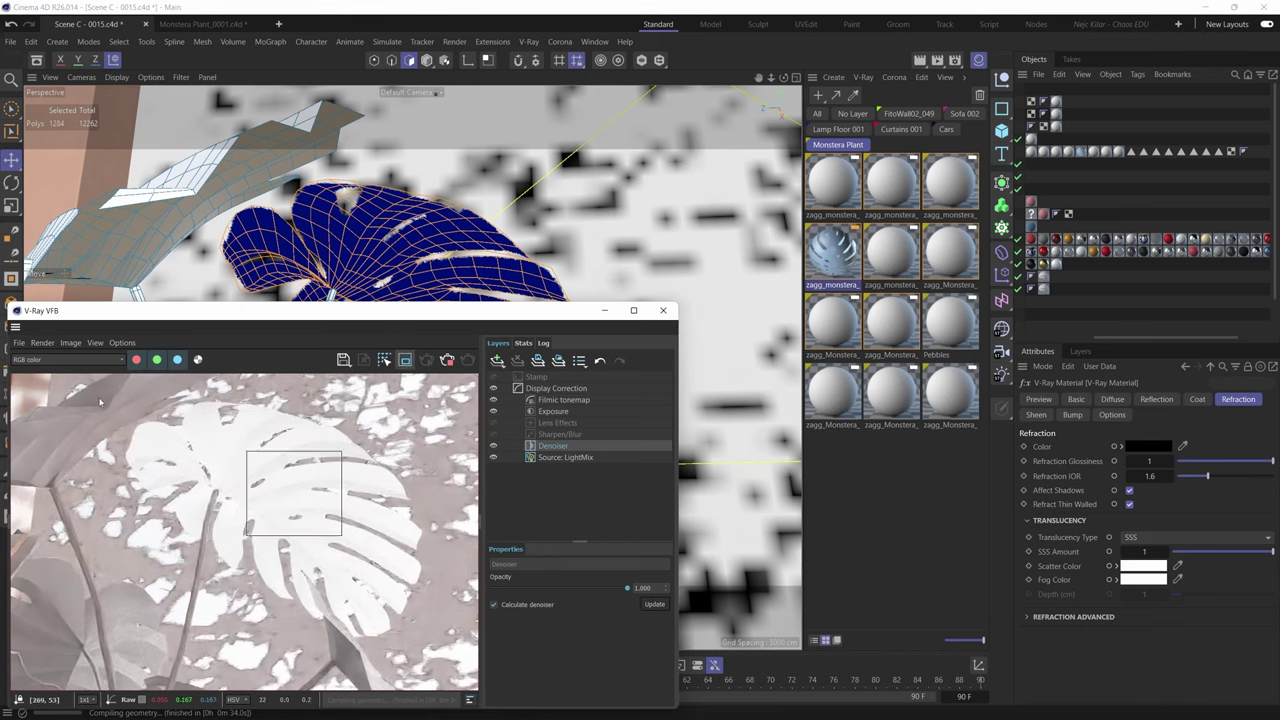
left_click_drag(99, 397, 427, 651)
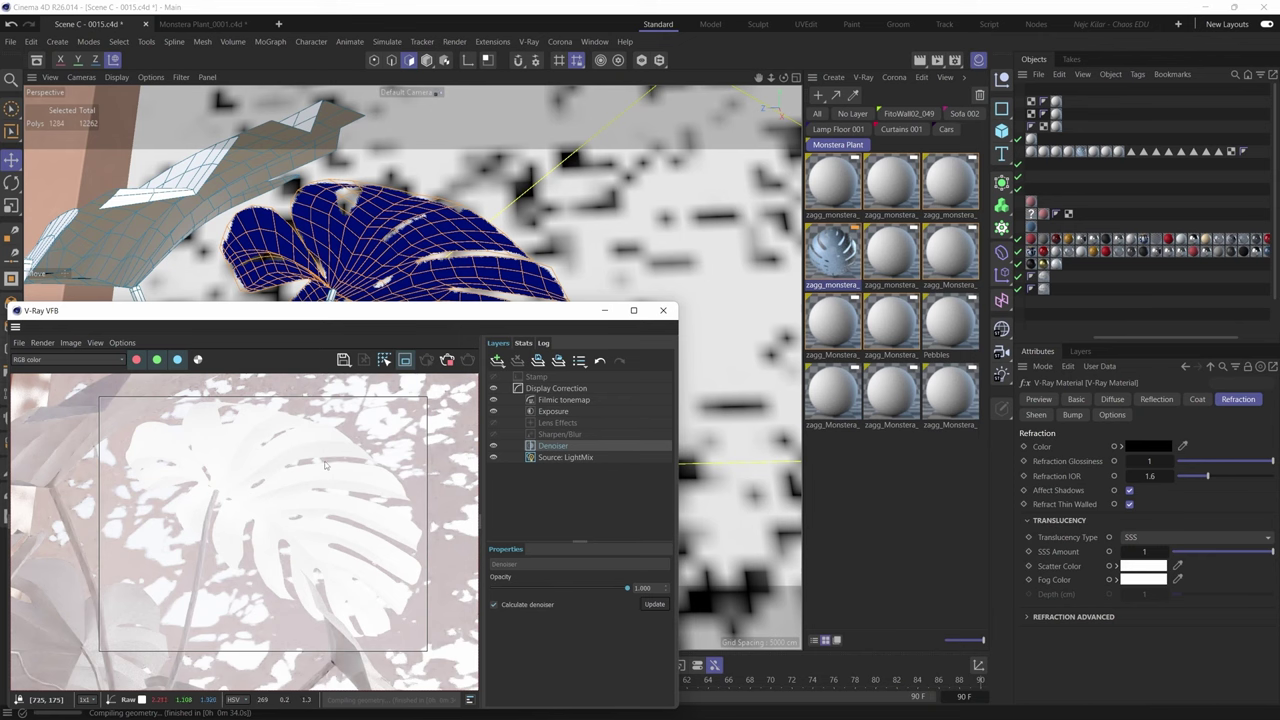
middle_click_drag(240, 452, 218, 458)
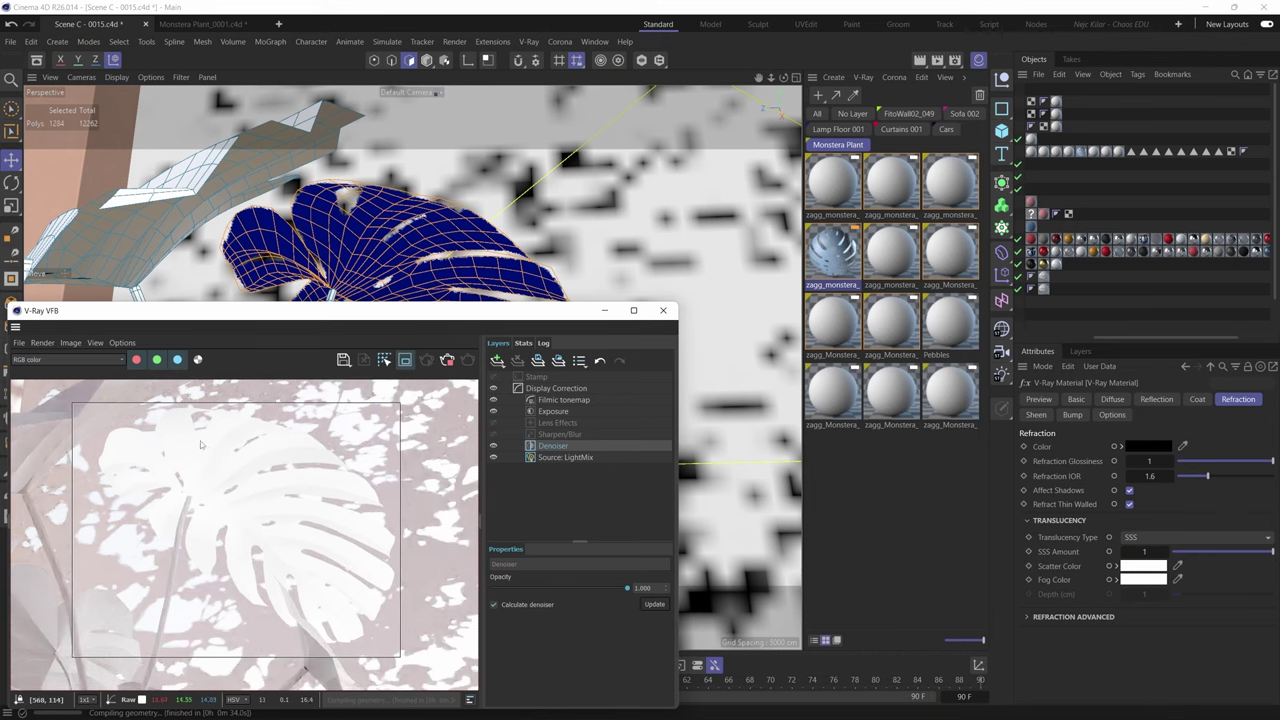
middle_click_drag(250, 498, 280, 502)
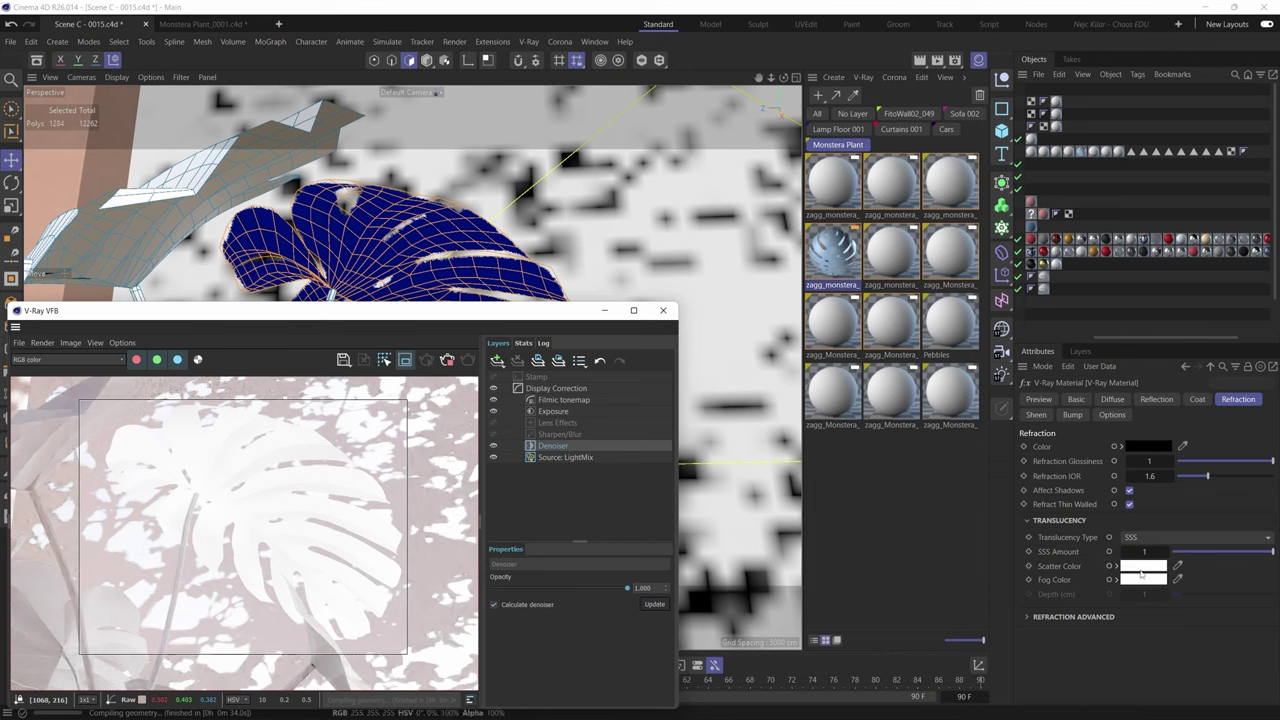
- Dismiss the Scatter Color picker unchanged, then reselect zagg_monstera_leaf_06 to show its Basic settings
left_click(1142, 572)
left_click_drag(1135, 553, 902, 471)
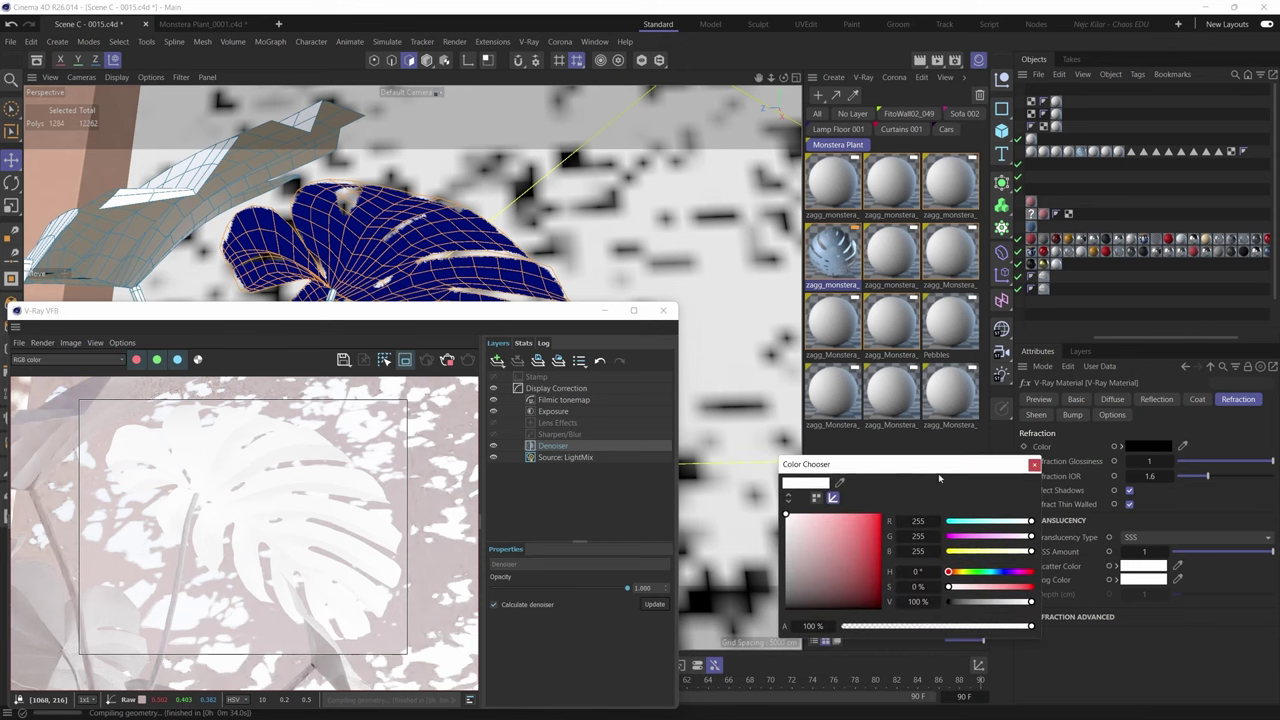
left_click(1034, 466)
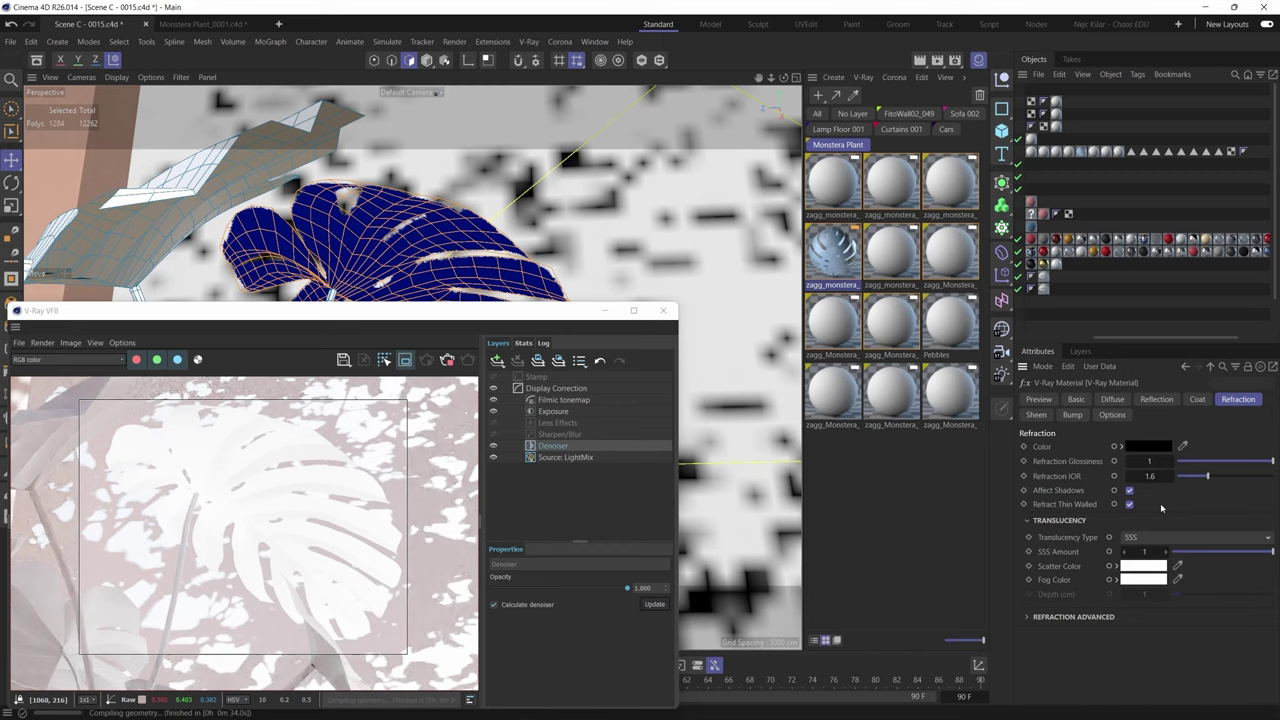
left_click(1076, 399)
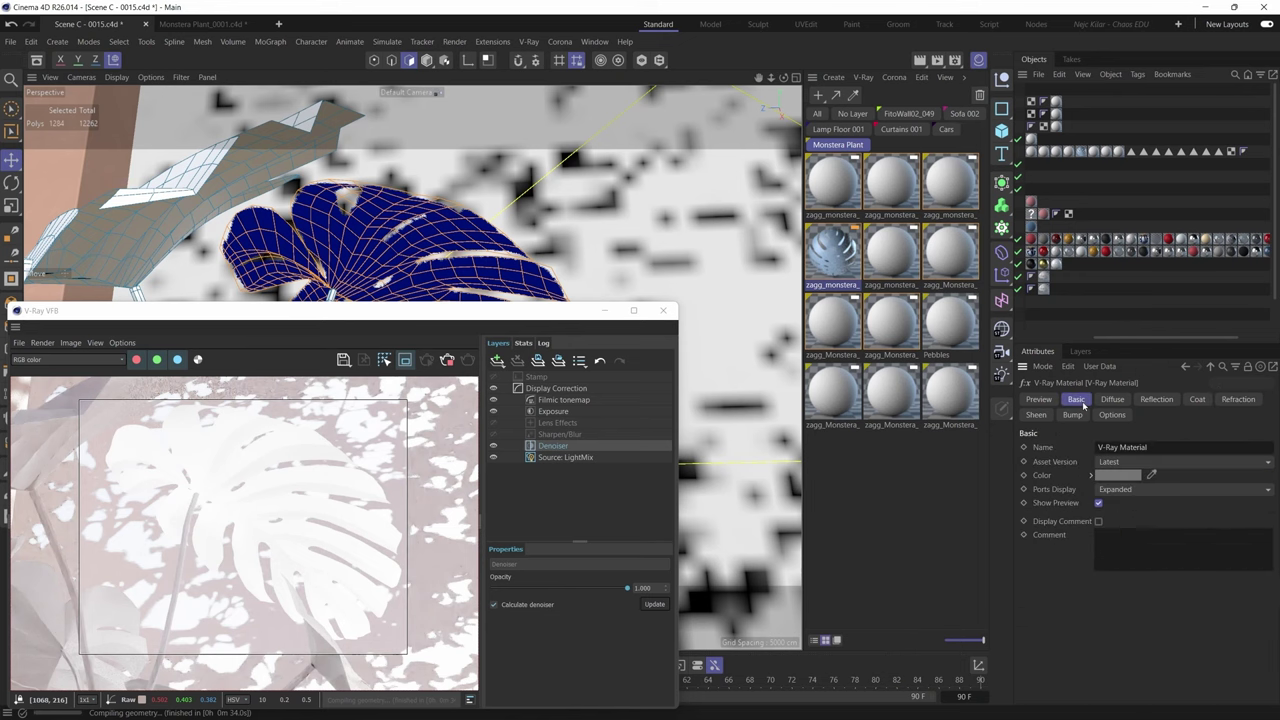
left_click(842, 270)
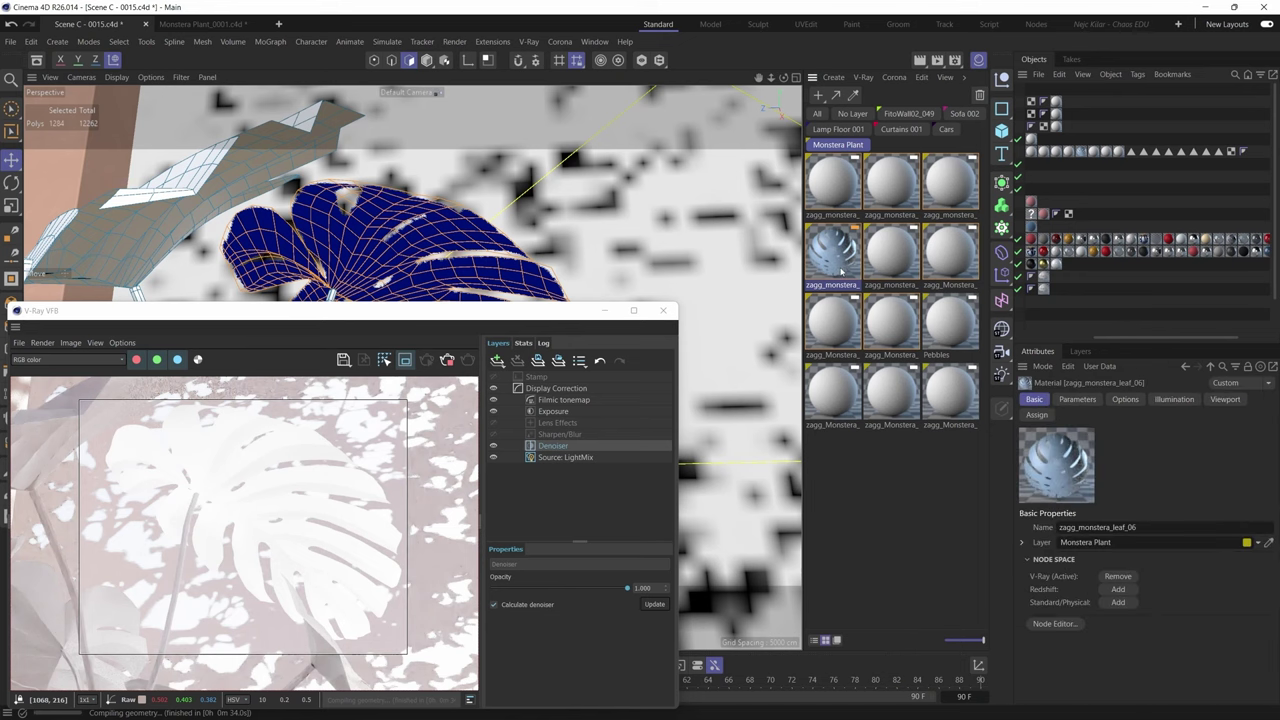
- Open the leaf material's node graph in the Node Editor and frame it
left_click(1054, 623)
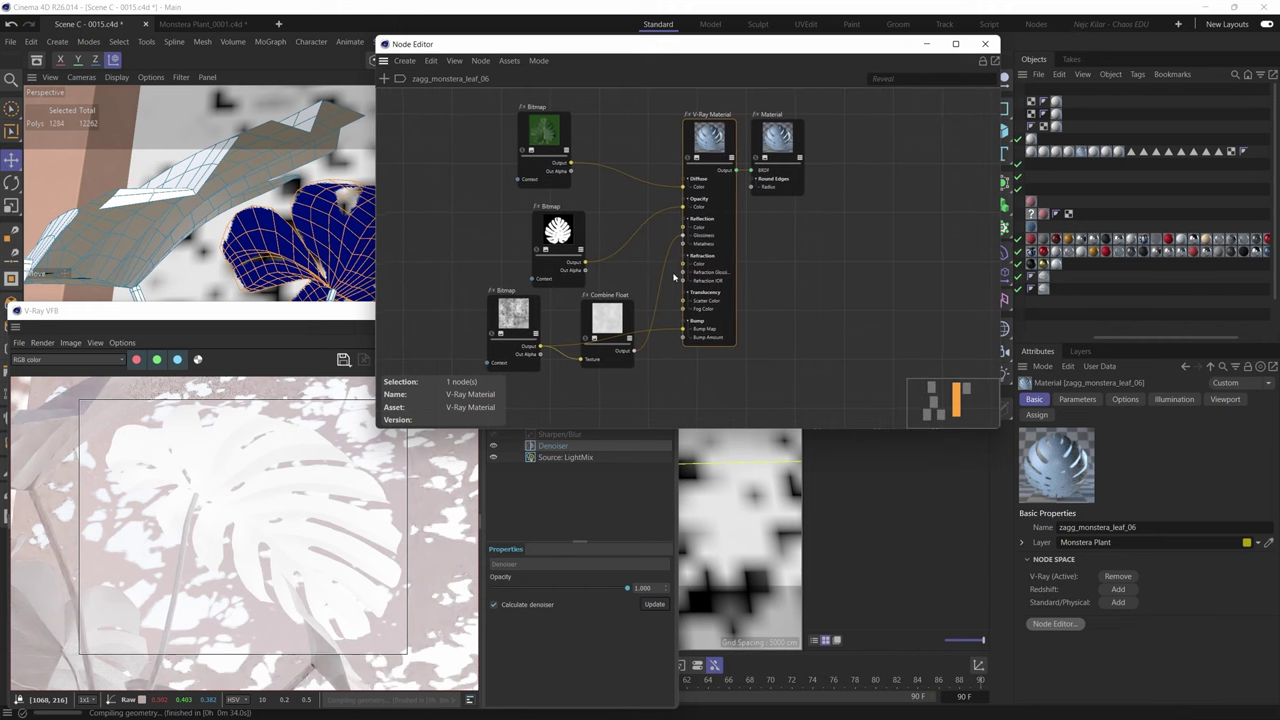
scroll(655, 275, "up", 2)
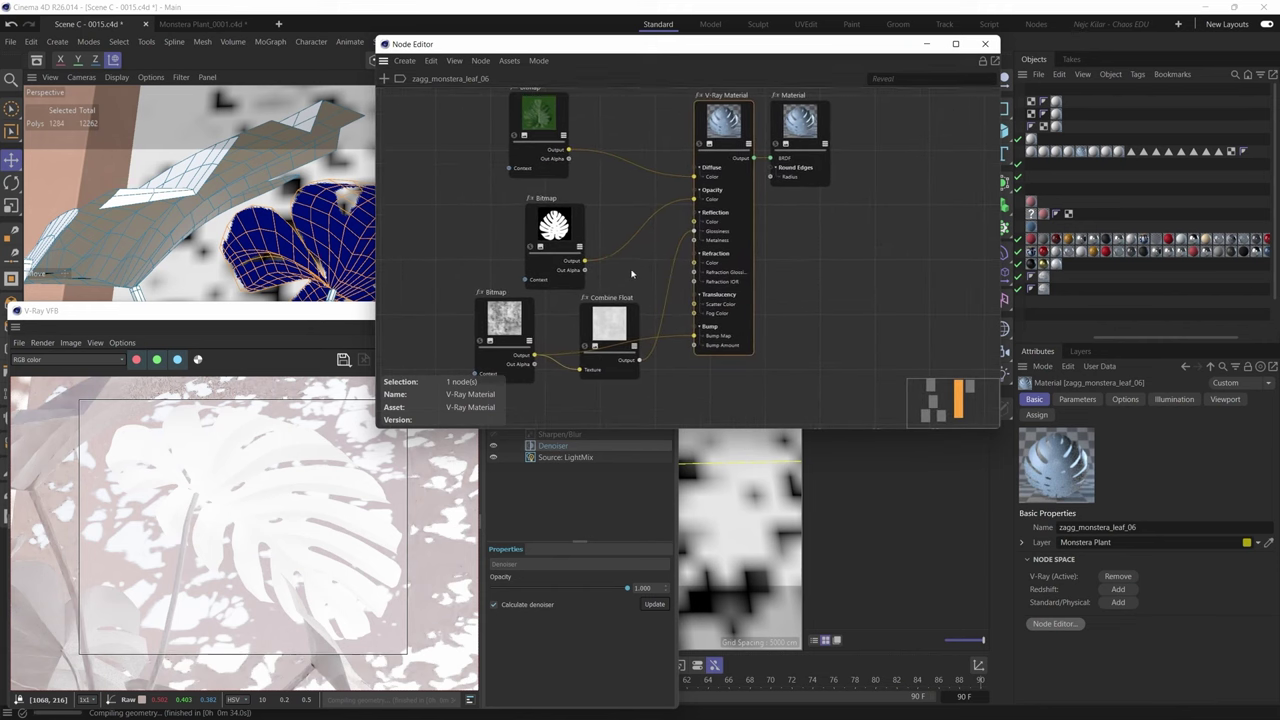
middle_click_drag(631, 273, 642, 285)
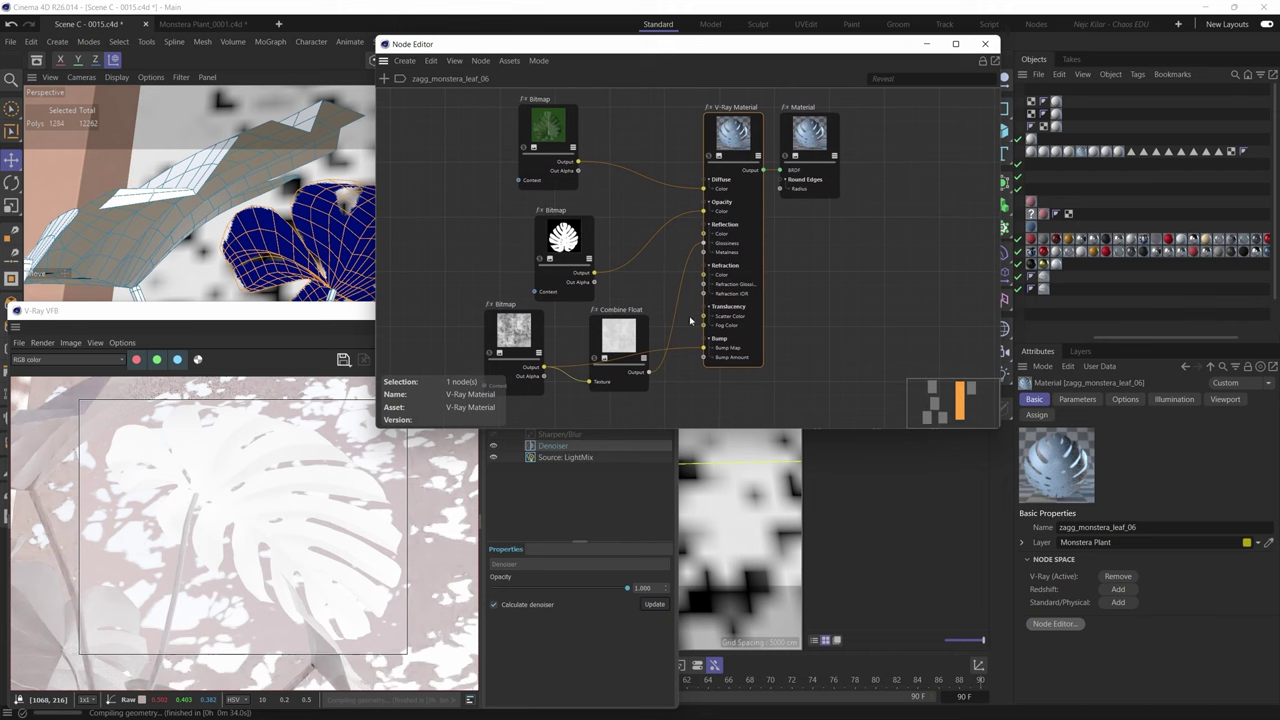
middle_click_drag(736, 322, 741, 328)
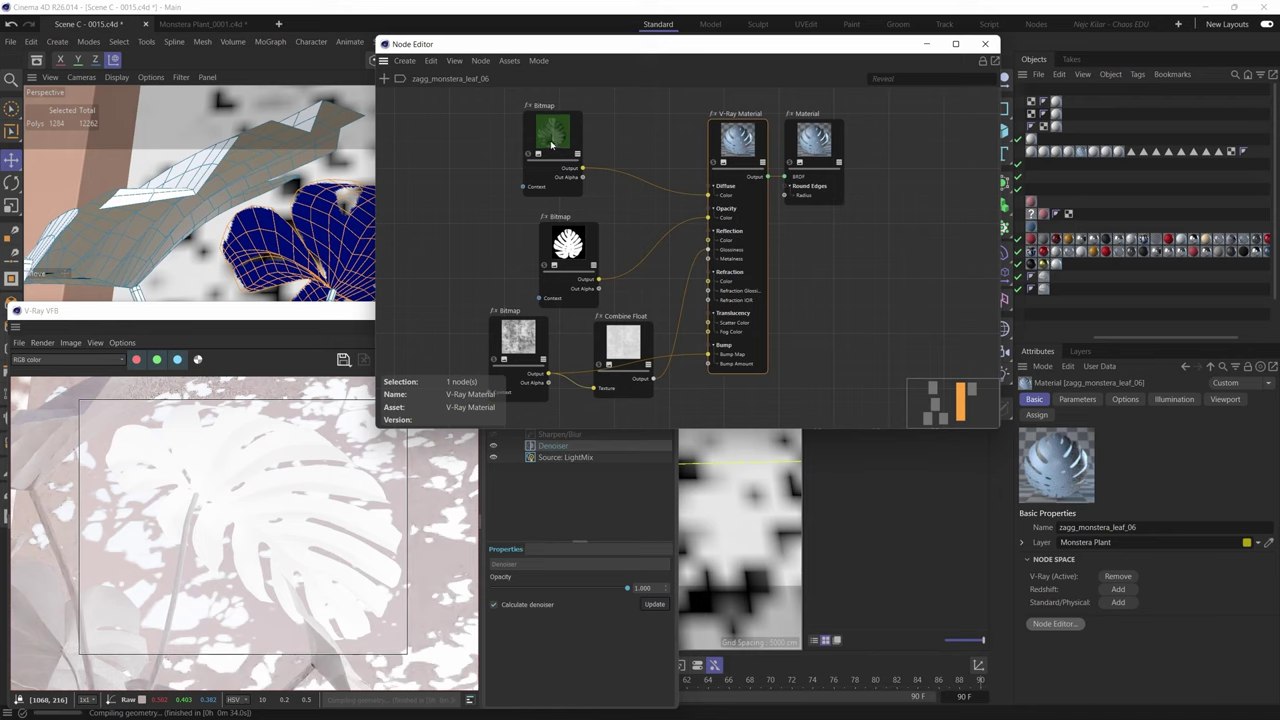
- Insert a Color Correction node between the leaf Bitmap and Diffuse, tidying the node layout
left_click(384, 78)
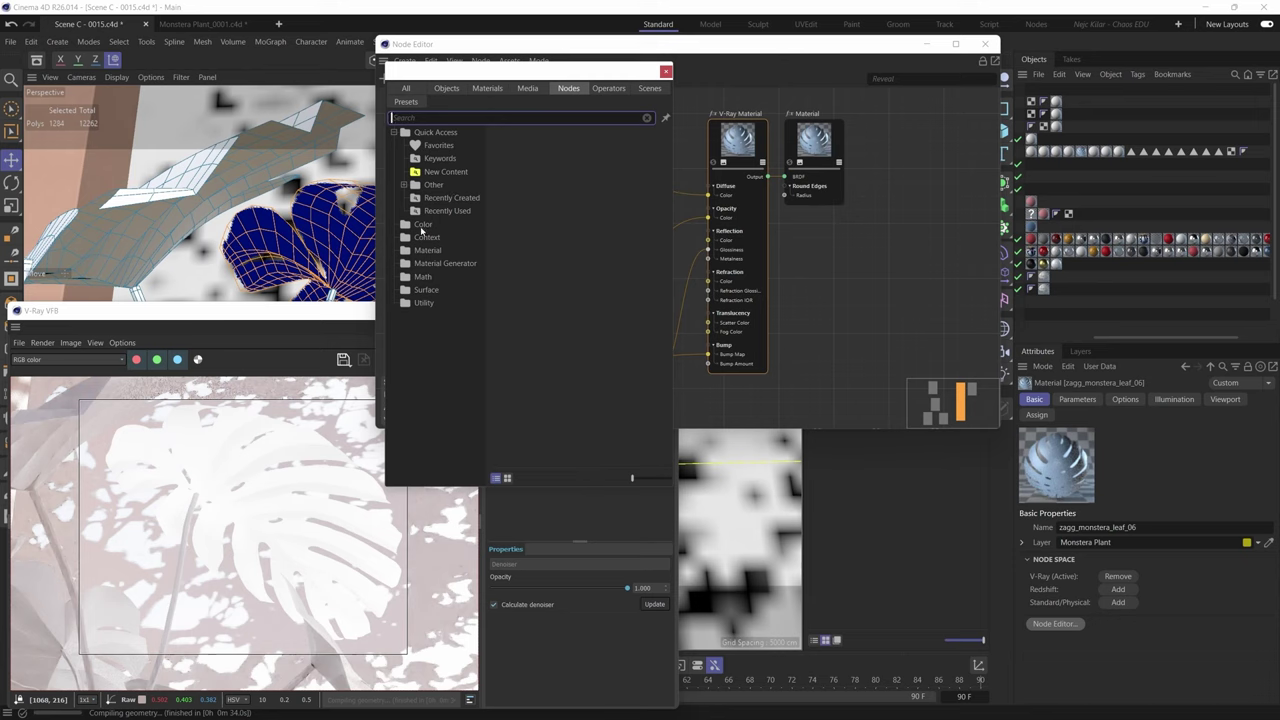
left_click(422, 226)
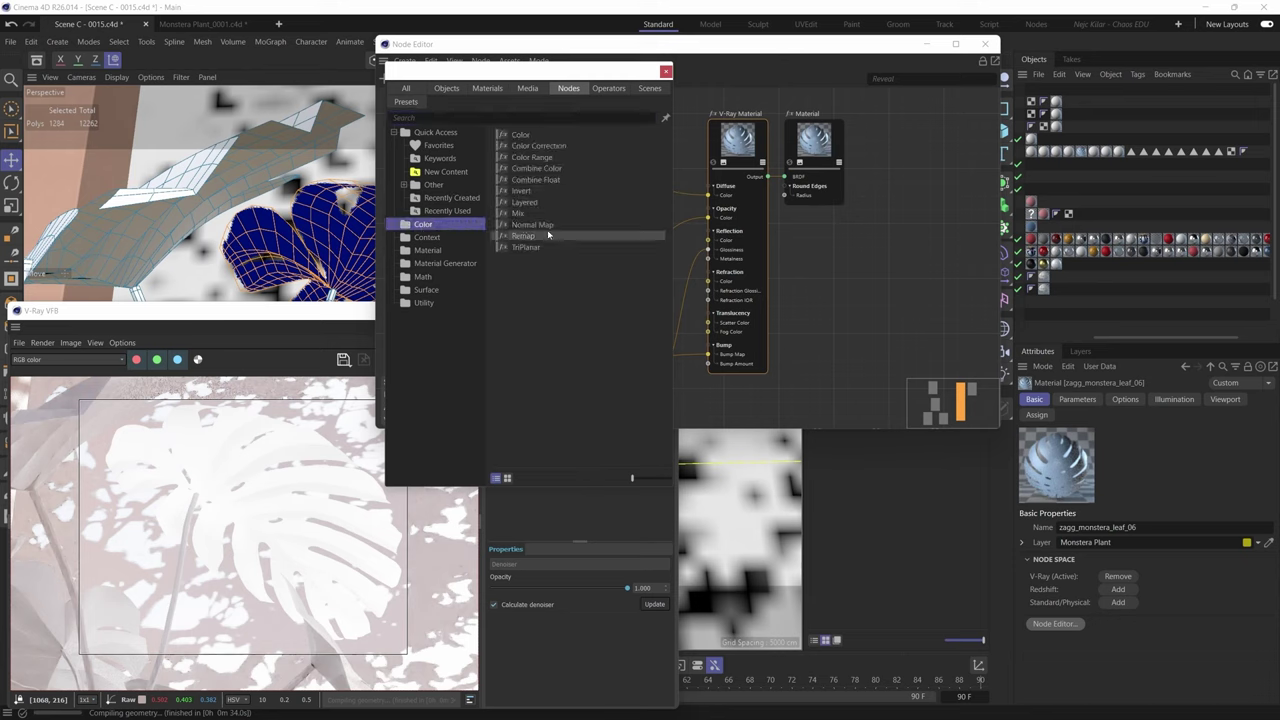
left_click(530, 146)
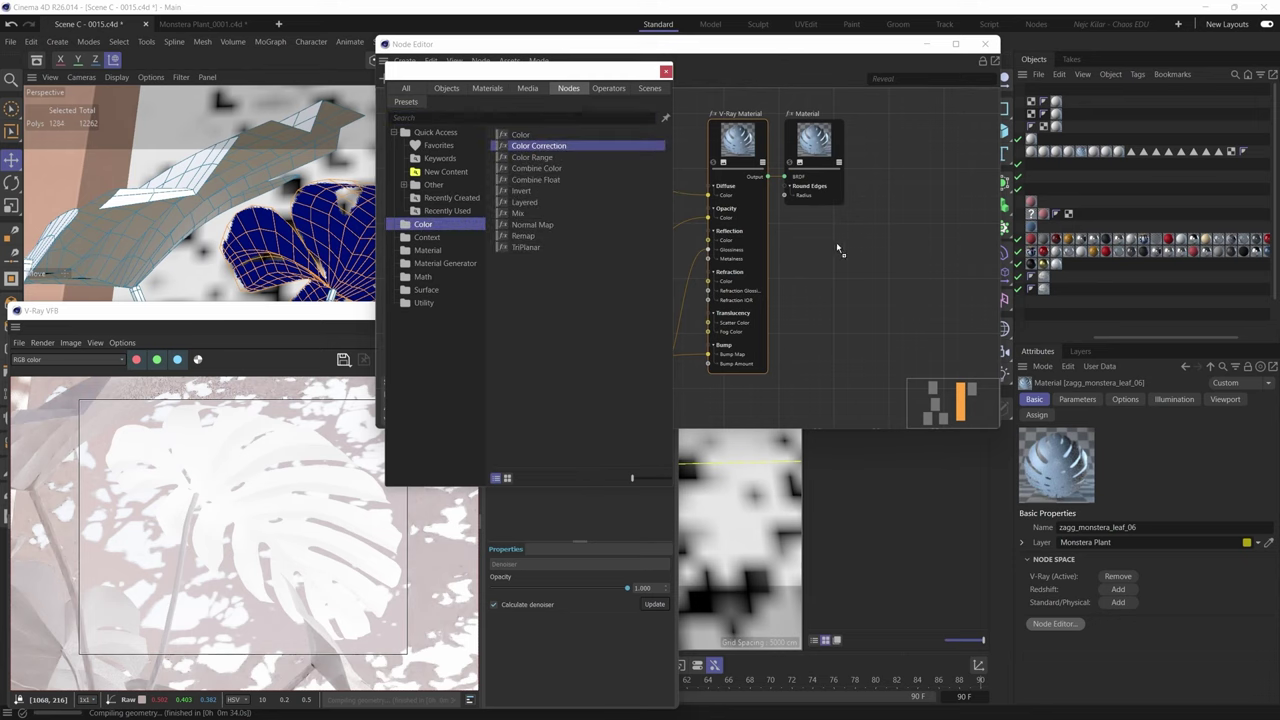
left_click(838, 250)
left_click_drag(848, 258, 610, 124)
left_click(540, 143)
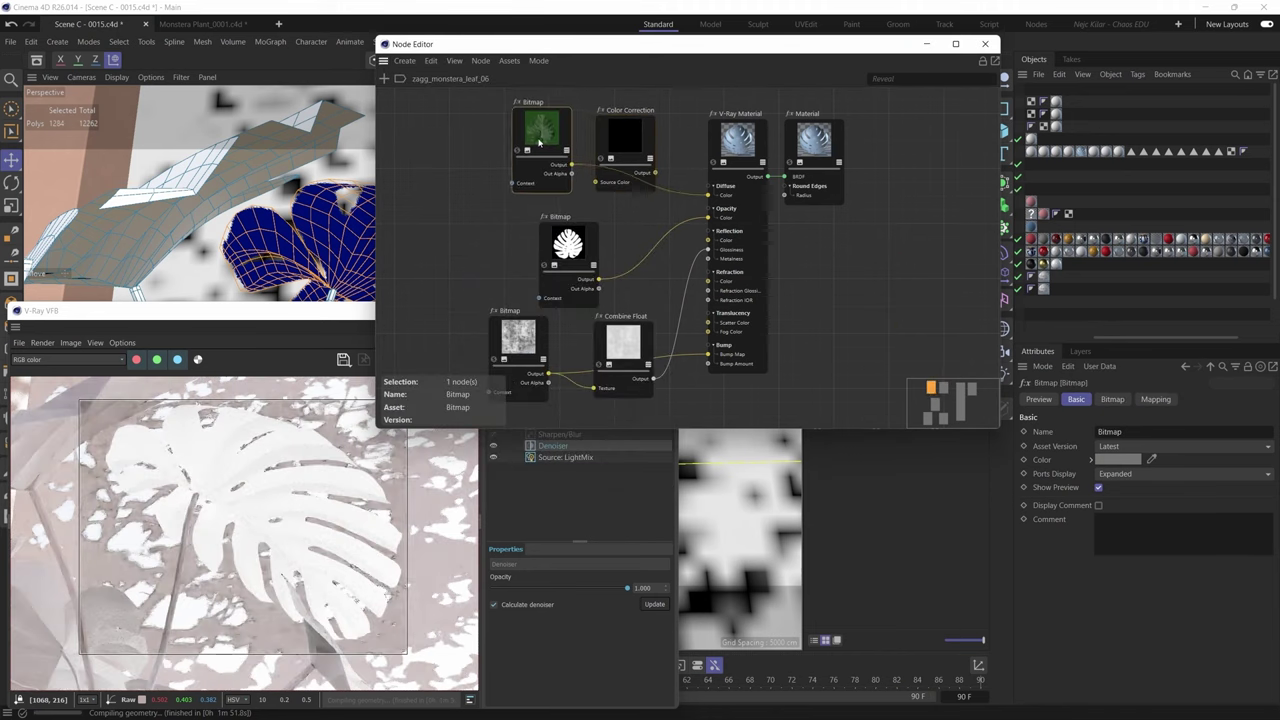
left_click_drag(540, 143, 464, 134)
left_click_drag(625, 140, 589, 121)
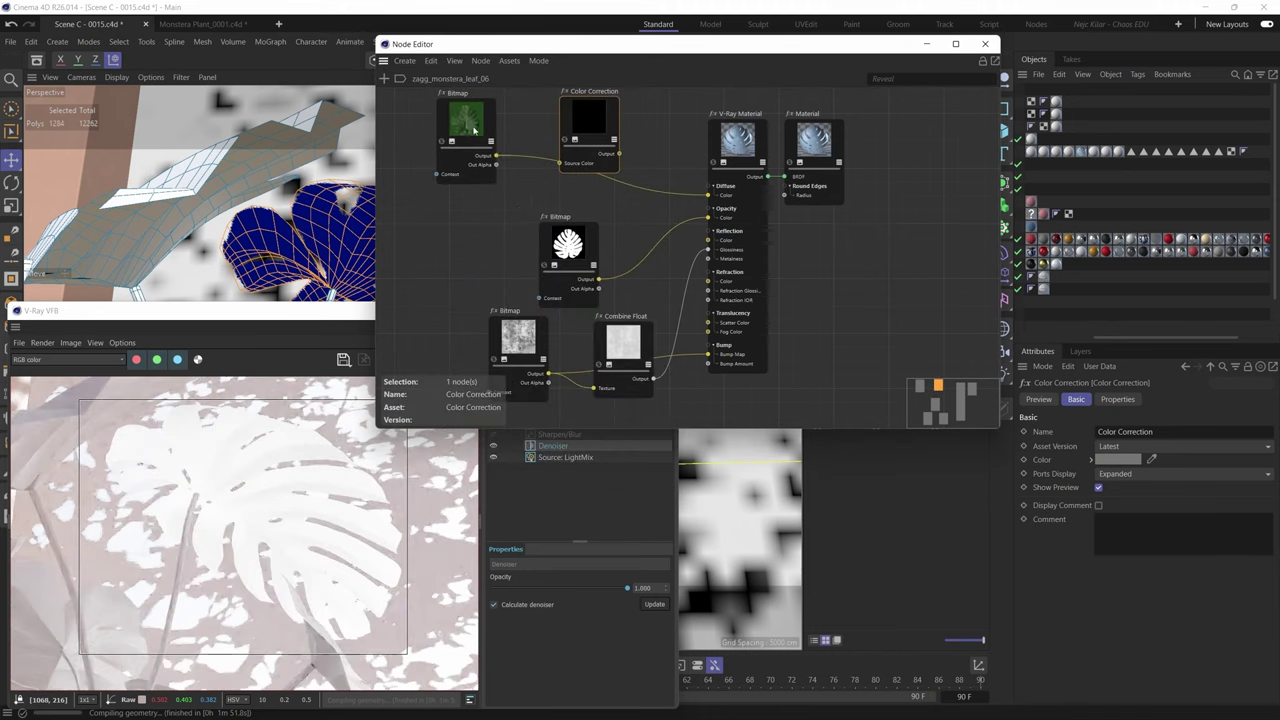
middle_click_drag(474, 130, 477, 153)
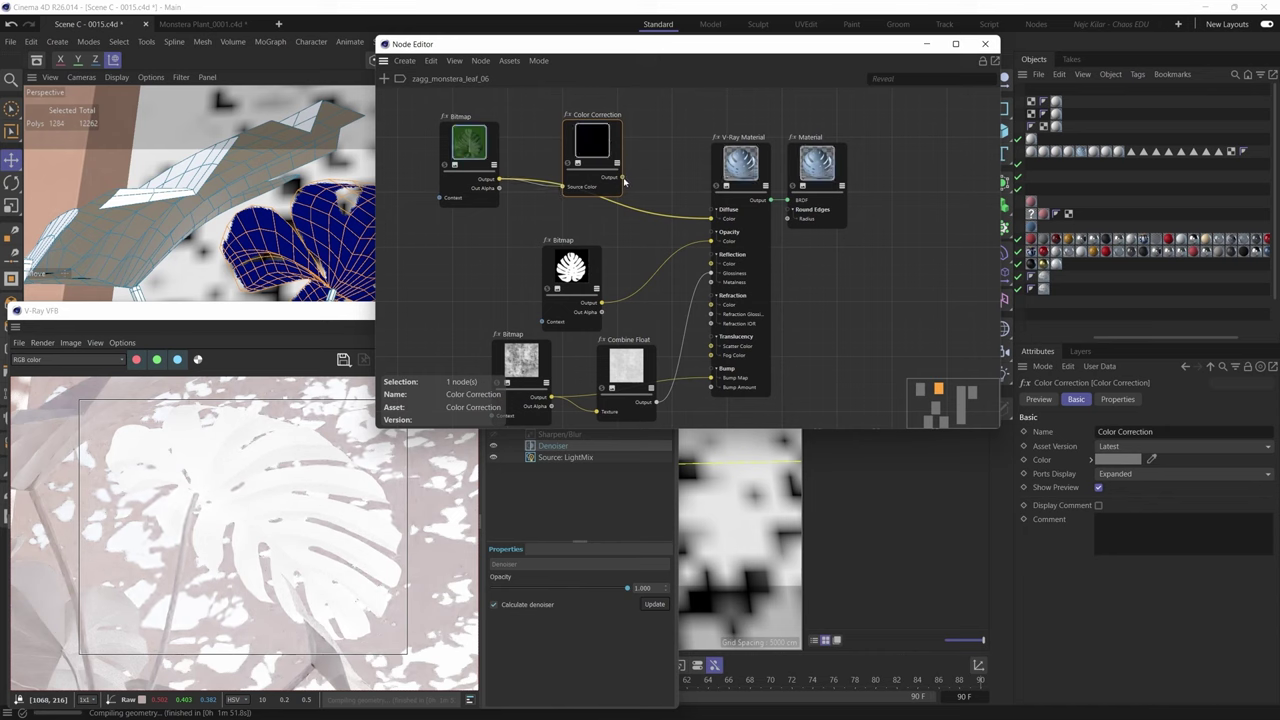
- Connect the Color Correction output to the SSS Scatter Color input as well
left_click_drag(624, 179, 711, 351)
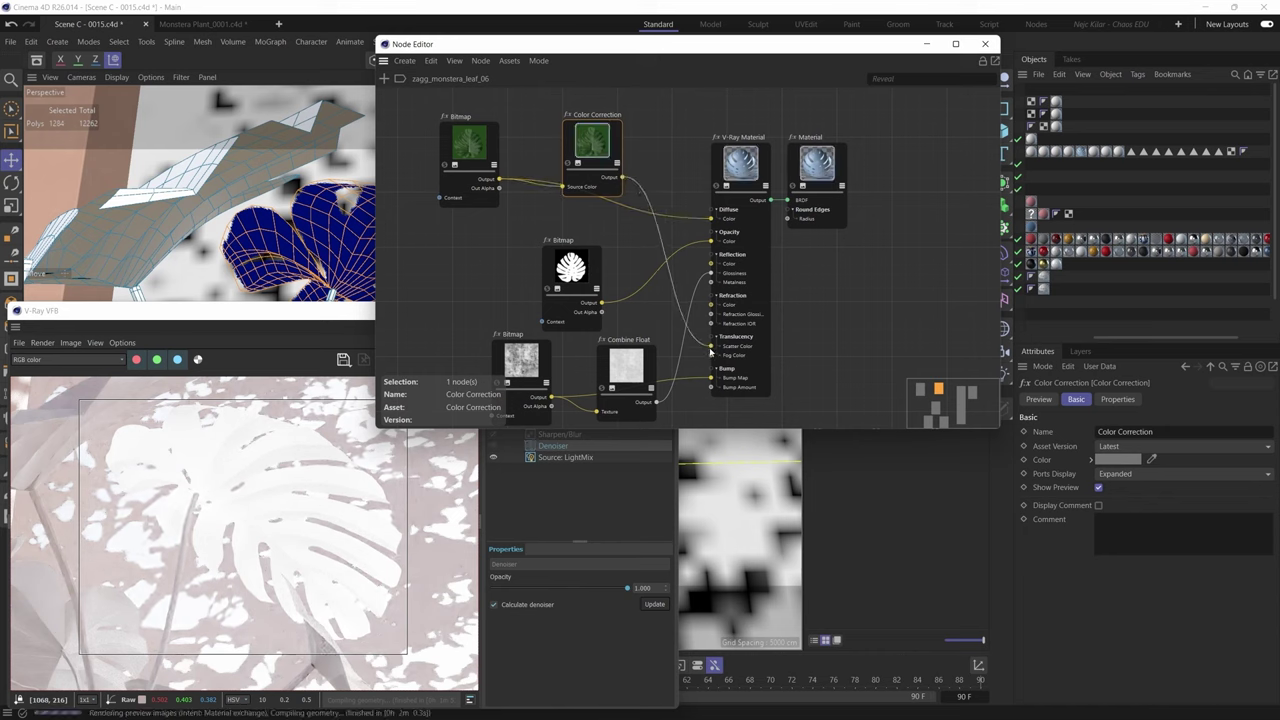
left_click_drag(596, 152, 592, 179)
left_click(738, 180)
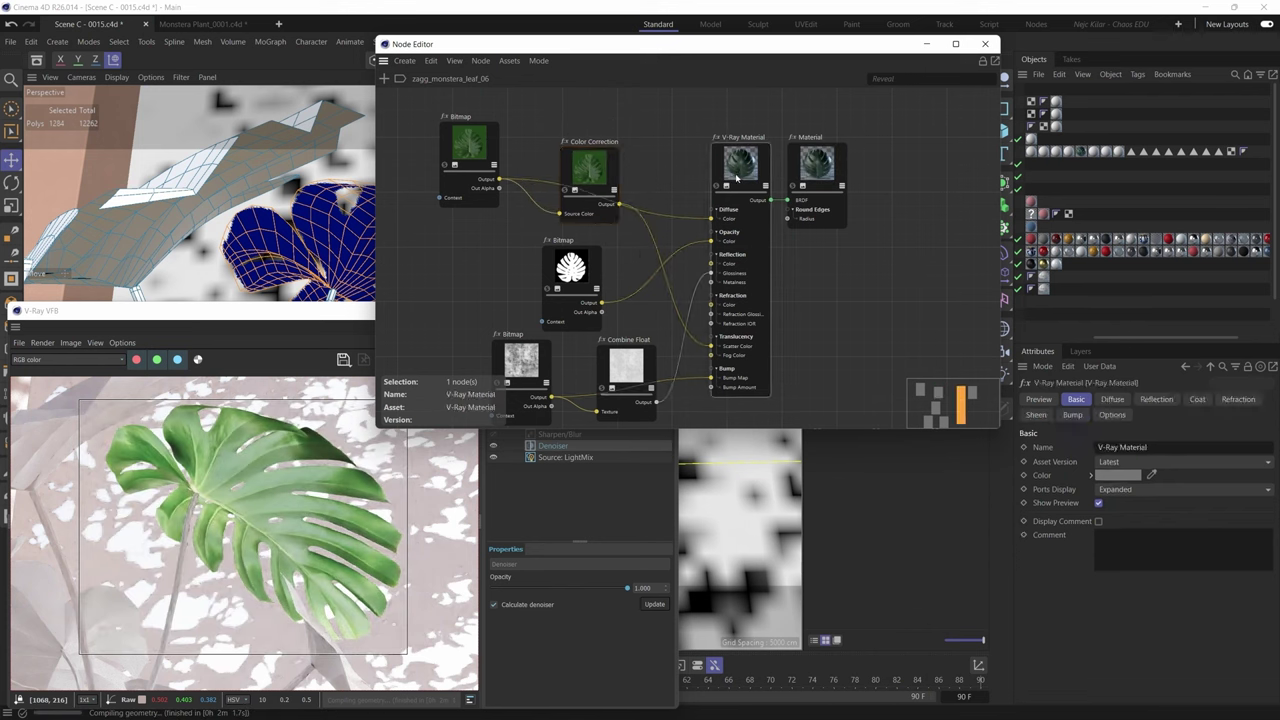
left_click(1238, 399)
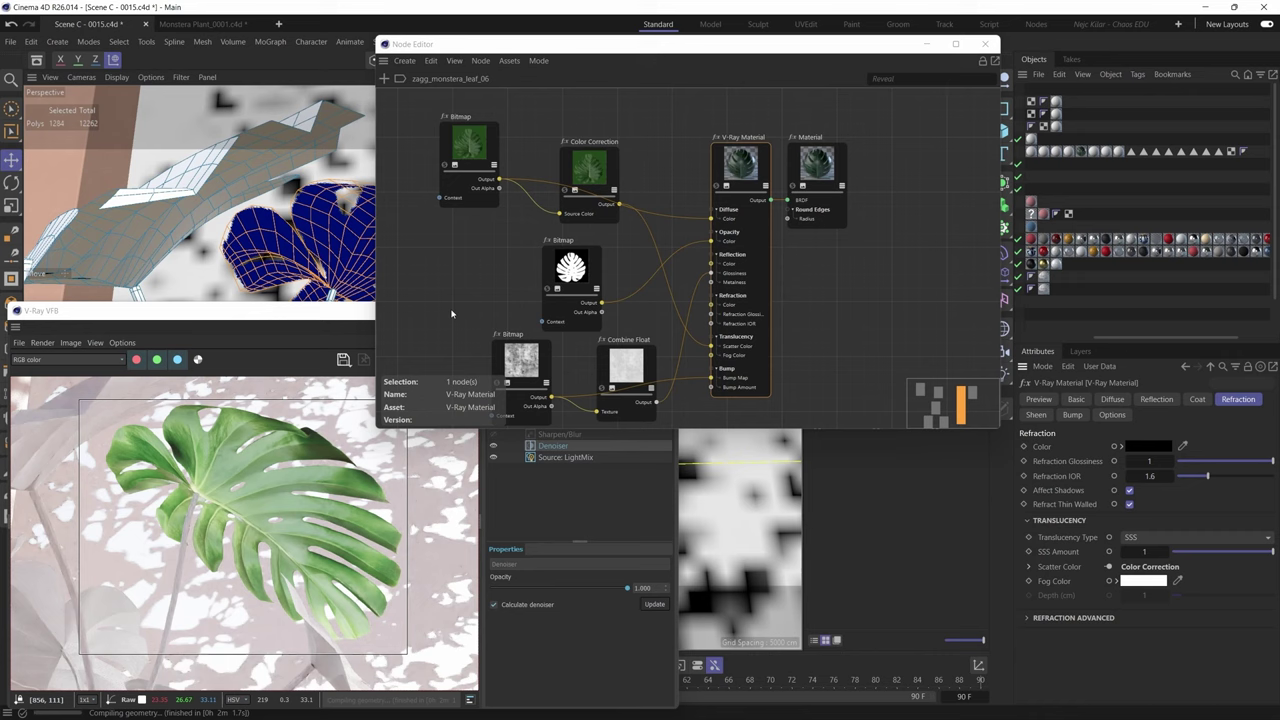
- Set the Color Correction node's Hue Shift to -25.2 and Saturation to 0.14
scroll(445, 160, "up", 2)
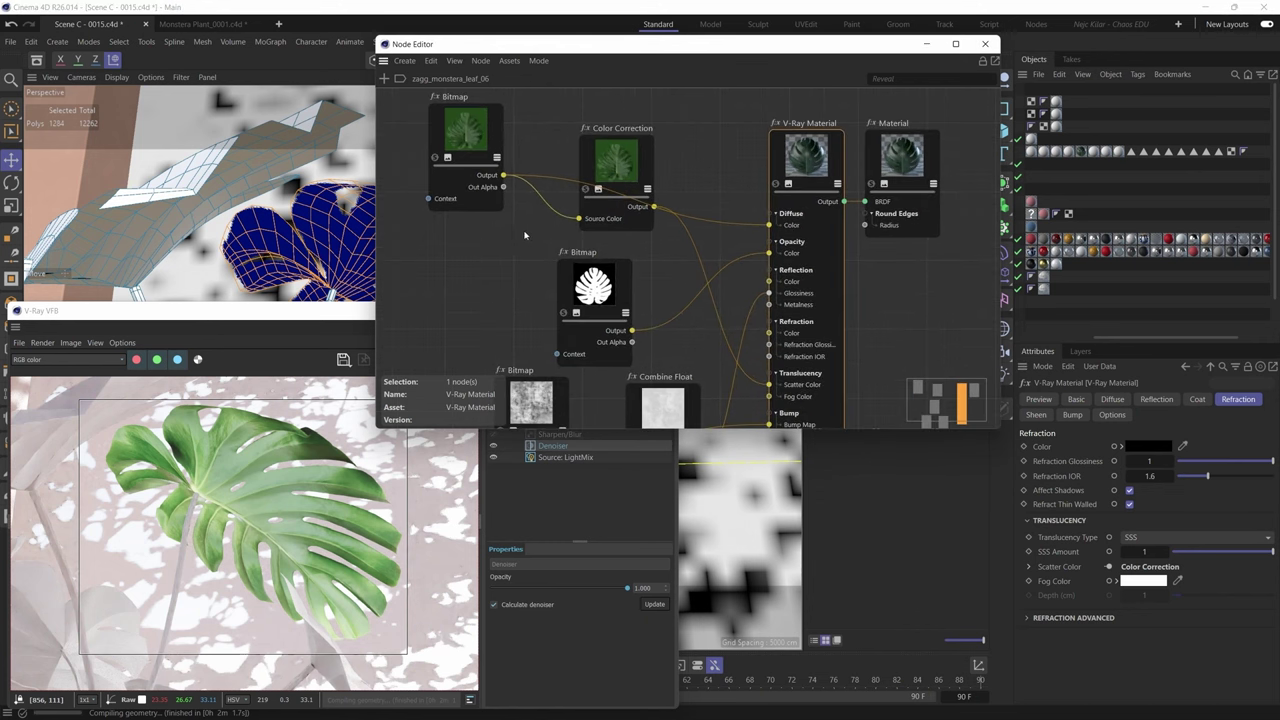
scroll(538, 265, "up", 1)
scroll(538, 265, "up", 1)
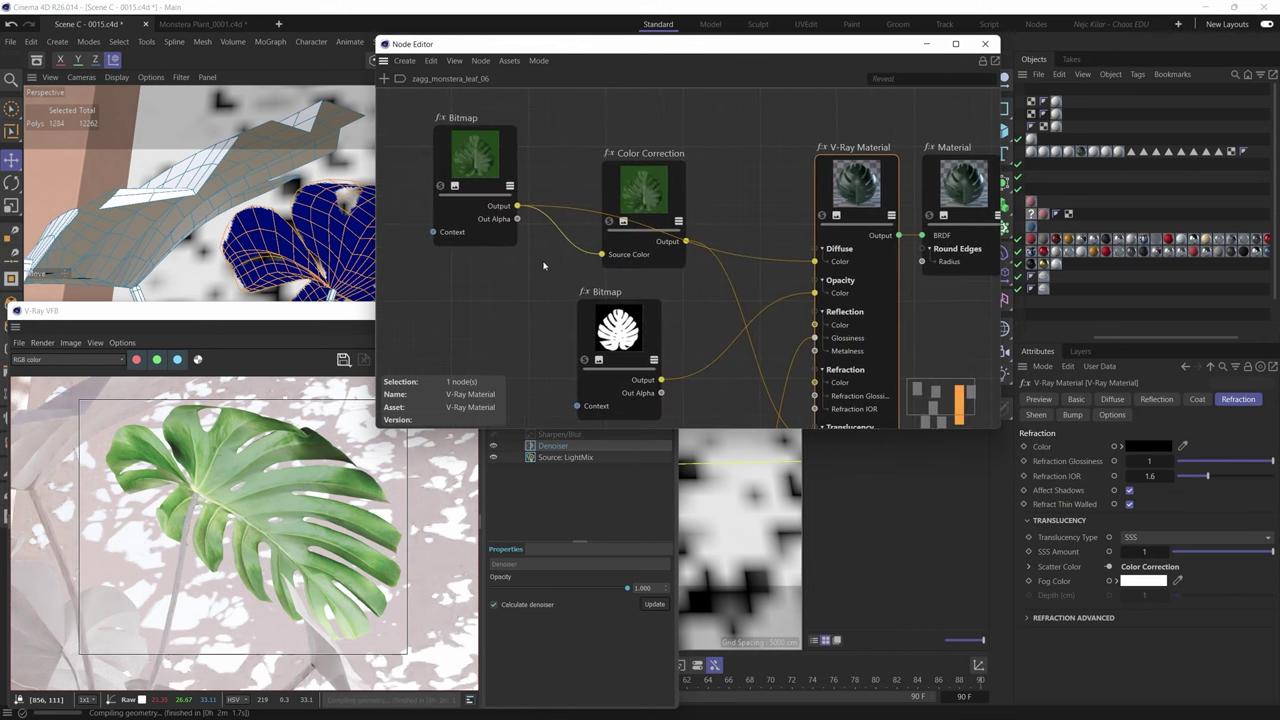
scroll(496, 184, "up", 2)
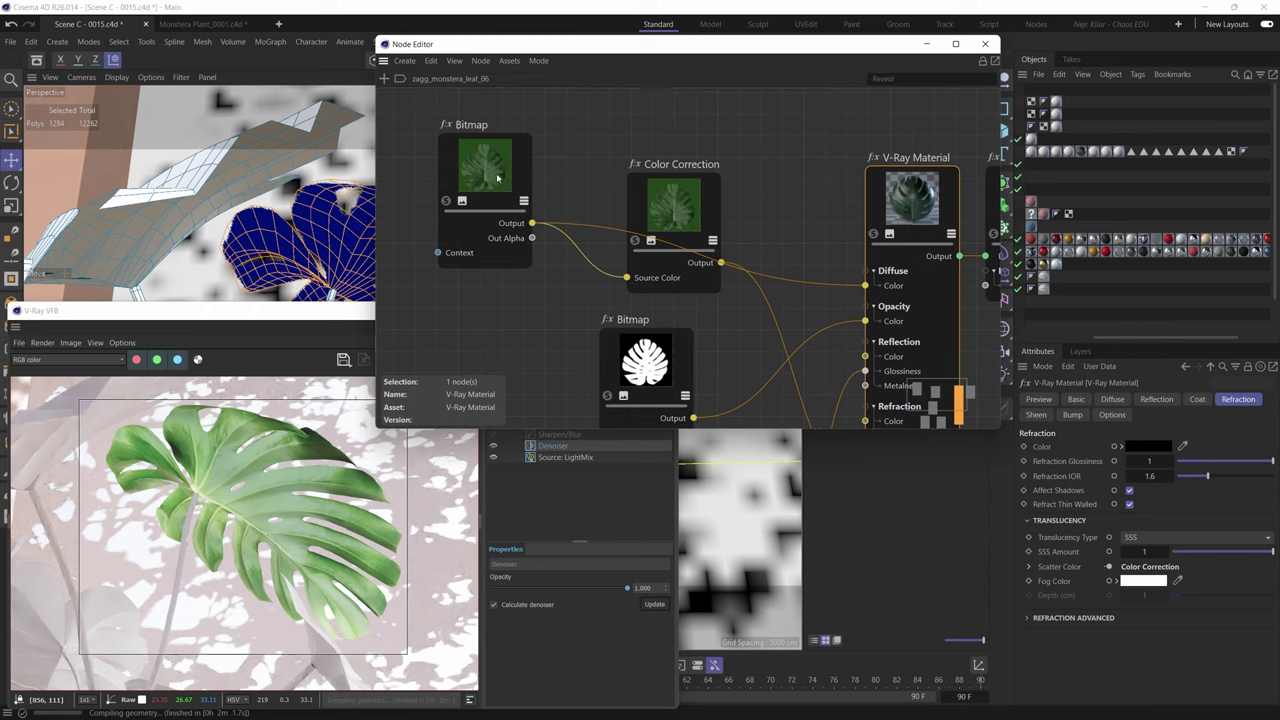
scroll(494, 176, "up", 2)
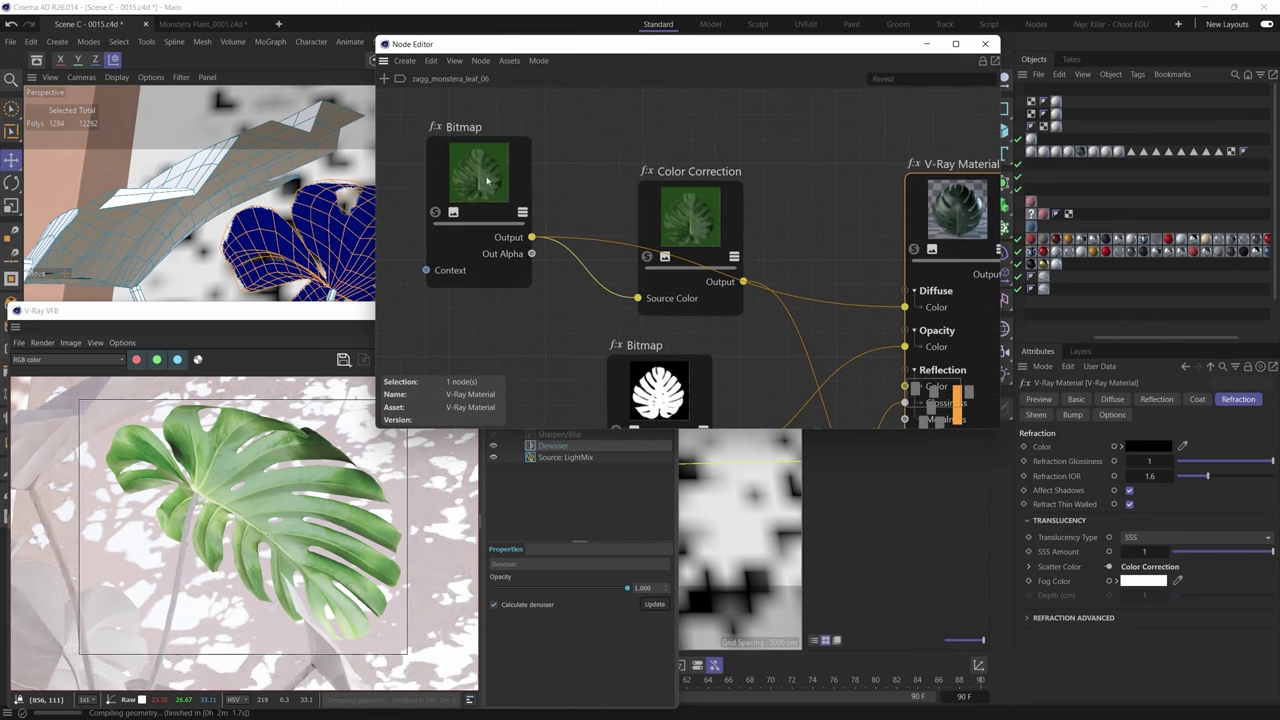
left_click(690, 215)
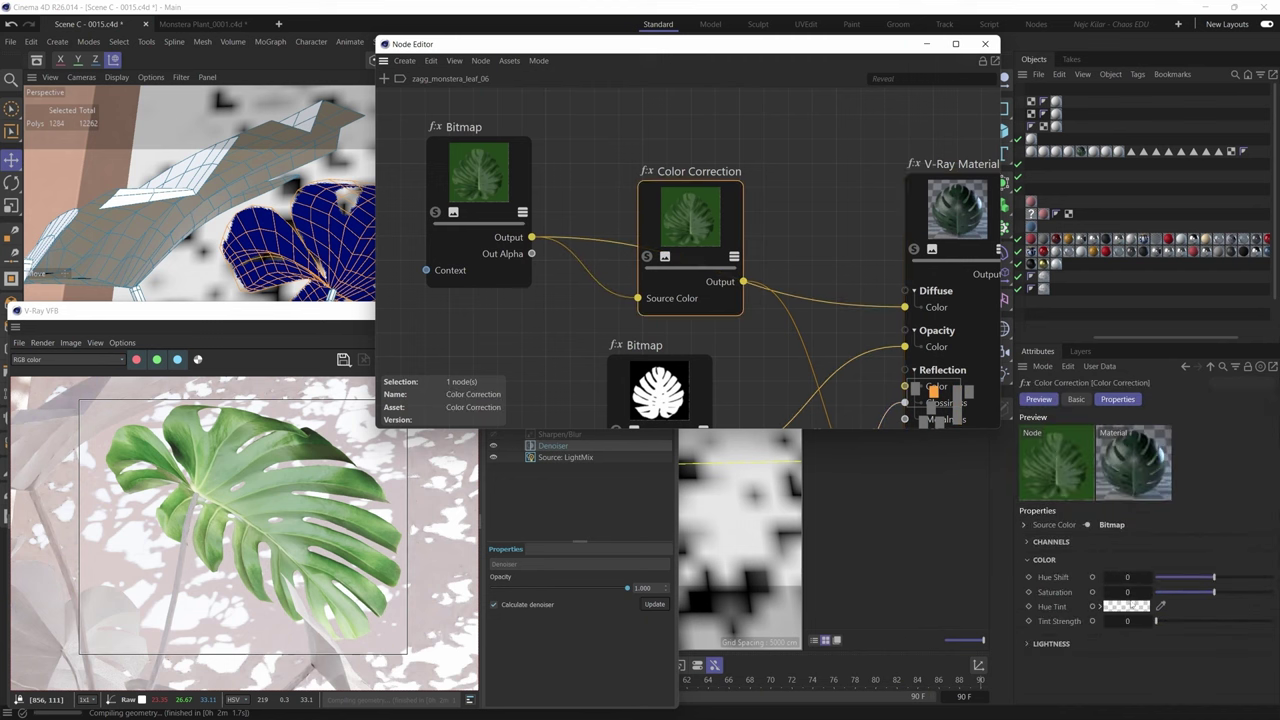
left_click_drag(1214, 580, 1223, 594)
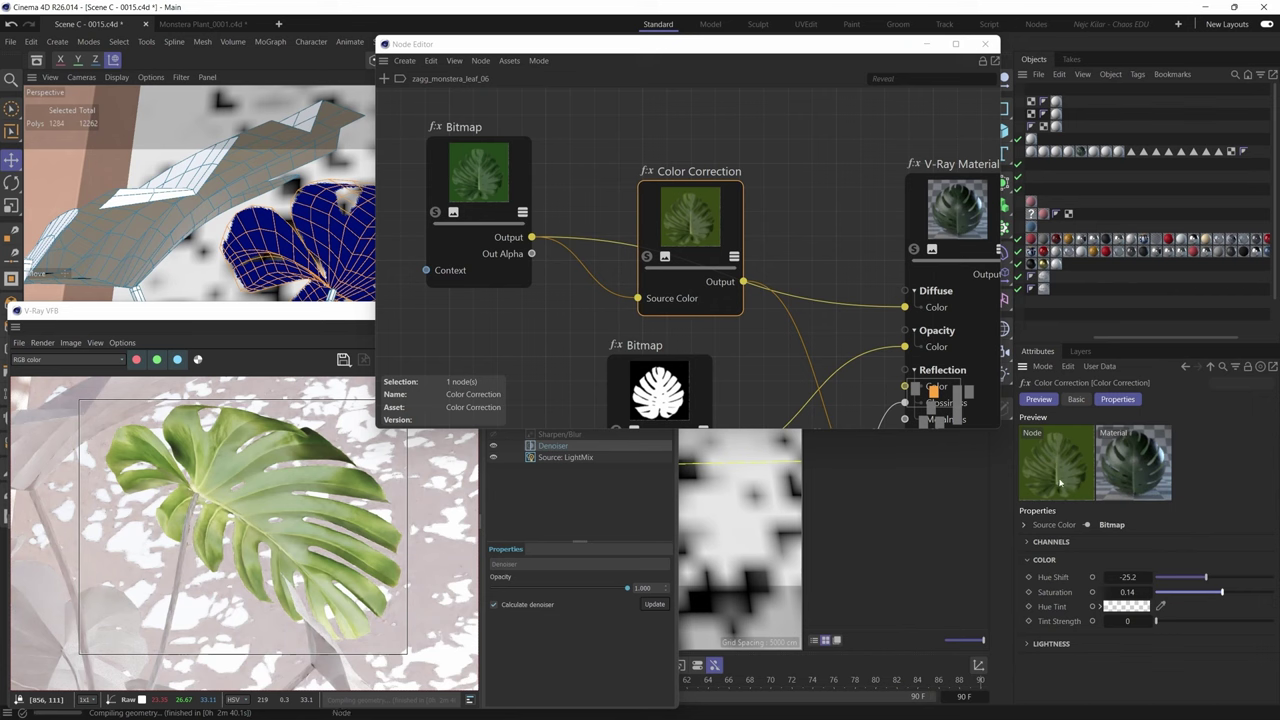
scroll(660, 302, "down", 5)
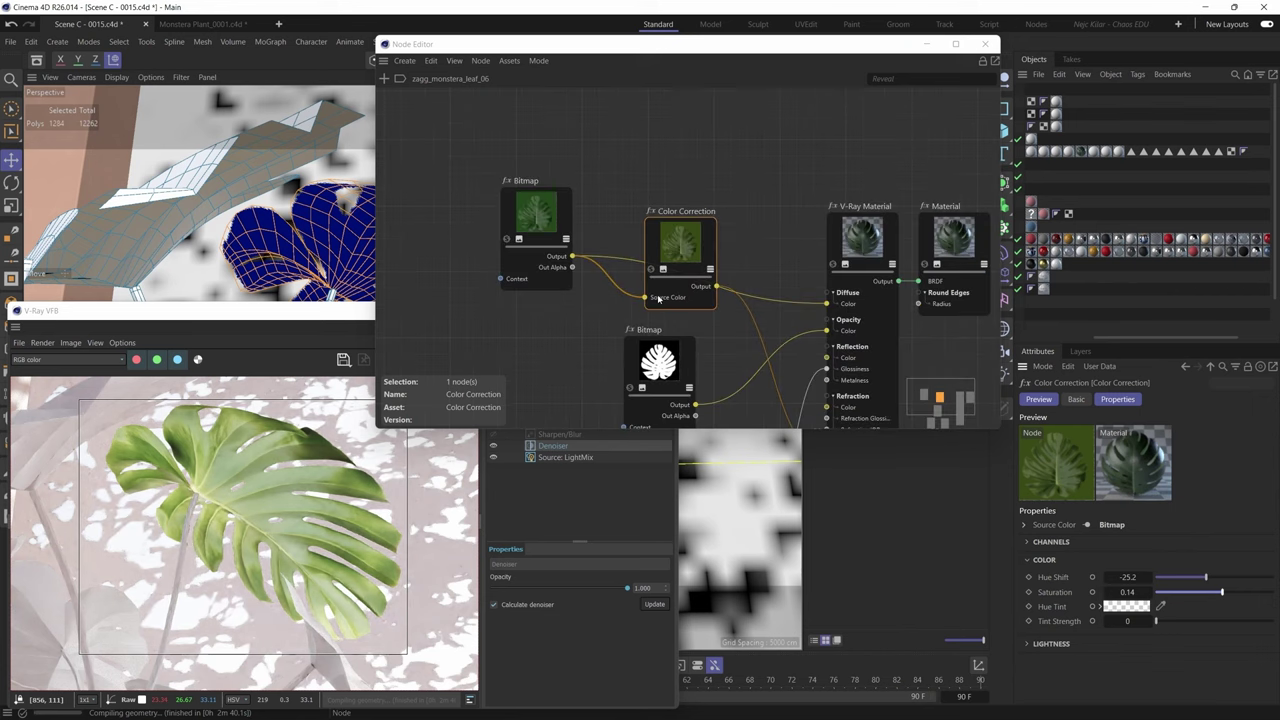
- Tidy the node graph and select the V-Ray Material node for editing
middle_click_drag(661, 250, 640, 237)
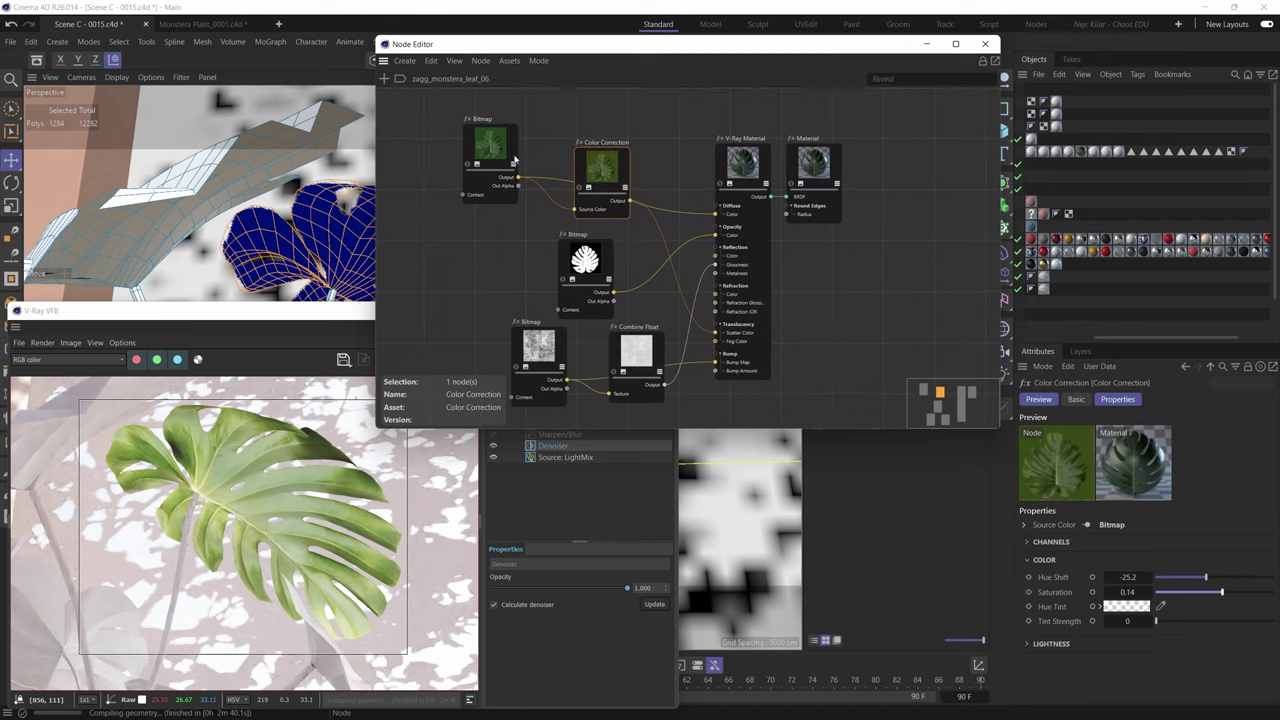
left_click_drag(514, 160, 501, 132)
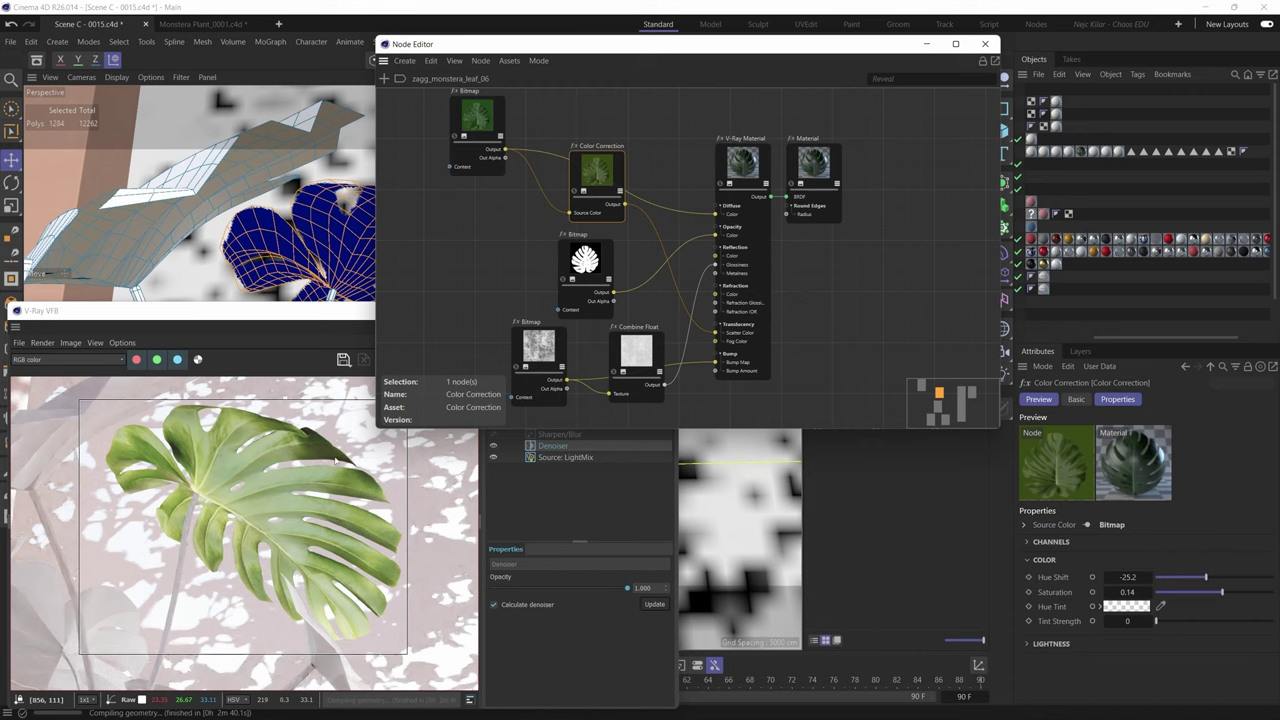
left_click(336, 461)
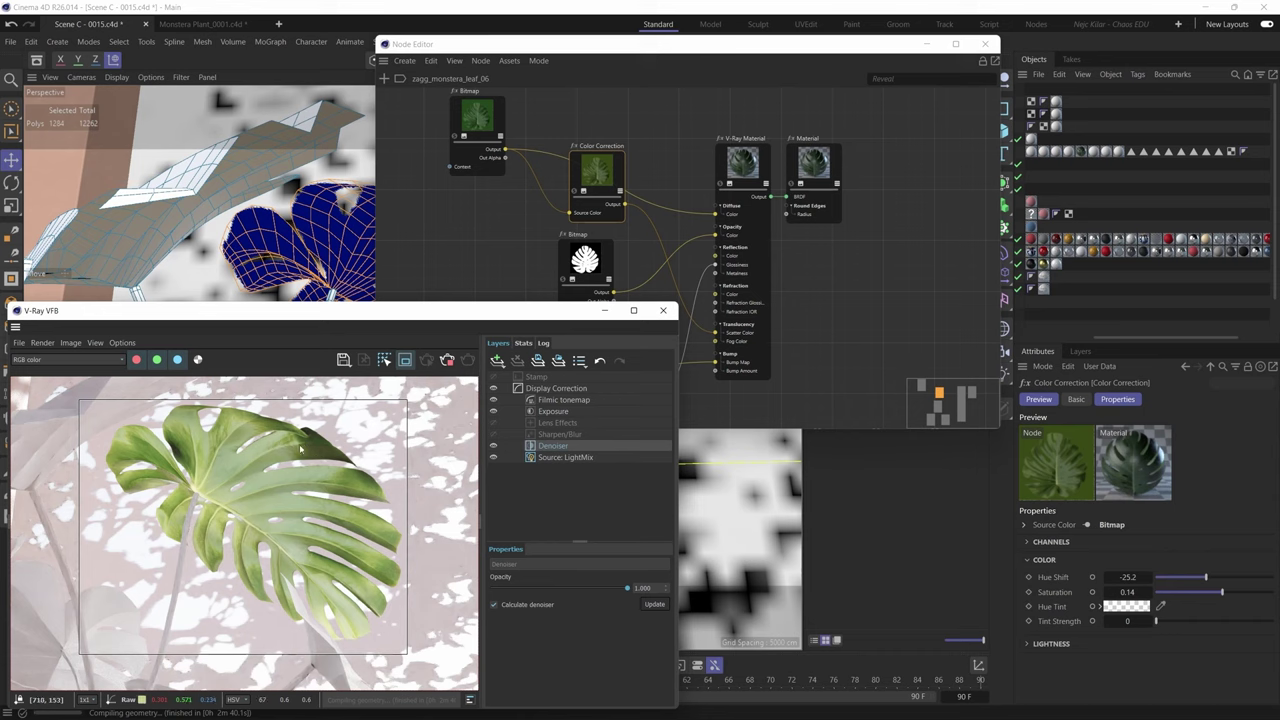
left_click(735, 286)
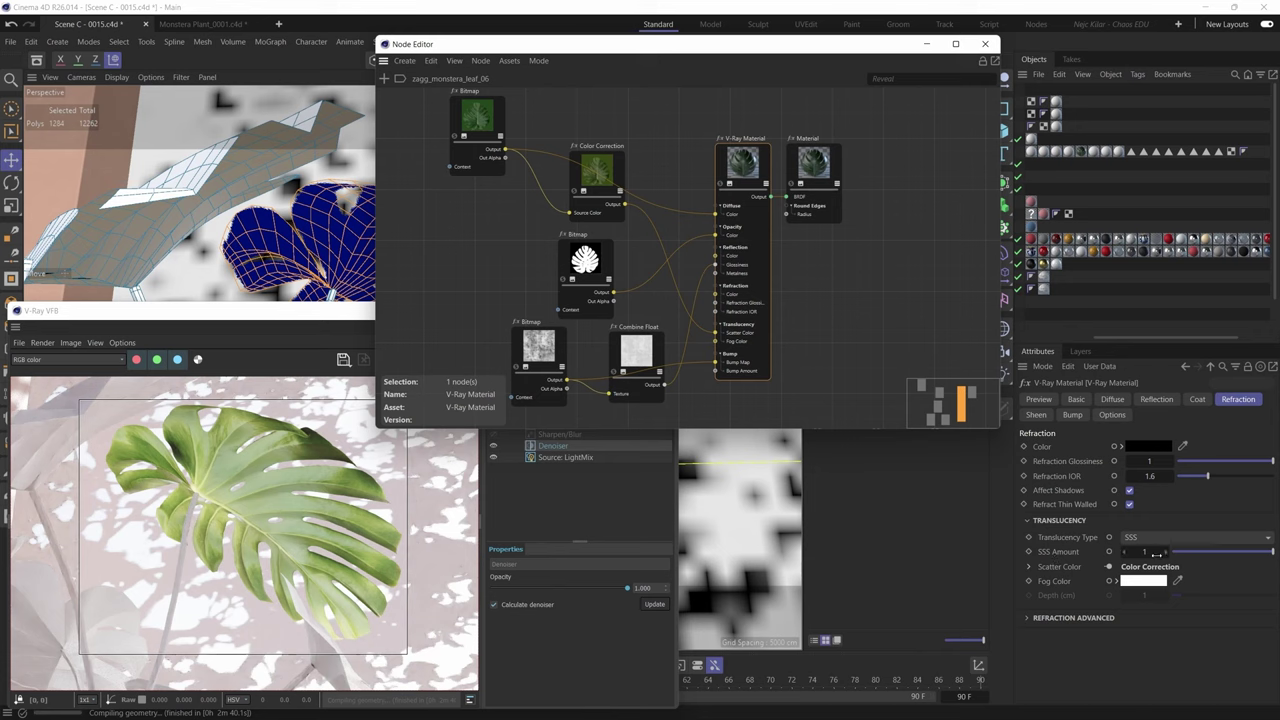
left_click(452, 485)
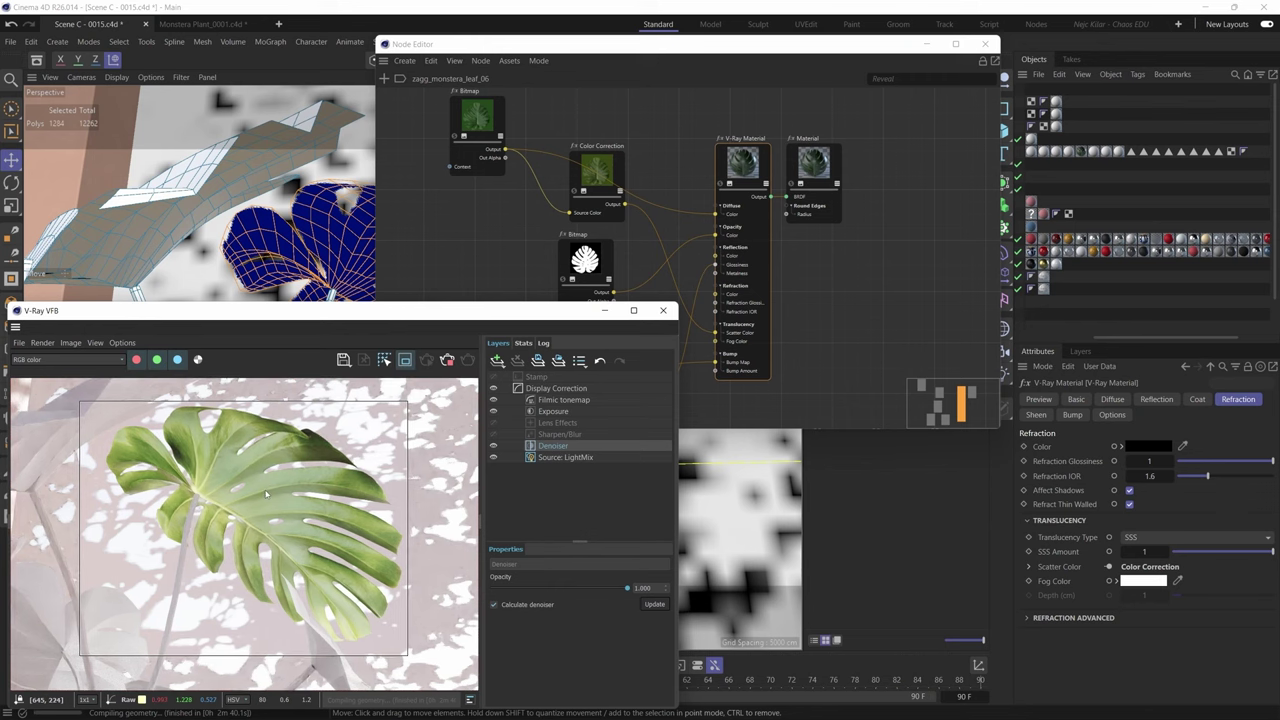
- Lower SSS Amount to 0.25 and inspect the now-green leaf in the render view
left_click(1199, 553)
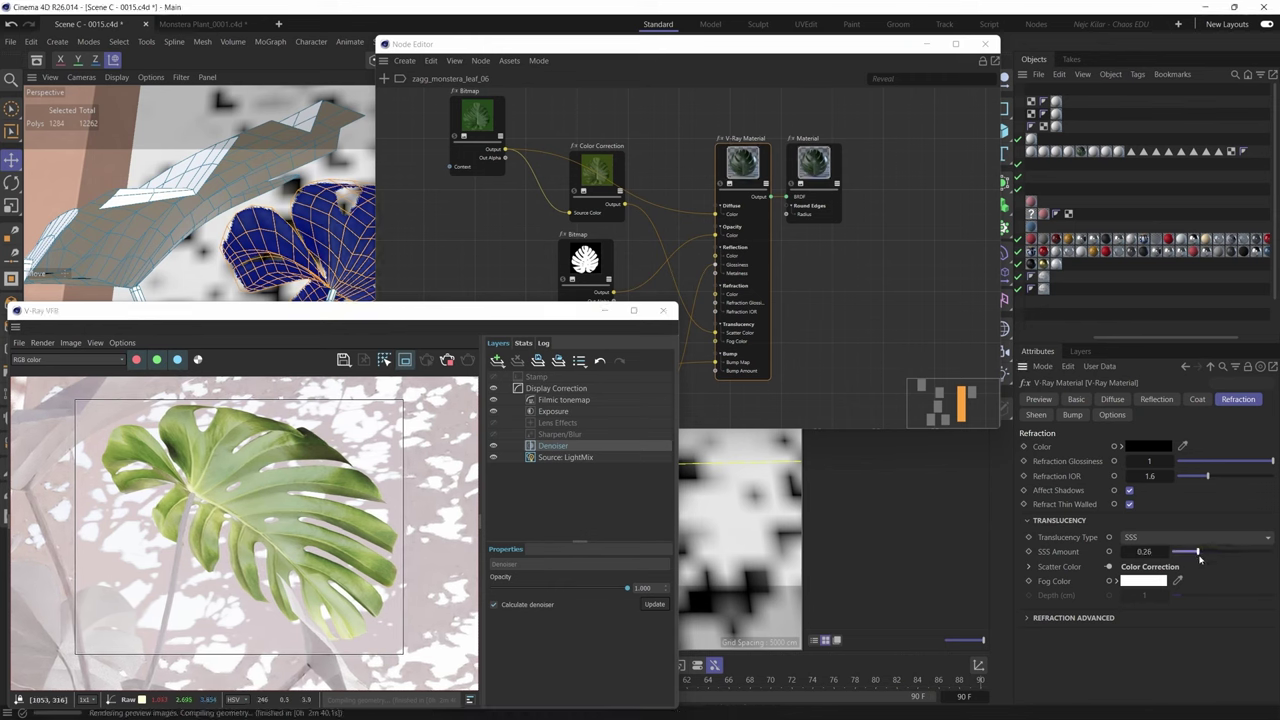
left_click_drag(1200, 560, 1196, 561)
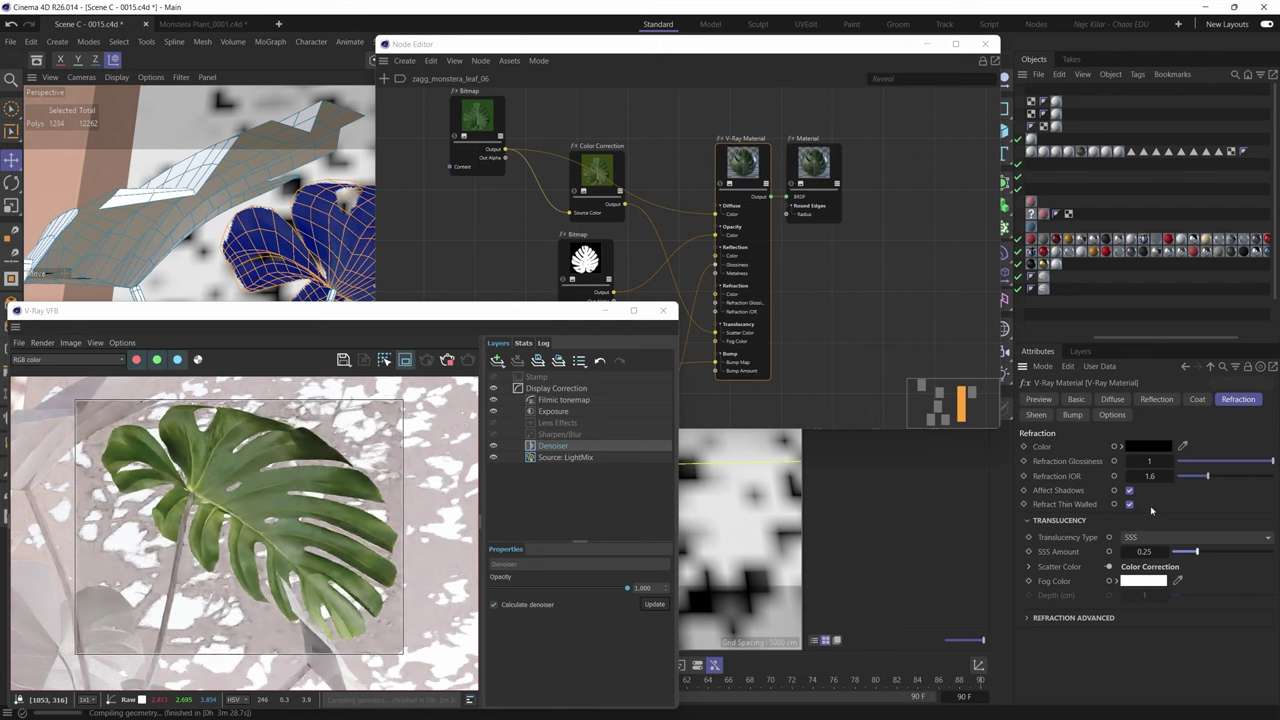
left_click(286, 484)
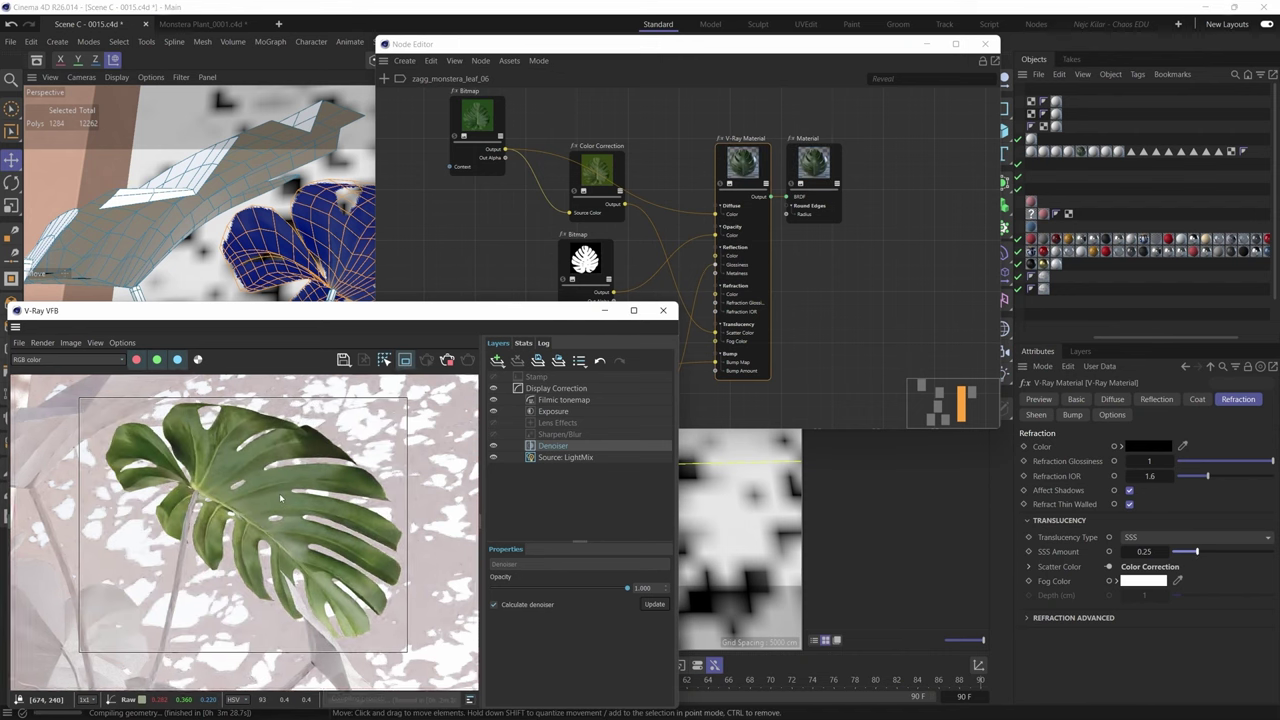
scroll(286, 484, "down", 2)
scroll(286, 484, "up", 2)
middle_click_drag(283, 481, 315, 479)
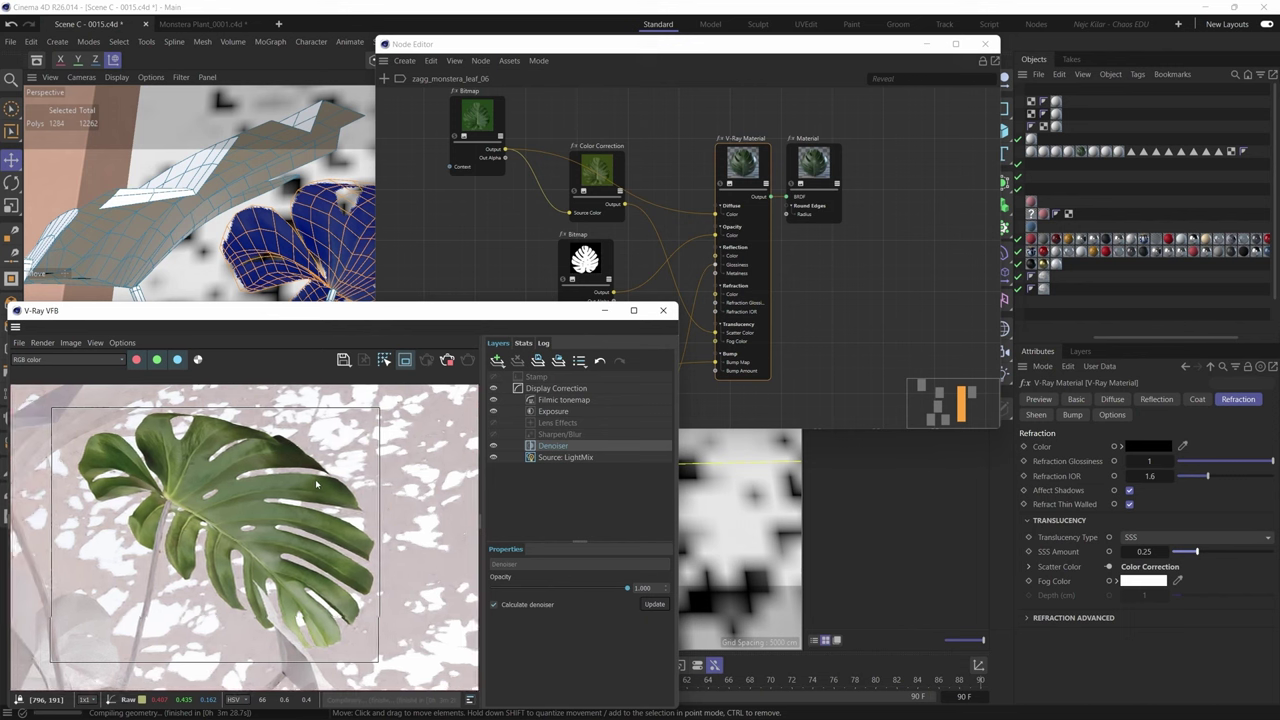
scroll(315, 479, "up", 1)
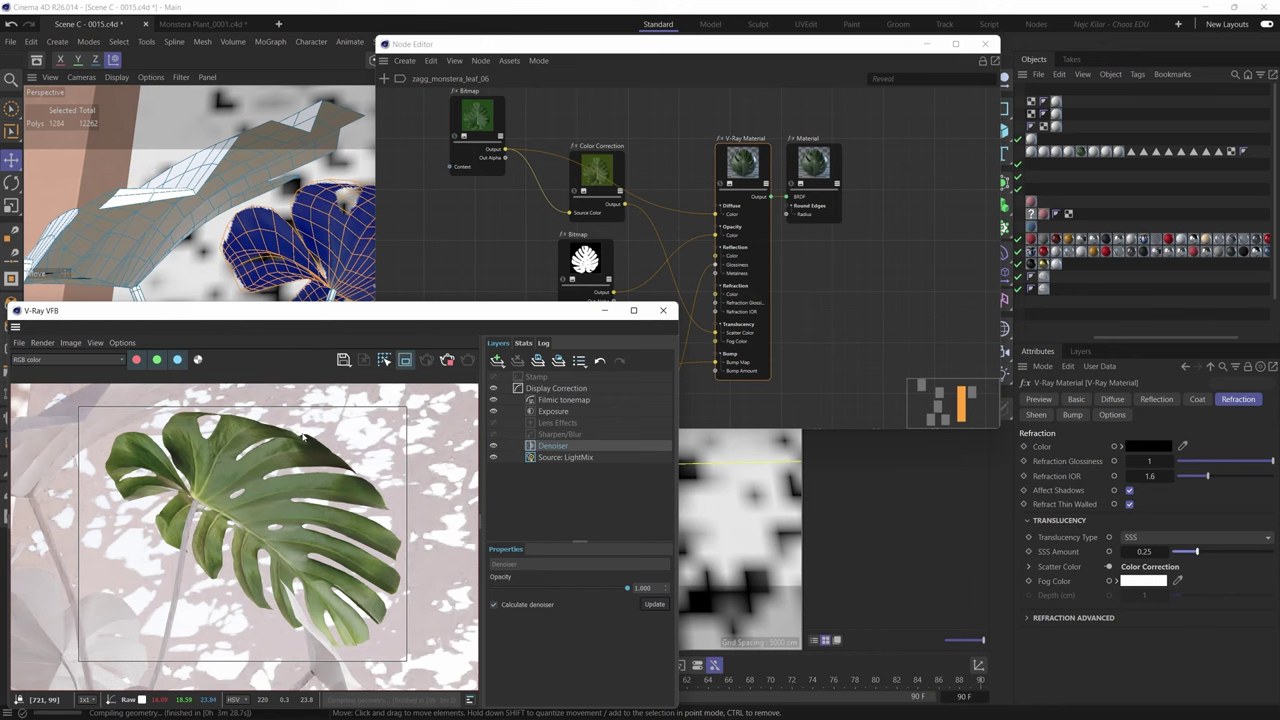
left_click_drag(300, 310, 604, 270)
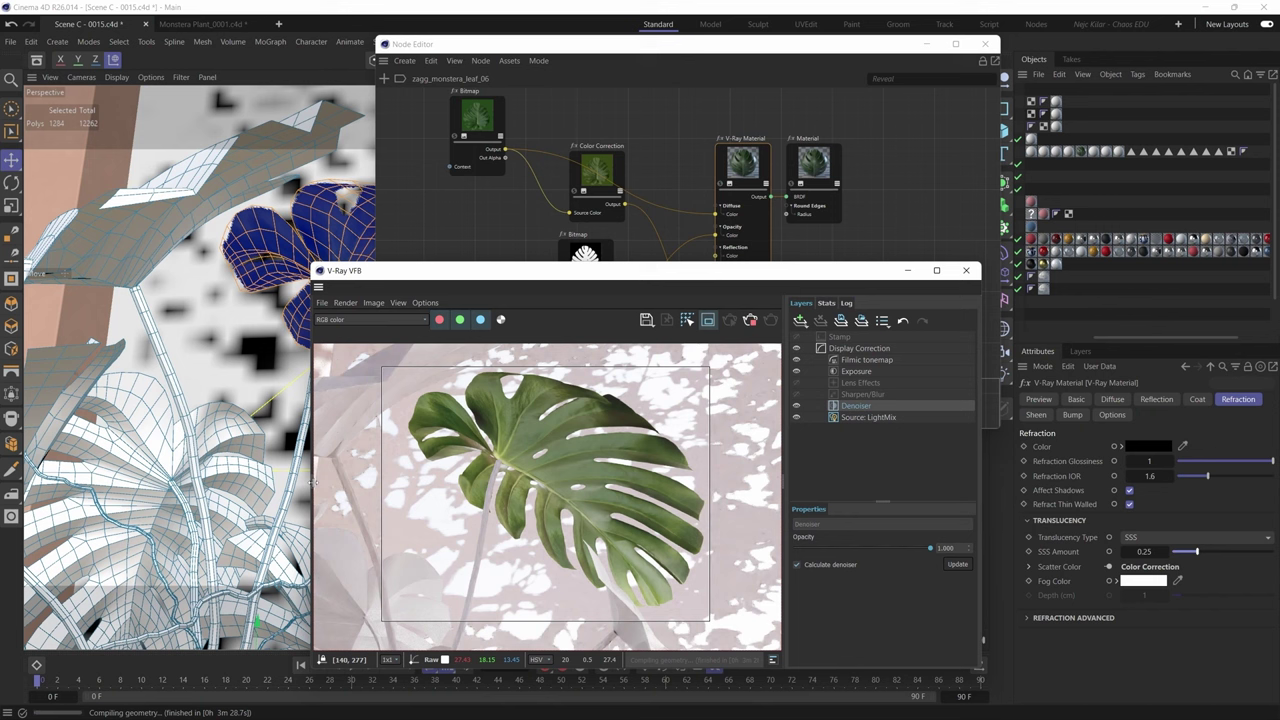
- Open the VFB History panel and check the History tab in VFB settings
left_click(313, 482)
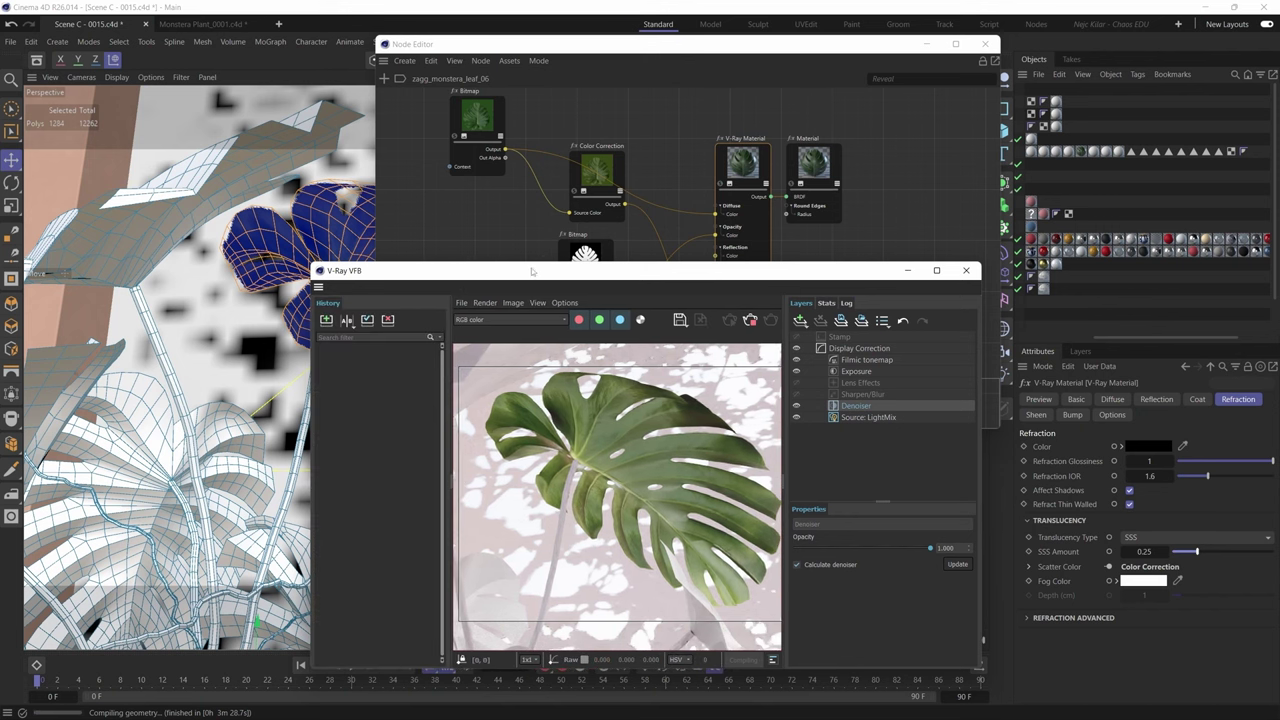
left_click_drag(540, 267, 409, 248)
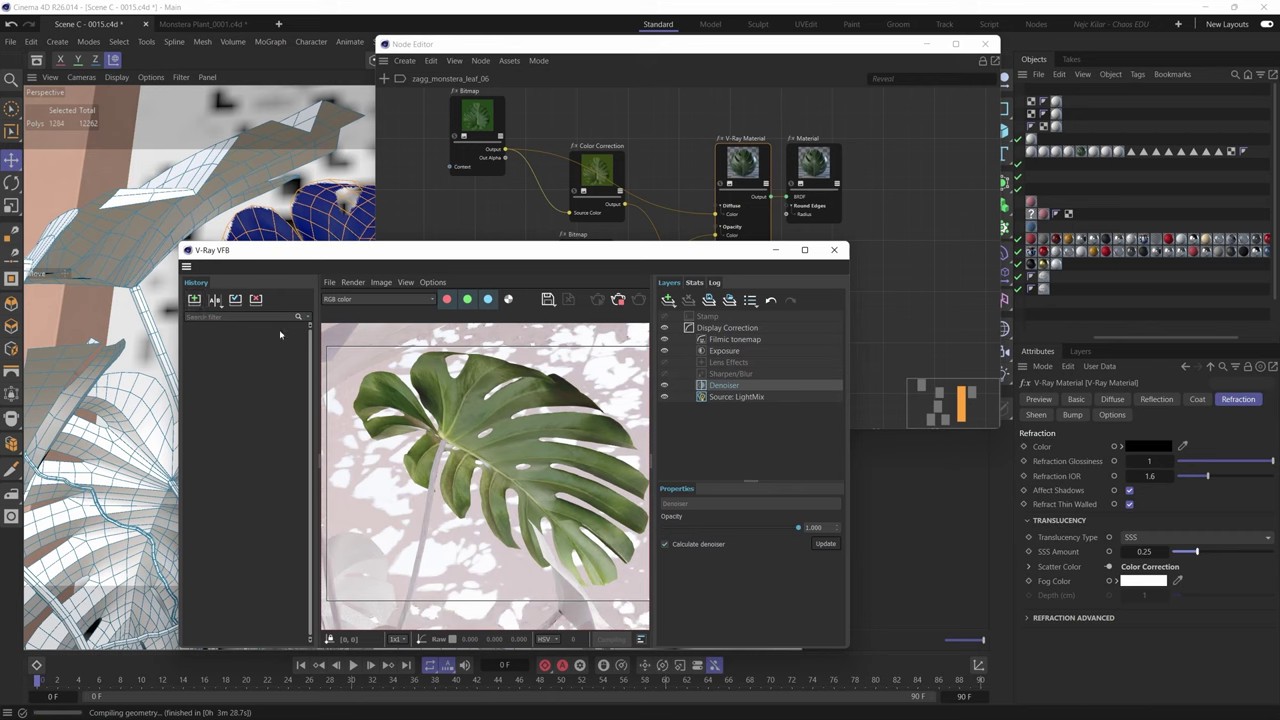
left_click(432, 282)
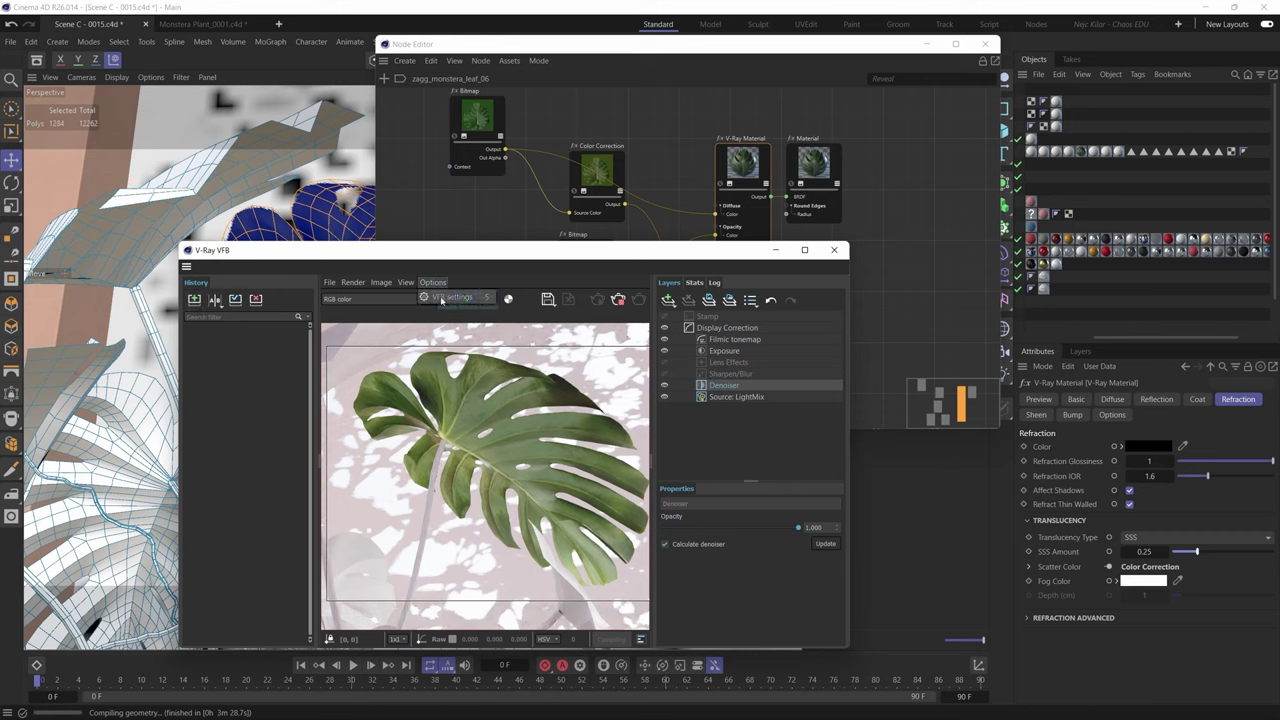
left_click(441, 297)
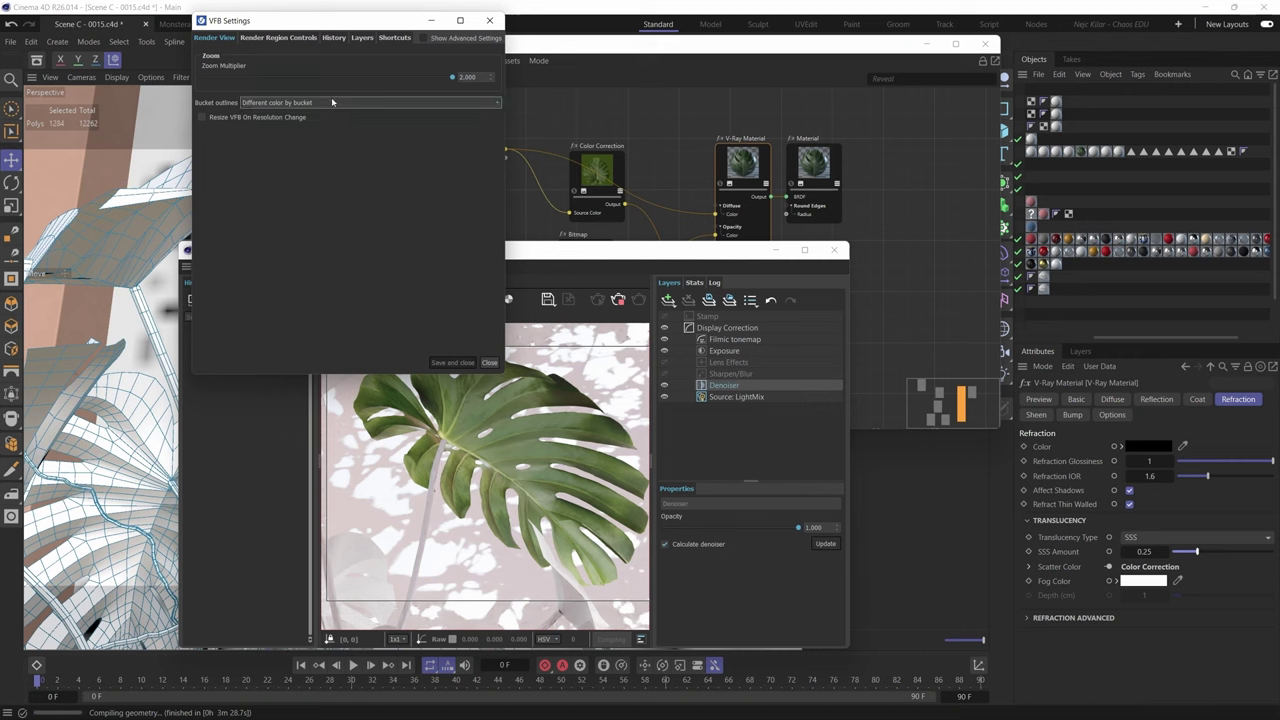
left_click(334, 38)
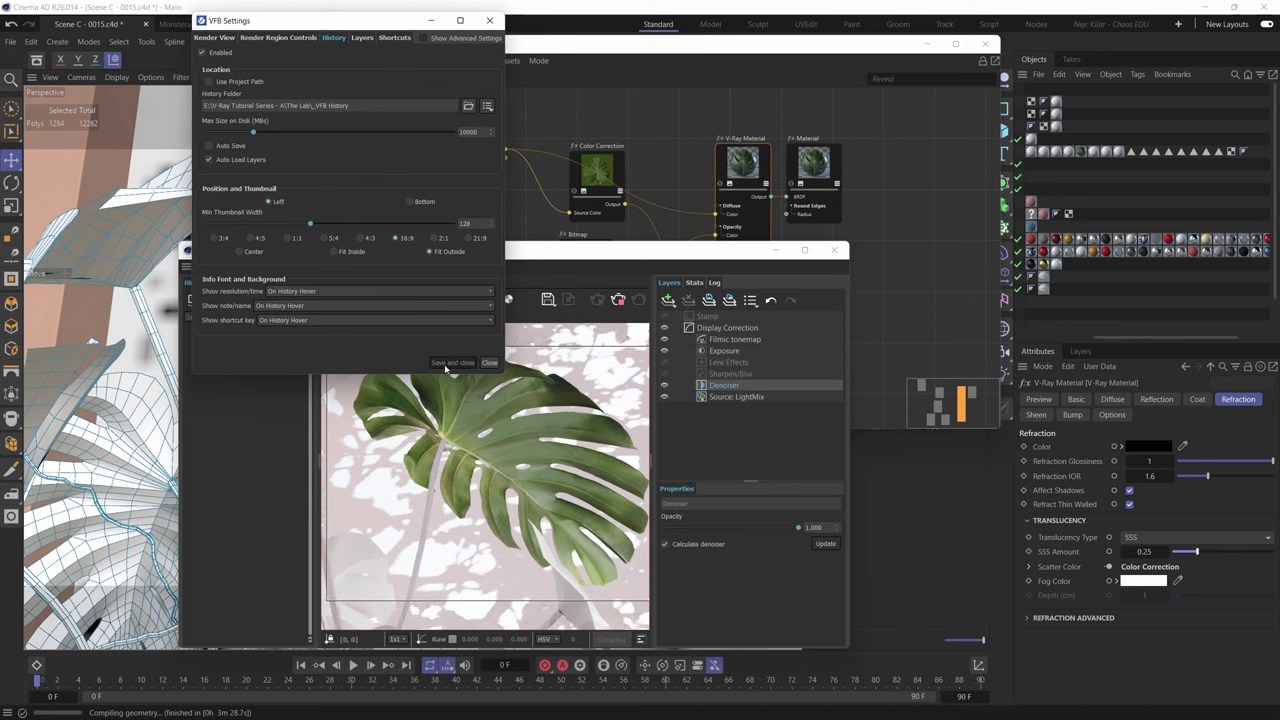
left_click(489, 362)
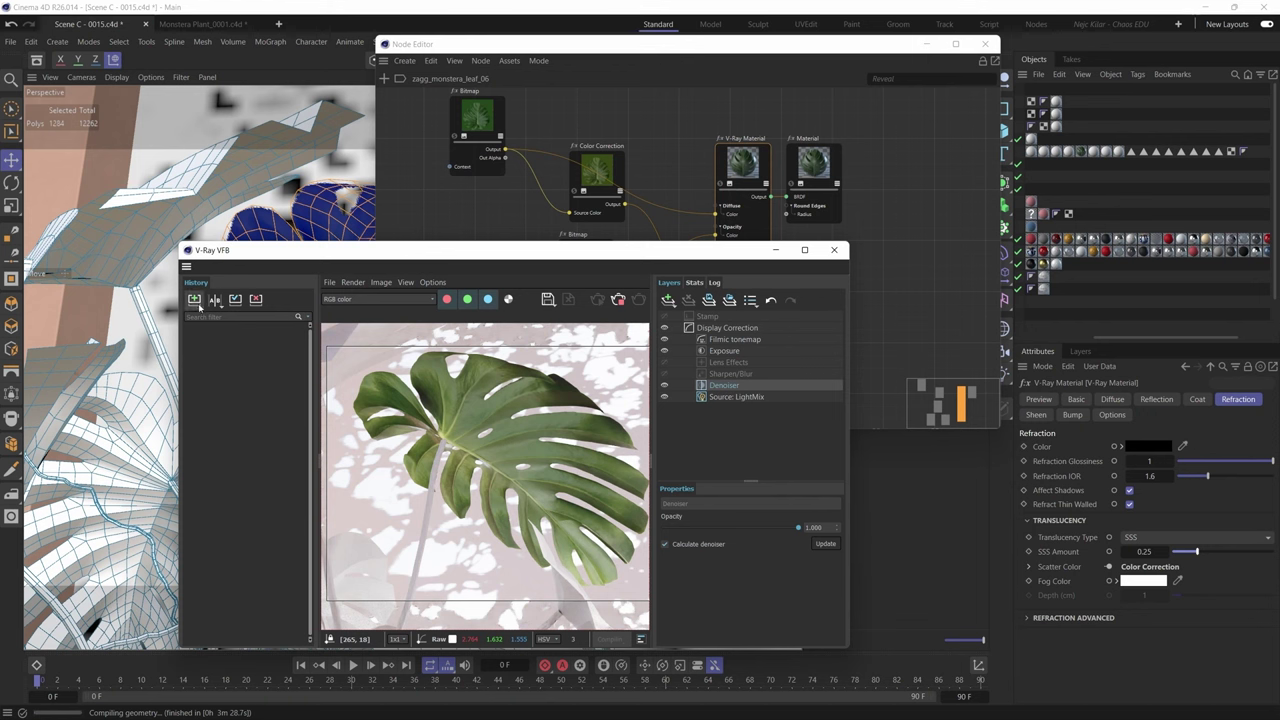
- A/B compare the stored leaf render as A against SSS Amount 0 using the split line
scroll(479, 432, "down", 2)
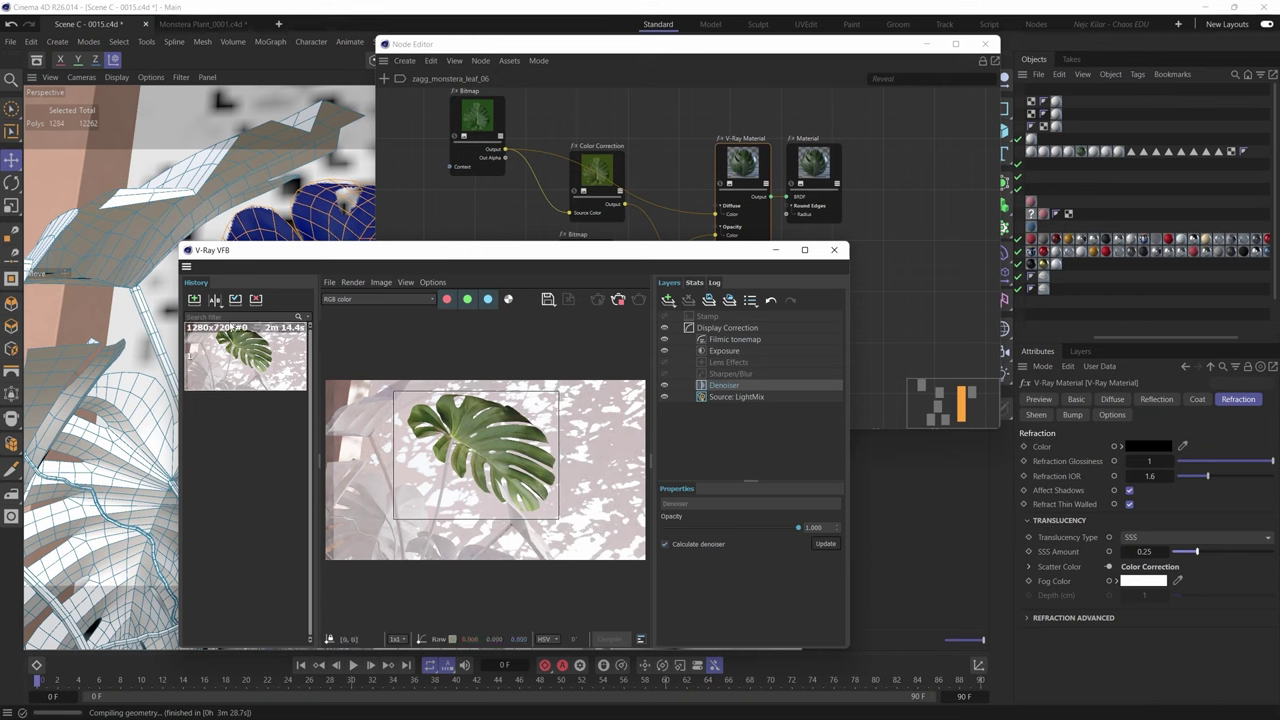
left_click(215, 301)
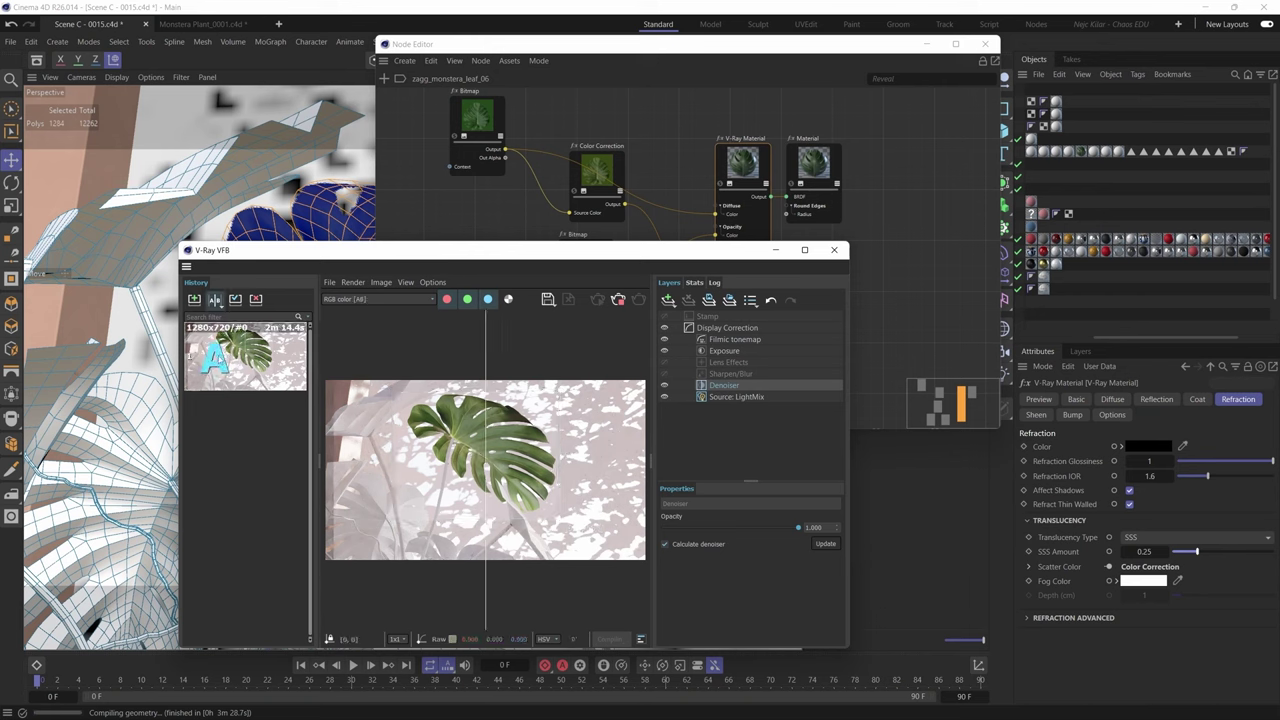
left_click(189, 355)
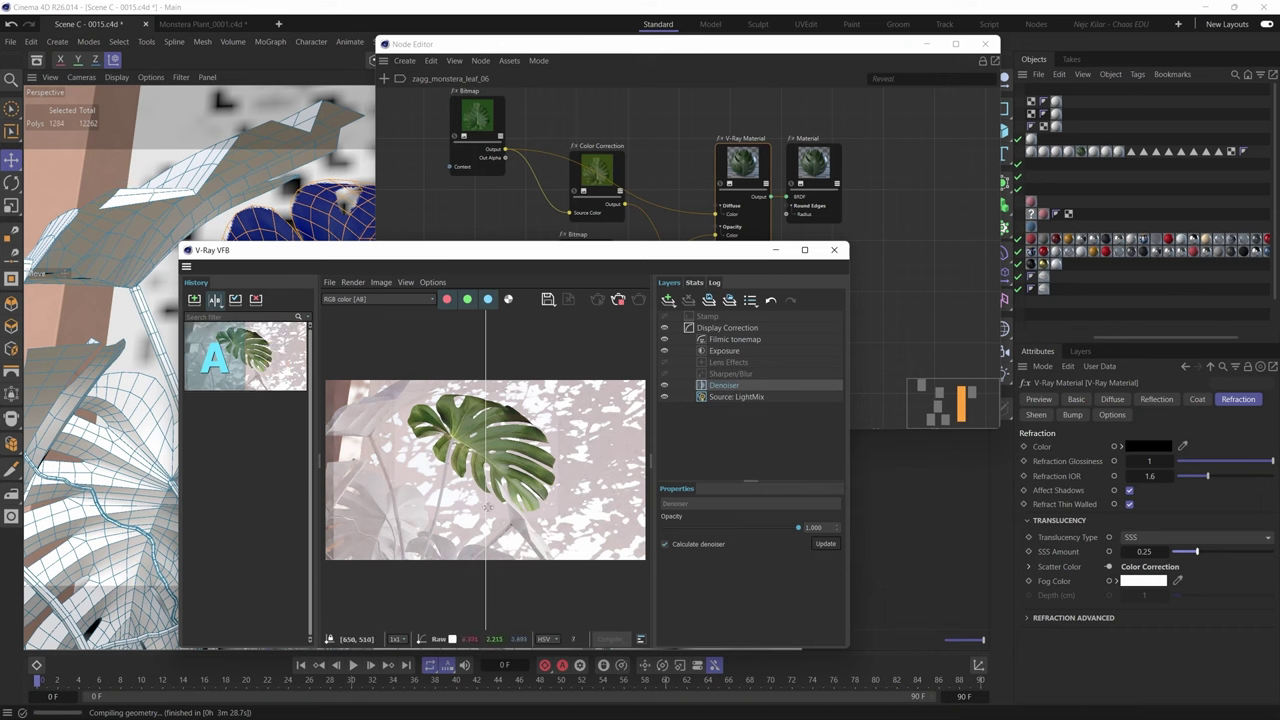
mouse_move(487, 508)
left_mouse_down()
mouse_move(356, 508)
mouse_move(582, 508)
mouse_move(462, 508)
left_mouse_up()
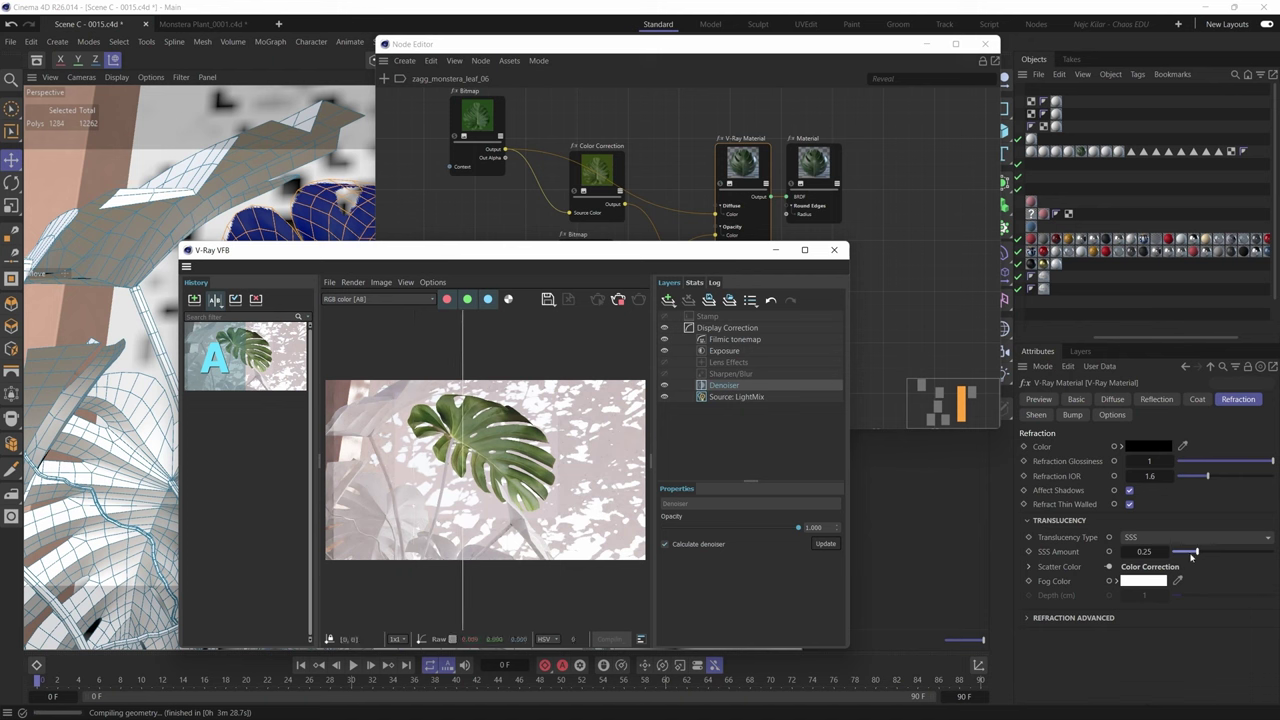
left_click_drag(1192, 557, 1170, 557)
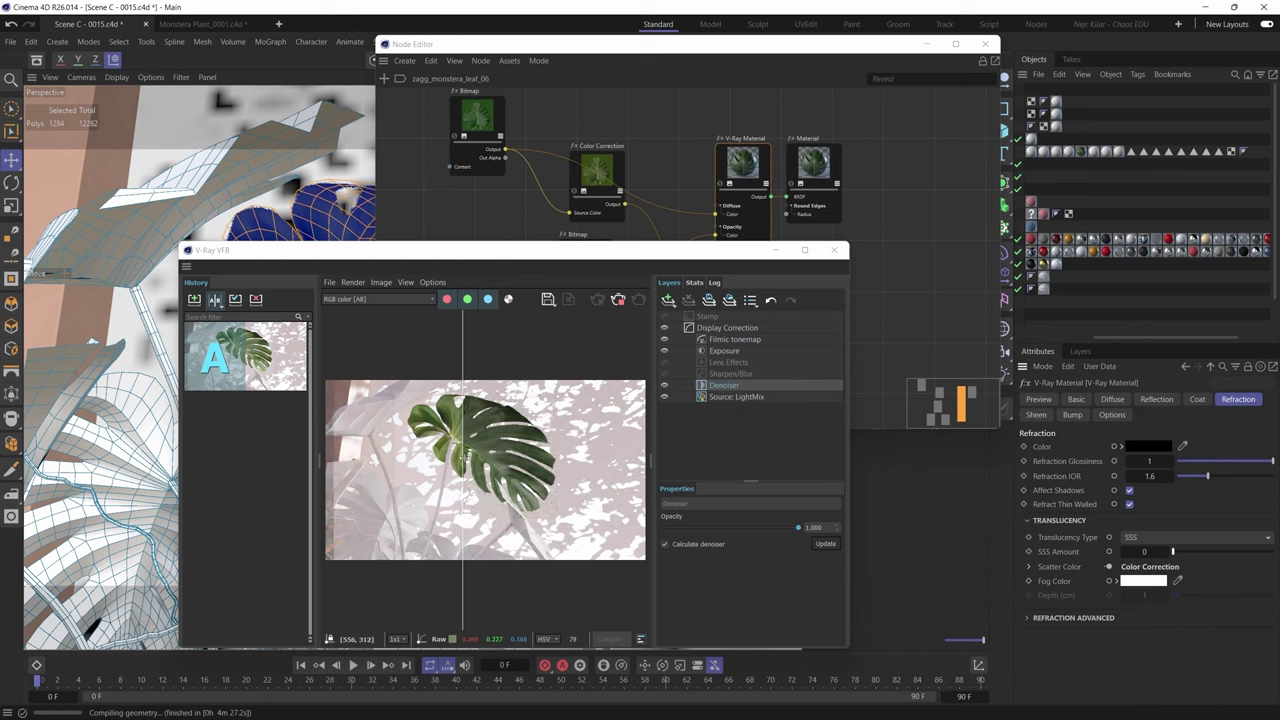
left_click(474, 457)
mouse_move(478, 458)
left_mouse_down()
mouse_move(590, 457)
mouse_move(387, 457)
mouse_move(604, 470)
mouse_move(363, 466)
mouse_move(576, 468)
mouse_move(385, 466)
mouse_move(574, 464)
mouse_move(422, 480)
mouse_move(557, 492)
mouse_move(405, 490)
mouse_move(568, 480)
mouse_move(458, 478)
mouse_move(491, 470)
left_mouse_up()
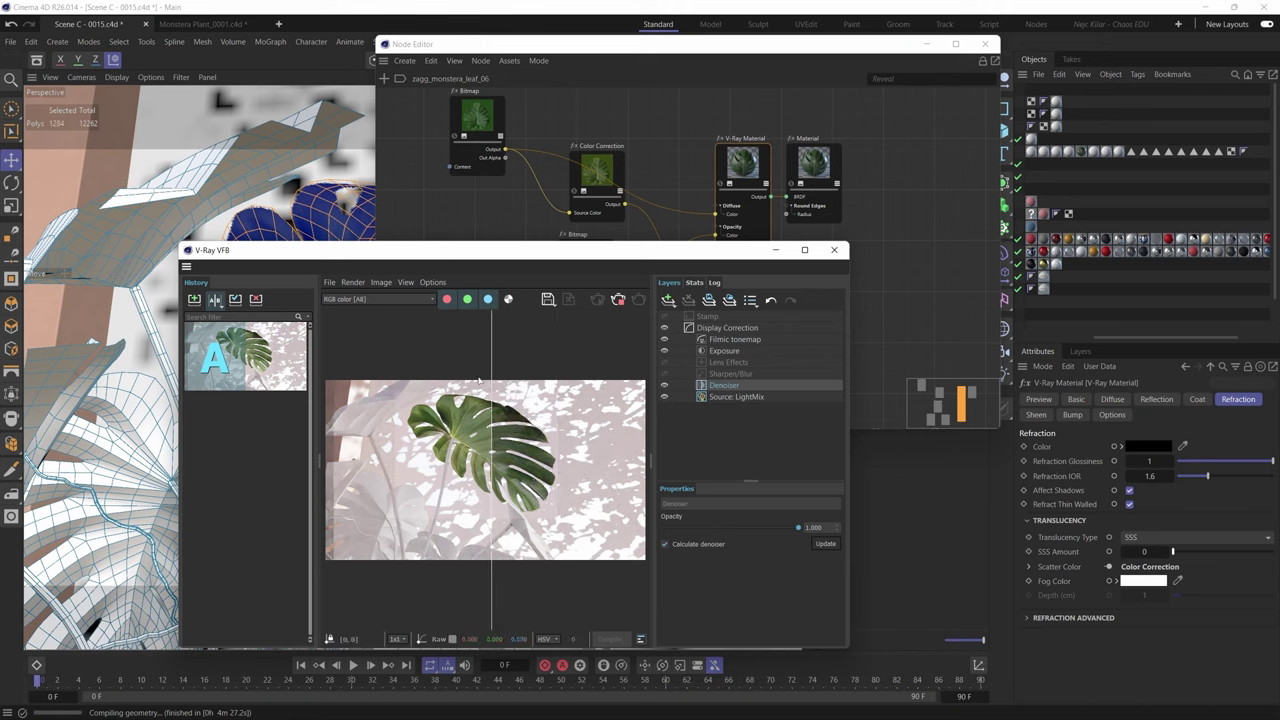
- Turn off A/B, delete the stored history render, and restore SSS Amount to 0.25
left_click(215, 299)
right_click(262, 342)
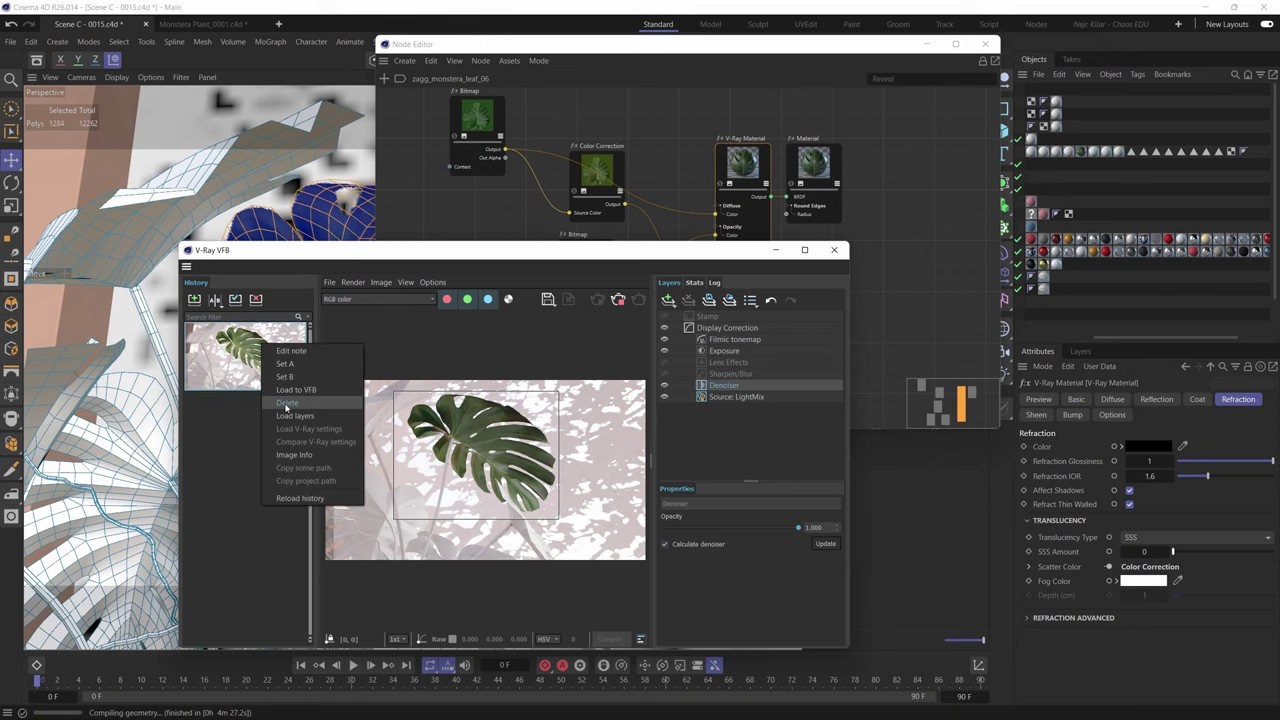
left_click(286, 398)
left_click_drag(320, 466, 180, 458)
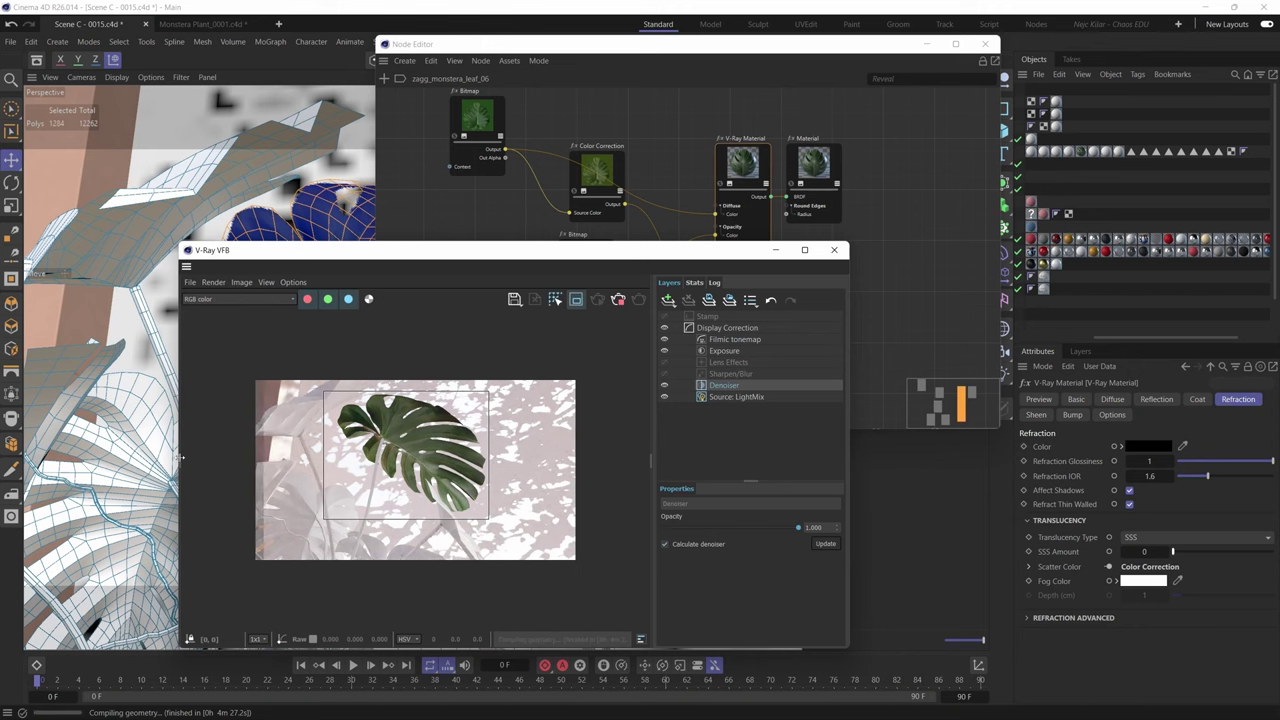
left_click_drag(231, 263, 75, 308)
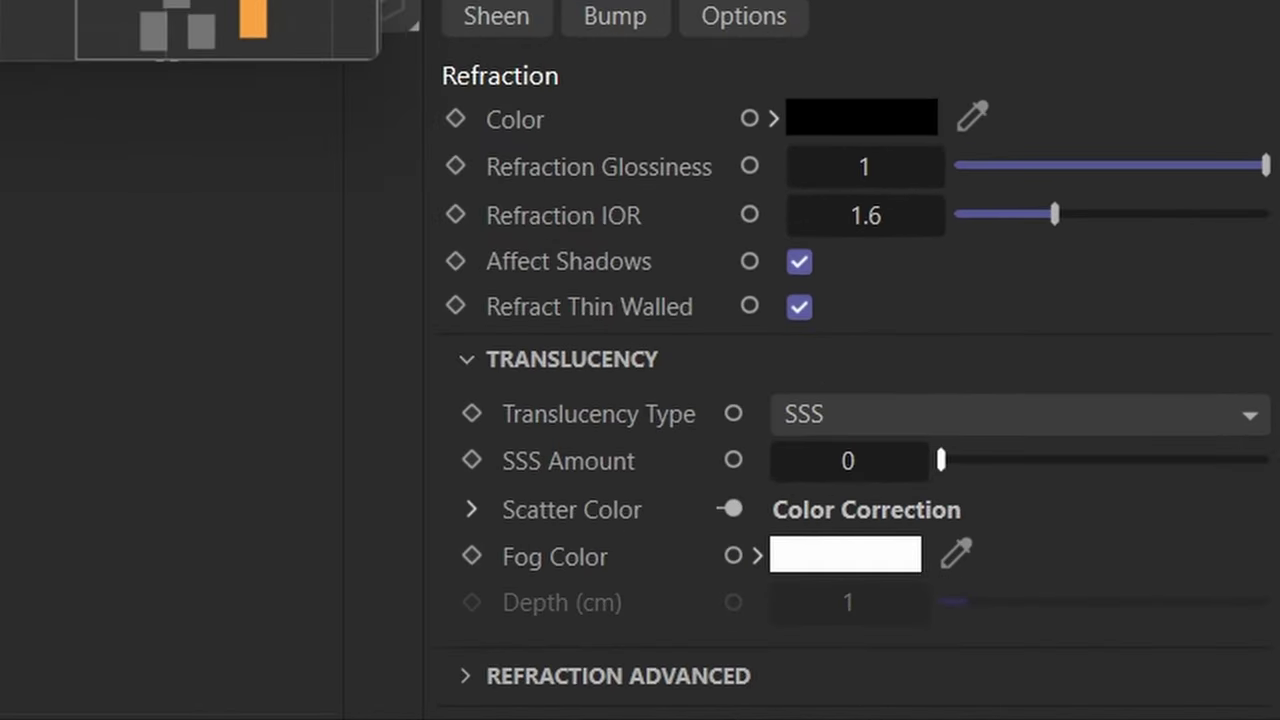
left_click_drag(814, 457, 1005, 462)
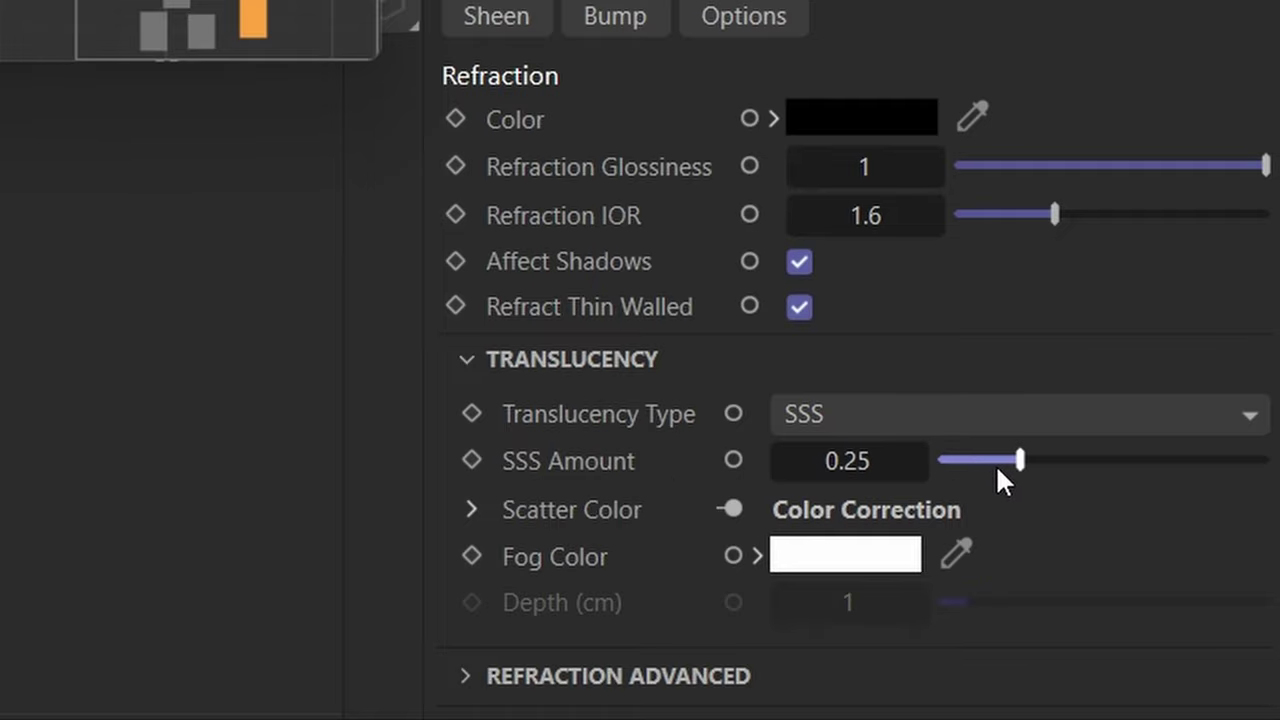
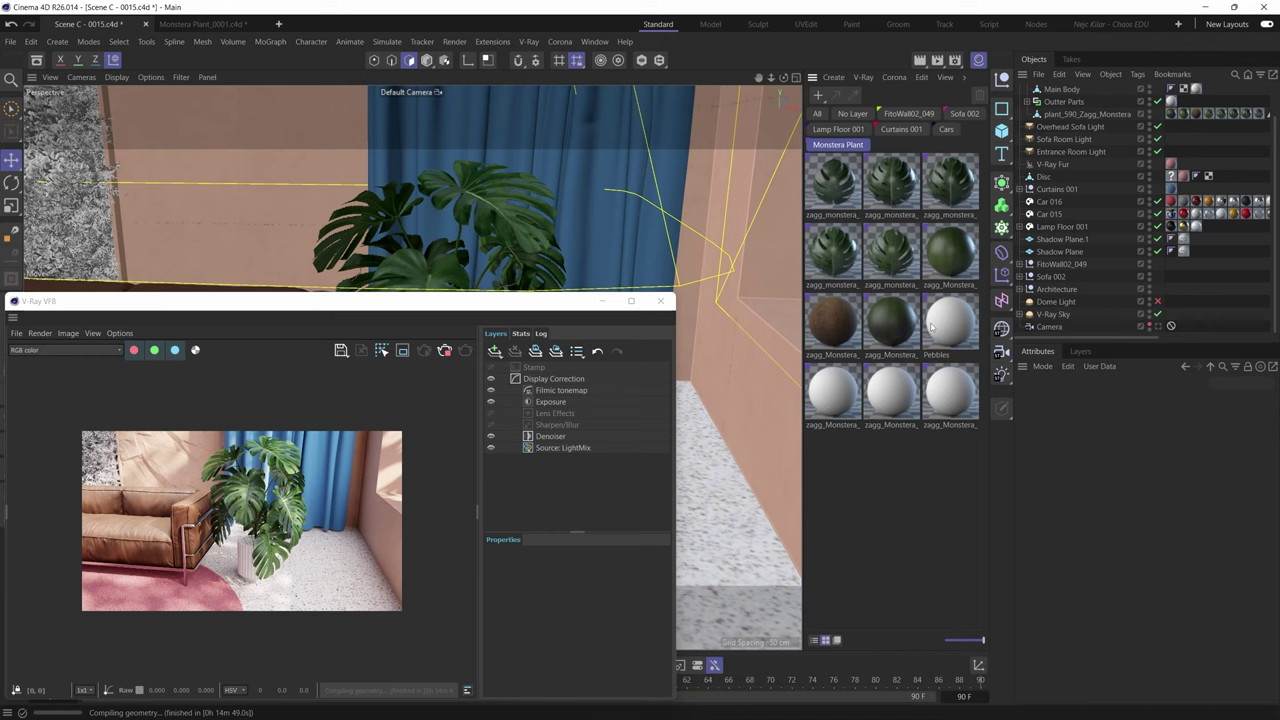
- Open the zagg_Monstera_dry node graph and inspect the V-Ray Material's reflection settings
left_click(849, 326)
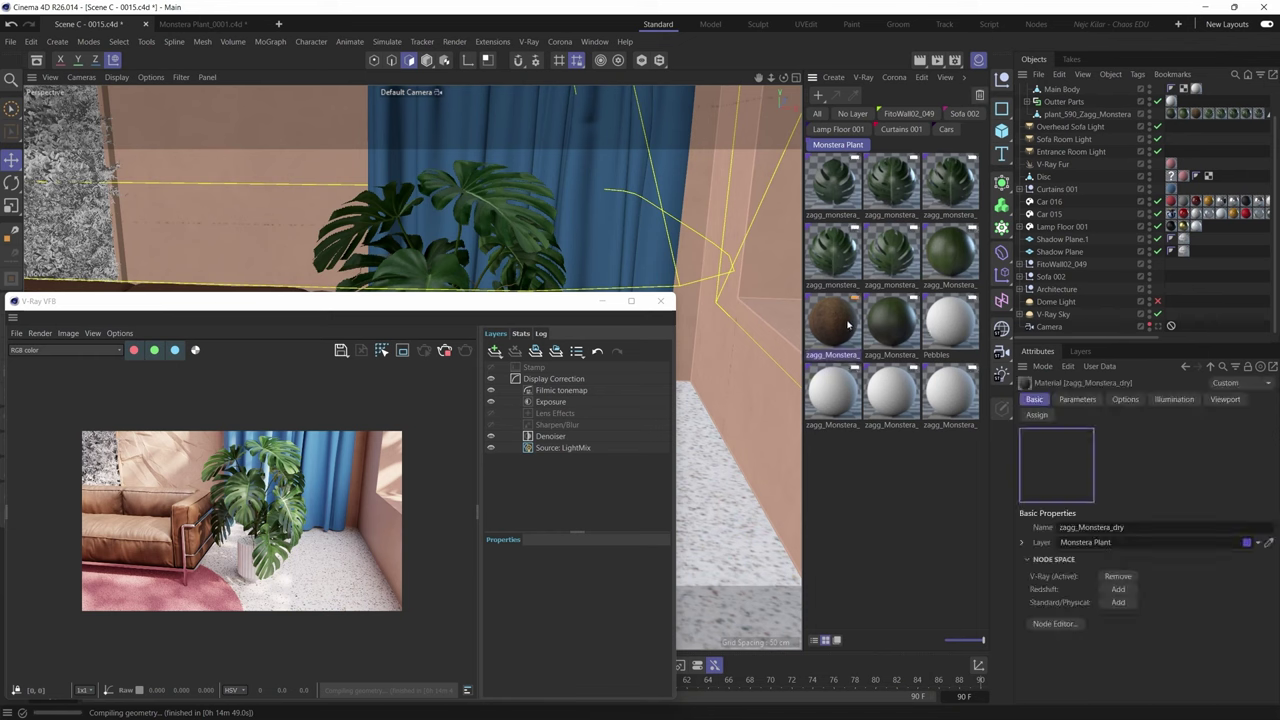
left_click(1054, 623)
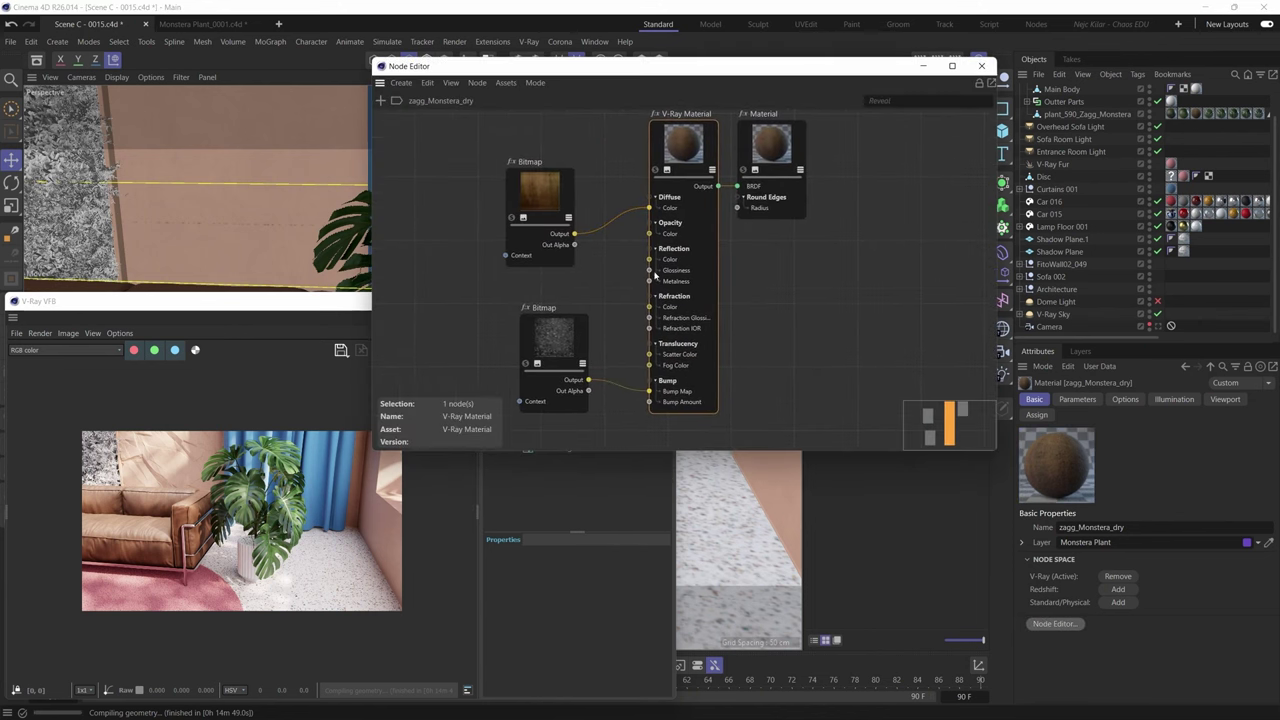
left_click(698, 148)
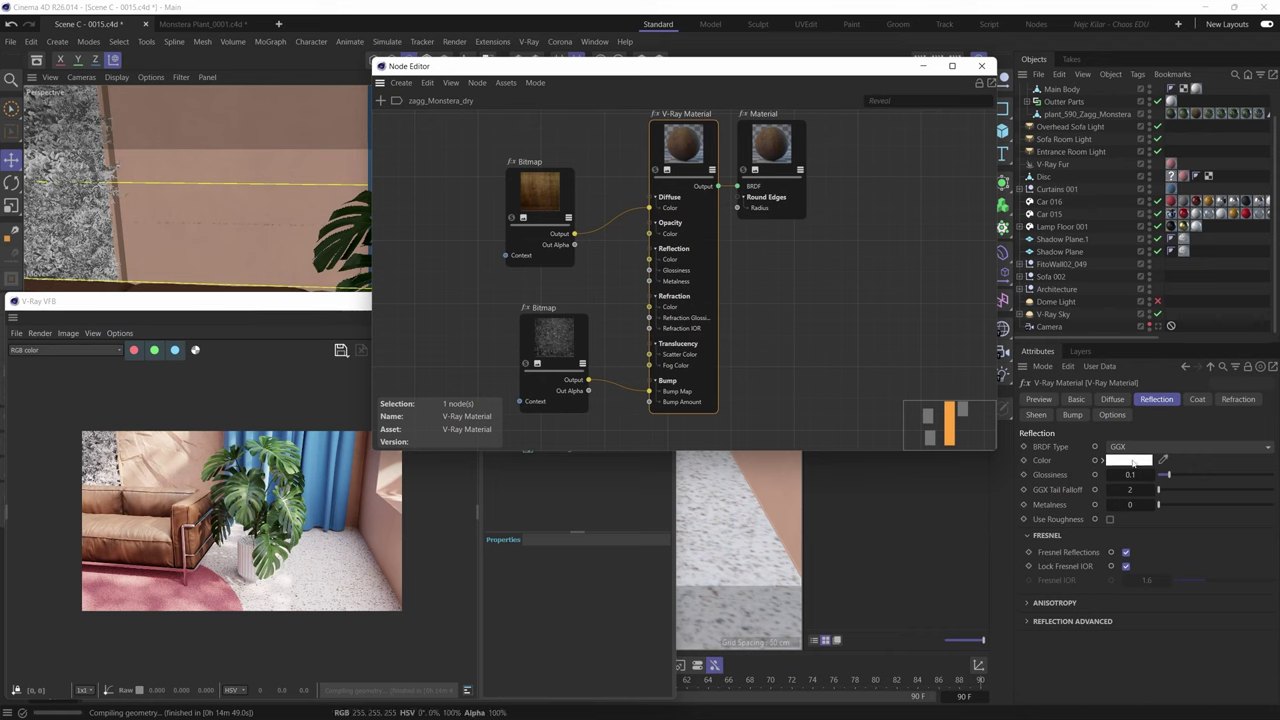
mouse_move(1125, 463)
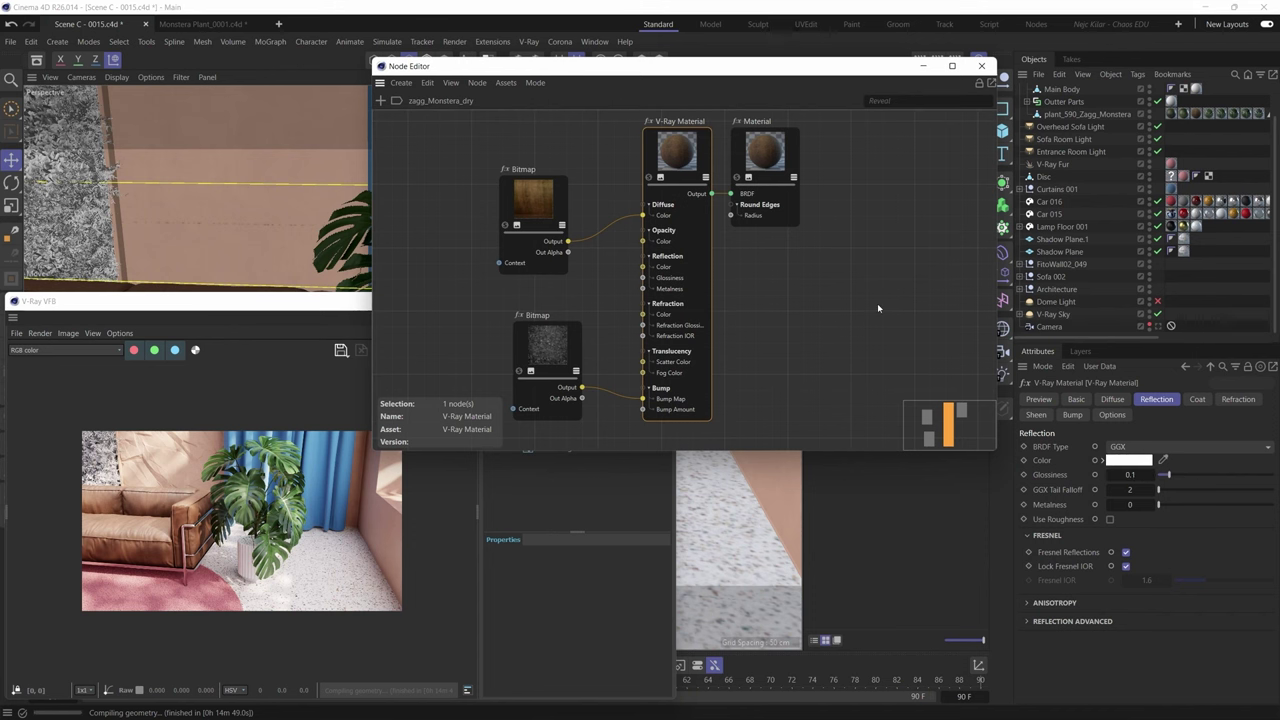
left_click(923, 65)
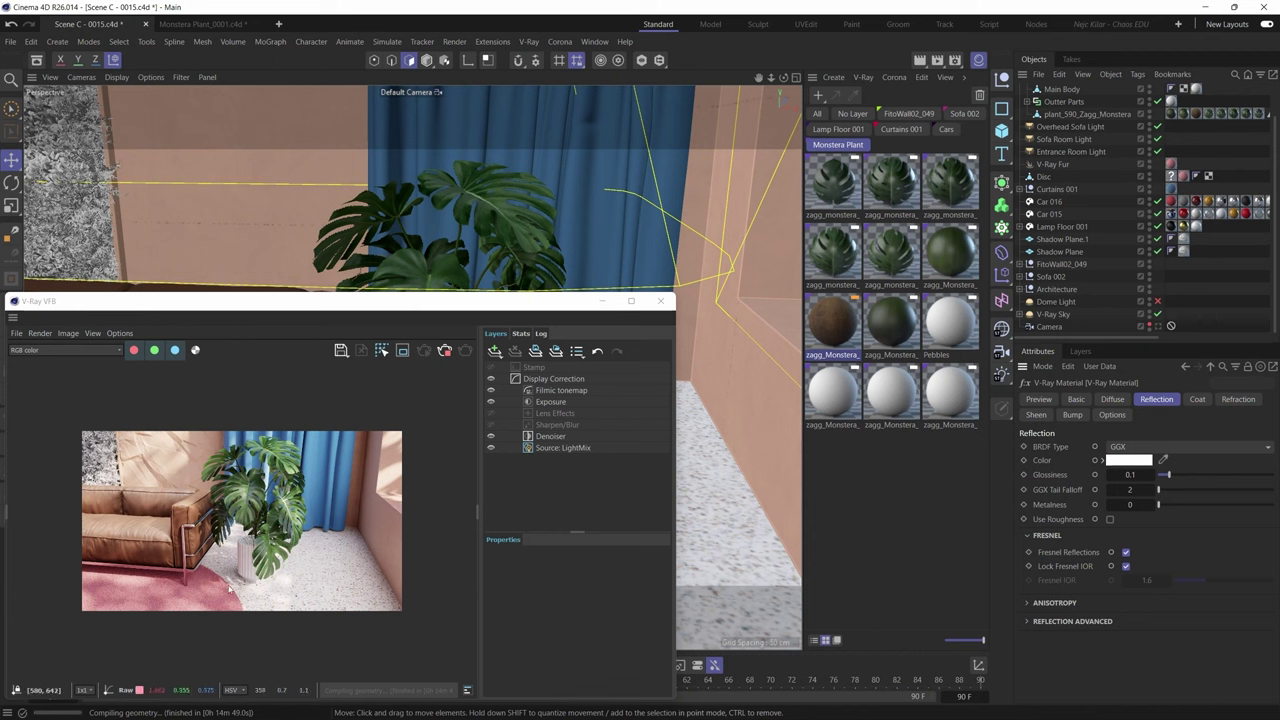
- Zoom the viewport in close on the white fluted pot
scroll(236, 553, "up", 2)
scroll(236, 553, "down", 2)
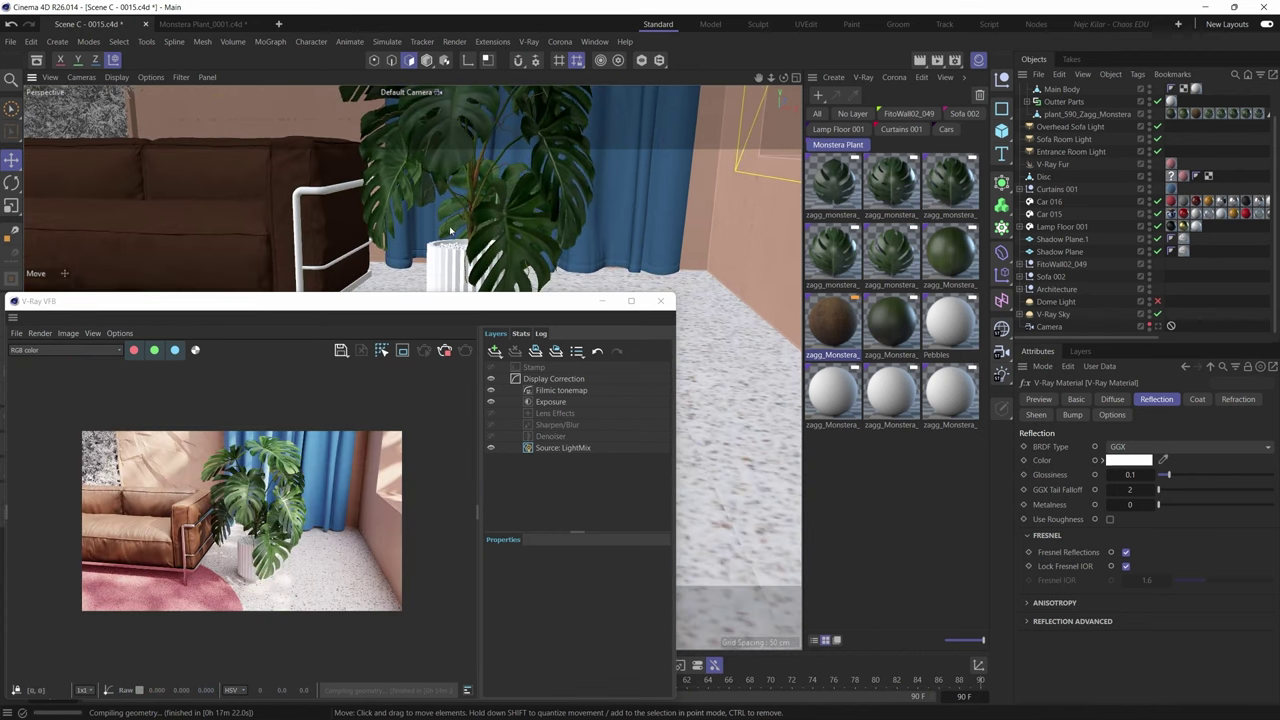
scroll(450, 231, "up", 10)
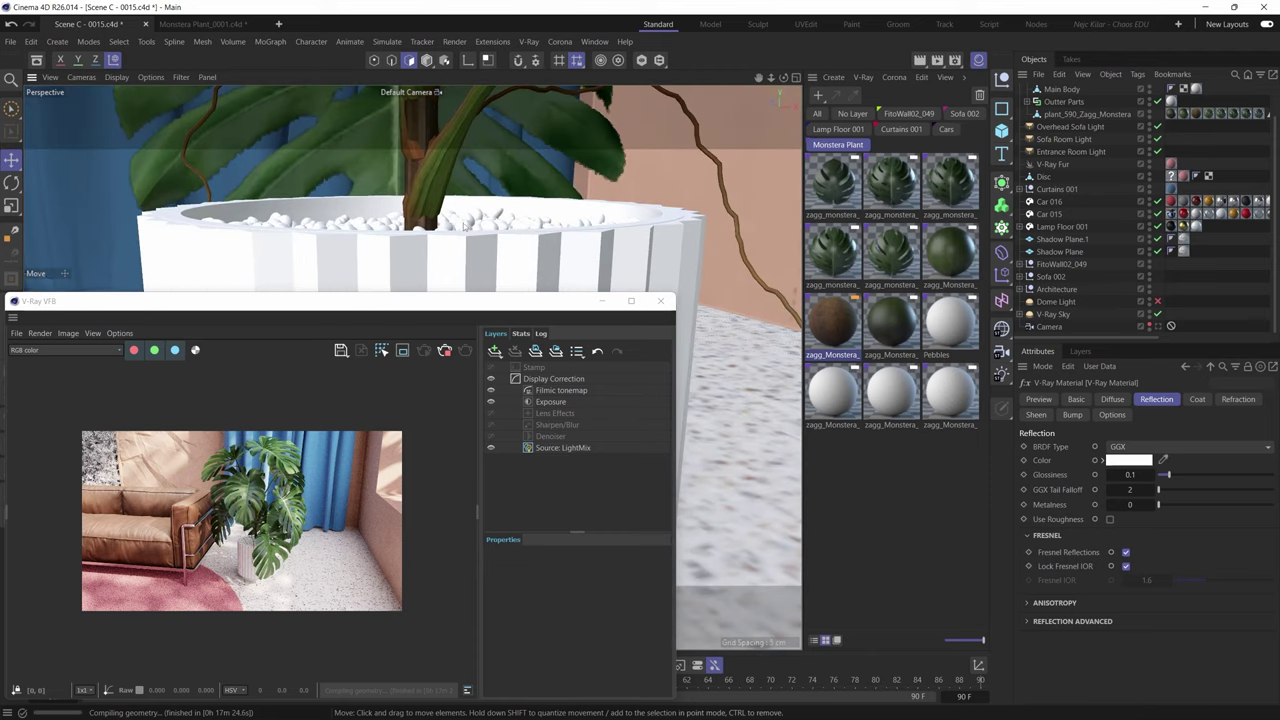
scroll(470, 225, "up", 8)
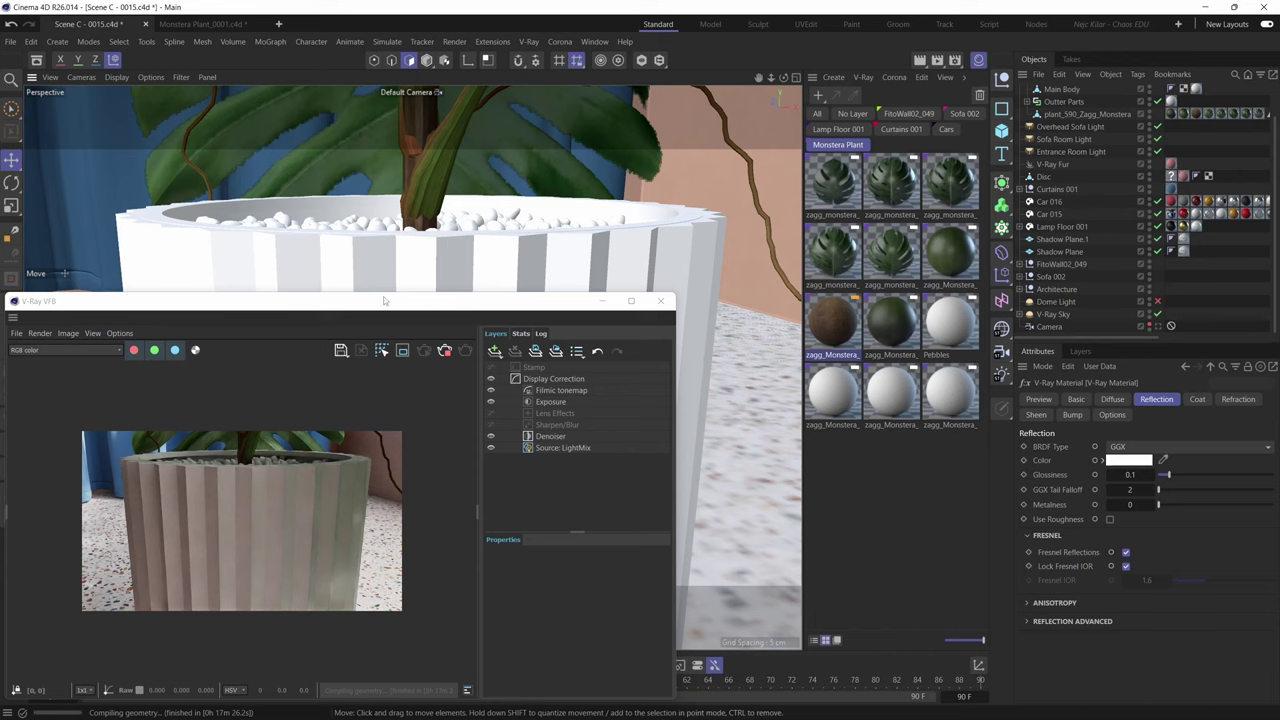
left_click(340, 432)
scroll(340, 432, "up", 2)
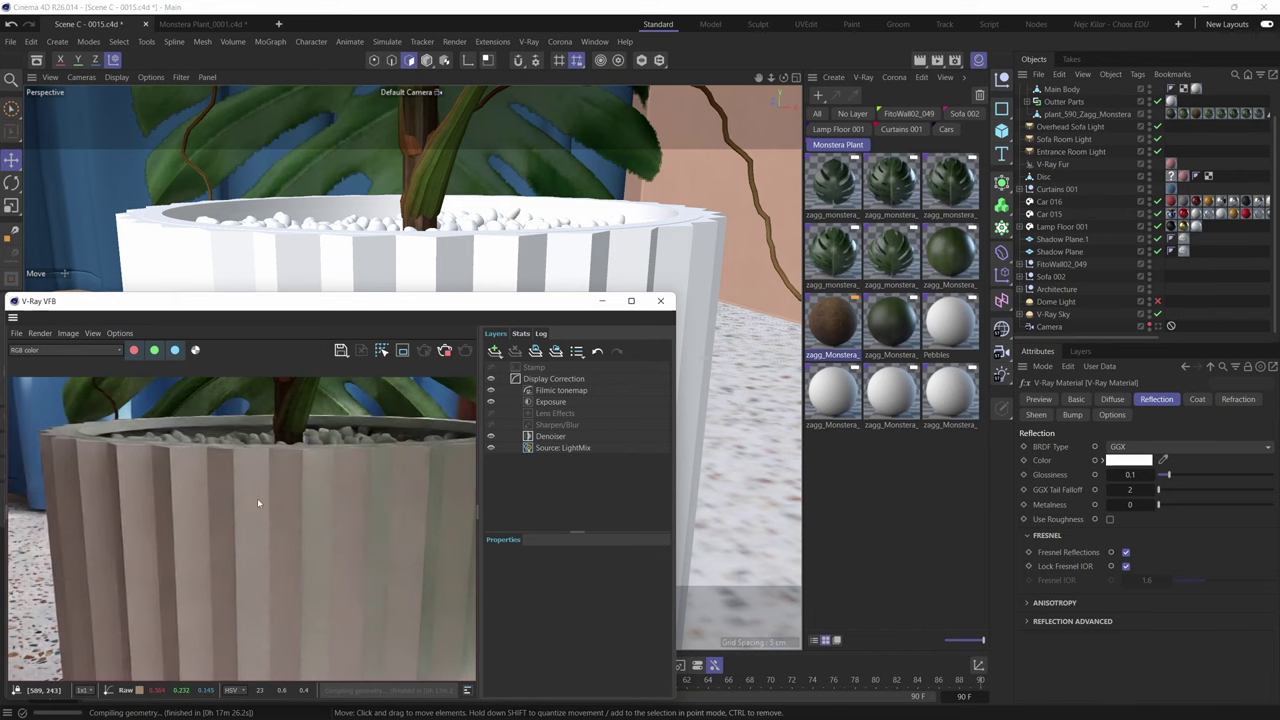
scroll(427, 241, "up", 3)
scroll(427, 241, "up", 3)
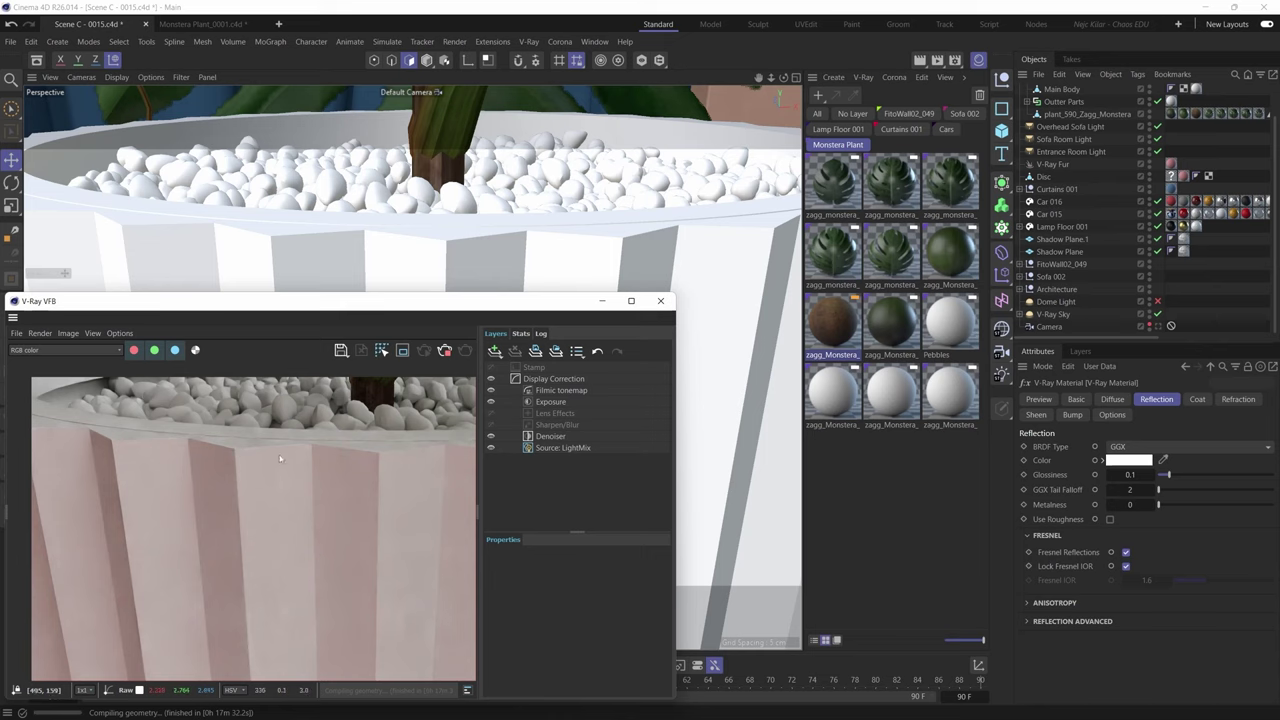
- Orbit down to the pot's side and select the zagg_Monstera_marble_02 material
scroll(420, 255, "up", 5)
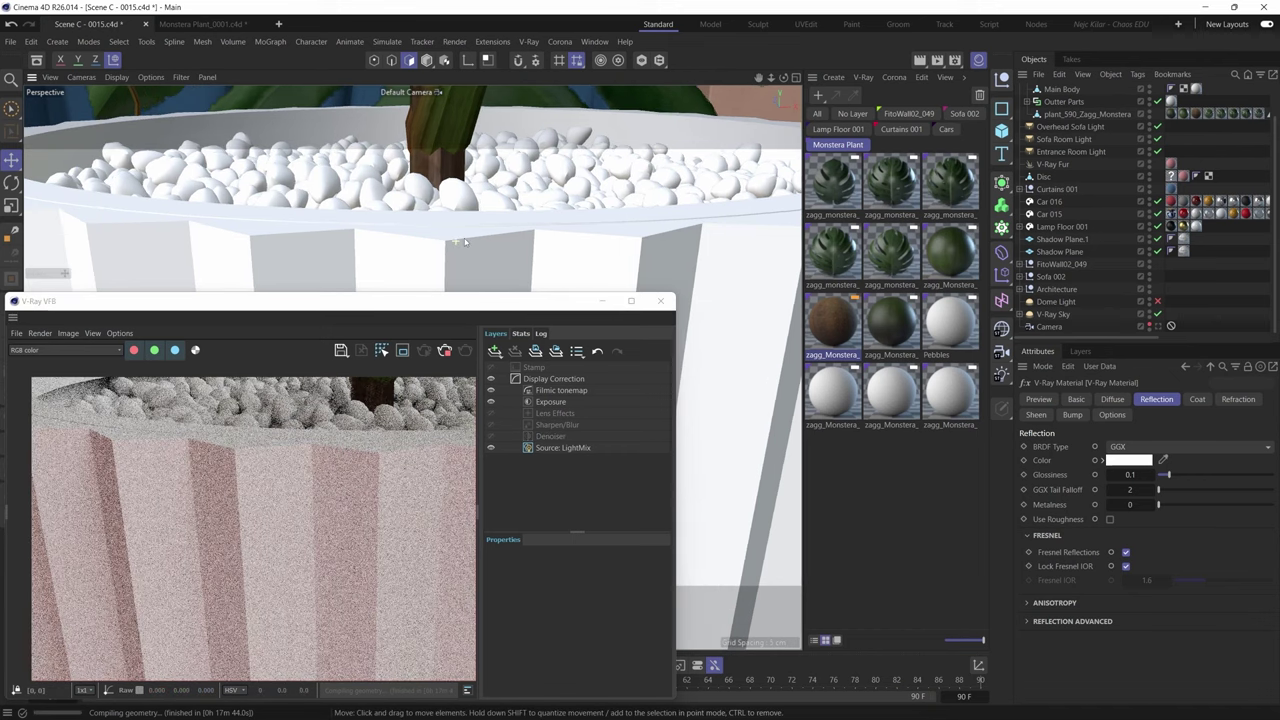
left_click_drag(420, 255, 210, 247, "alt")
scroll(210, 247, "down", 8)
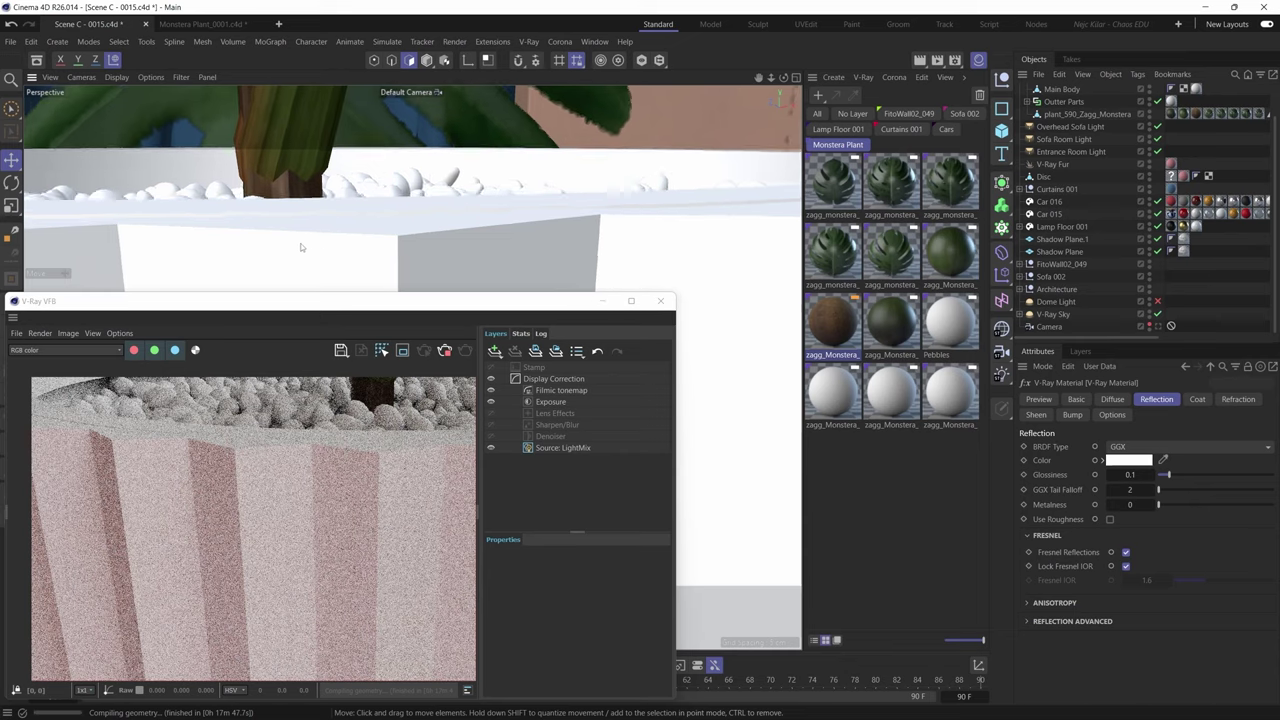
scroll(242, 236, "up", 6)
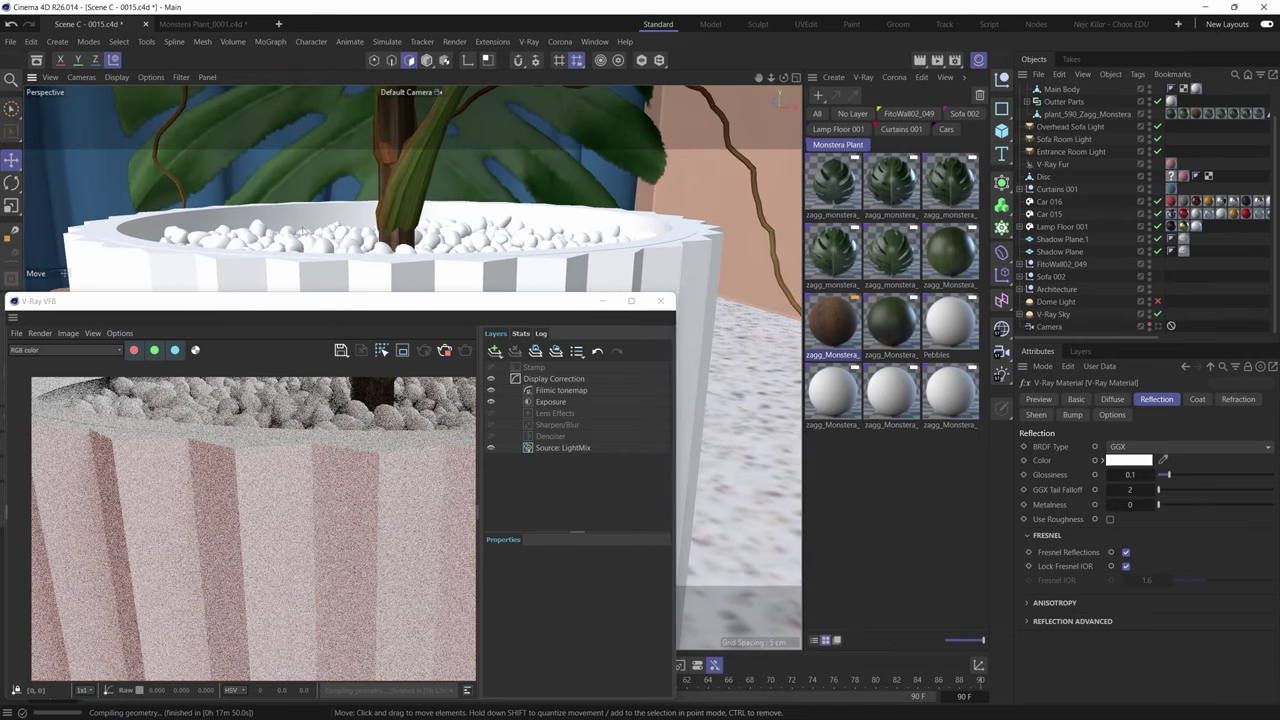
left_click_drag(316, 230, 327, 227, "alt")
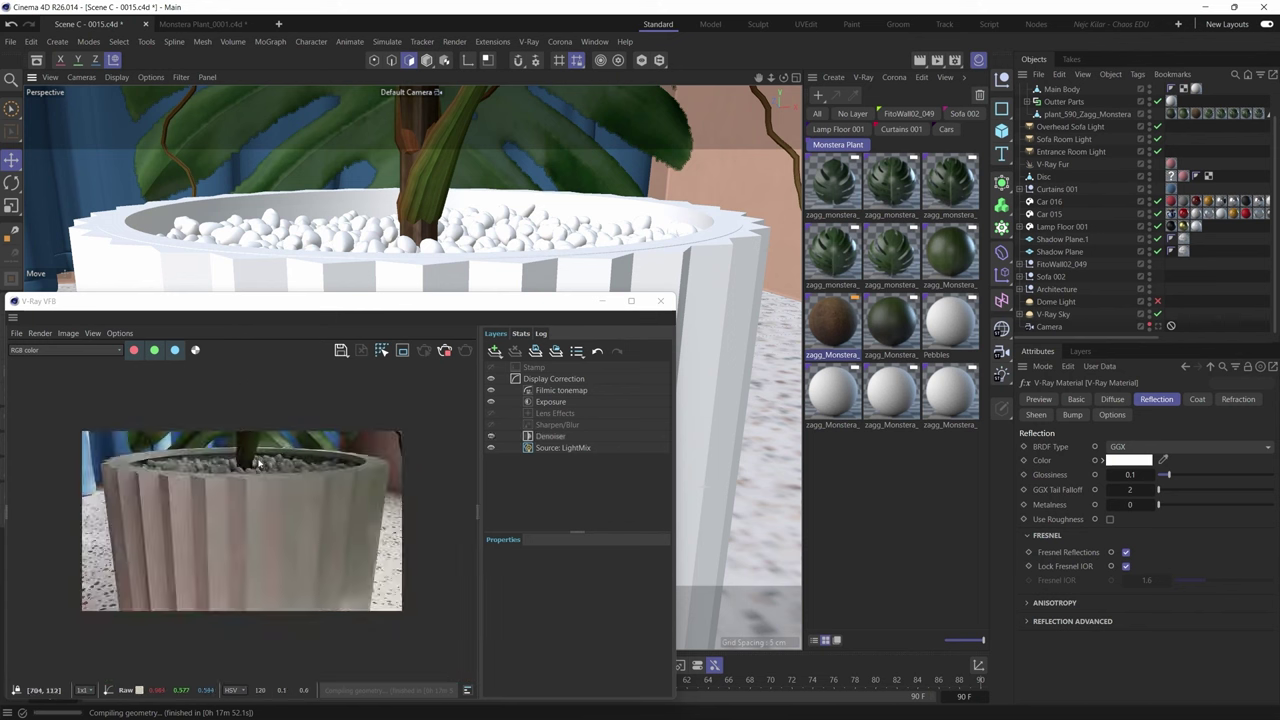
scroll(258, 464, "up", 4)
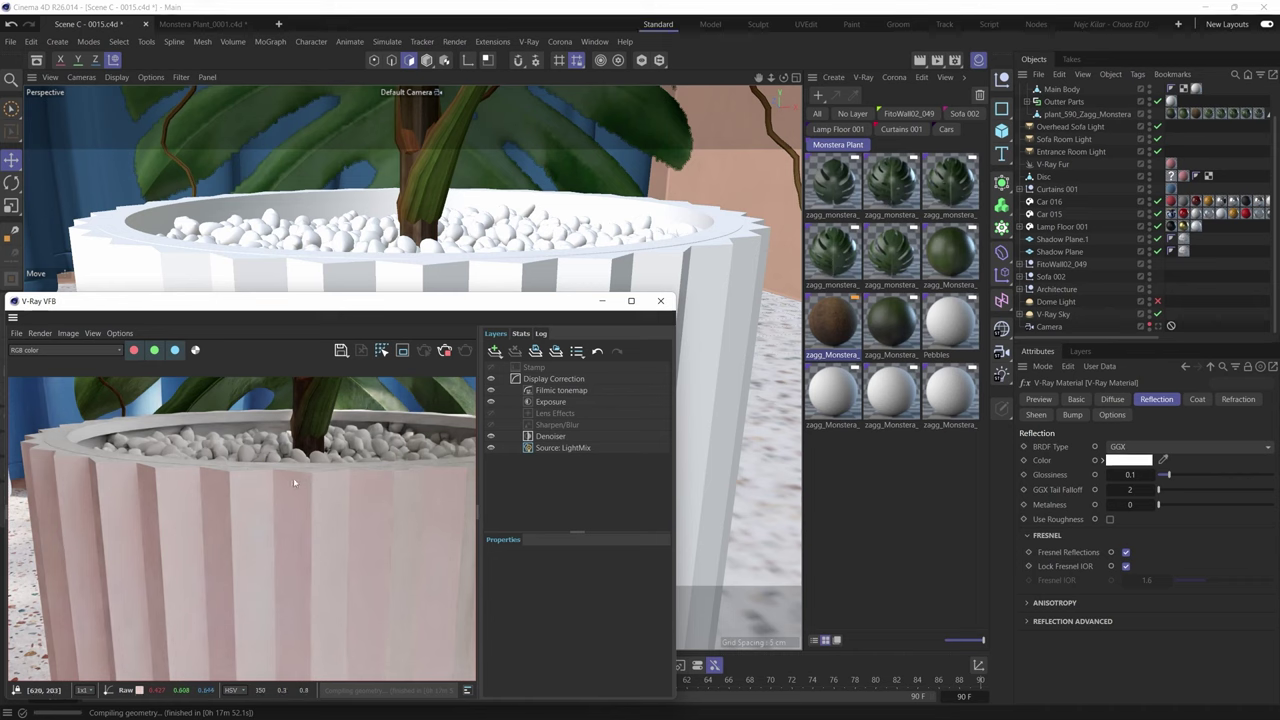
left_click(938, 397)
- Enable Round Edges on the marble_02 Material node and render a small region of the pot
left_click(1054, 623)
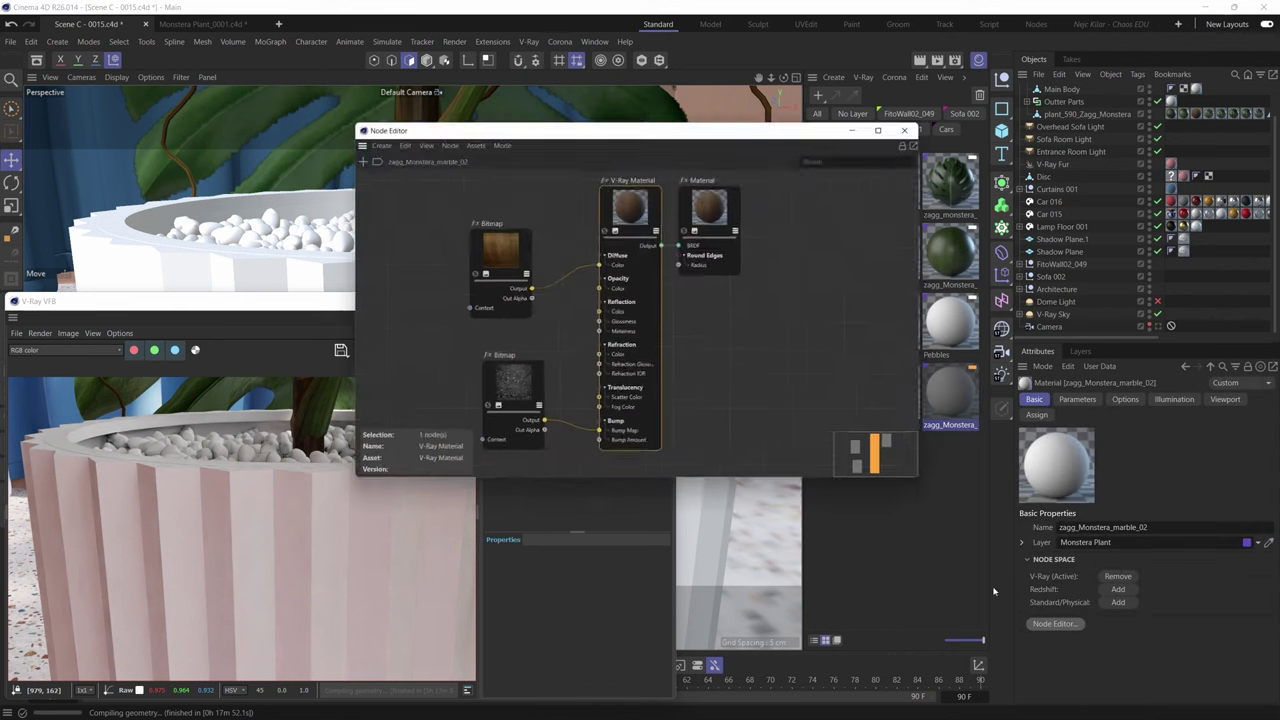
middle_click_drag(590, 253, 526, 234)
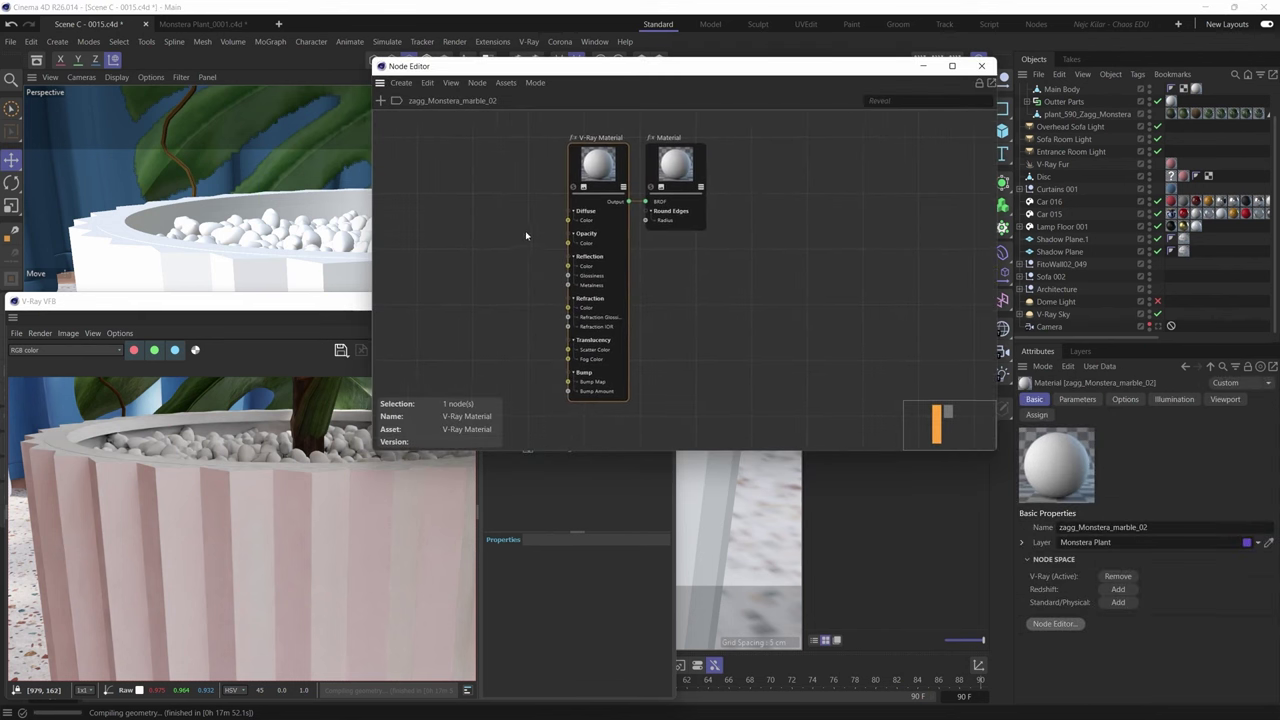
left_click(679, 171)
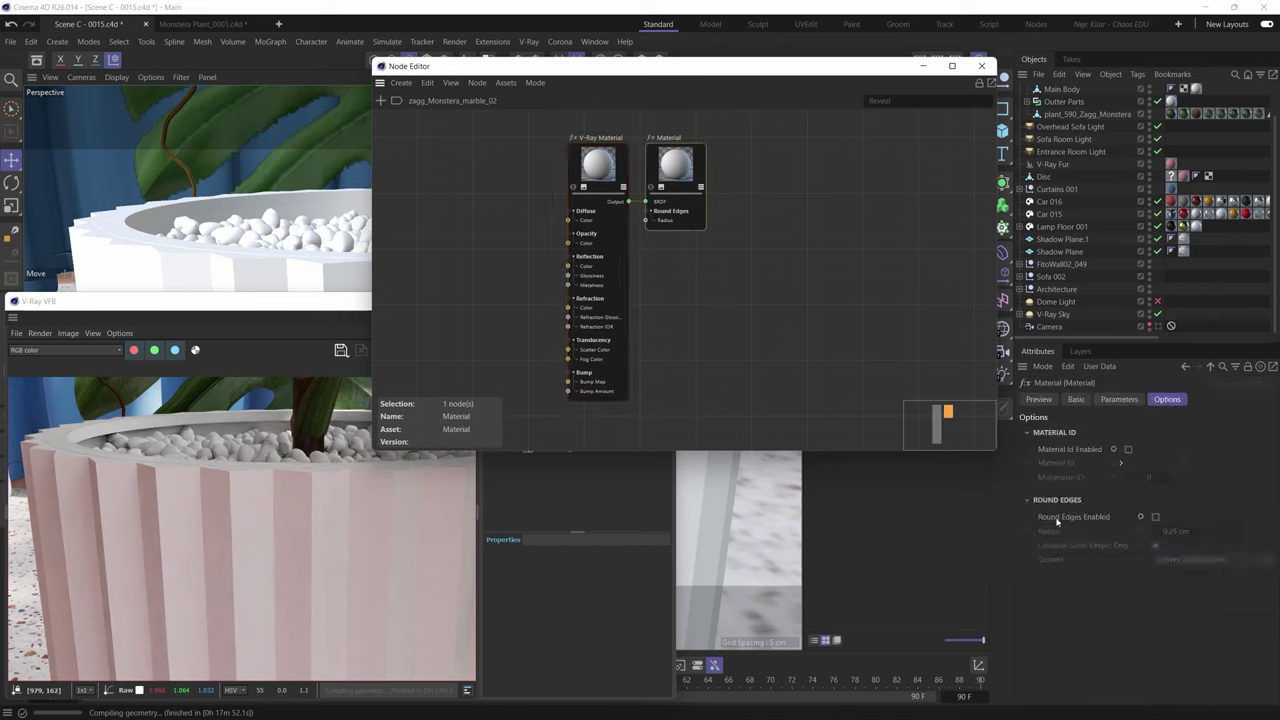
left_click(1155, 516)
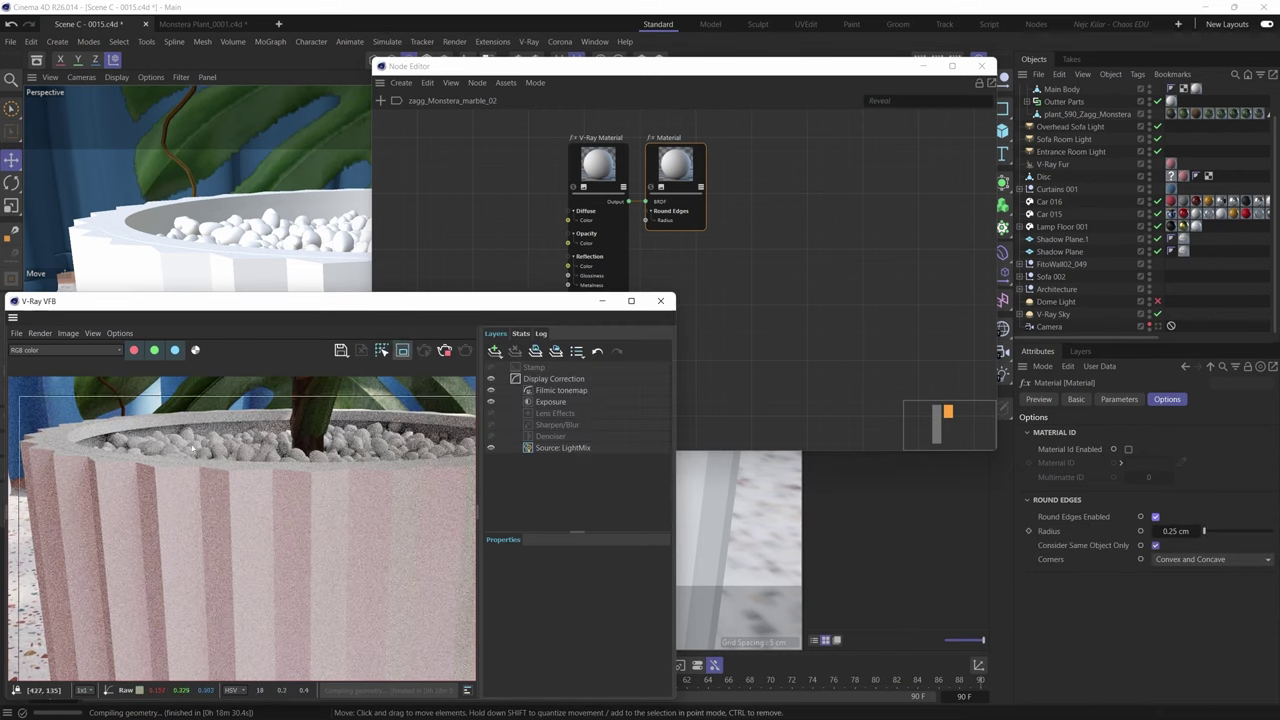
left_click_drag(188, 446, 398, 524)
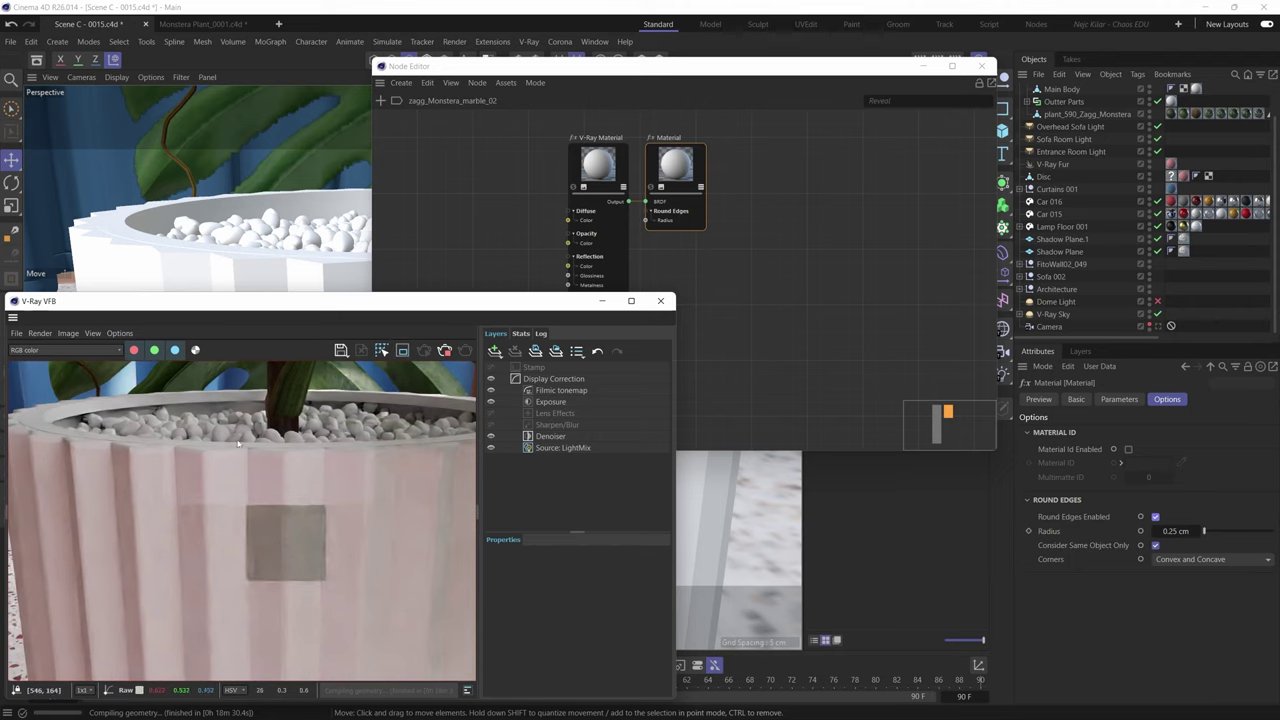
- Draw a render region over the pot and set the Round Edges radius to 0.1 cm
left_click(402, 350)
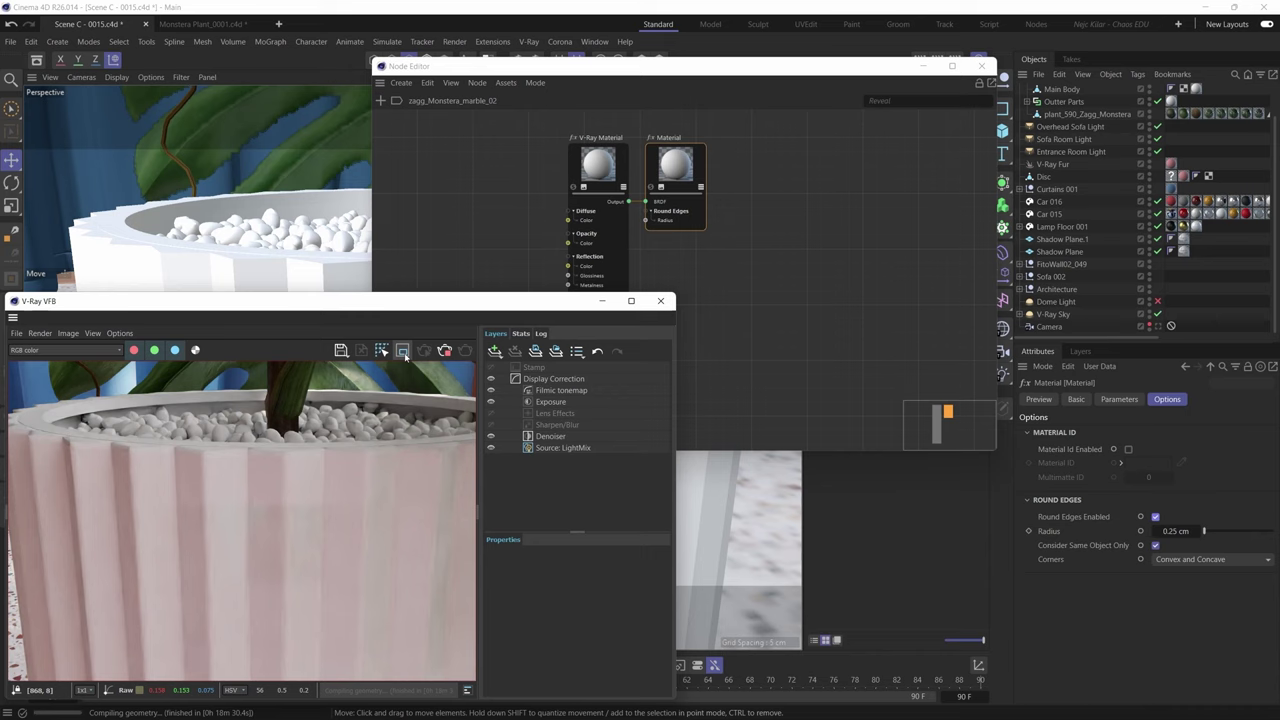
left_click_drag(162, 424, 375, 505)
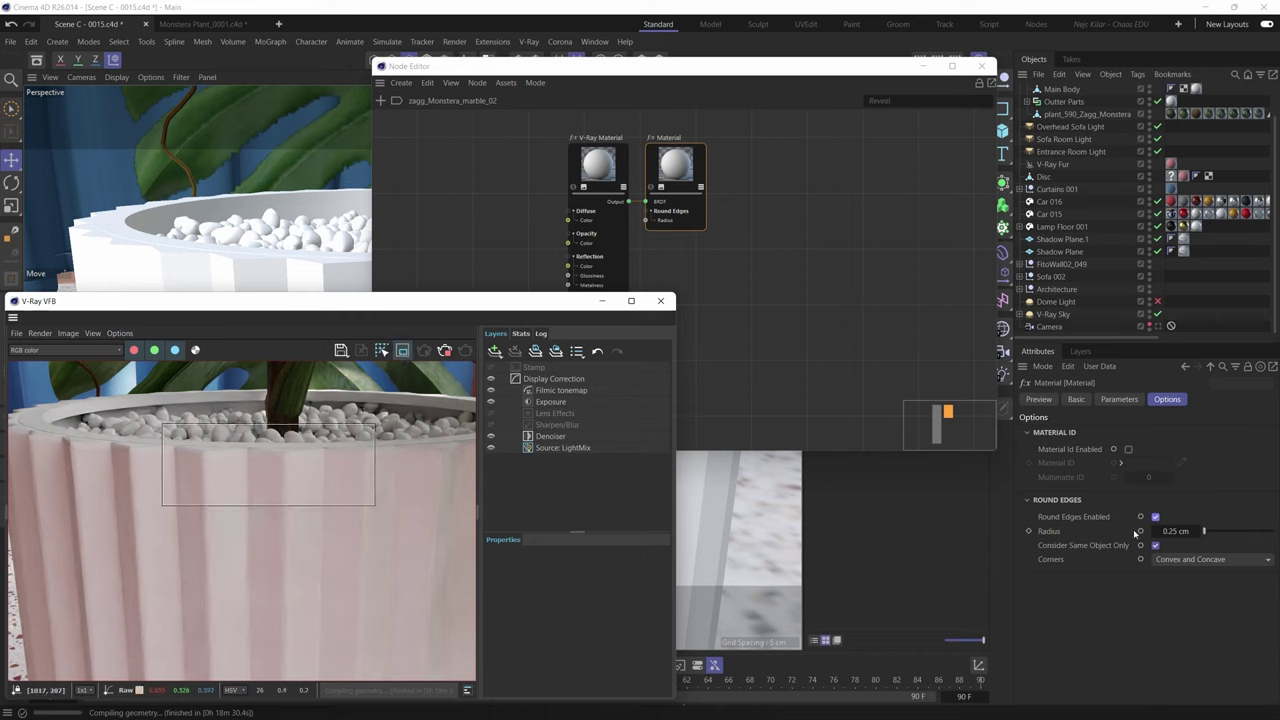
left_click(1171, 531)
type("0.1")
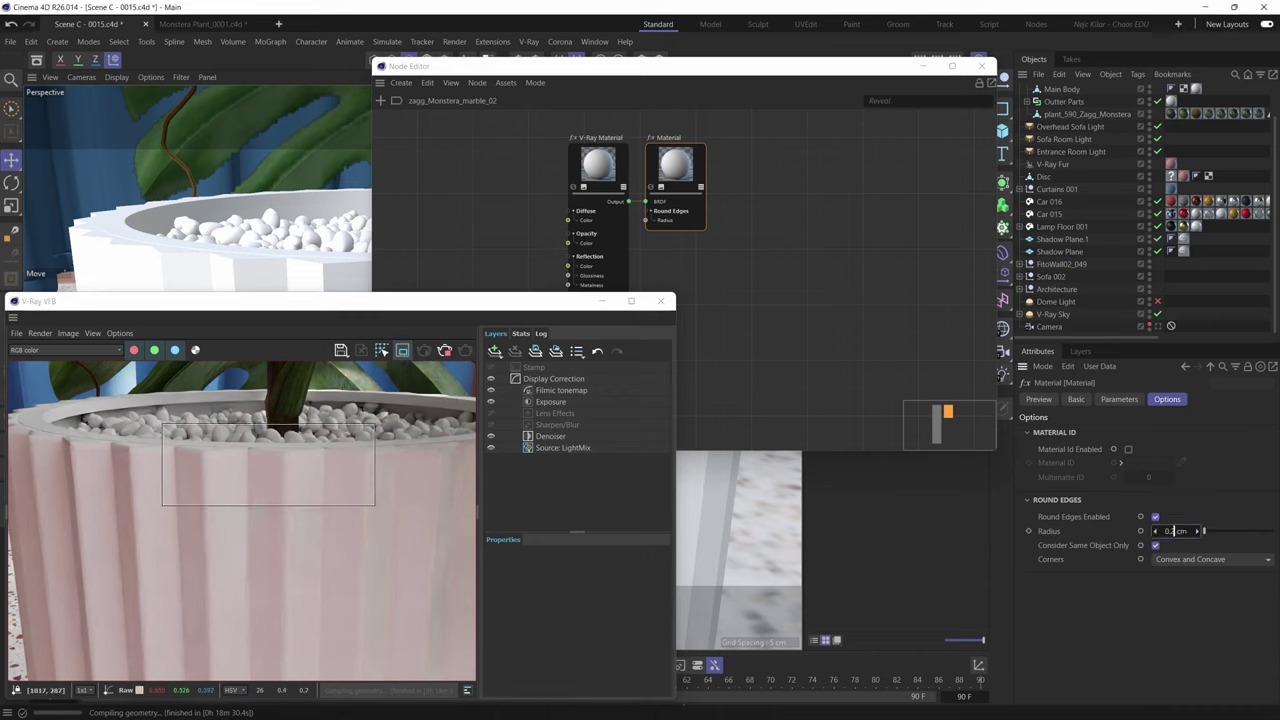
key("Return")
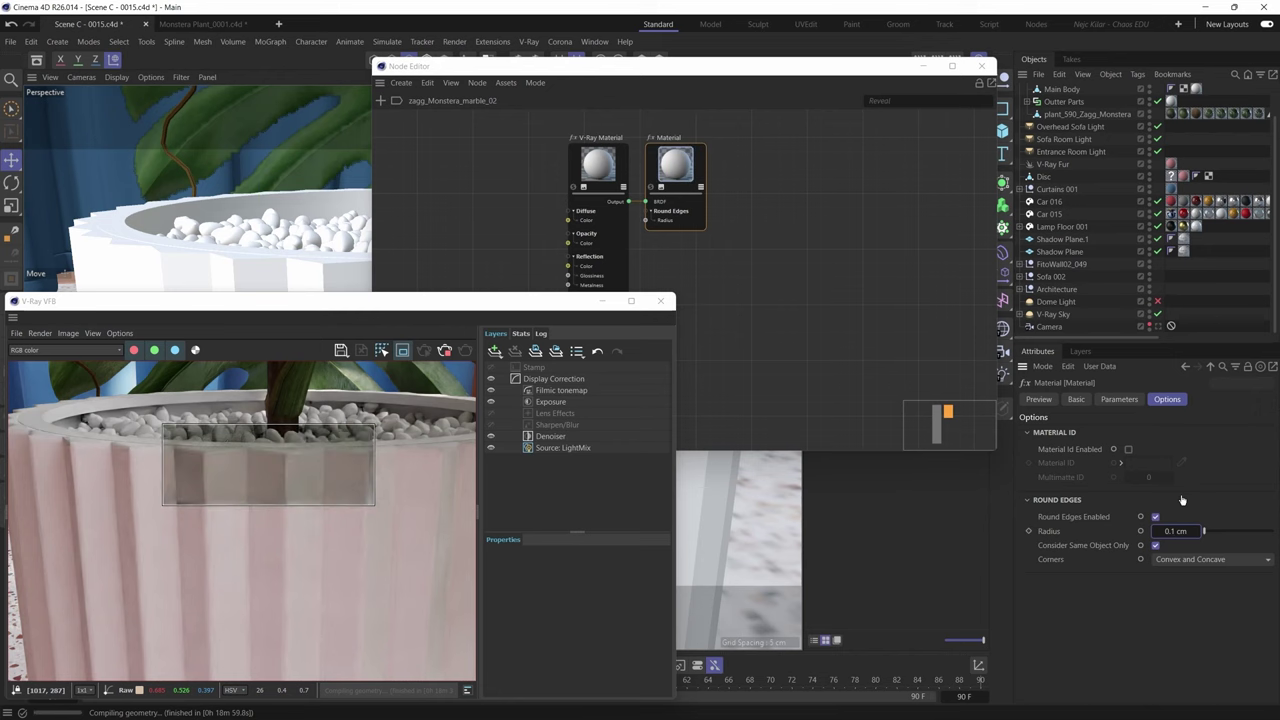
left_click_drag(237, 463, 245, 463)
- Enlarge the render region, shift the rendered image, and dolly the camera back
scroll(247, 461, "up", 2)
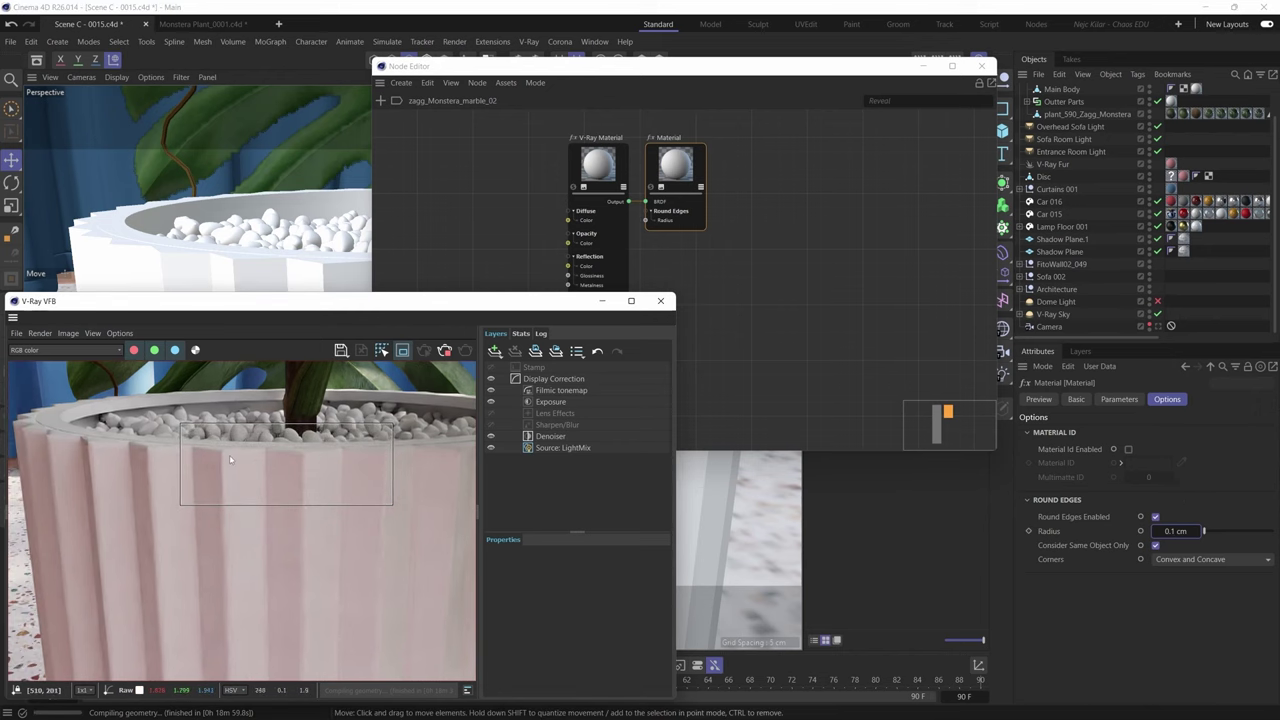
scroll(226, 458, "down", 2)
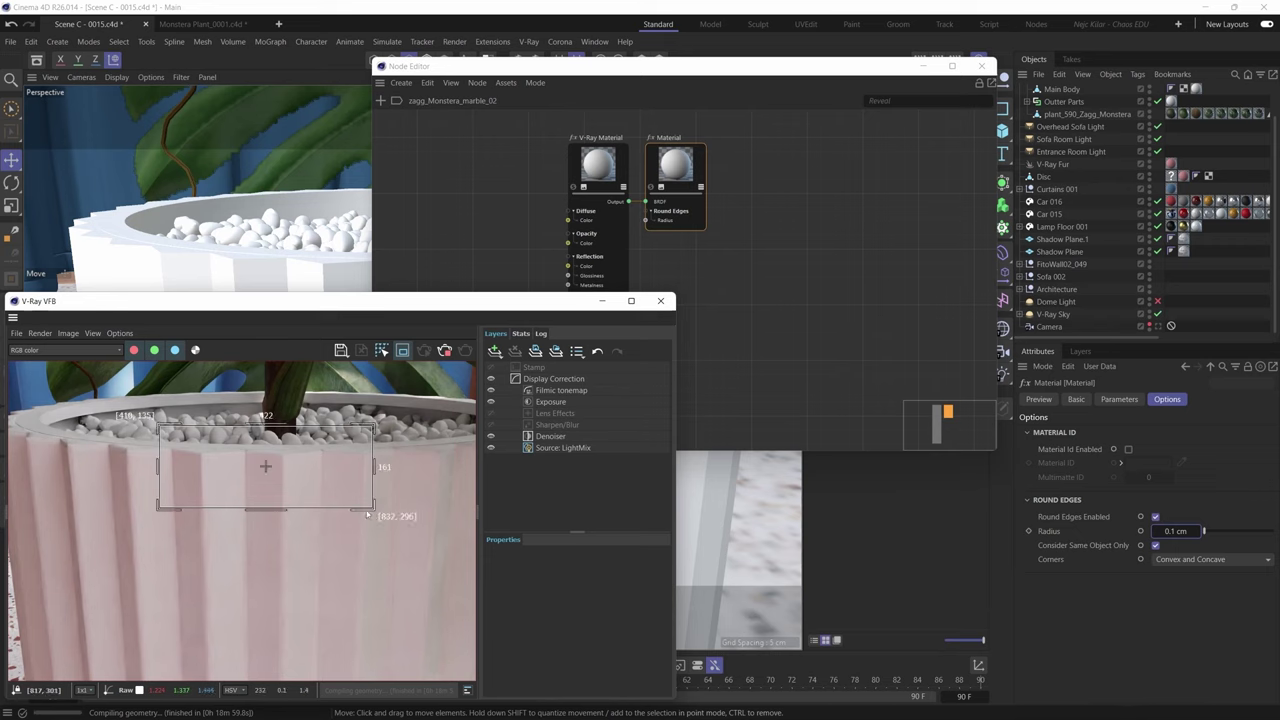
left_click_drag(372, 515, 418, 606)
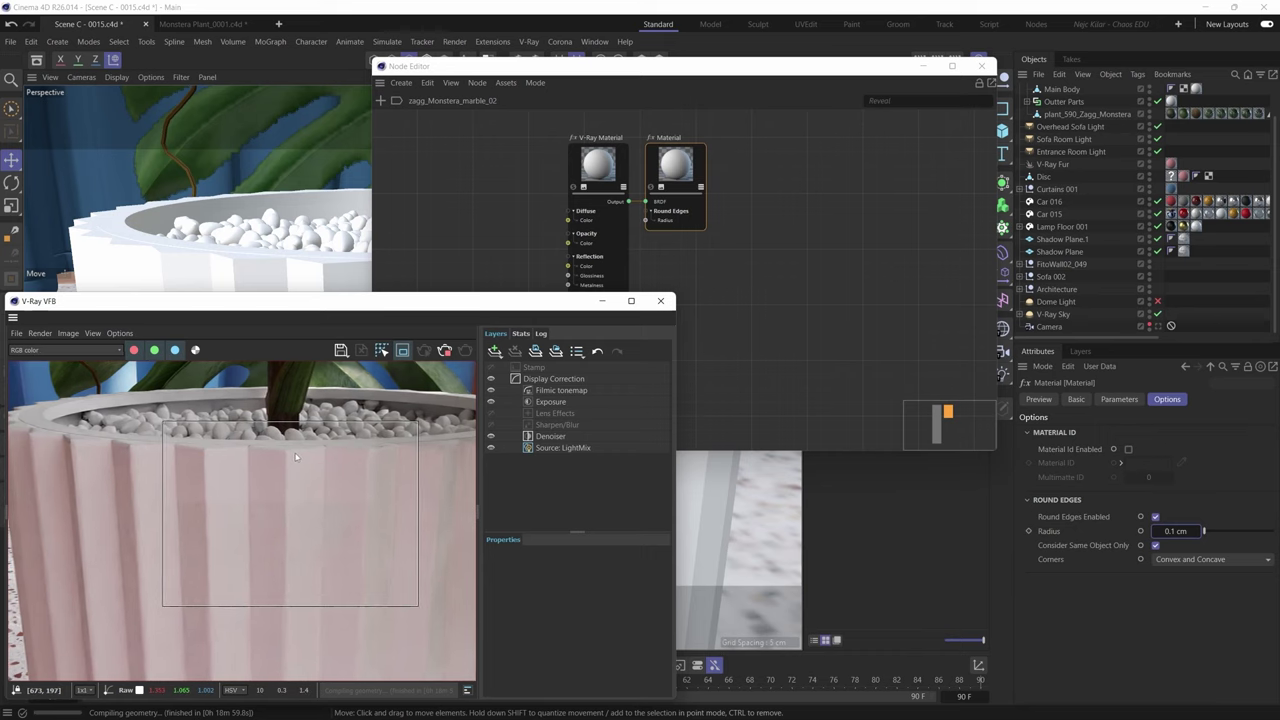
middle_click_drag(283, 472, 287, 466)
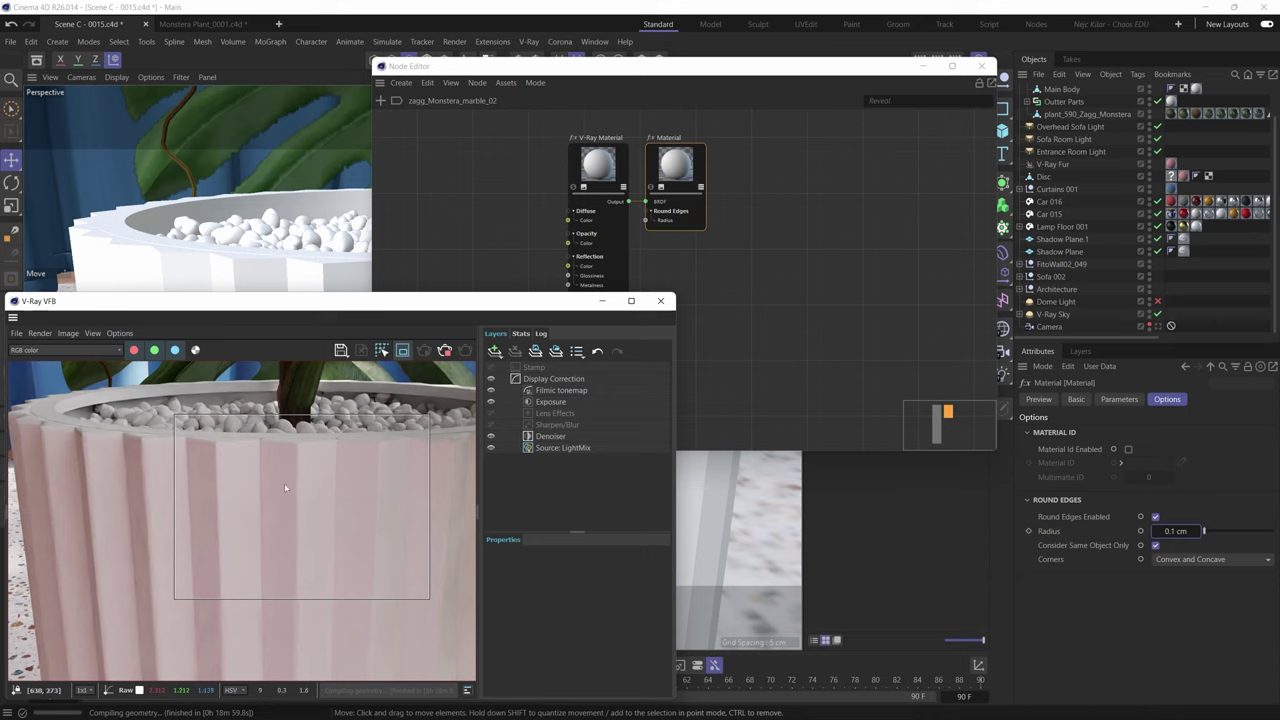
middle_click_drag(284, 485, 249, 490)
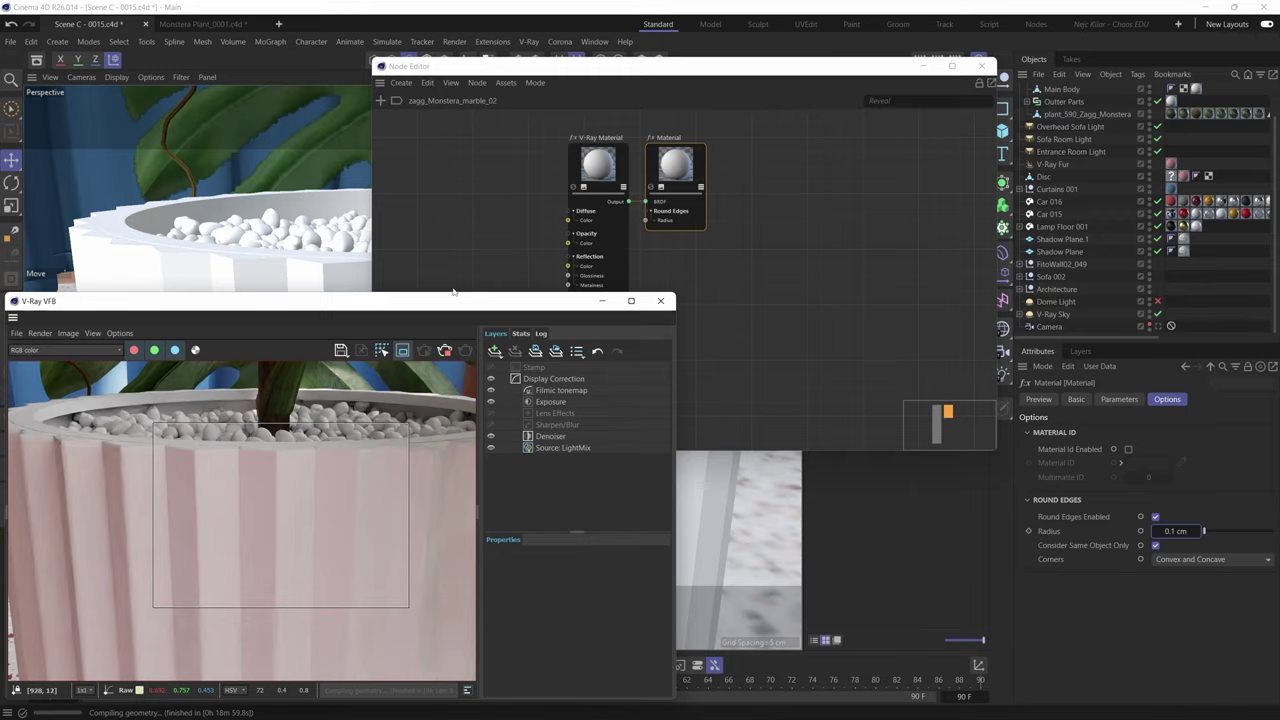
left_click_drag(286, 253, 229, 270, "alt")
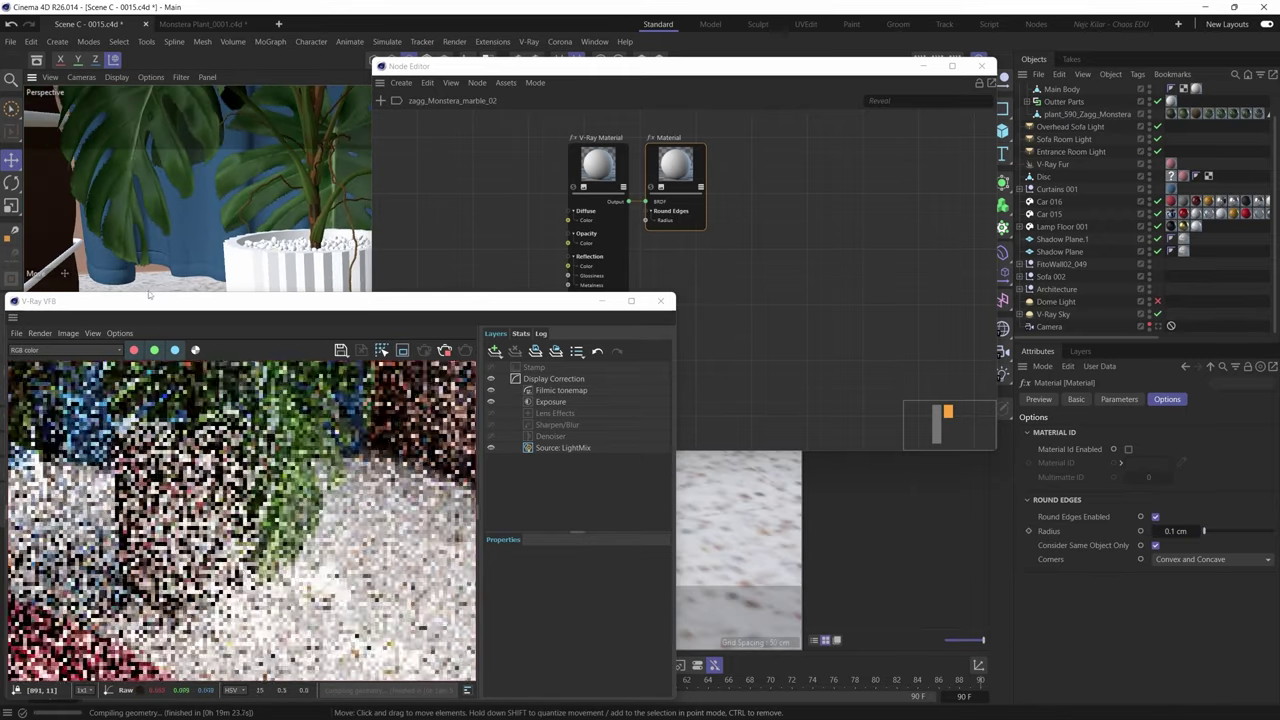
- Add a Bitmap node with Zagg_Marble_02_02_dif and wire it into the diffuse colour
left_click(610, 170)
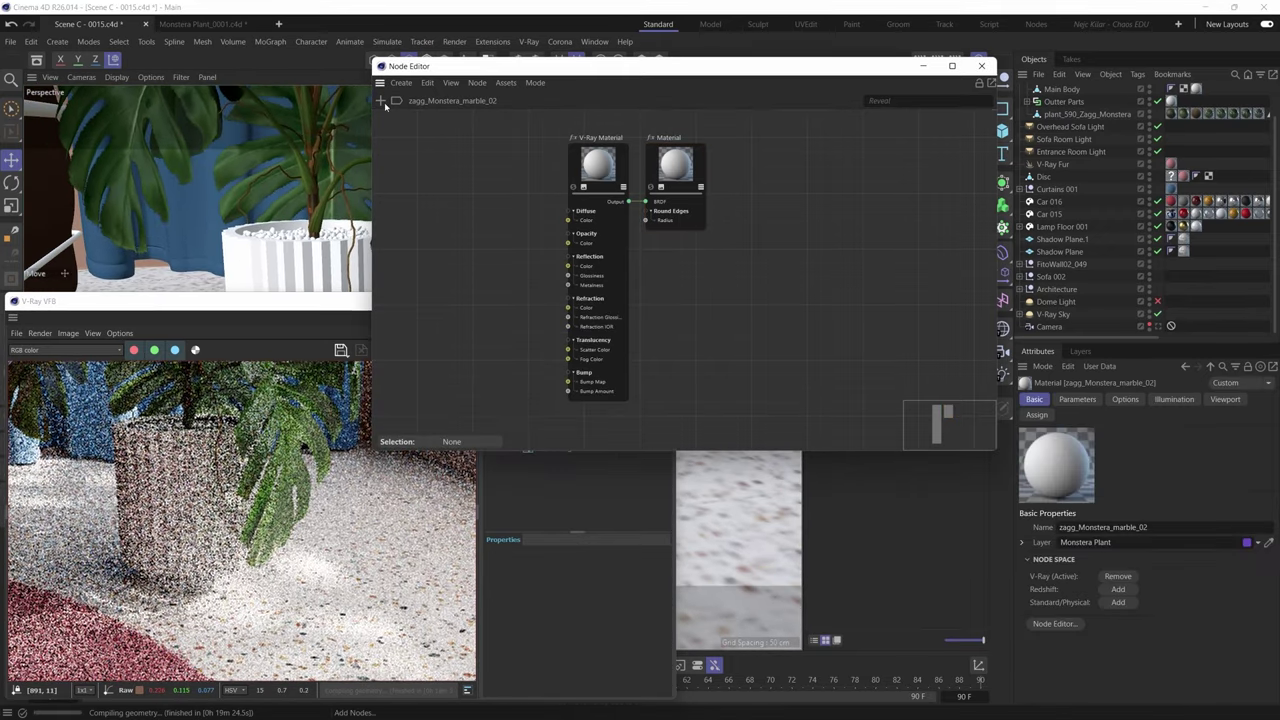
double_click(513, 135)
type("bitmap")
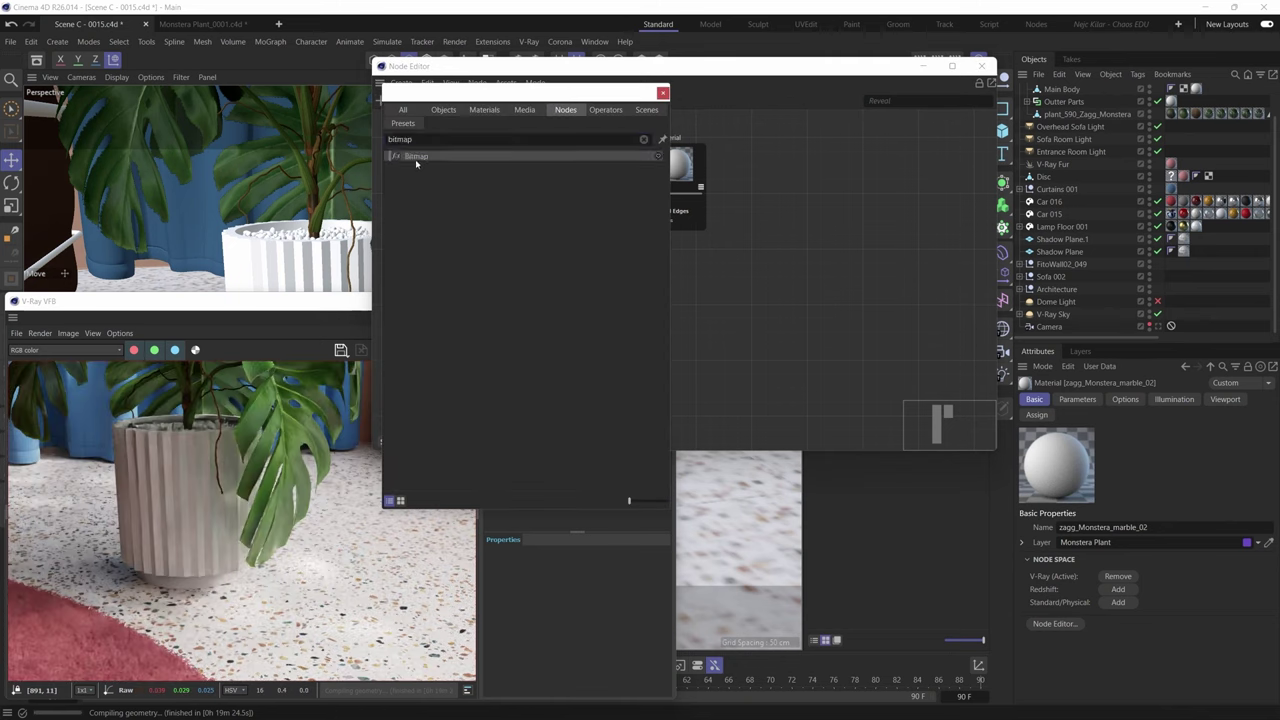
left_click_drag(416, 158, 750, 292)
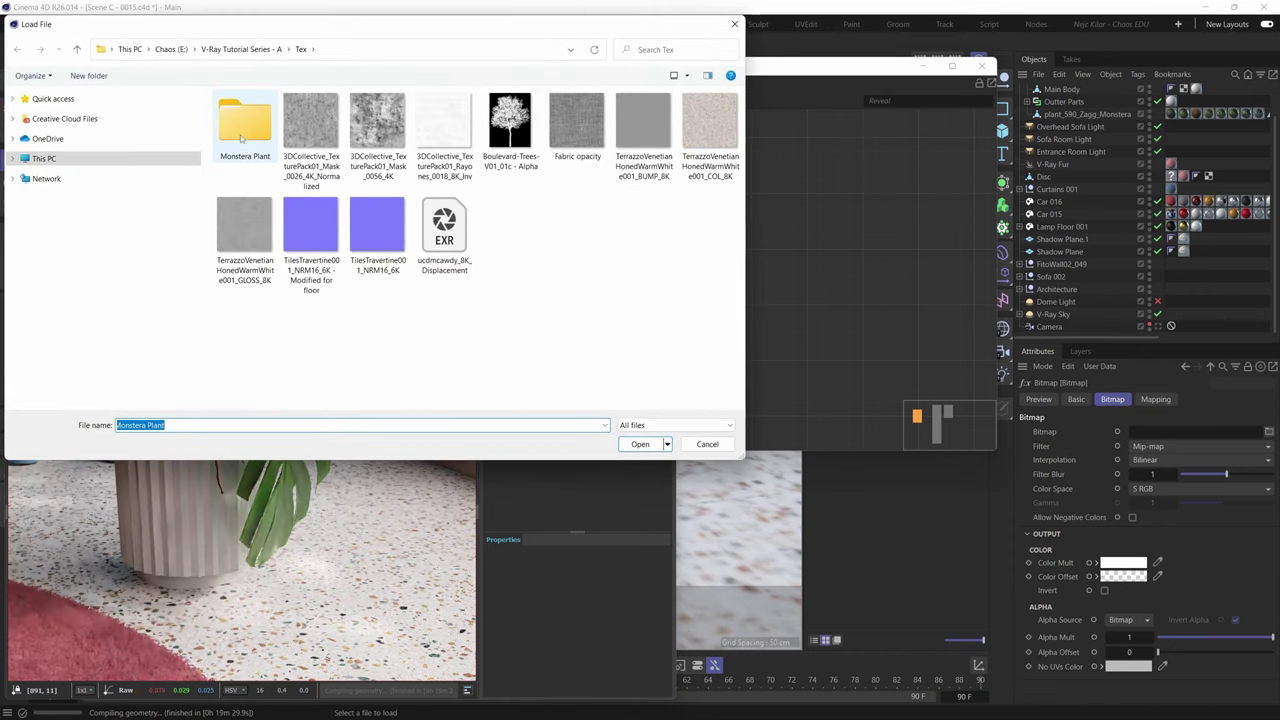
double_click(242, 128)
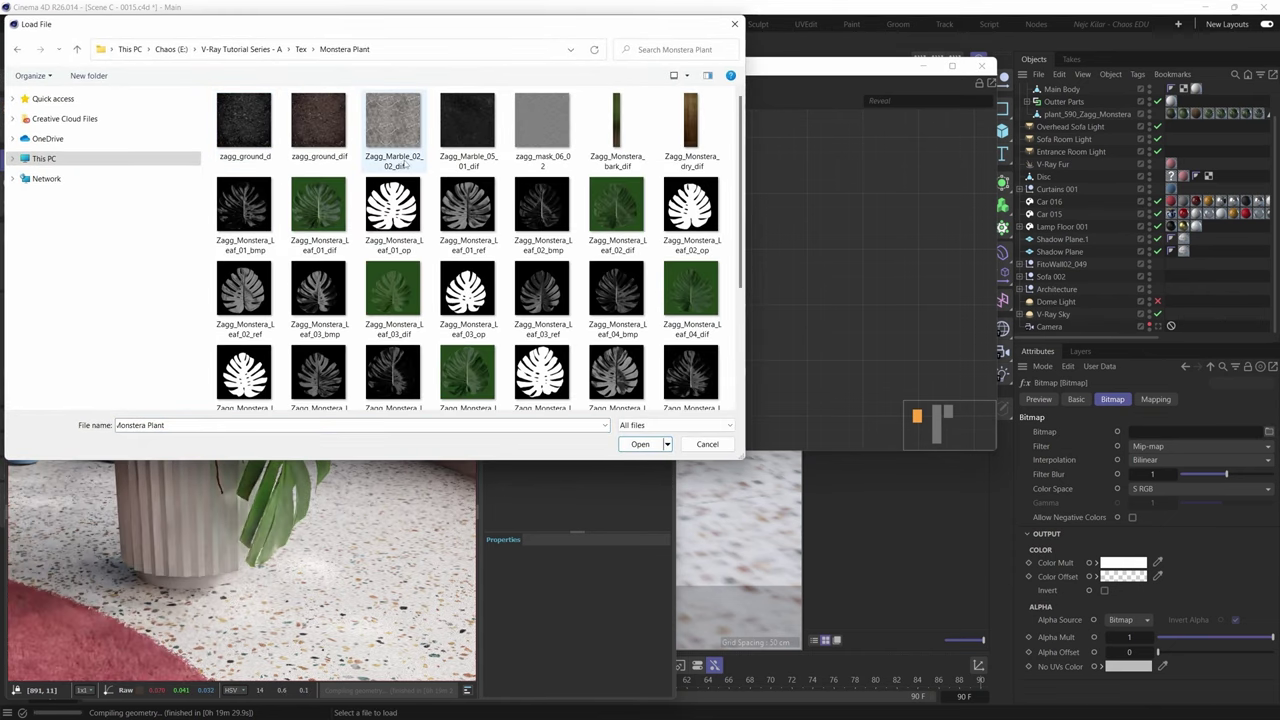
double_click(392, 128)
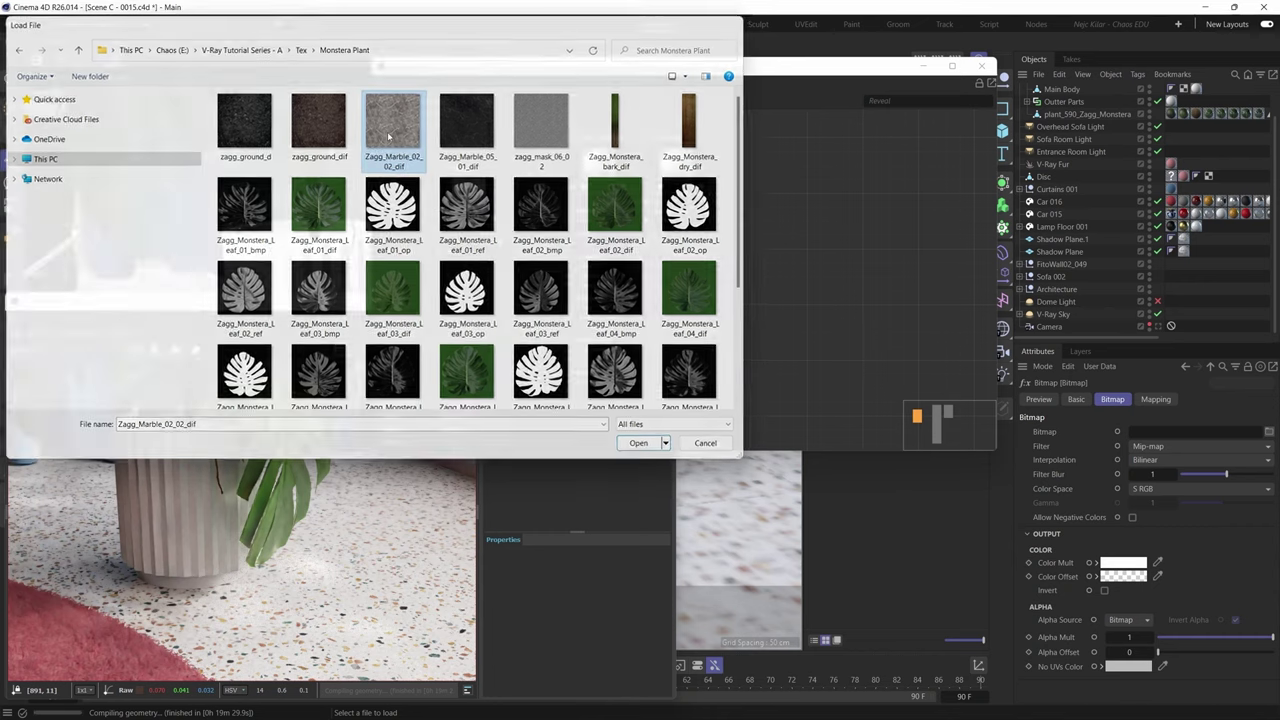
left_click_drag(479, 223, 568, 220)
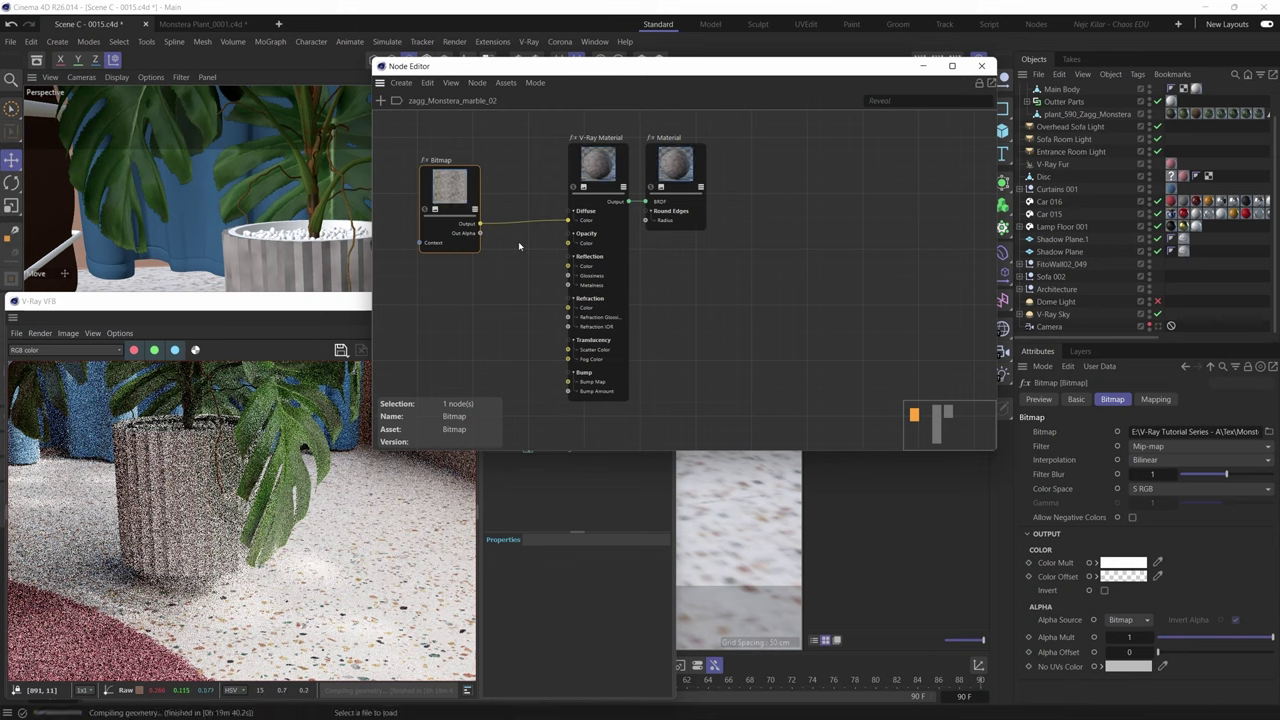
- Render a region around the pot to preview the marble texture
left_click(365, 362)
left_click(403, 351)
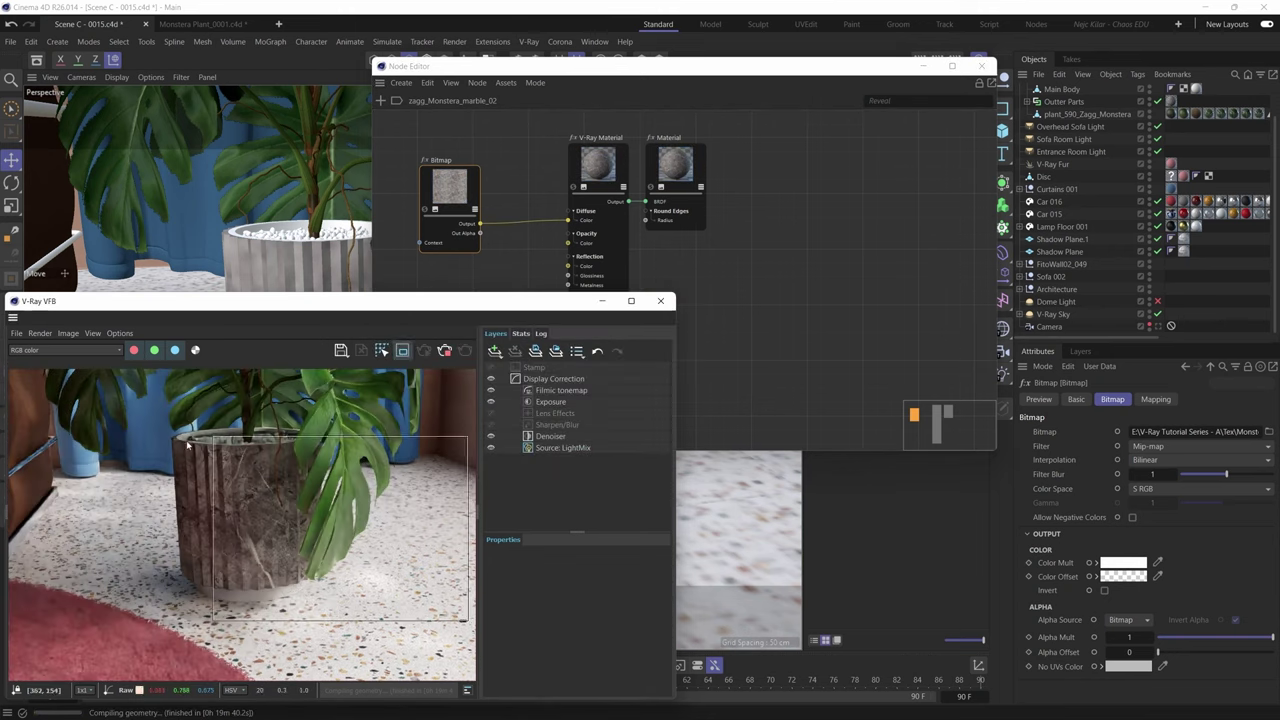
left_click_drag(167, 415, 343, 606)
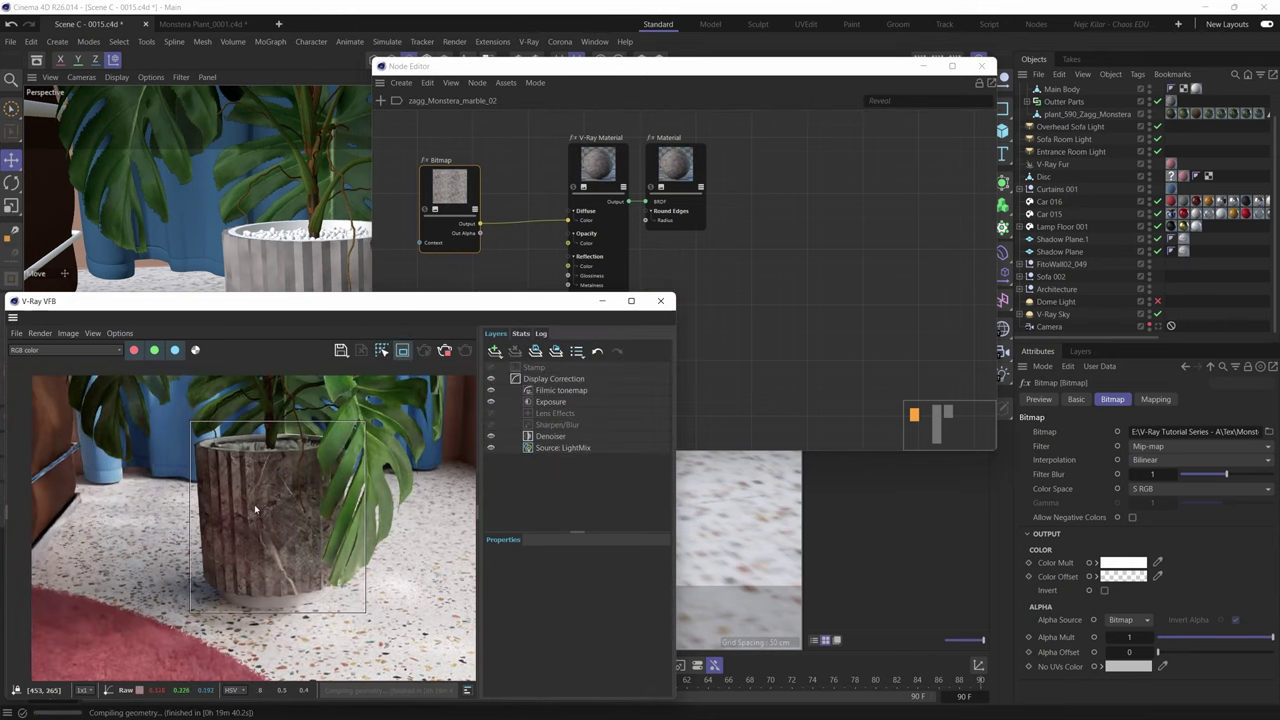
left_click_drag(192, 507, 261, 511)
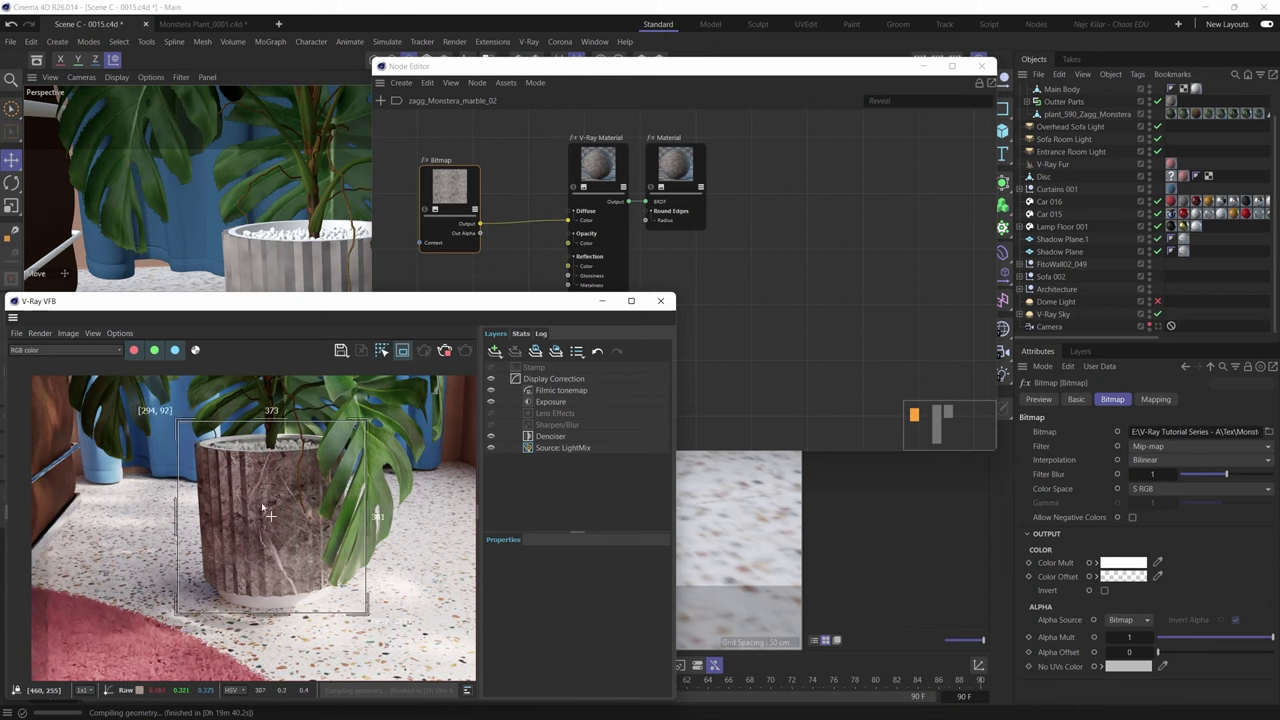
left_click(459, 288)
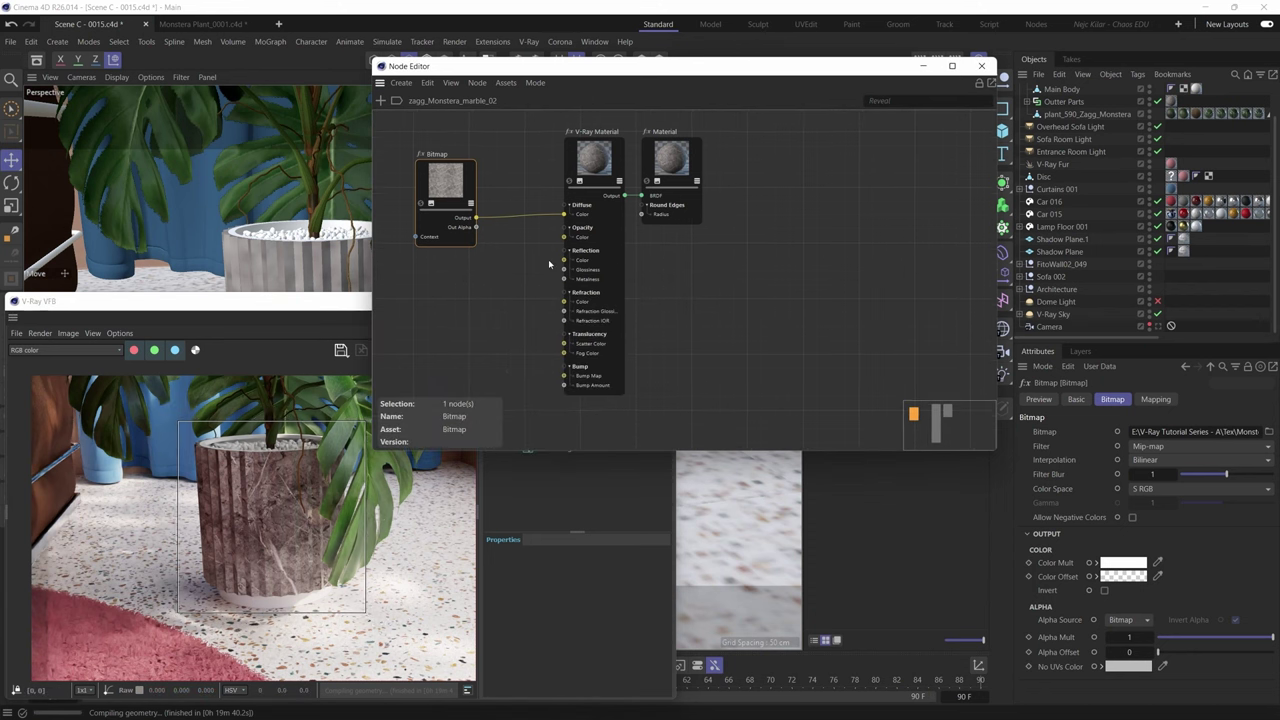
- Give the marble V-Ray Material a white reflection colour and 0.9 glossiness, then tidy the nodes
middle_click_drag(551, 260, 569, 246)
middle_click_drag(509, 323, 548, 336)
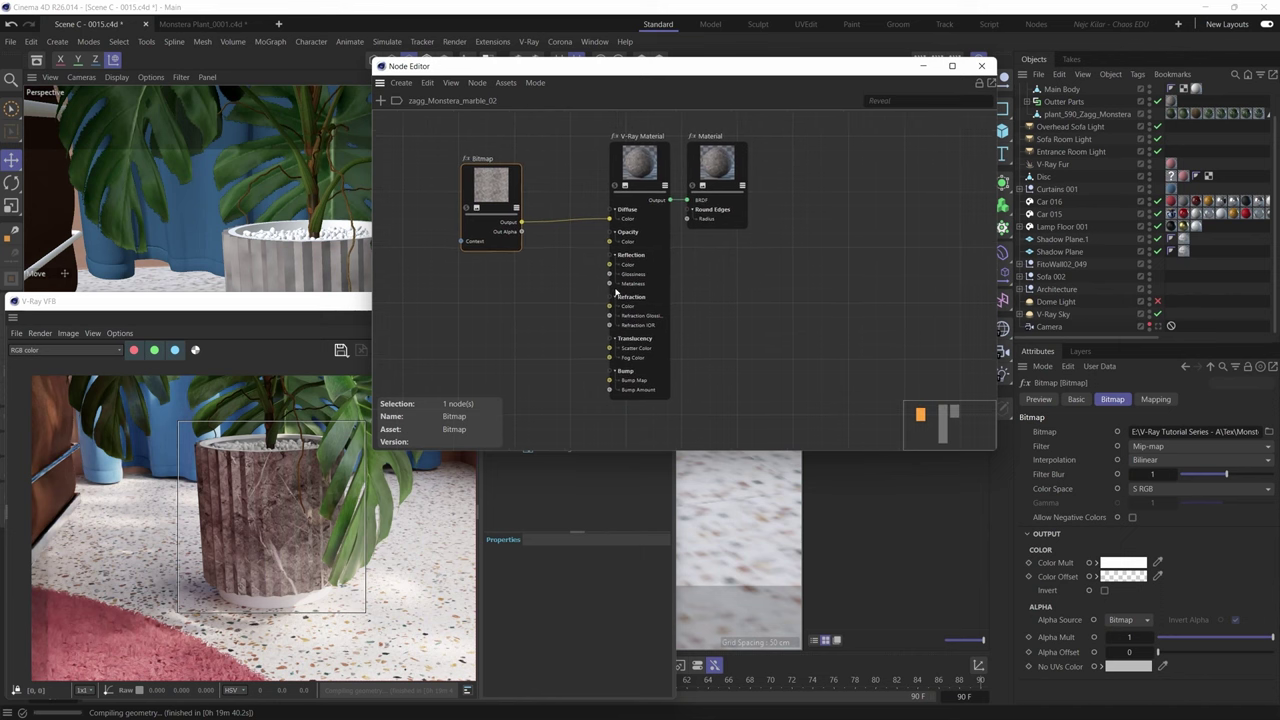
left_click(640, 167)
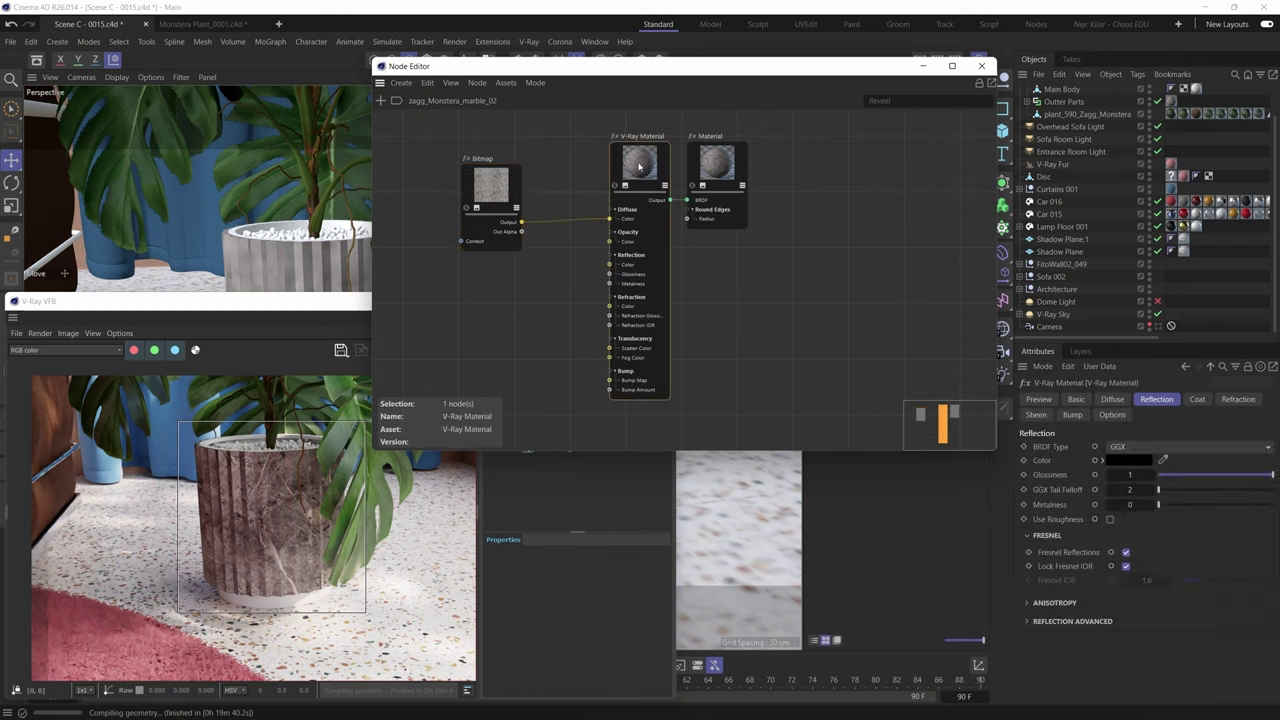
left_click(1130, 460)
left_click(1006, 526)
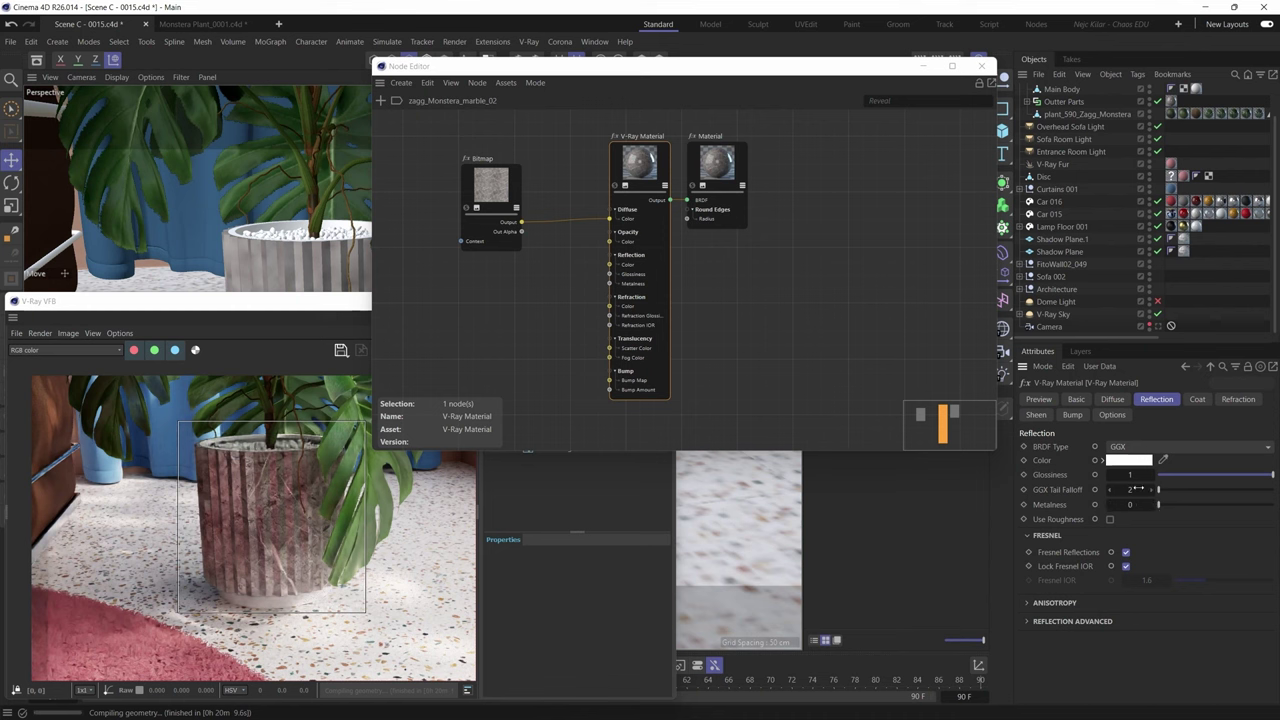
left_click_drag(1273, 476, 1262, 477)
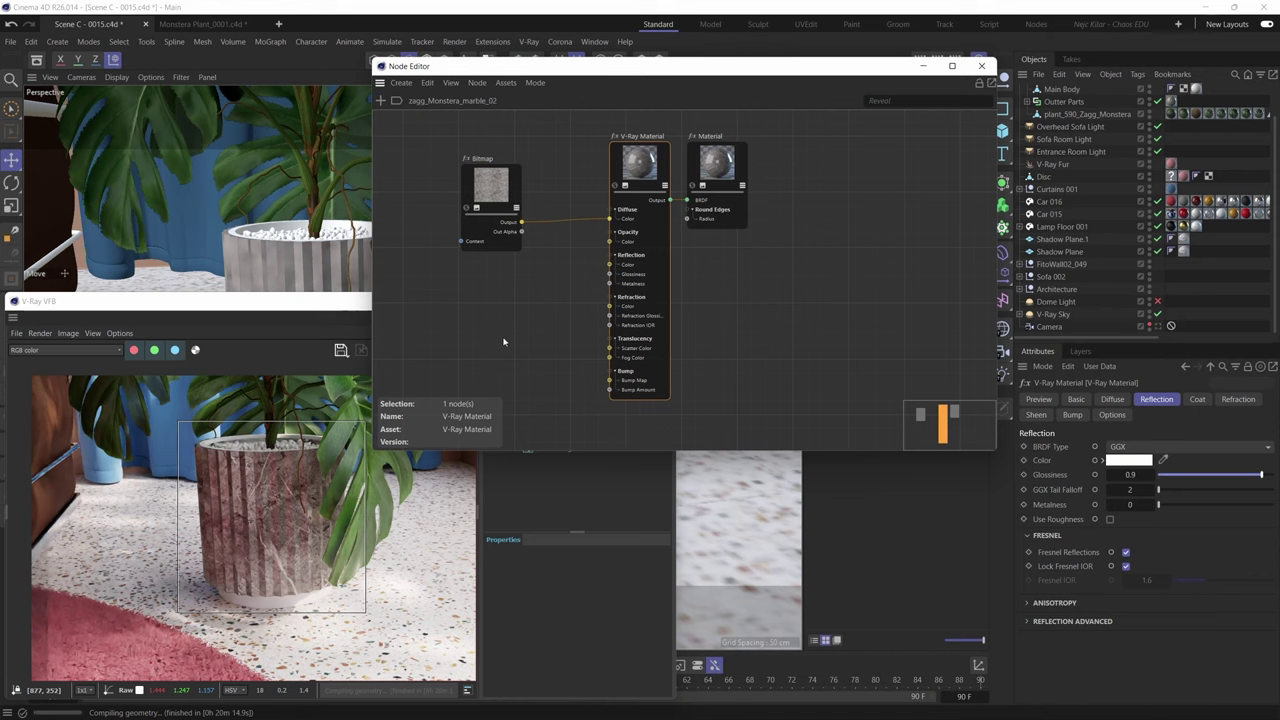
middle_click_drag(510, 339, 541, 330)
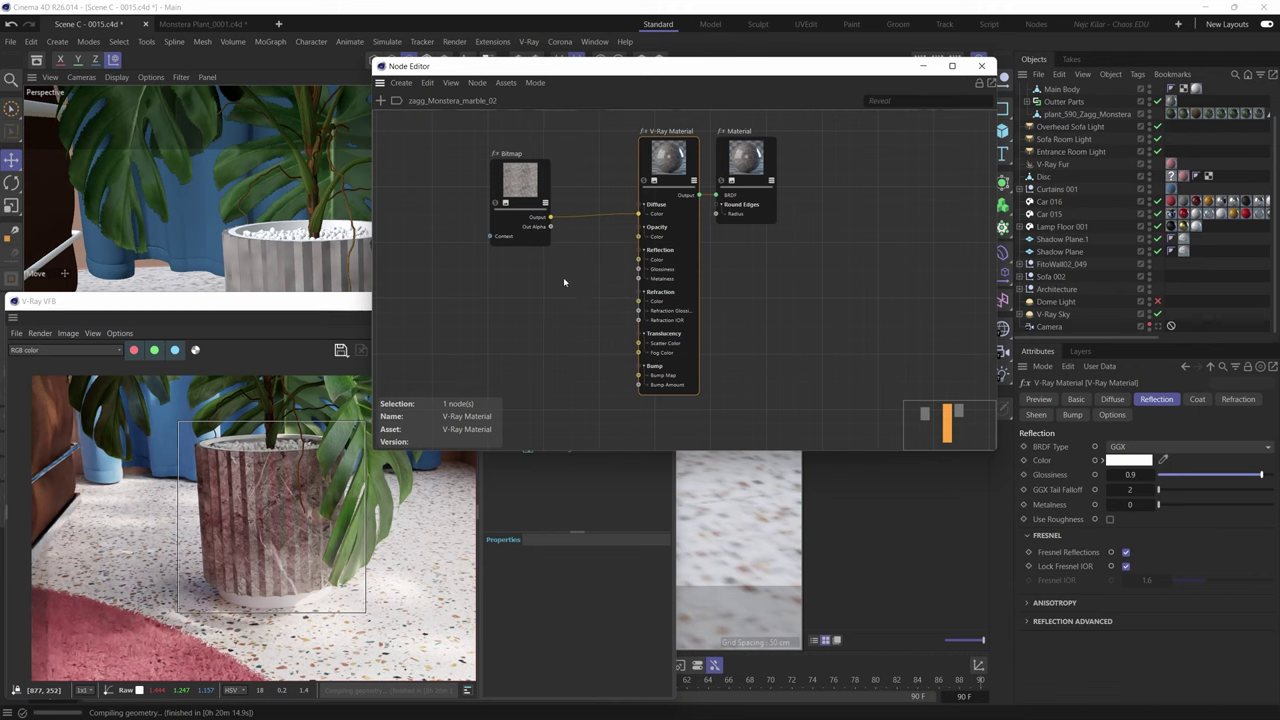
left_click_drag(518, 205, 512, 184)
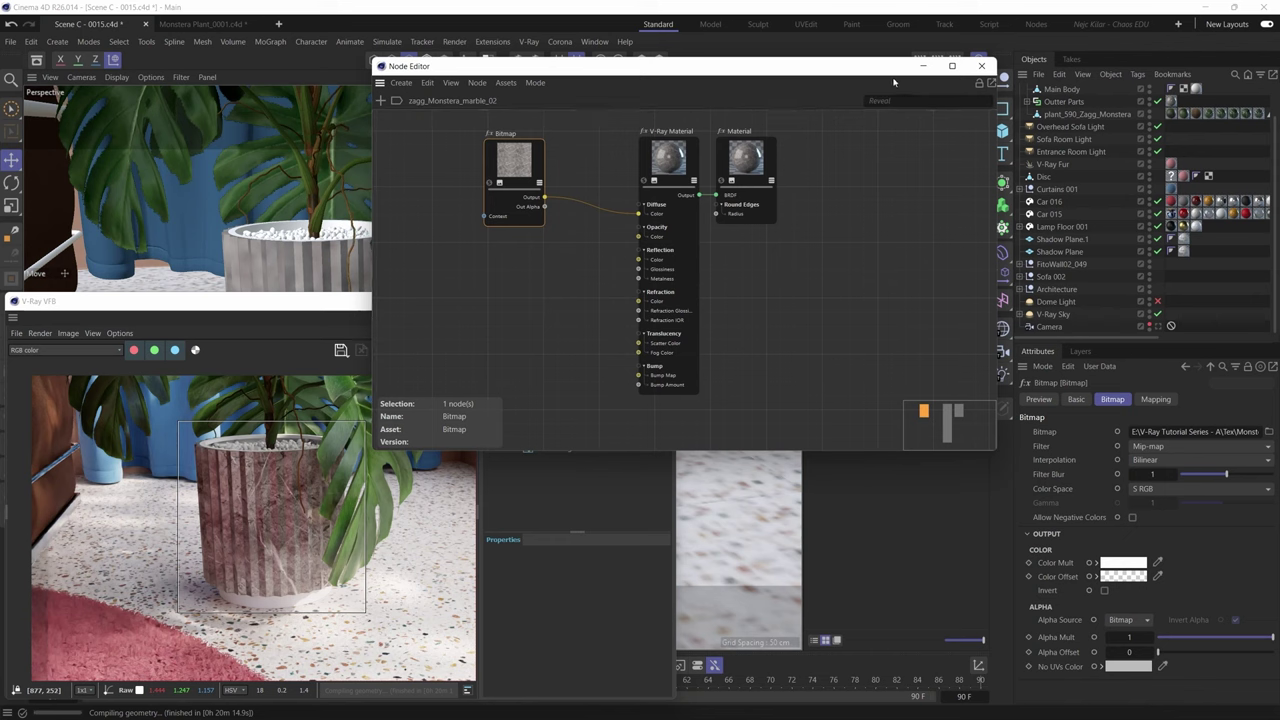
- Reposition the node graph window and load the zagg_Monstera_marble_05 material into it
left_click(330, 430)
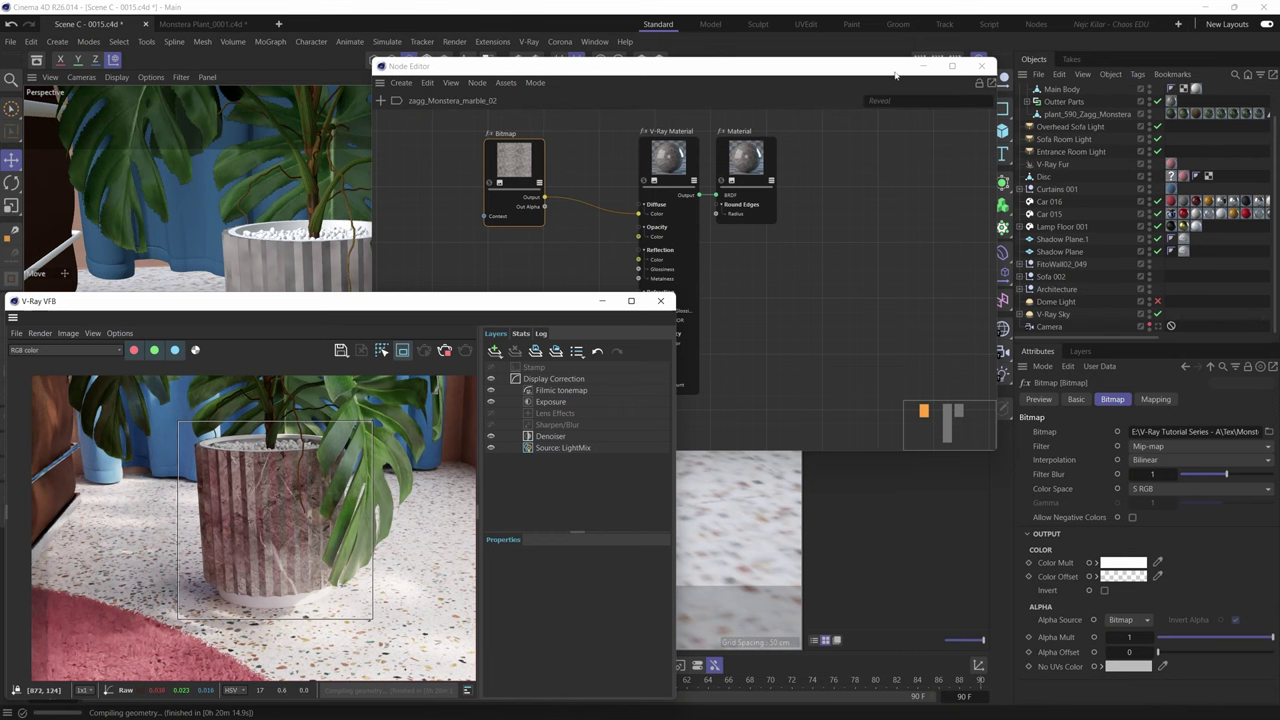
left_click_drag(893, 73, 727, 71)
left_click(290, 605)
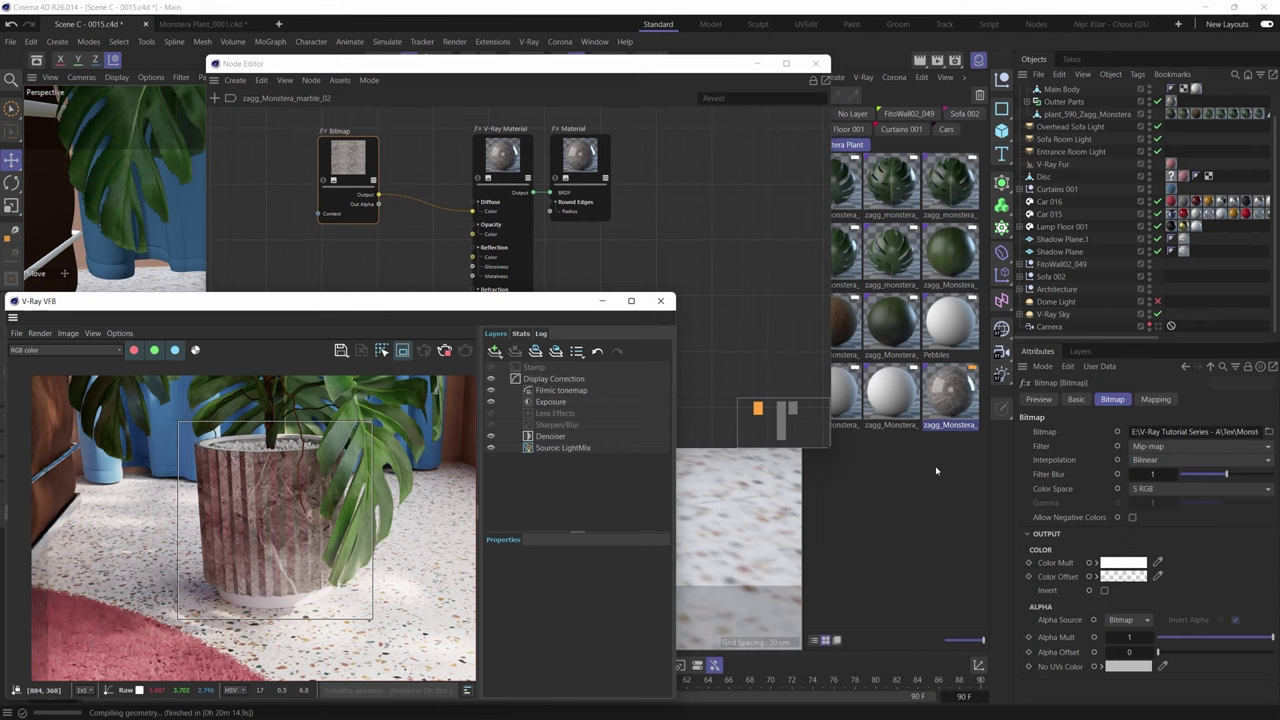
left_click_drag(730, 66, 688, 70)
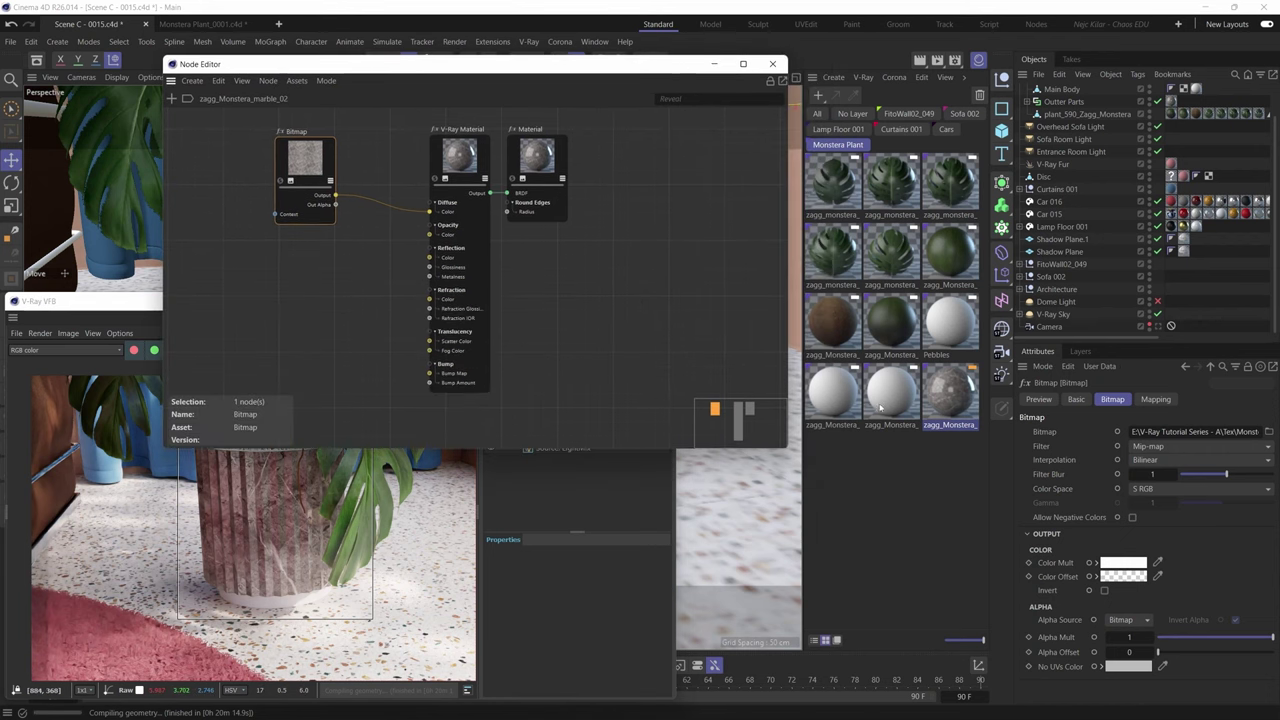
left_click(884, 398)
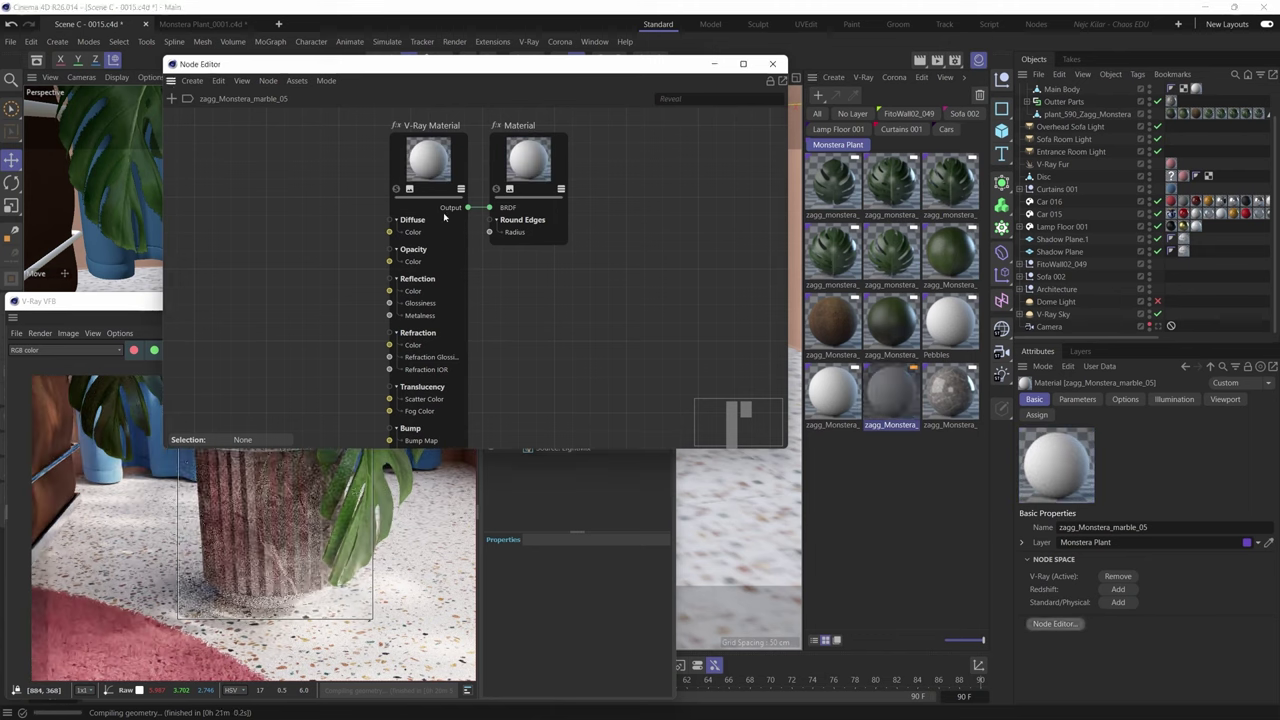
- Set the V-Ray Material's reflection colour to white and unlock Fresnel IOR at 8
left_click(477, 160)
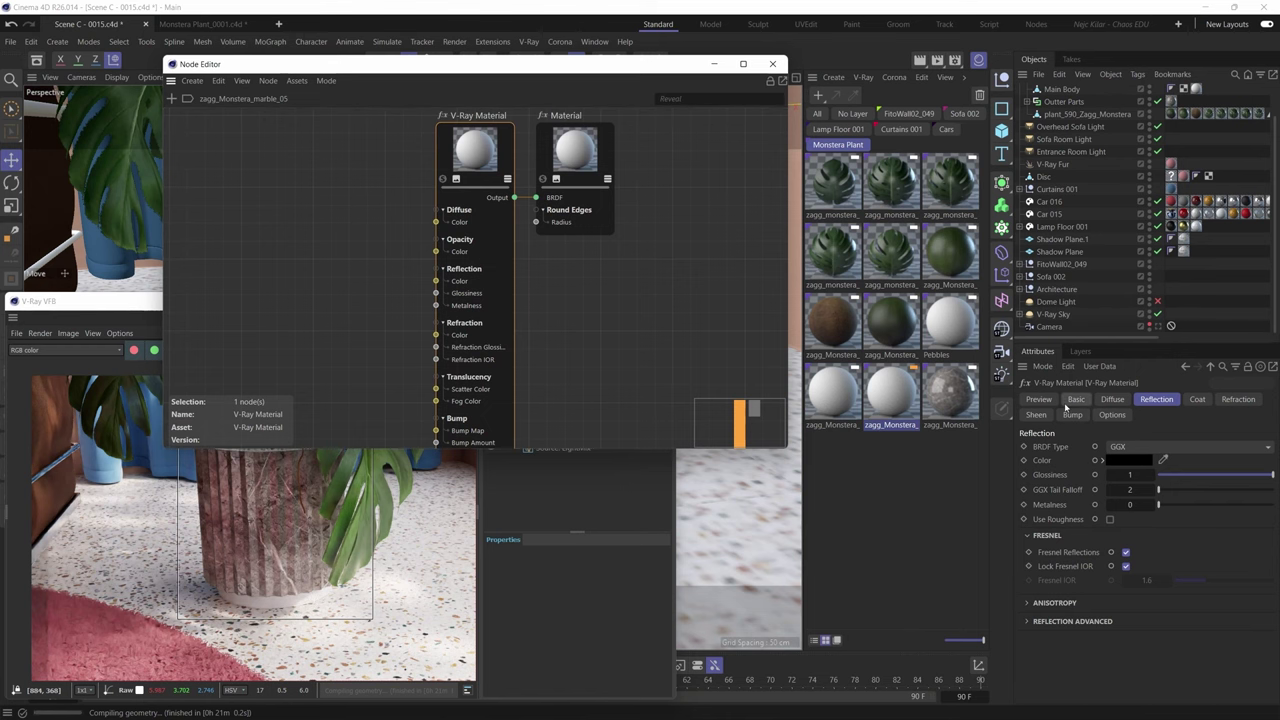
left_click_drag(580, 71, 761, 44)
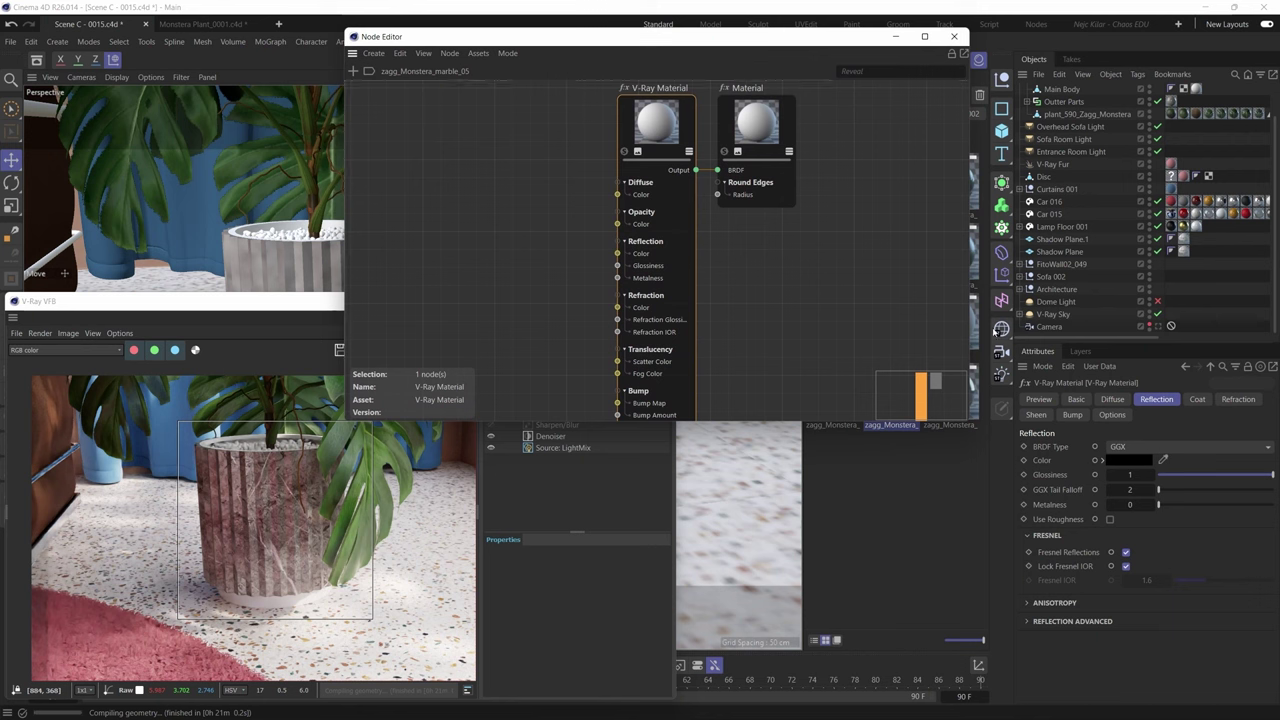
left_click(1128, 460)
left_click_drag(1195, 618, 1250, 612)
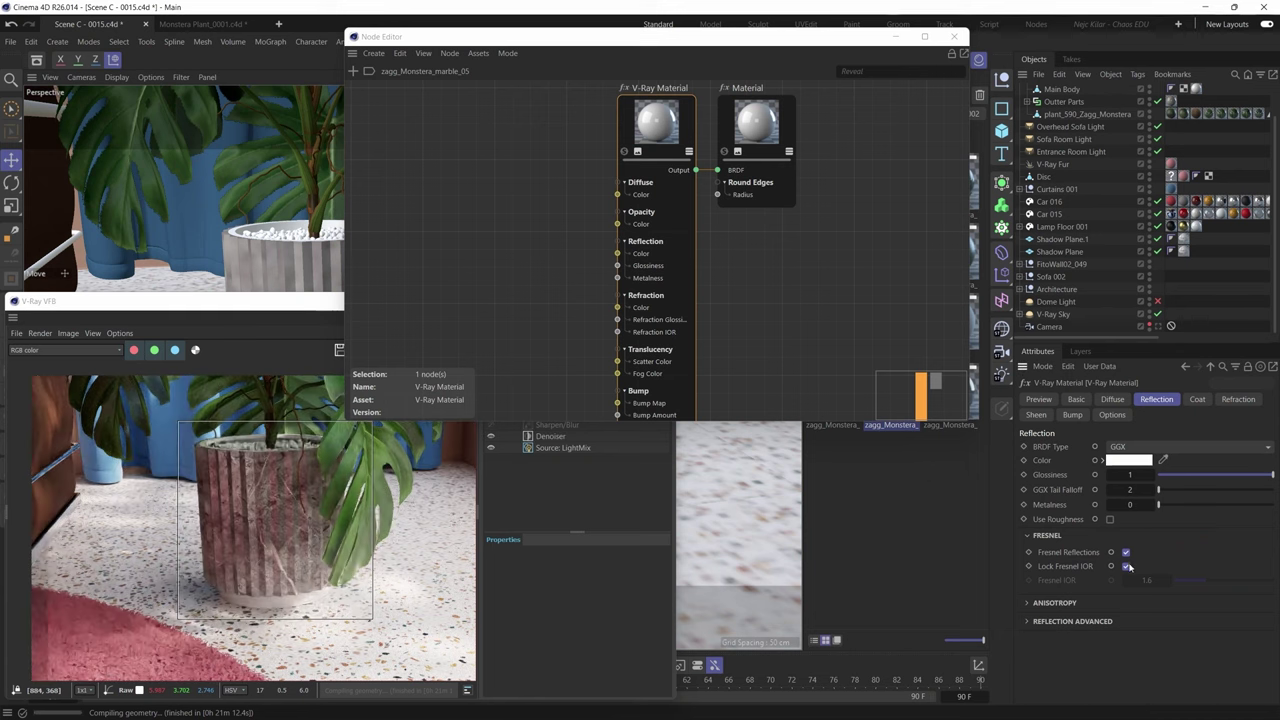
left_click(1126, 566)
left_click(1147, 580)
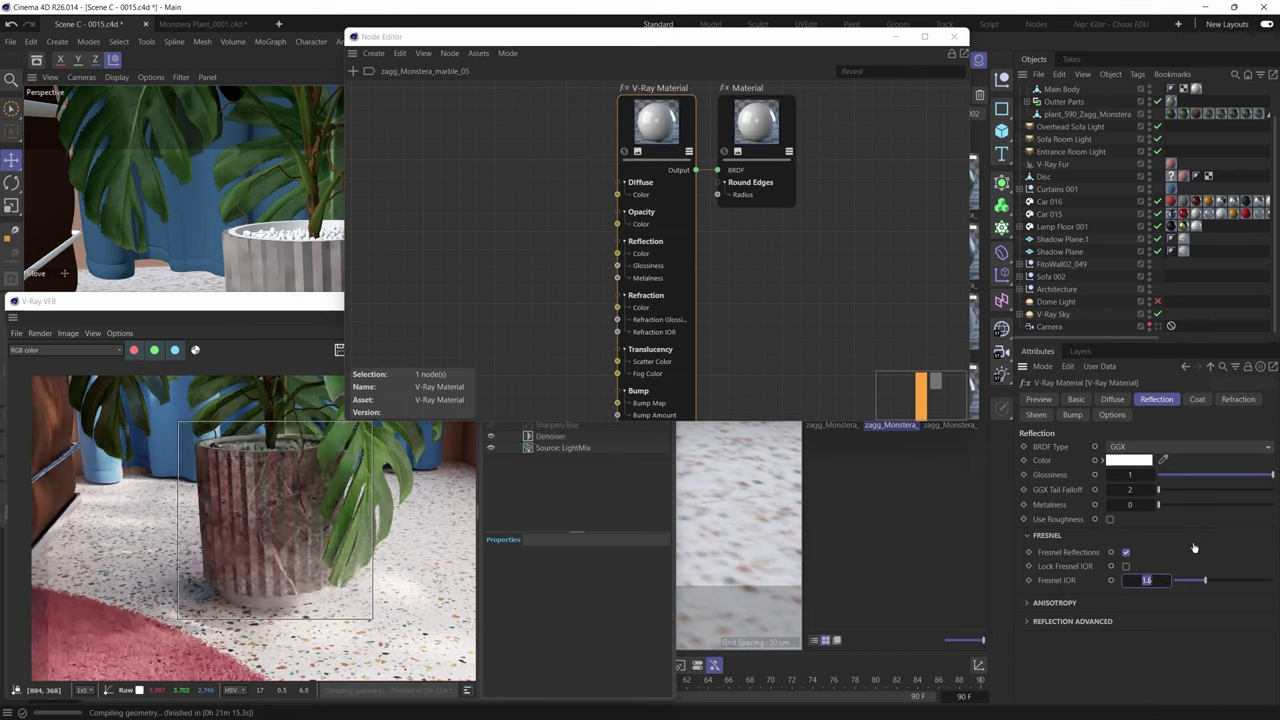
type("8")
key("Return")
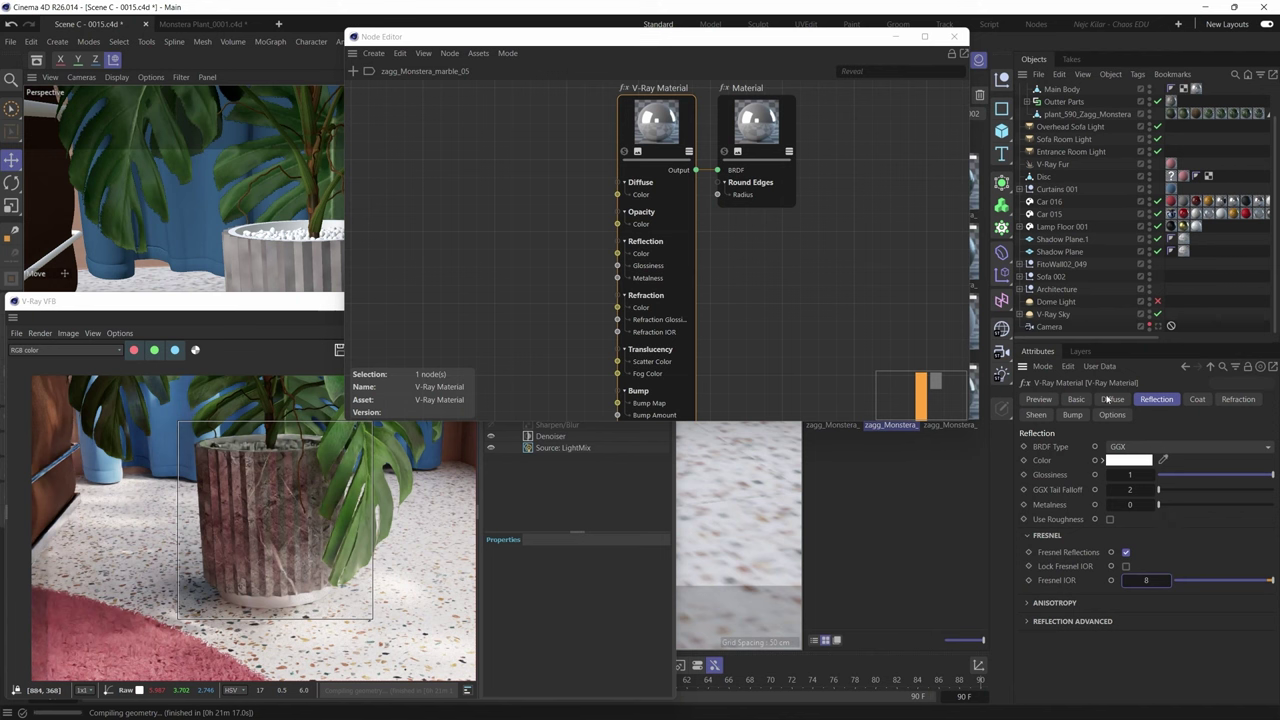
- Check the black diffuse colour, then lower reflection glossiness to 0.9
left_click(1111, 399)
left_click(1143, 464)
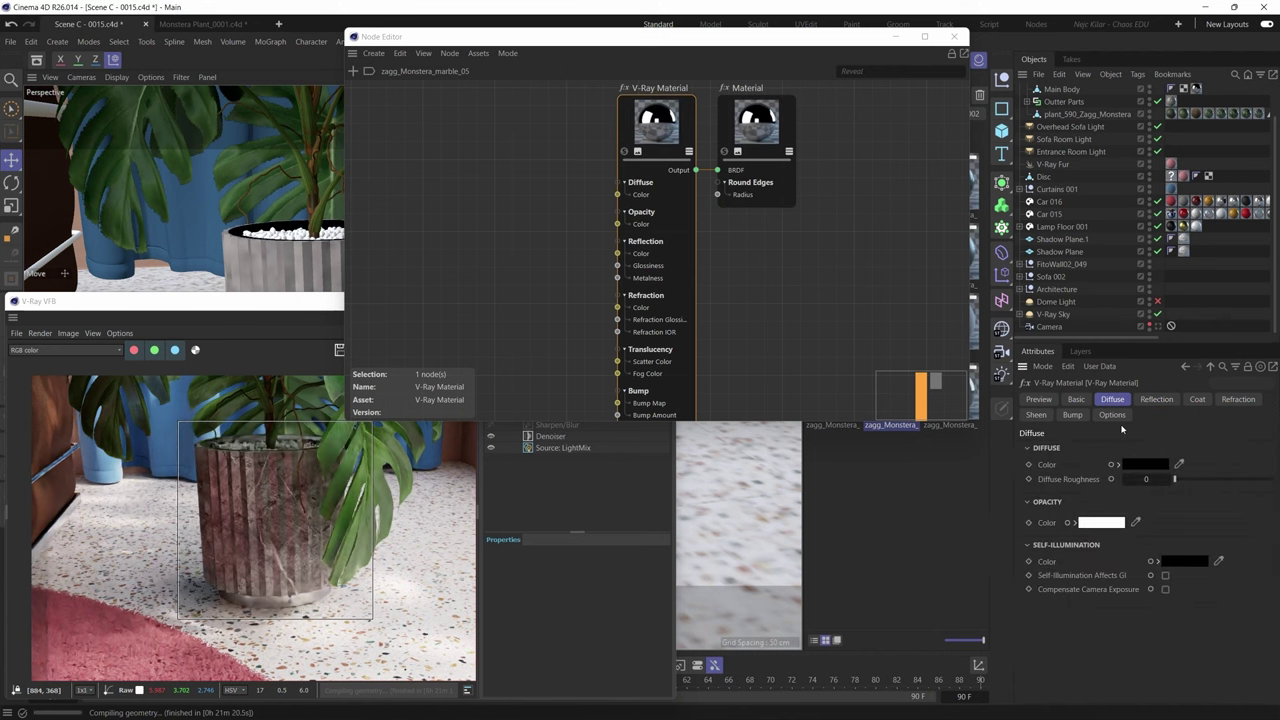
left_click(1150, 404)
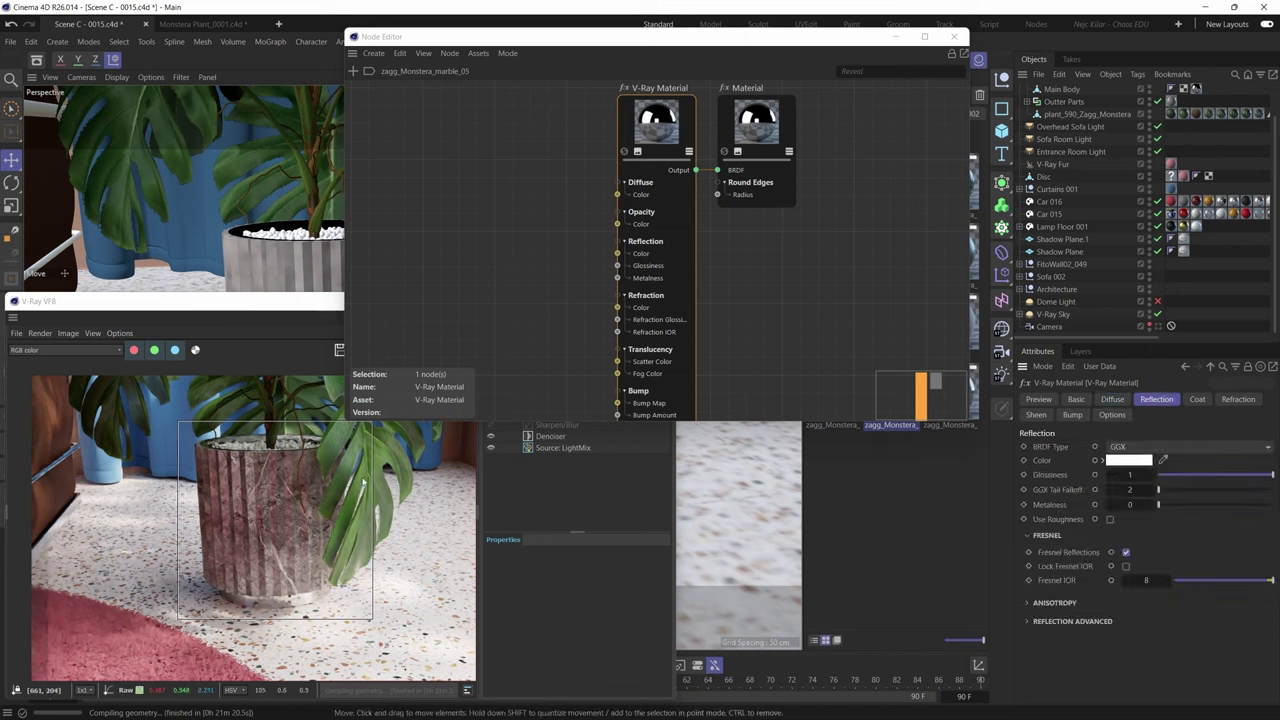
left_click_drag(1272, 475, 1263, 476)
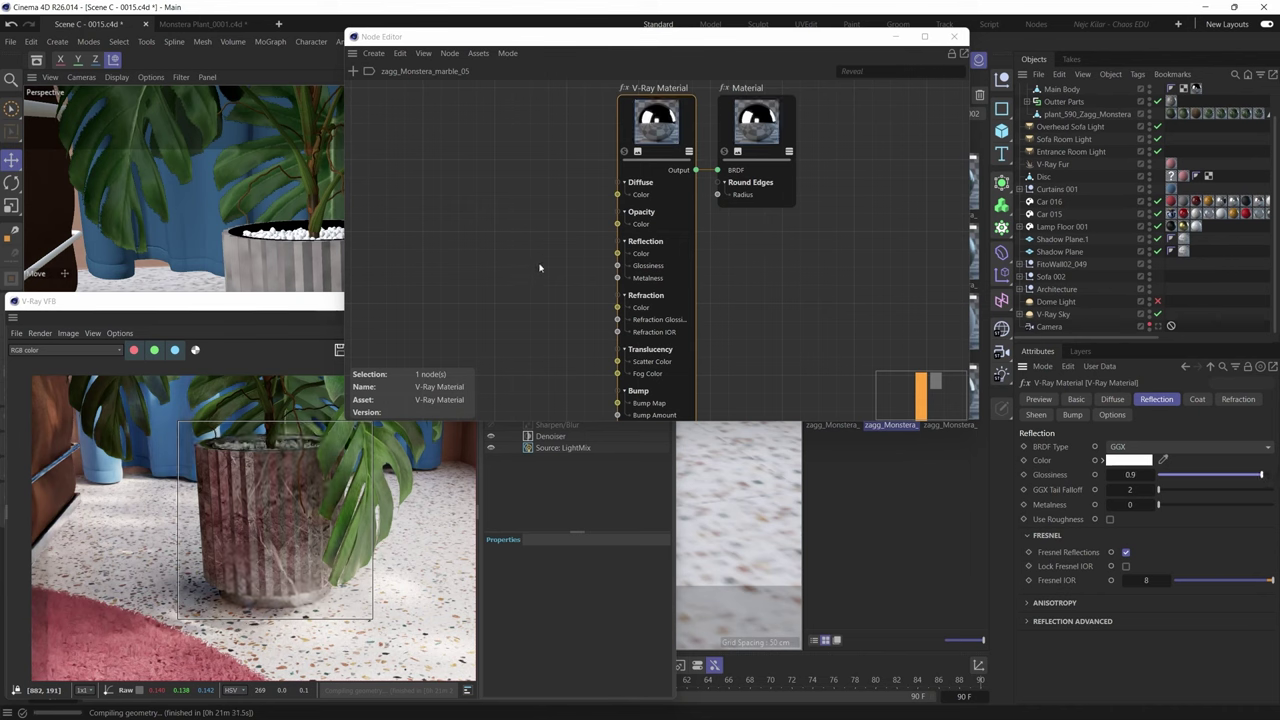
scroll(540, 265, "down", 2)
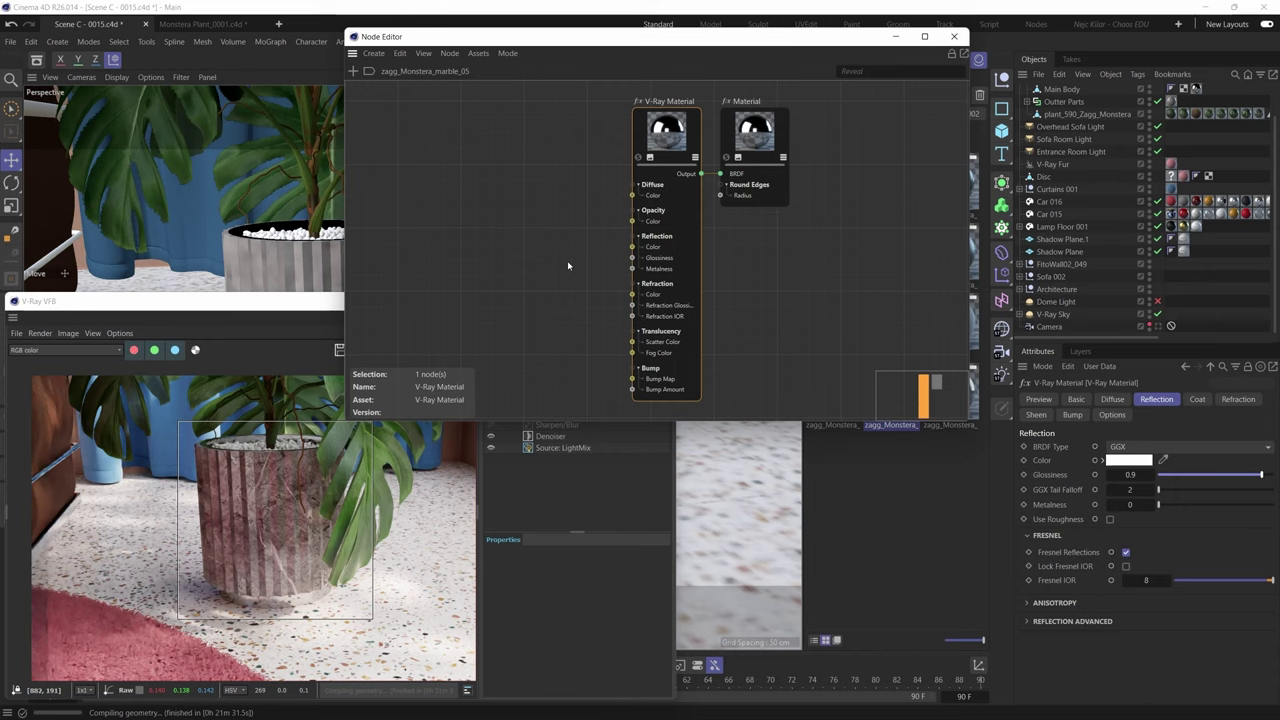
- Turn off the scene camera view and load zagg_monstera_leaf_06 into the node graph
left_click(327, 324)
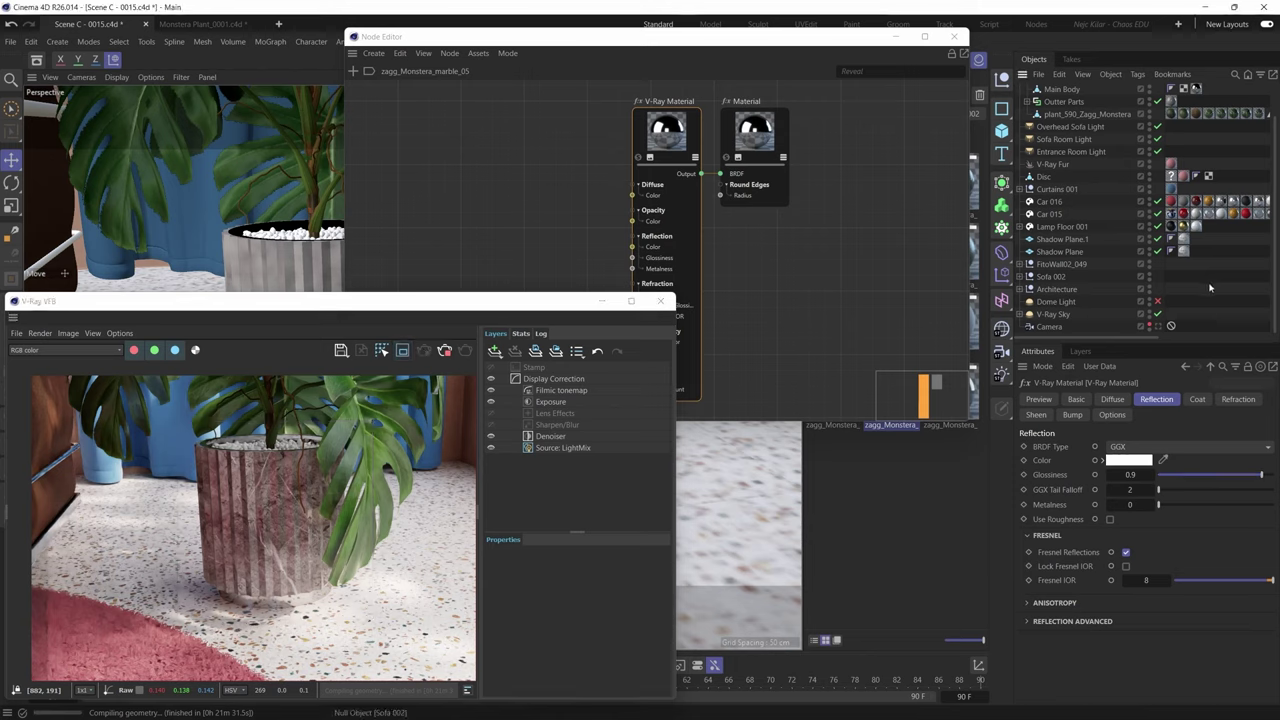
left_click(1158, 327)
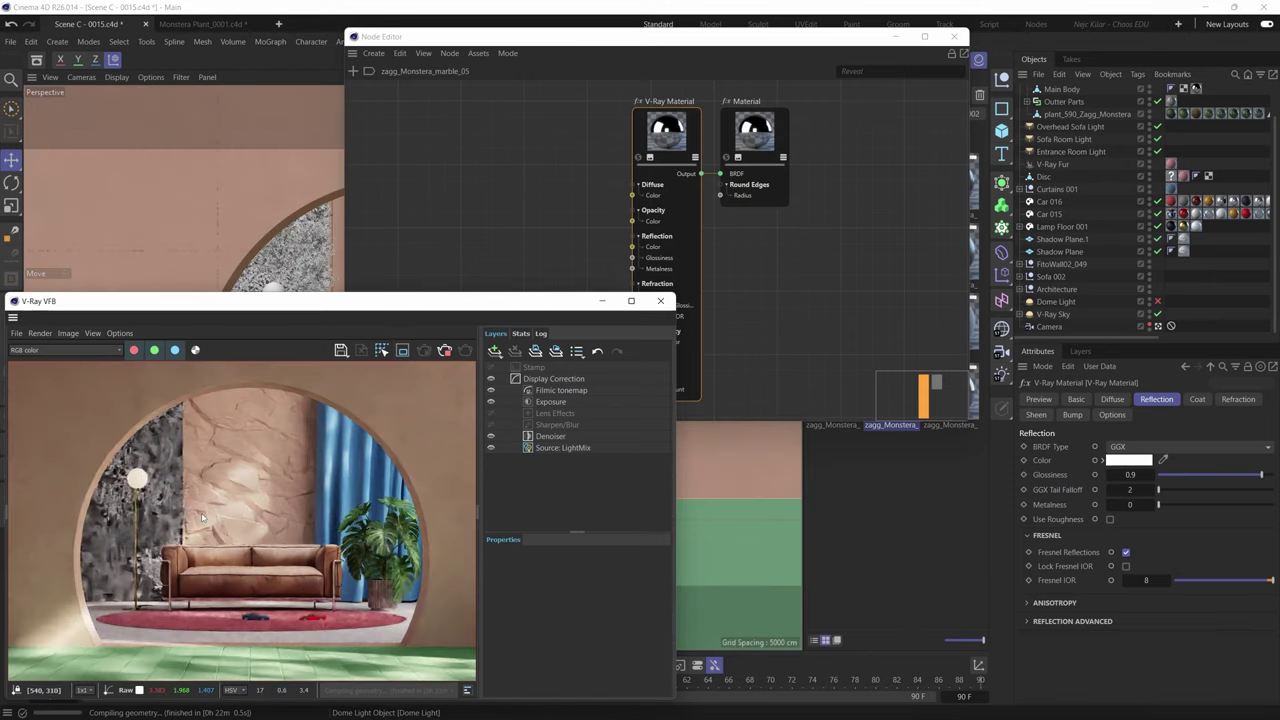
left_click_drag(700, 36, 505, 44)
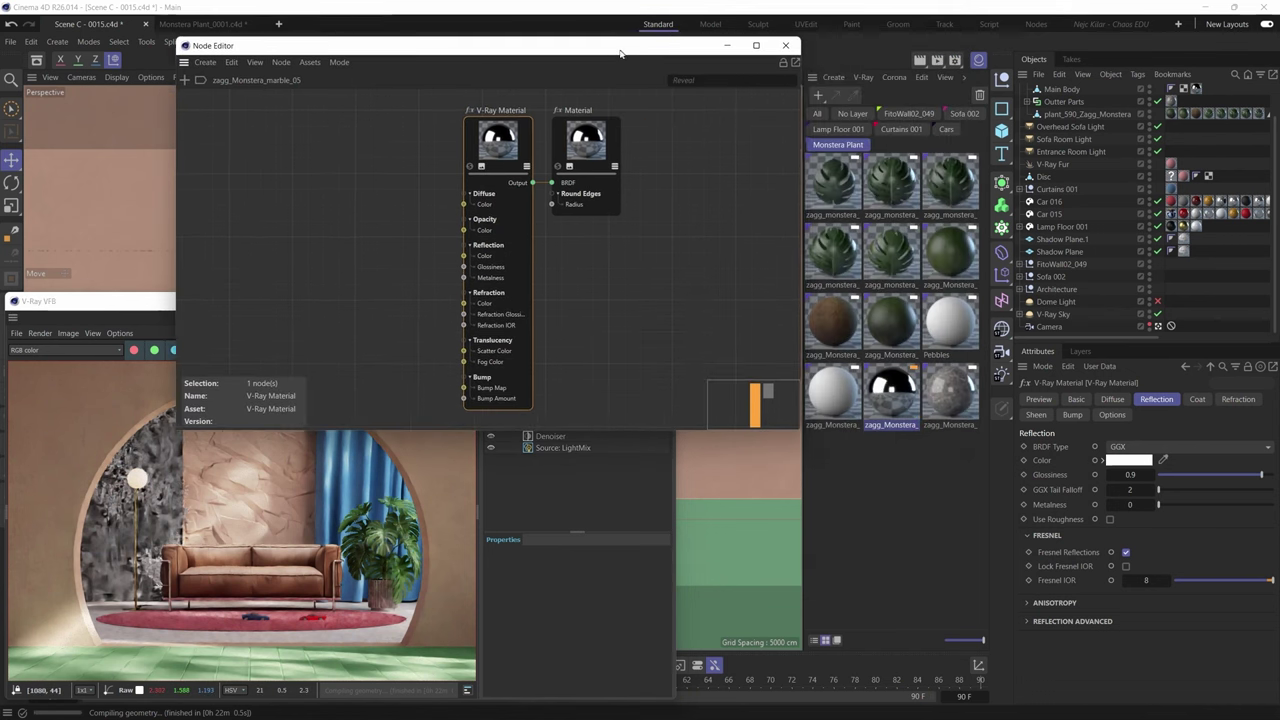
left_click(840, 261)
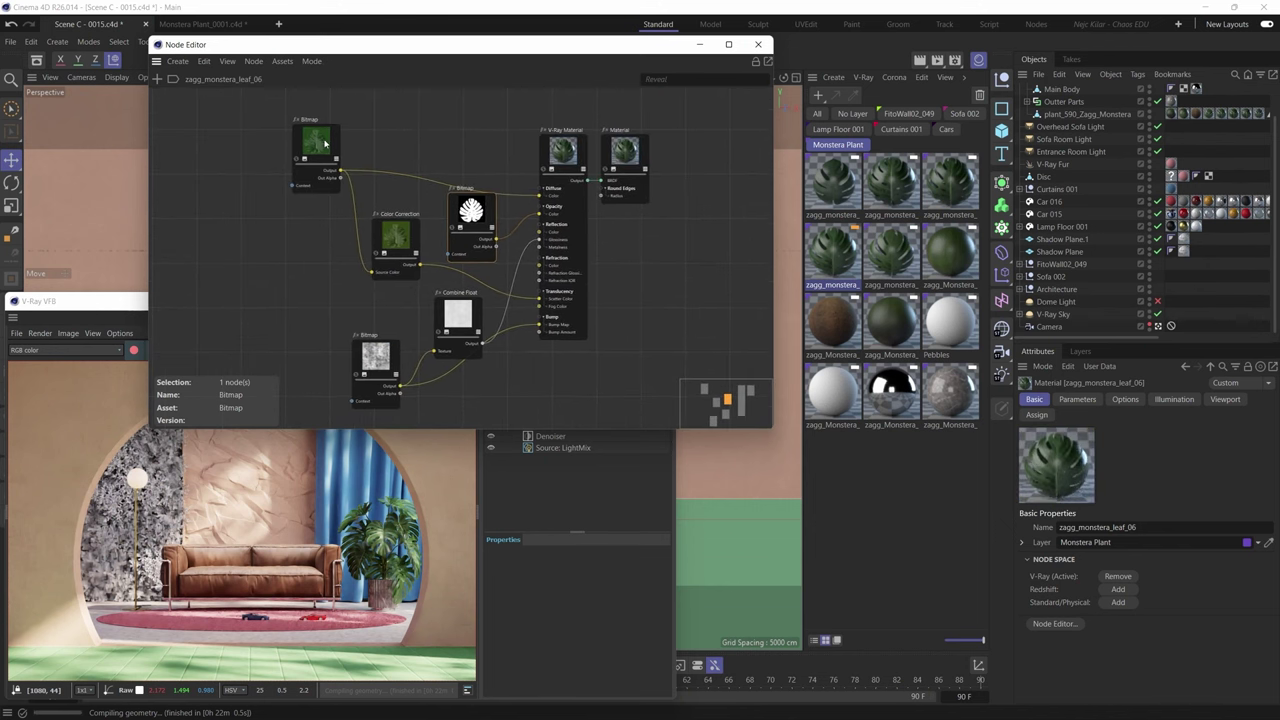
left_click(327, 150)
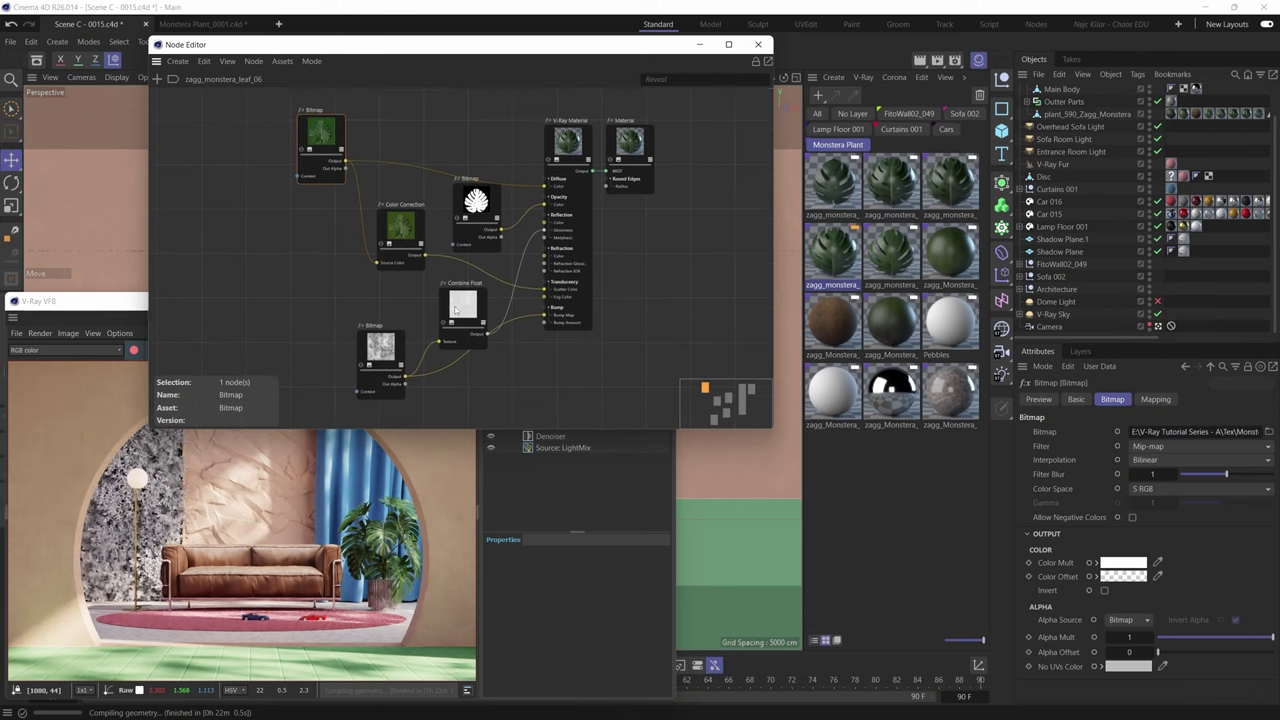
left_click(397, 338)
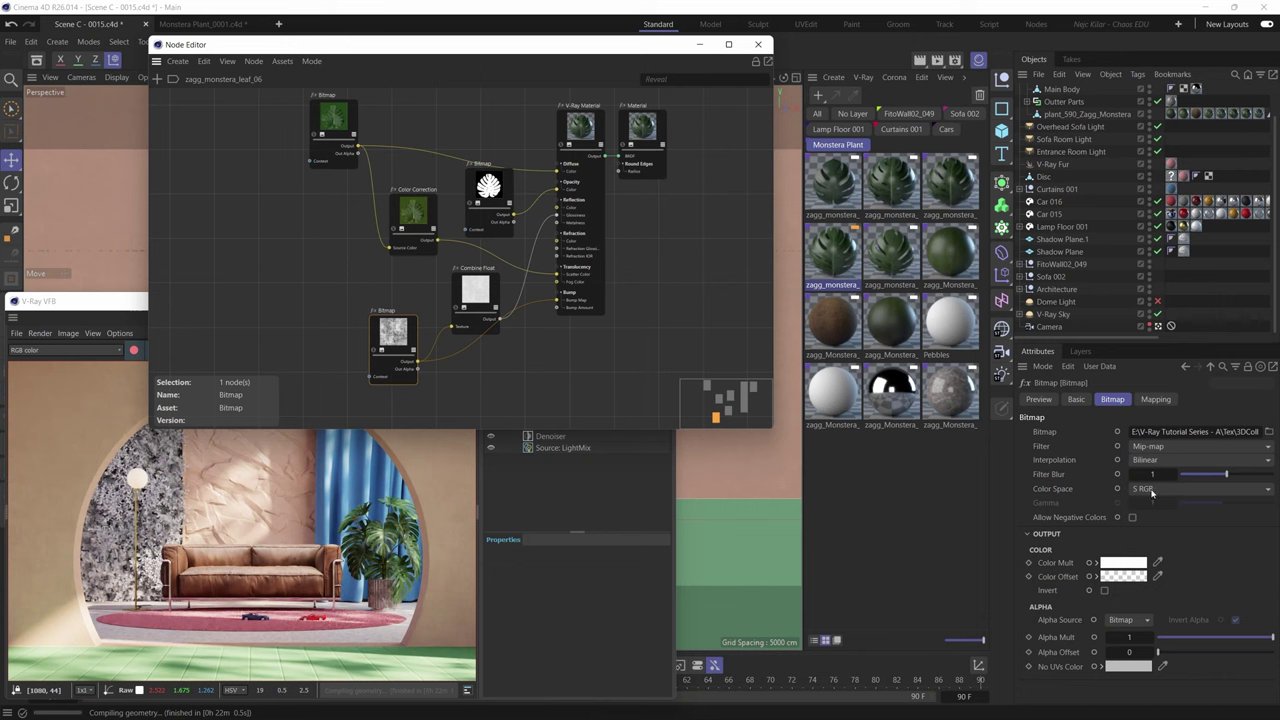
scroll(478, 307, "up", 3)
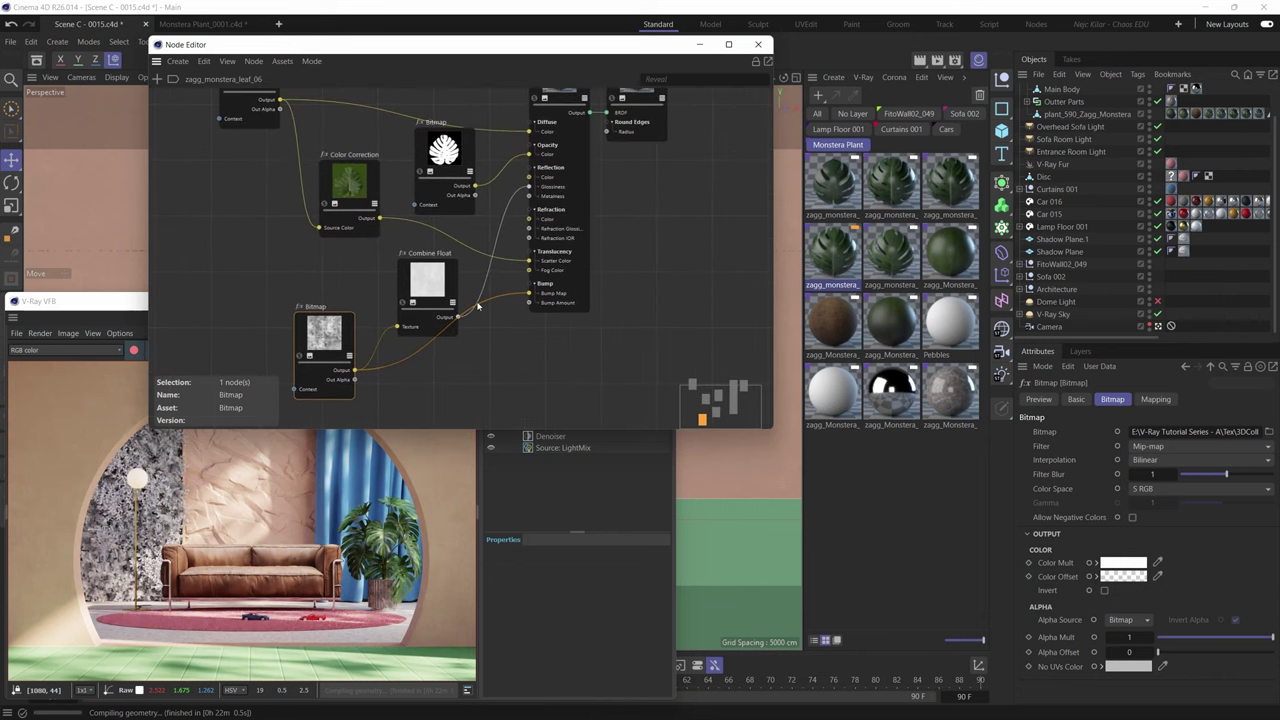
scroll(478, 307, "up", 2)
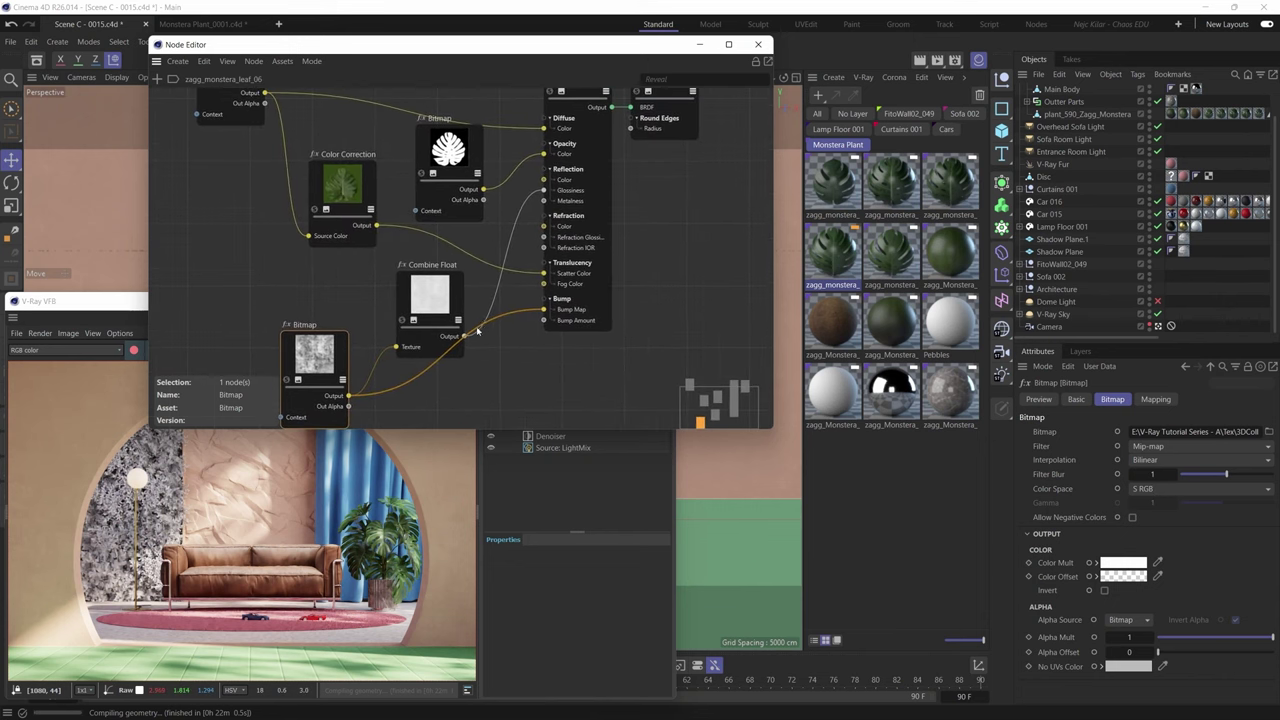
left_click(1175, 489)
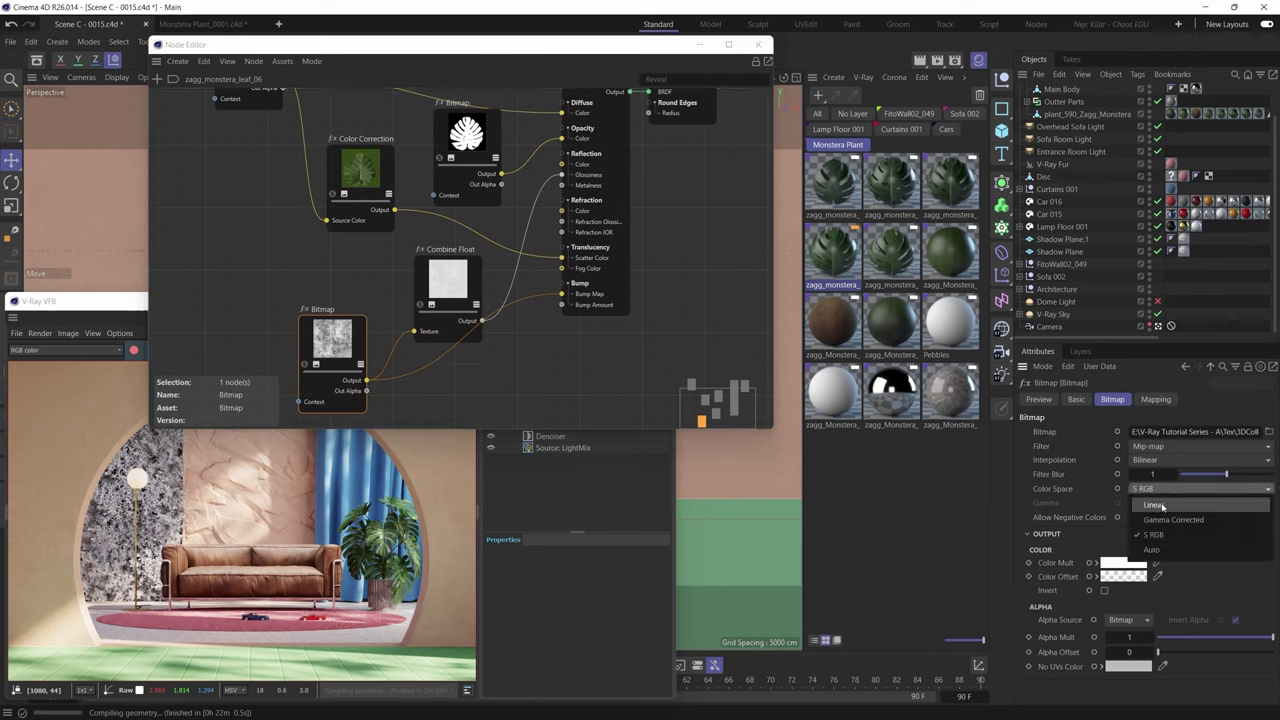
left_click(1153, 535)
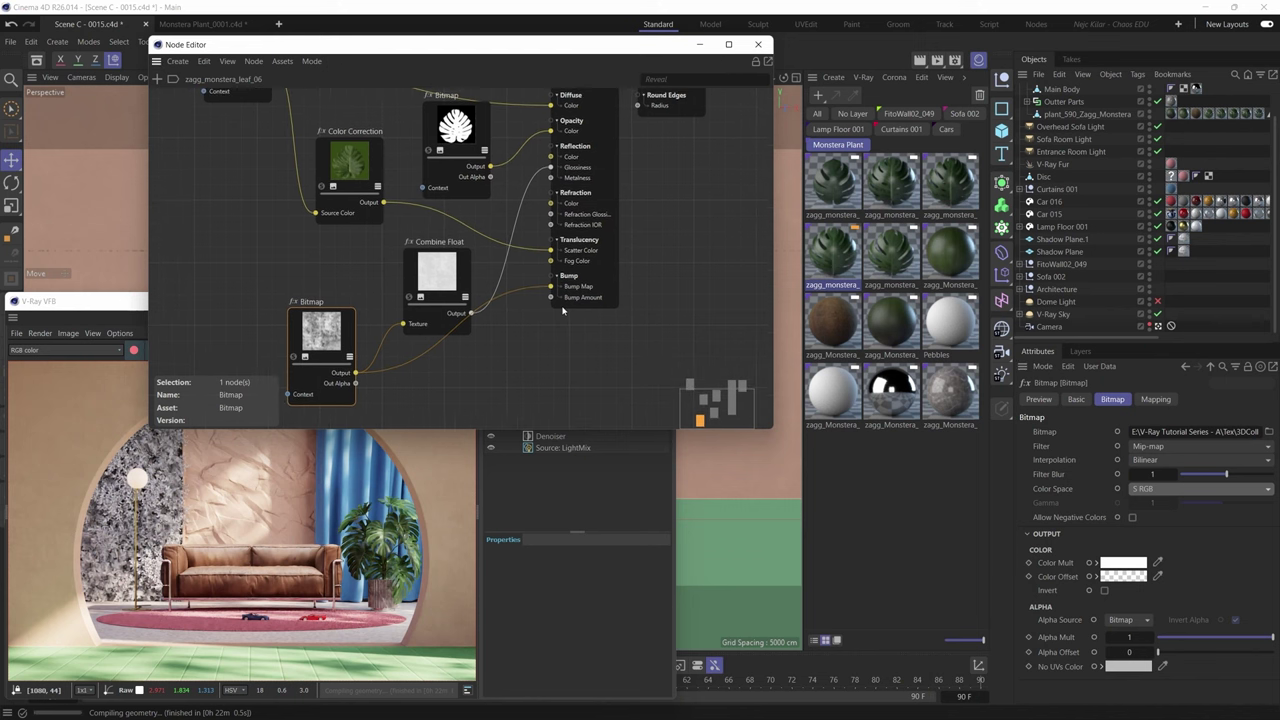
scroll(563, 311, "down", 3)
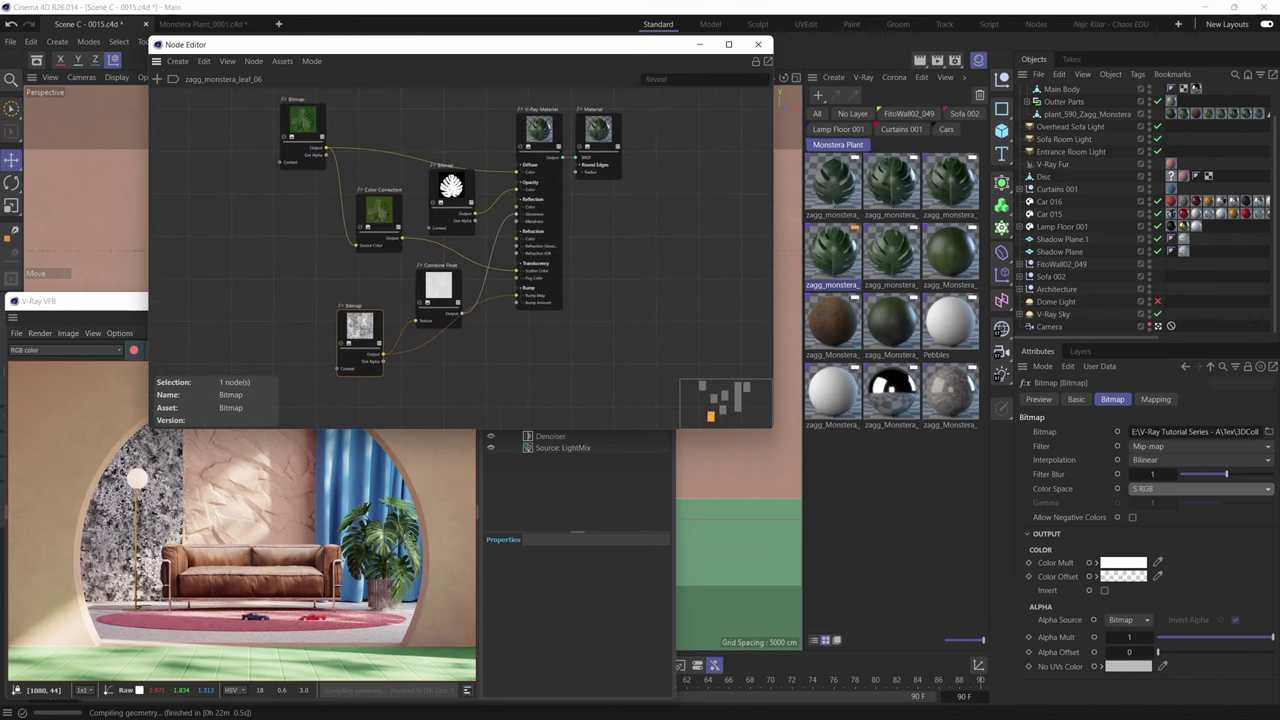
left_click(605, 232)
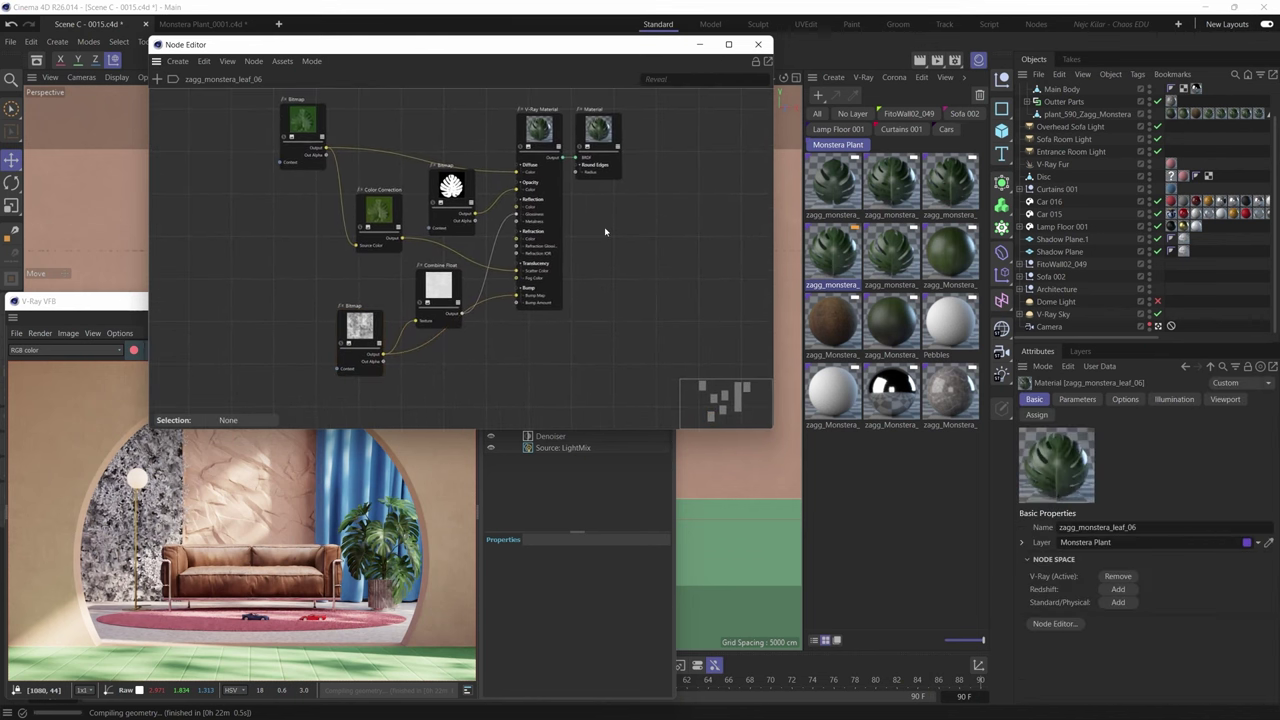